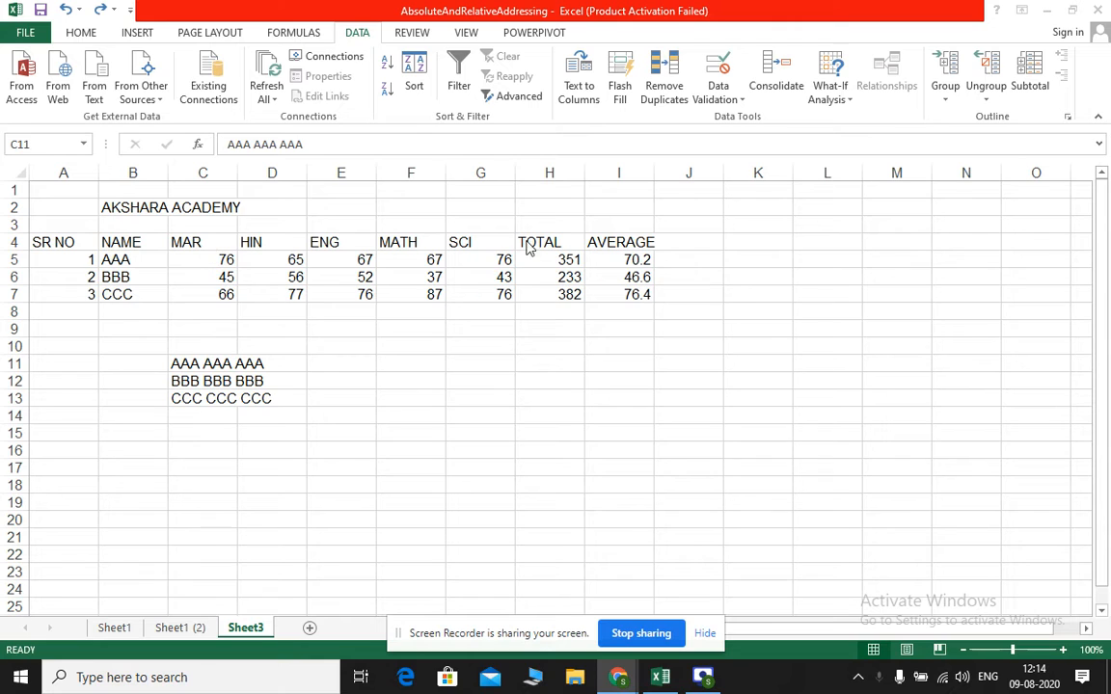
Examine the marks table's column headings and the formulas behind the first student's TOTAL and AVERAGE
click(69, 241)
click(133, 241)
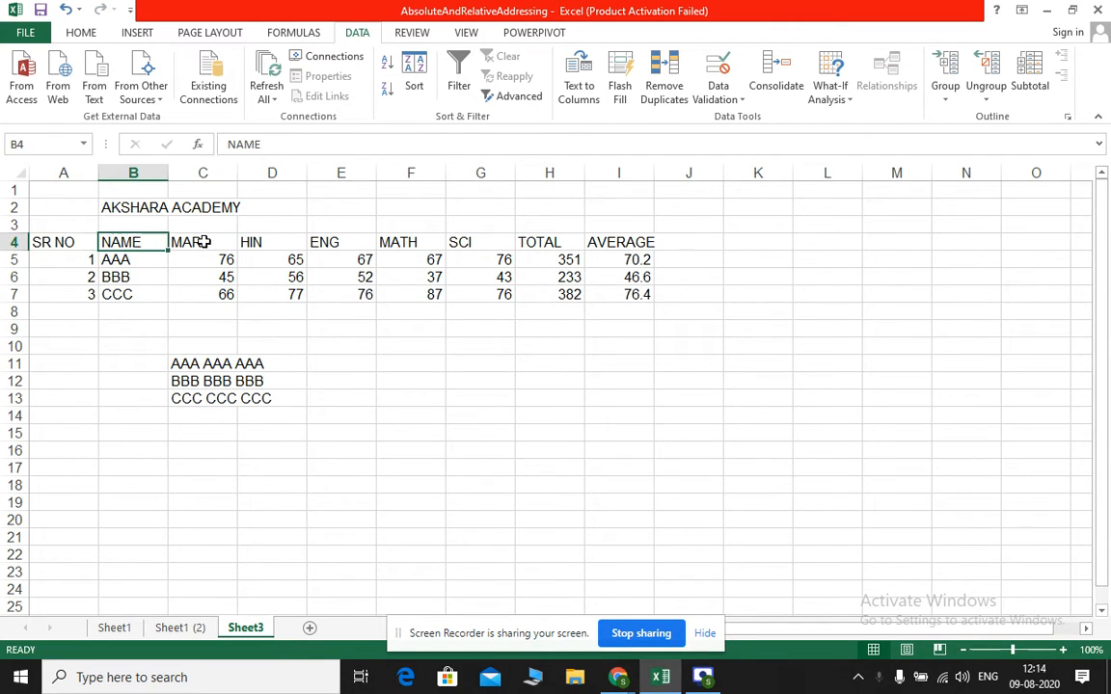
click(193, 242)
click(275, 257)
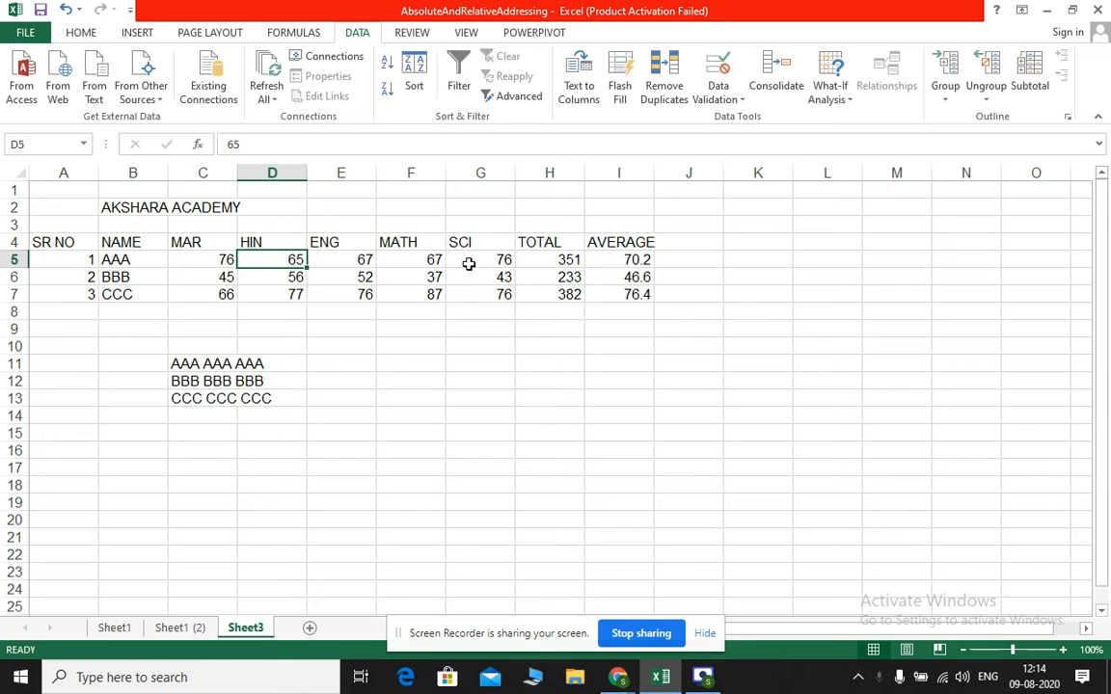
click(545, 257)
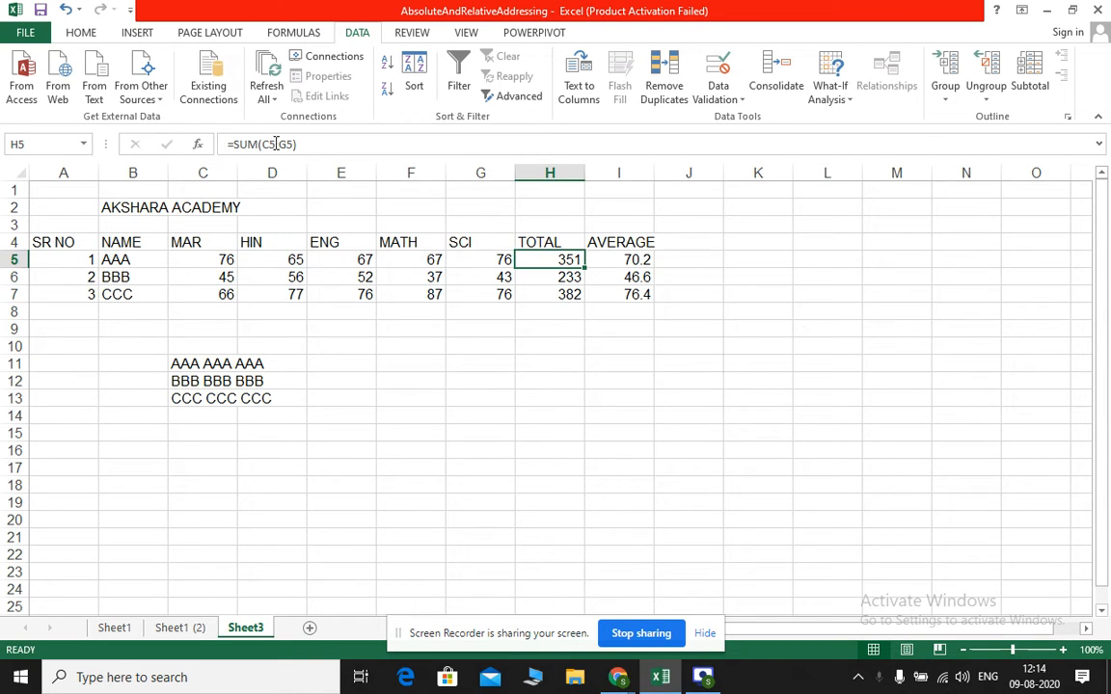
click(622, 256)
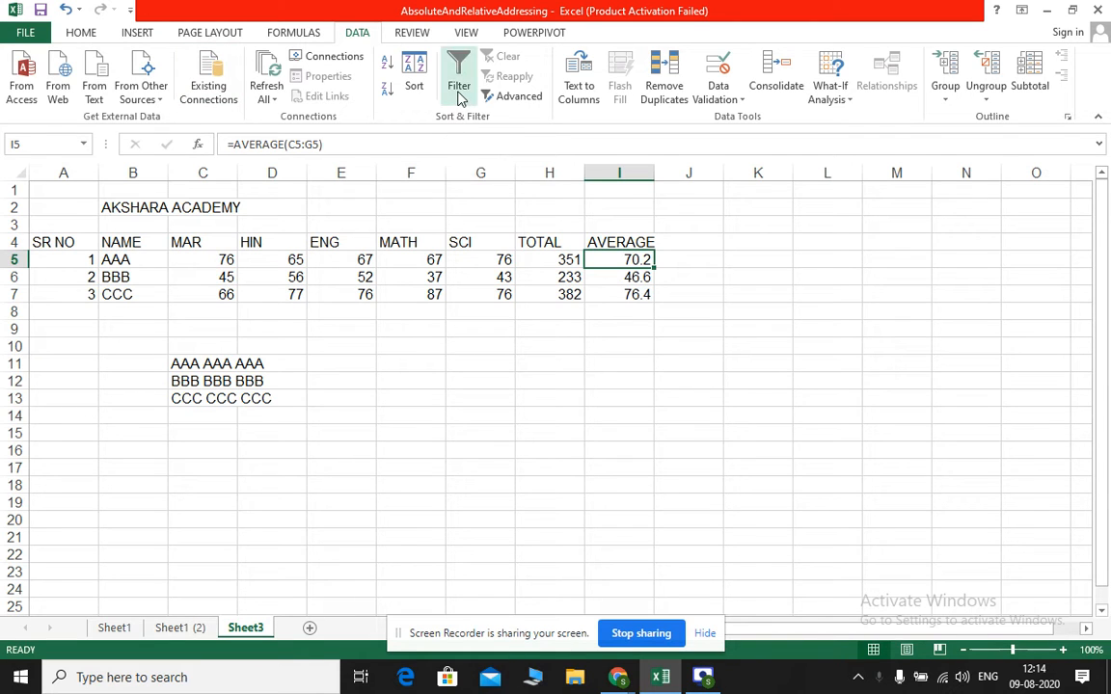
click(408, 221)
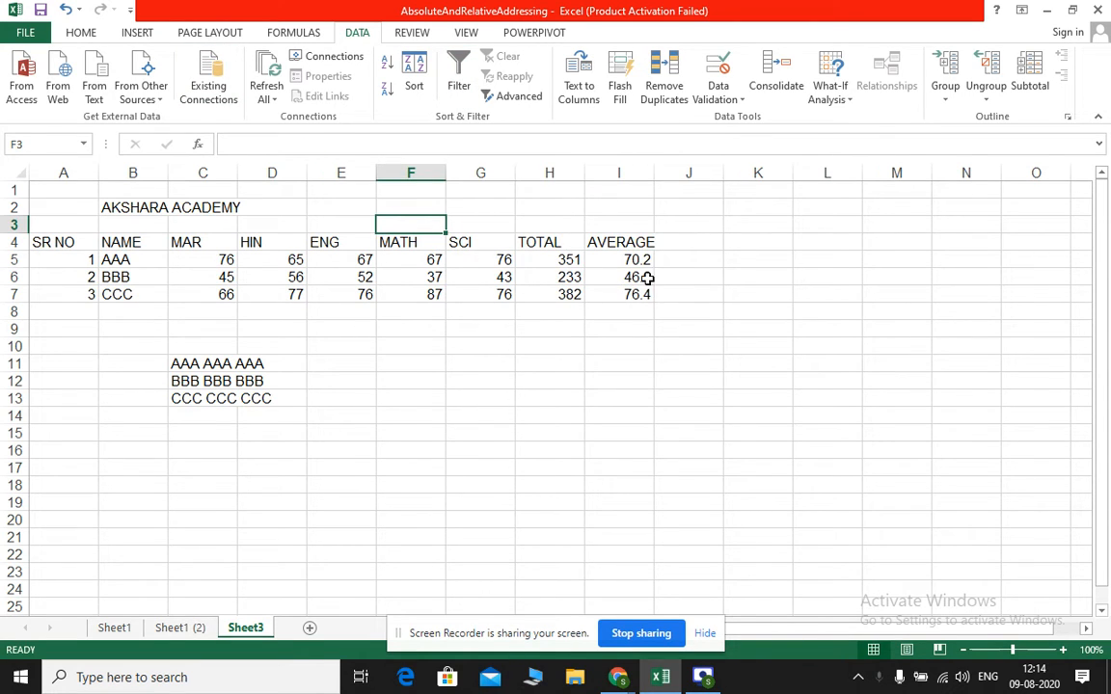
click(550, 247)
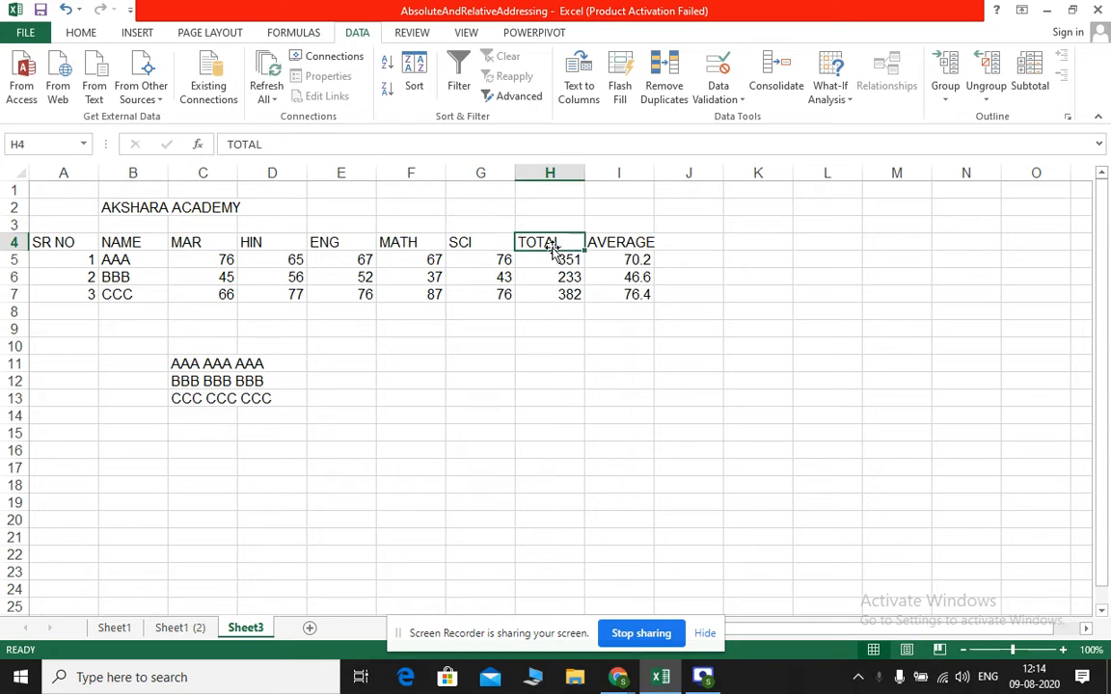
Turn on filtering for the marks table and show only rows whose AVERAGE is greater than or equal to 60
click(620, 243)
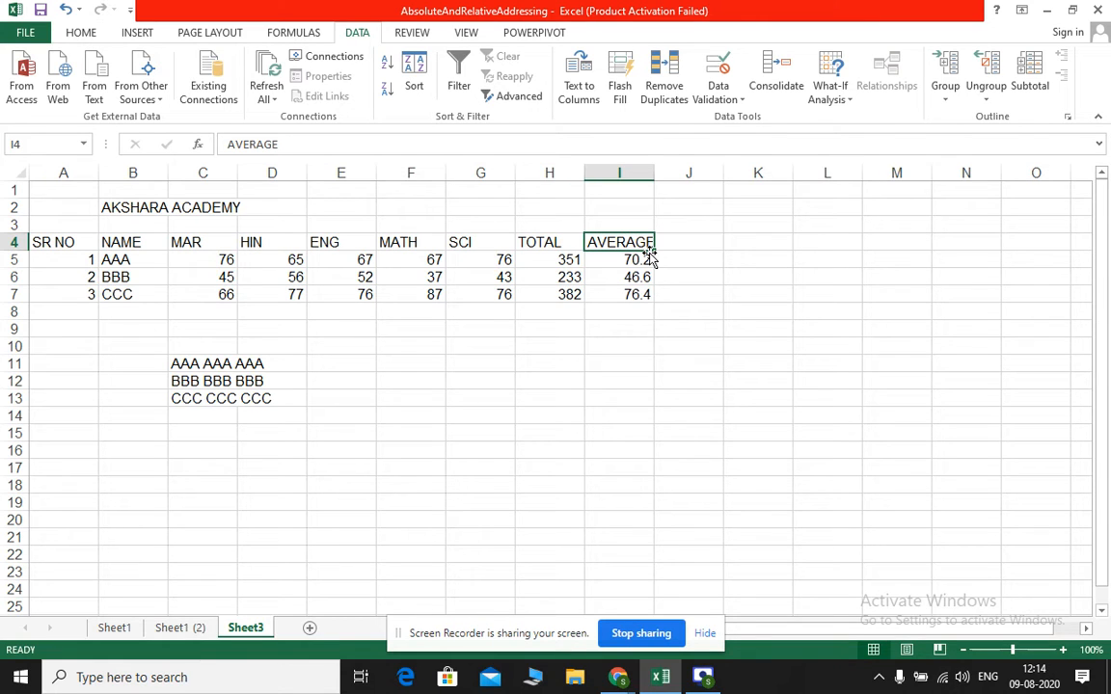
click(459, 83)
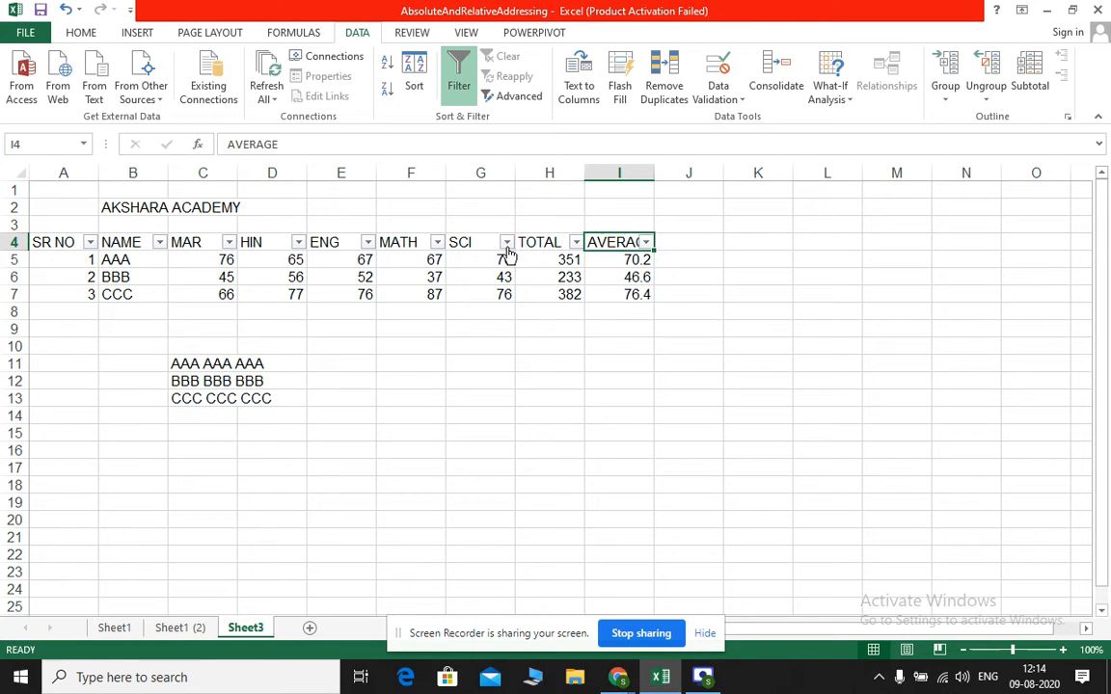
click(647, 243)
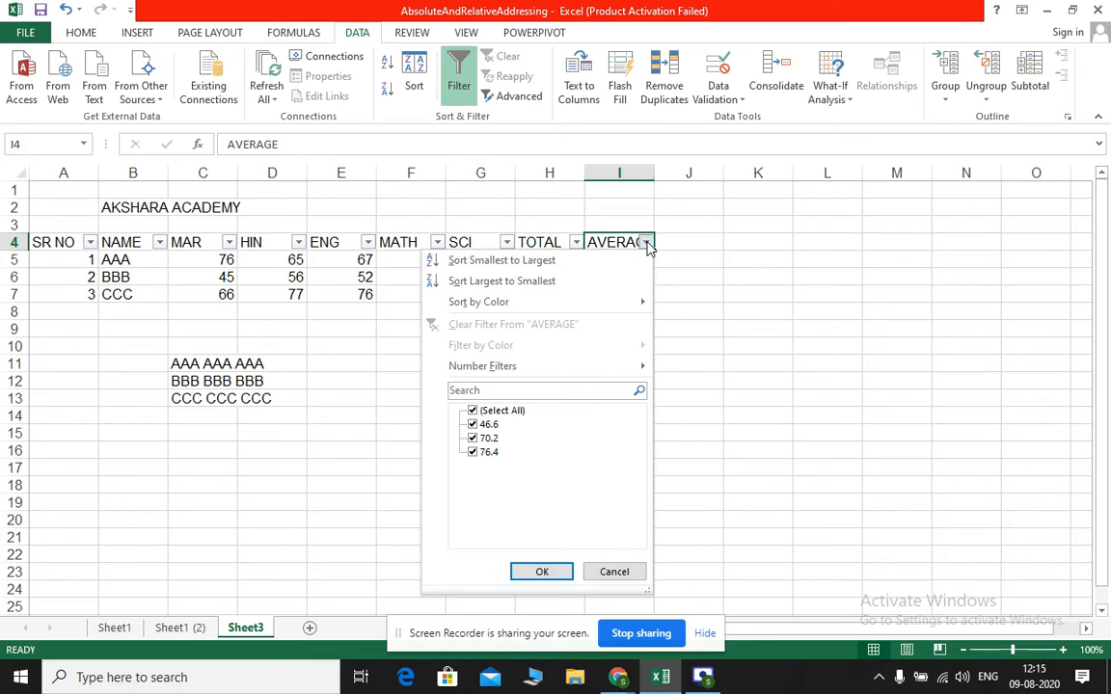
click(473, 411)
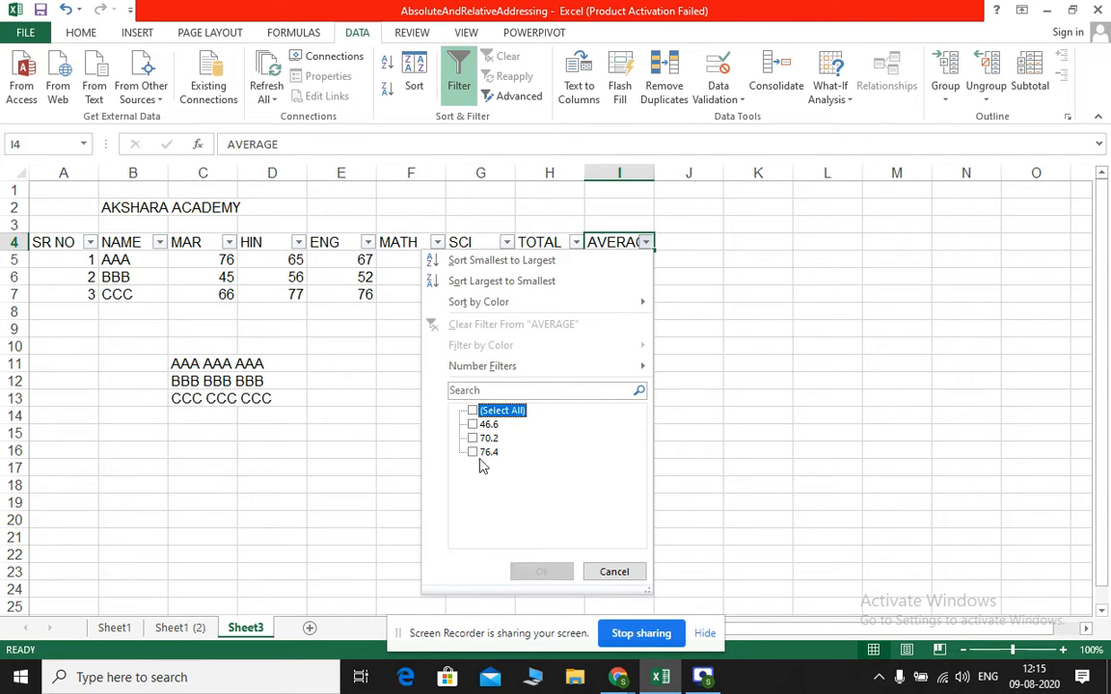
click(472, 439)
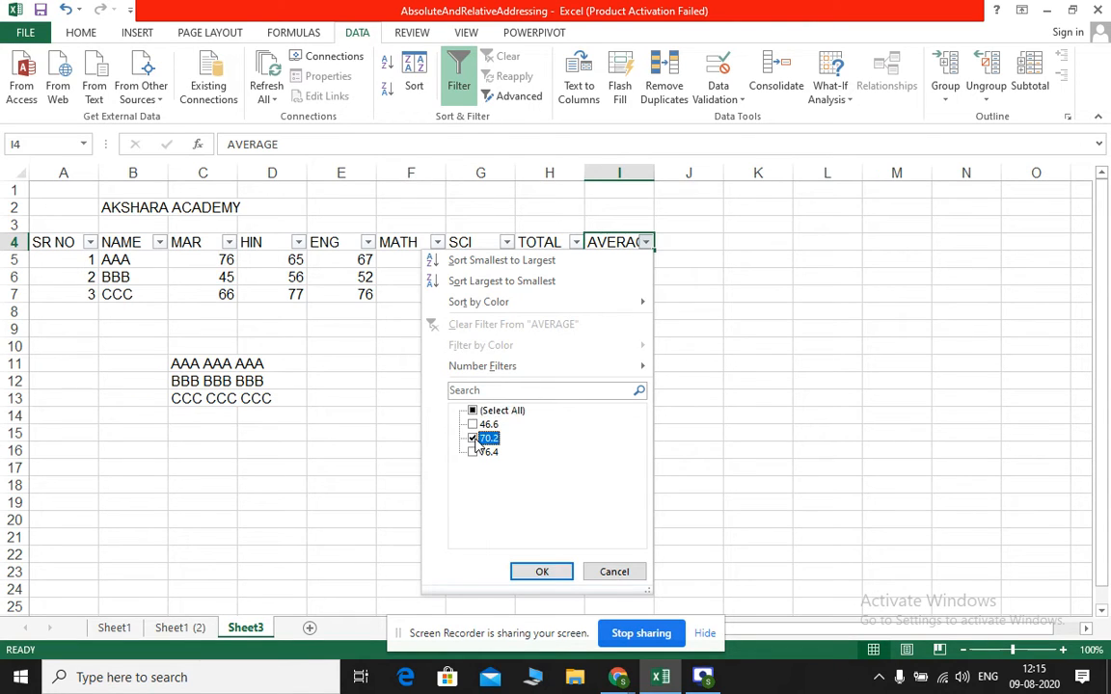
click(473, 439)
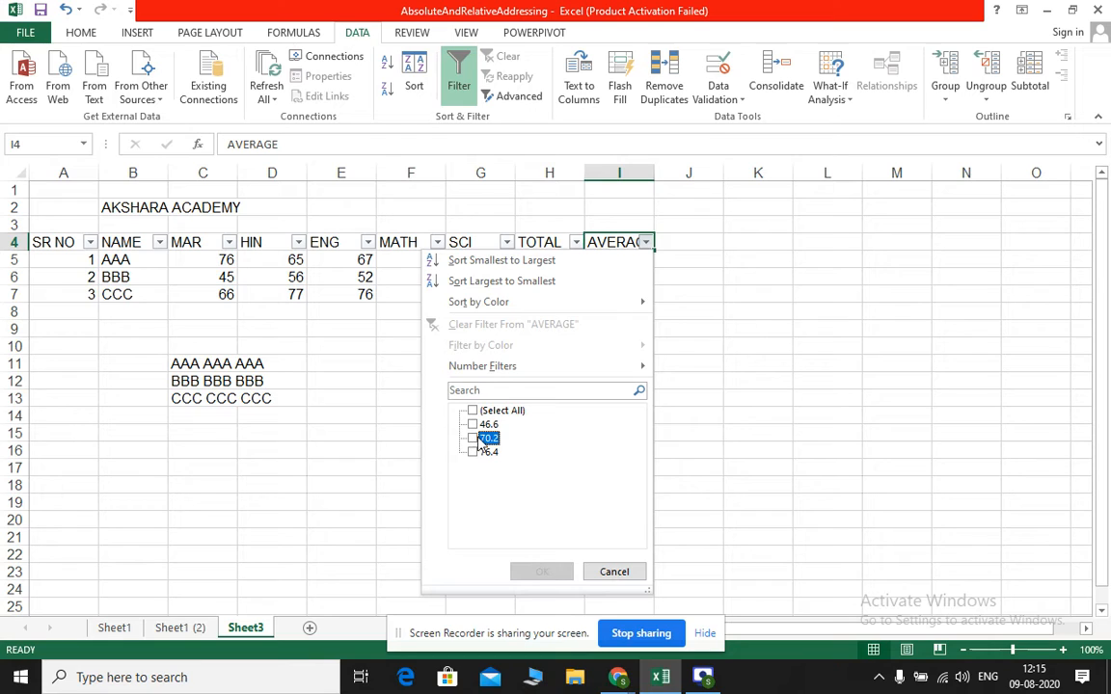
click(514, 391)
mouse_move(509, 368)
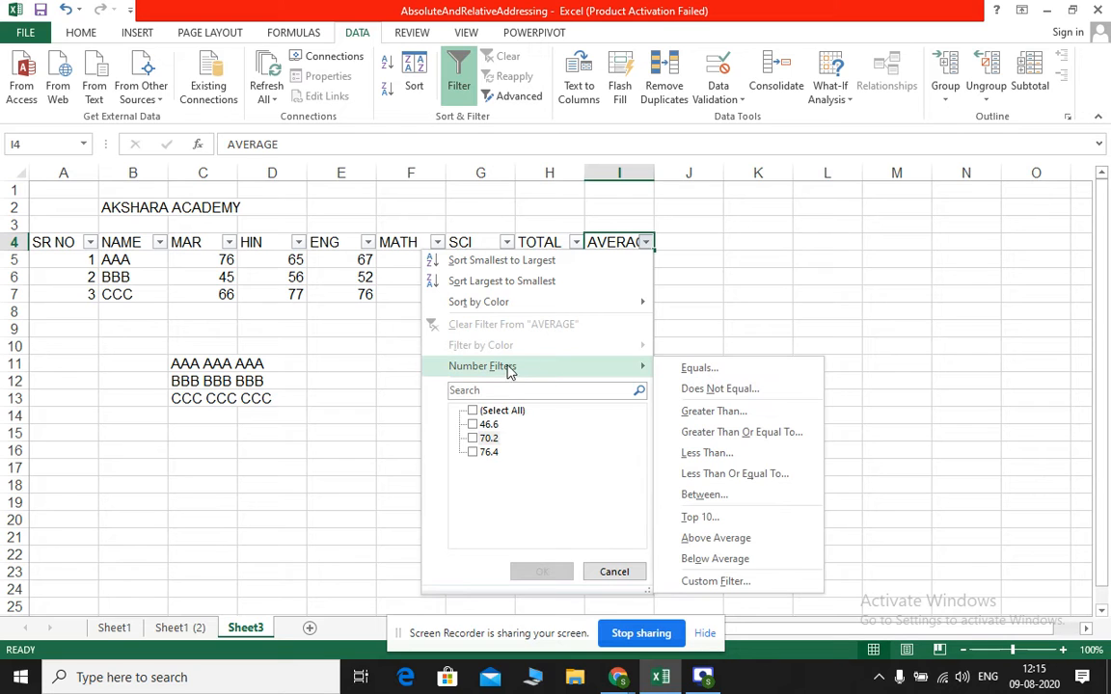
click(727, 434)
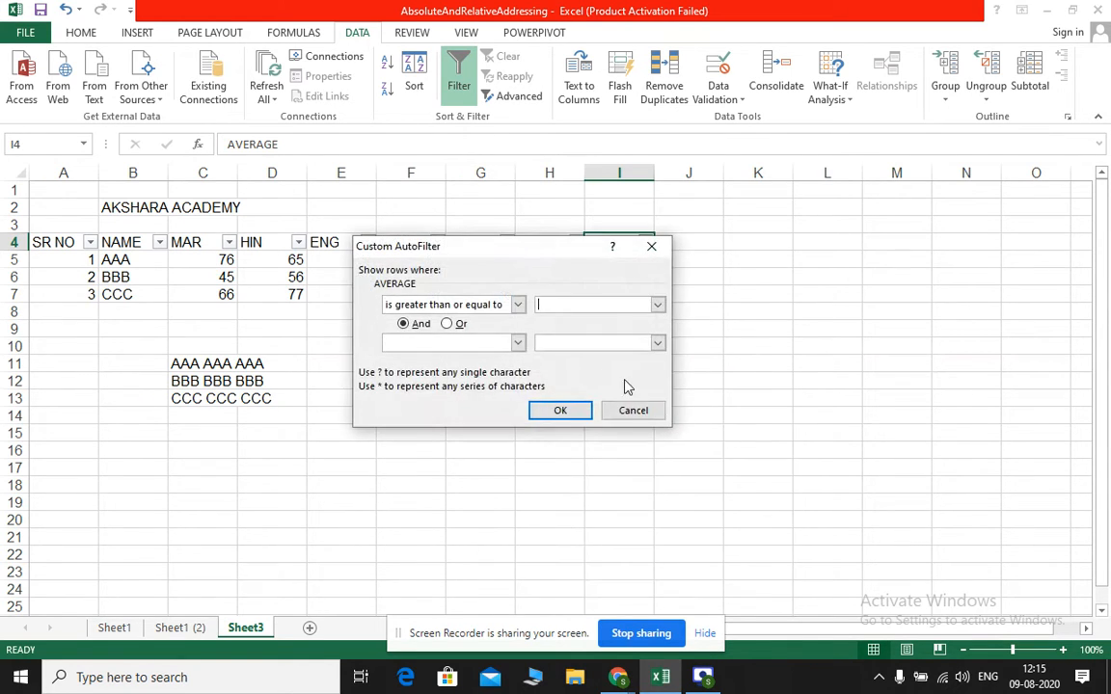
drag(568, 253, 834, 310)
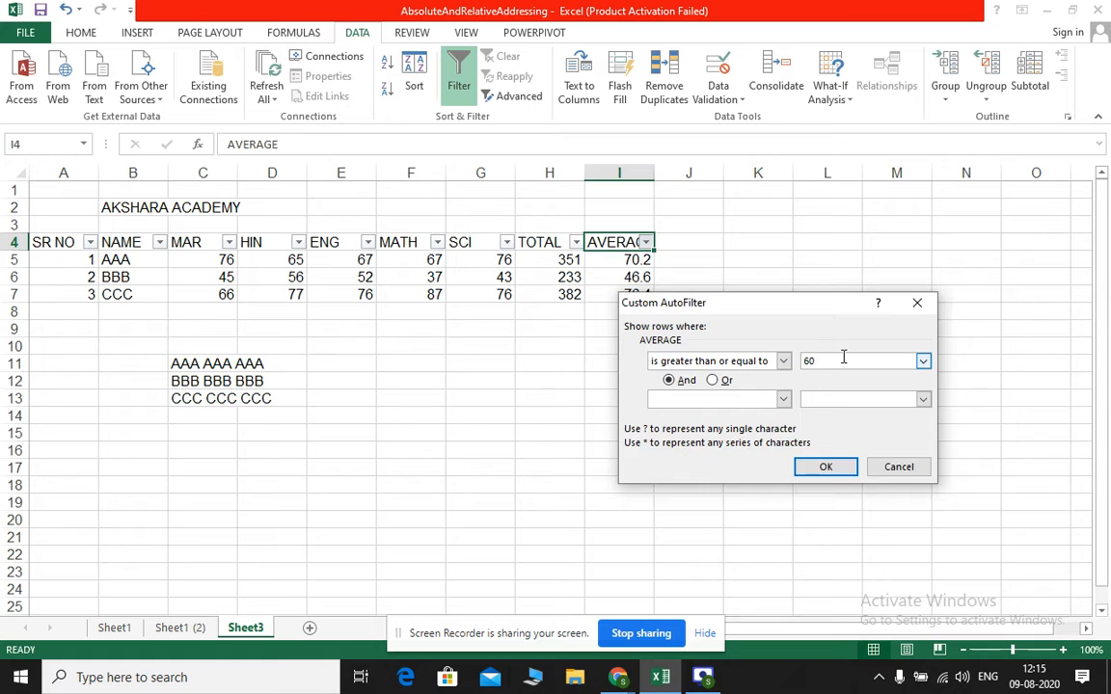
click(826, 468)
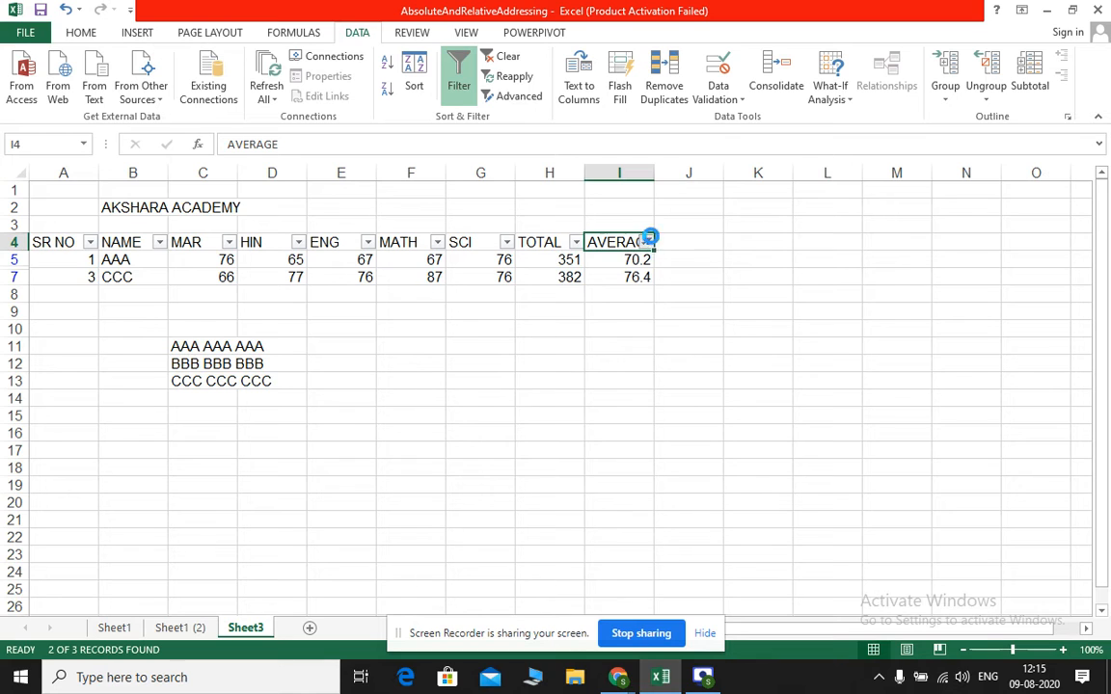
click(649, 238)
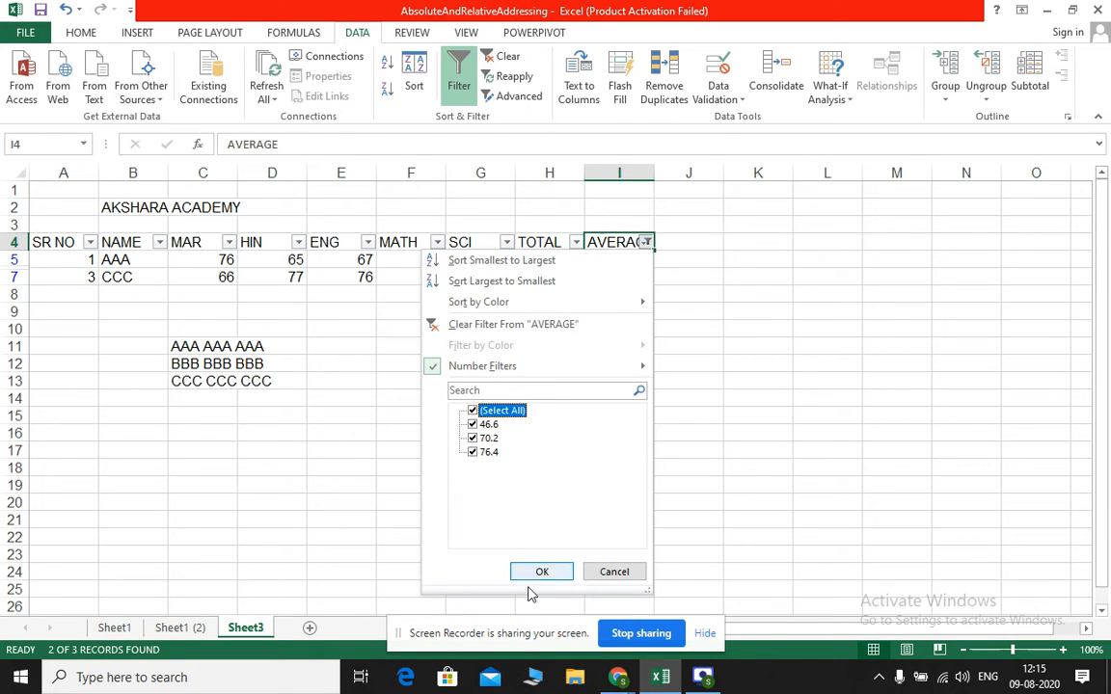
mouse_move(494, 365)
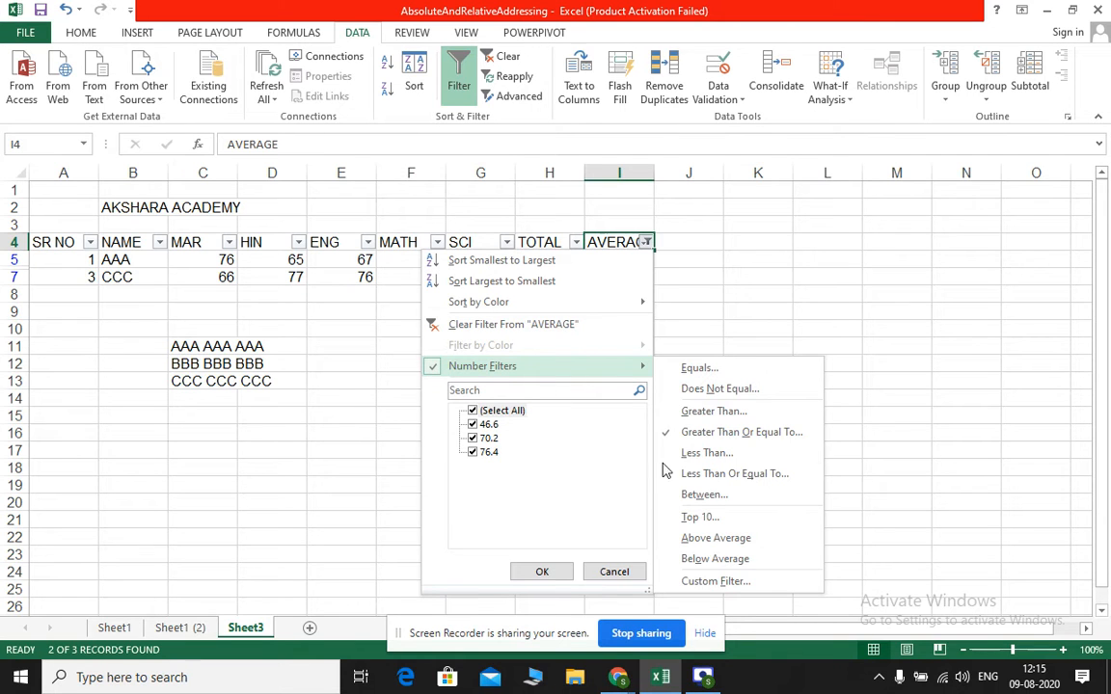
click(714, 436)
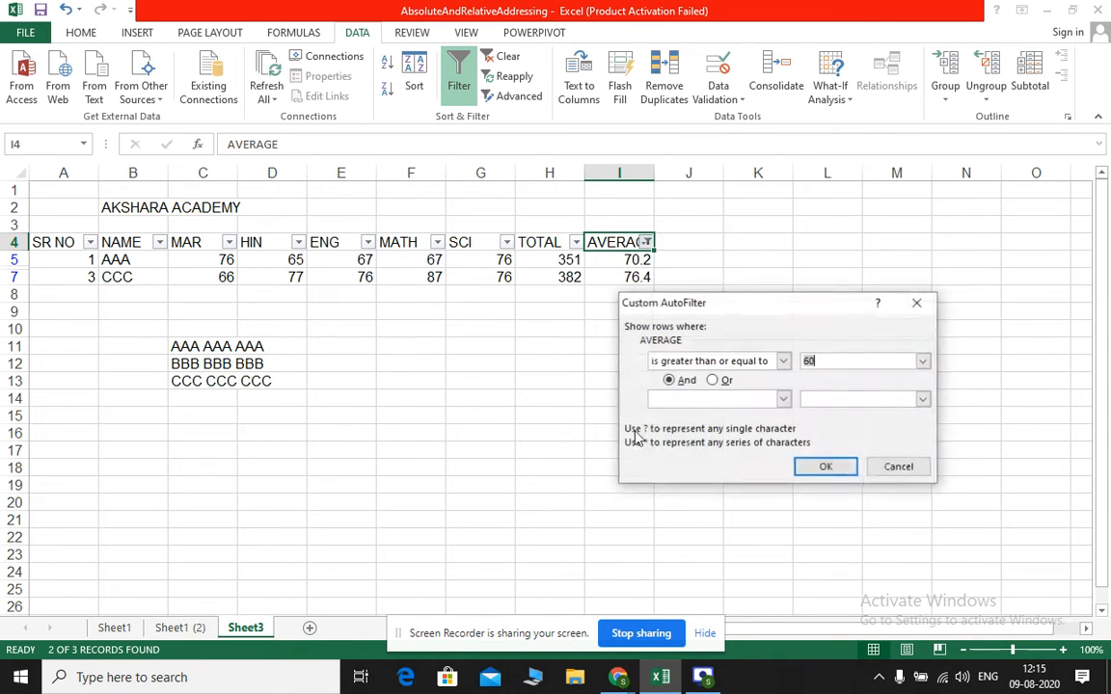
click(892, 467)
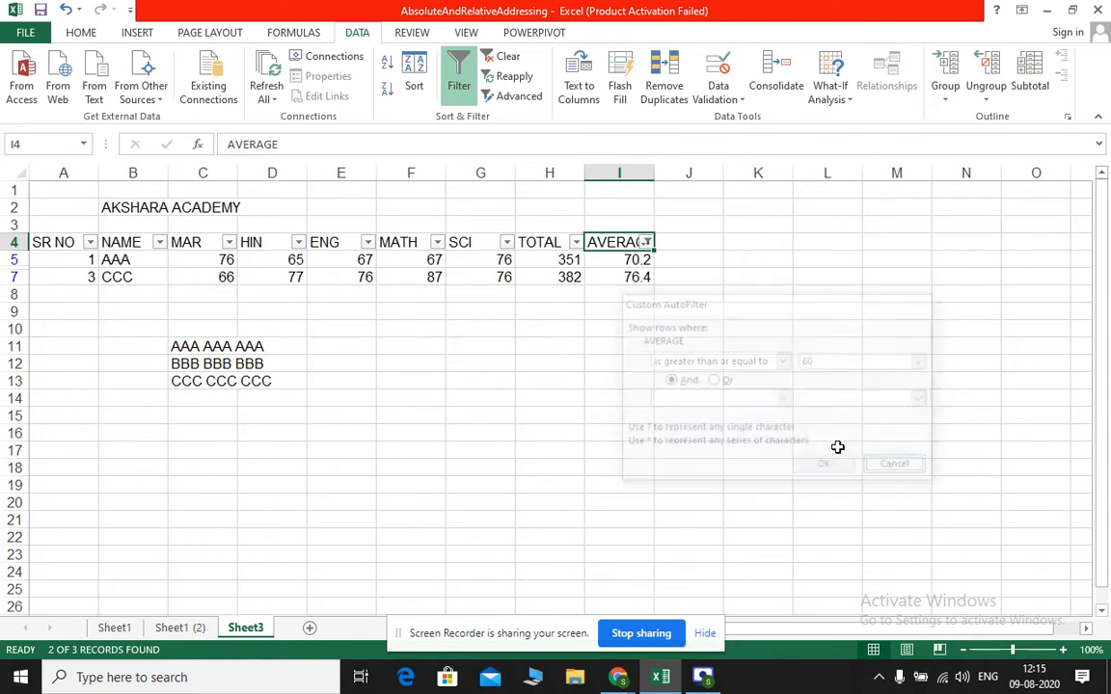
Show every row of the marks table again by including all AVERAGE values in the filter
click(646, 243)
click(472, 410)
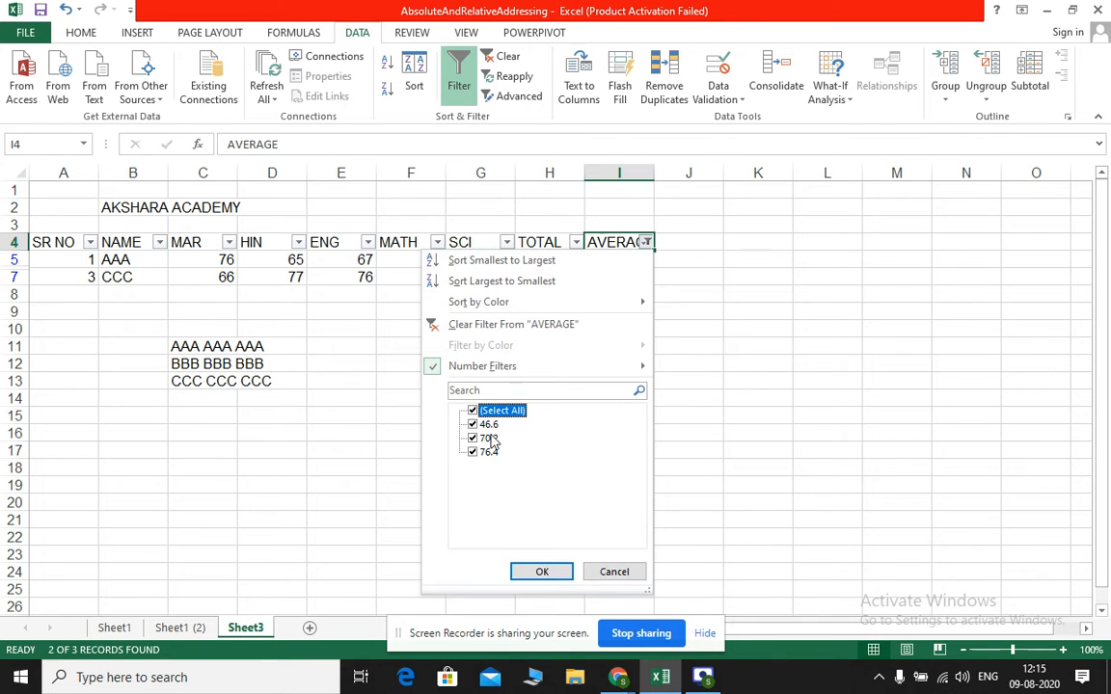
click(542, 571)
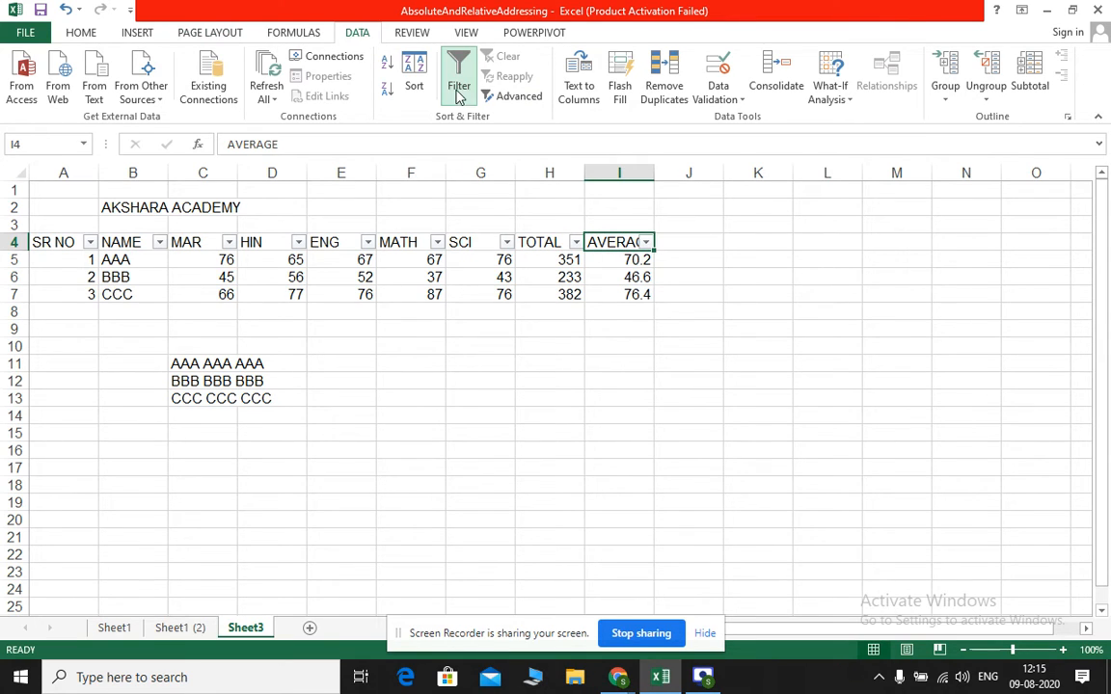
Filter the marks table to show only rows whose AVERAGE is less than 50
click(602, 313)
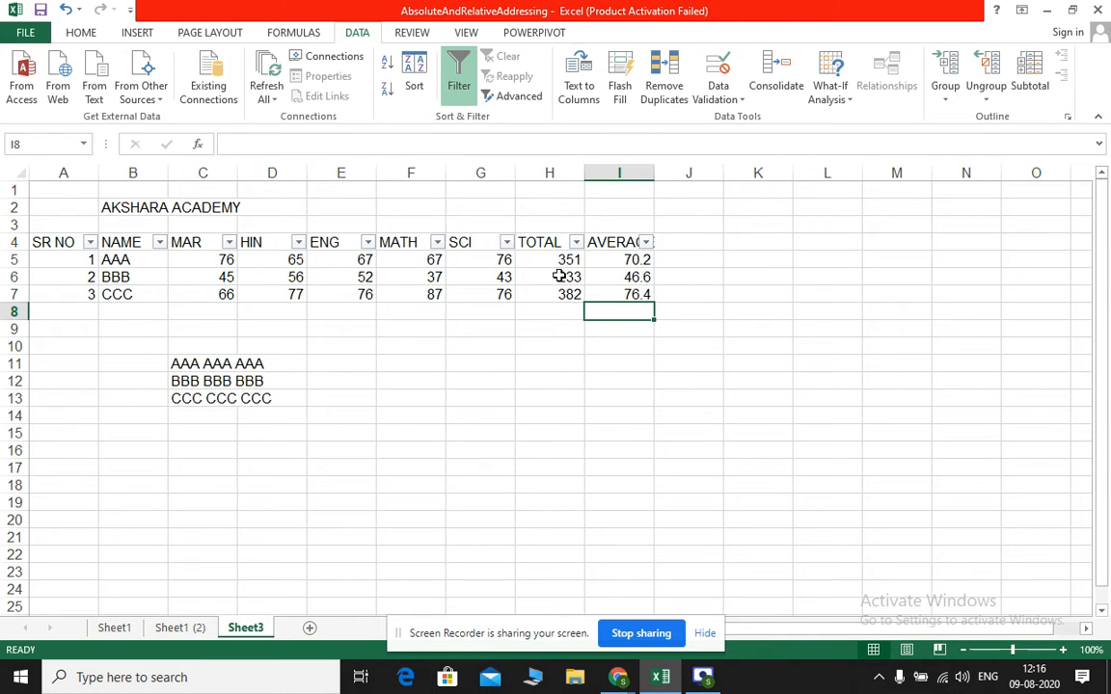
click(647, 244)
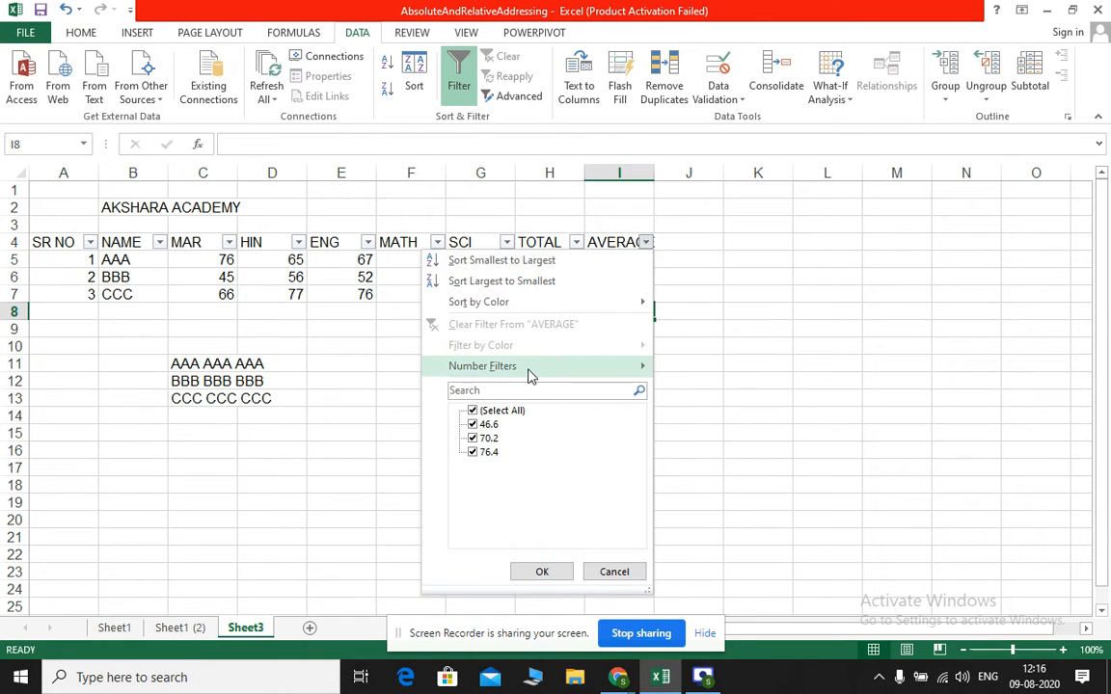
mouse_move(569, 371)
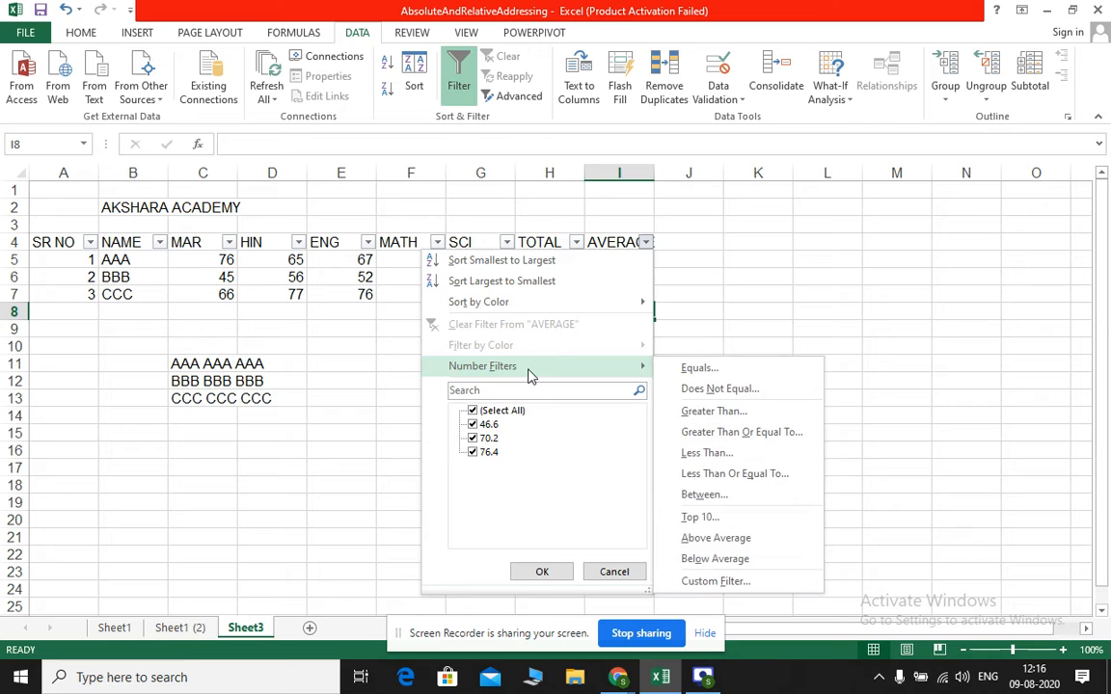
click(730, 463)
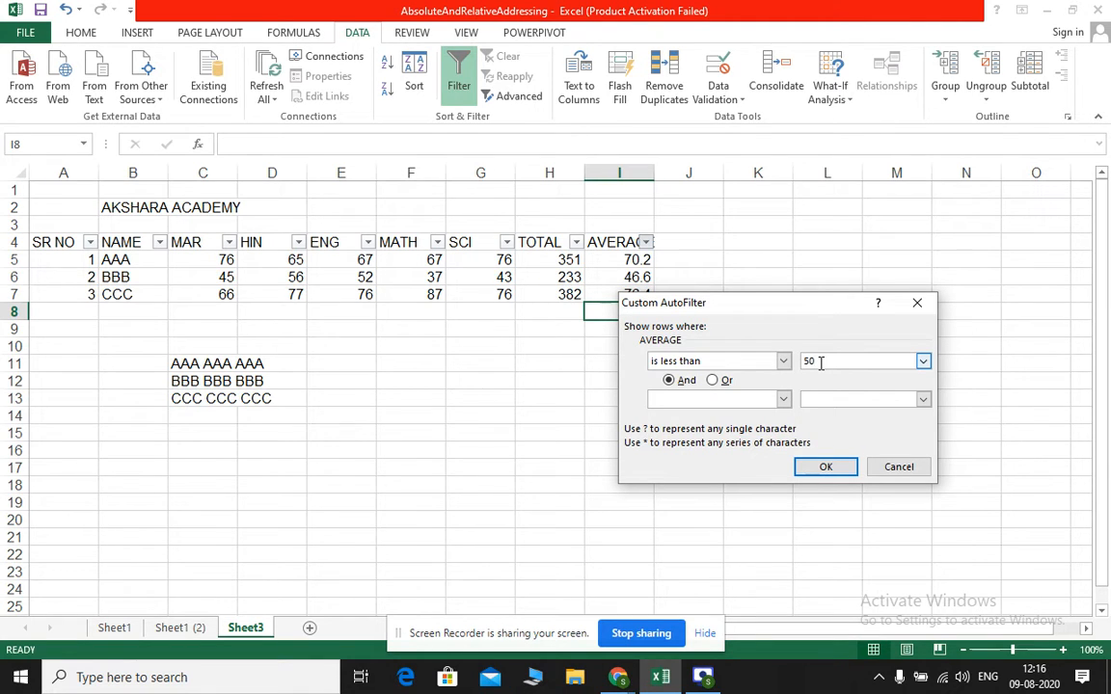
click(825, 467)
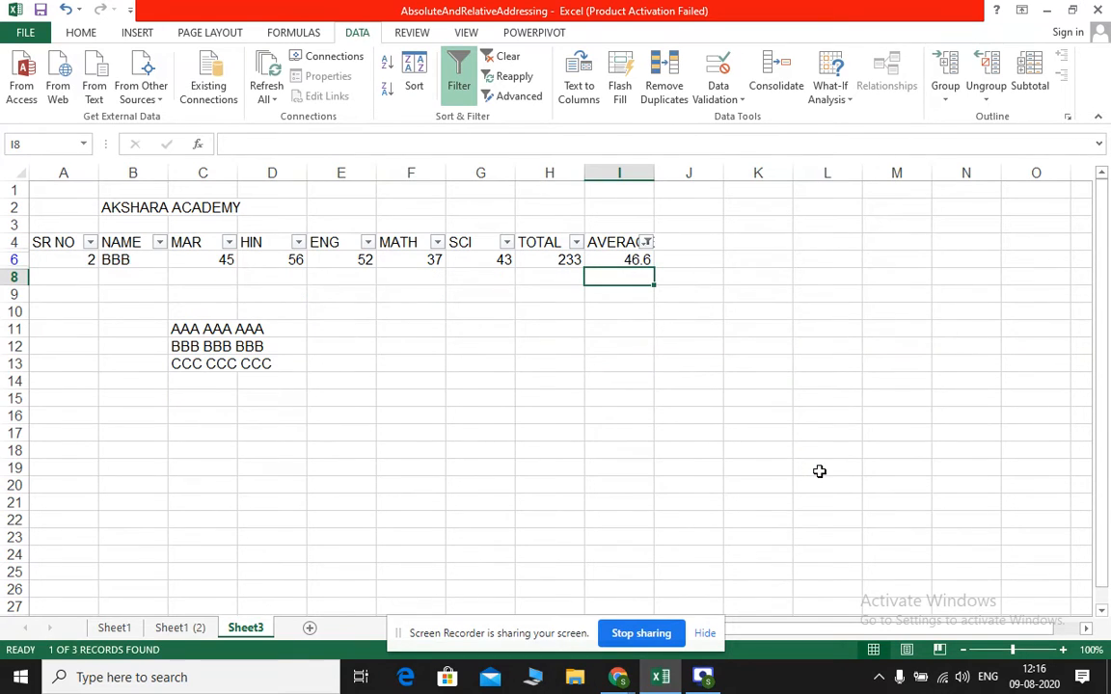
Include all AVERAGE values in the filter again and turn off filtering for the marks table
click(647, 244)
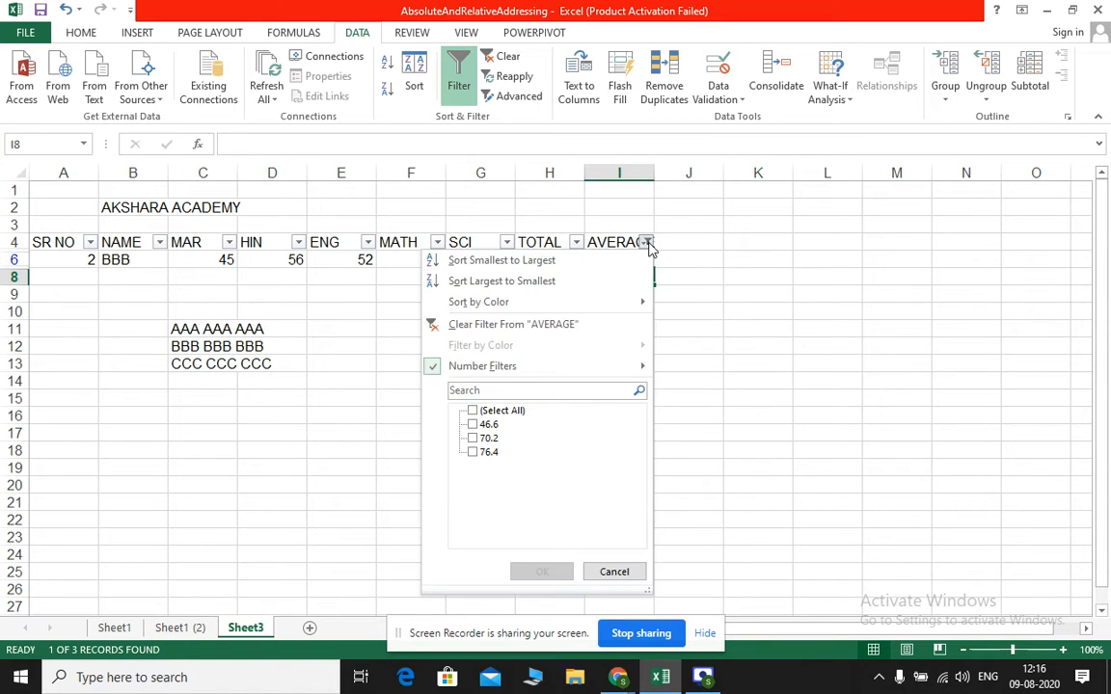
click(473, 411)
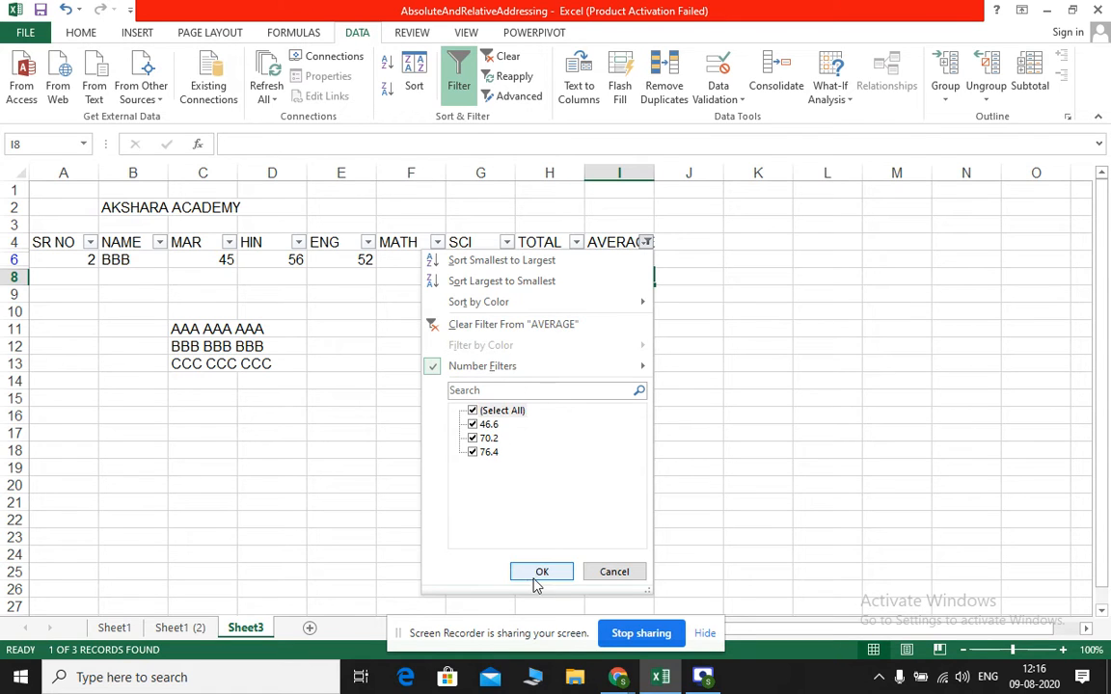
click(538, 574)
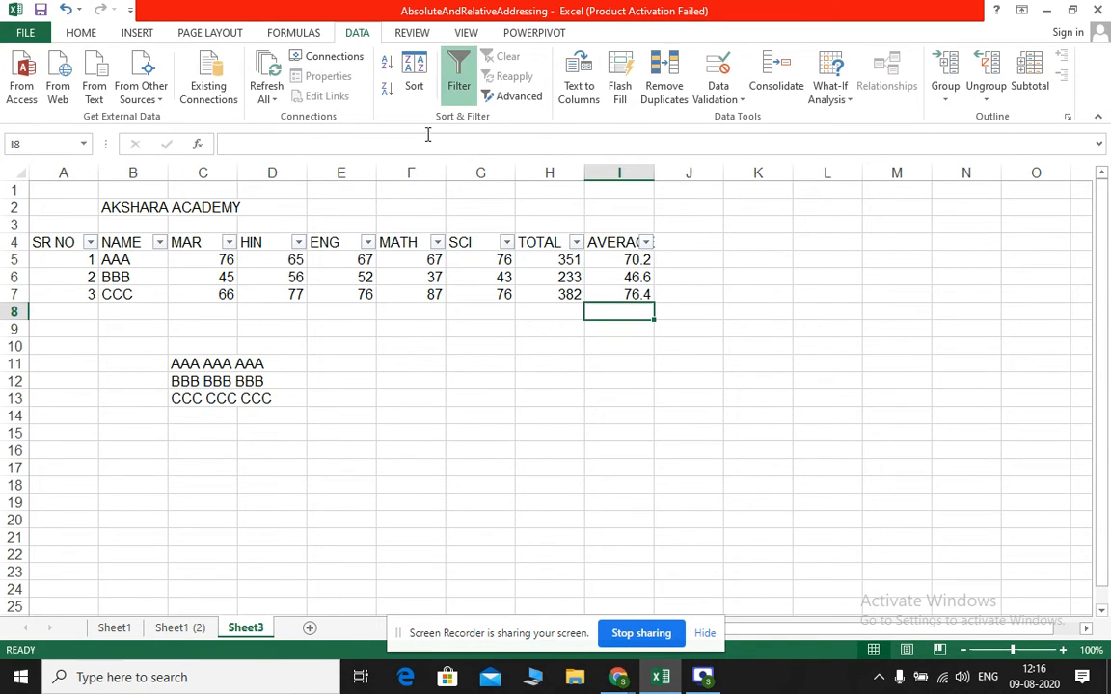
click(467, 81)
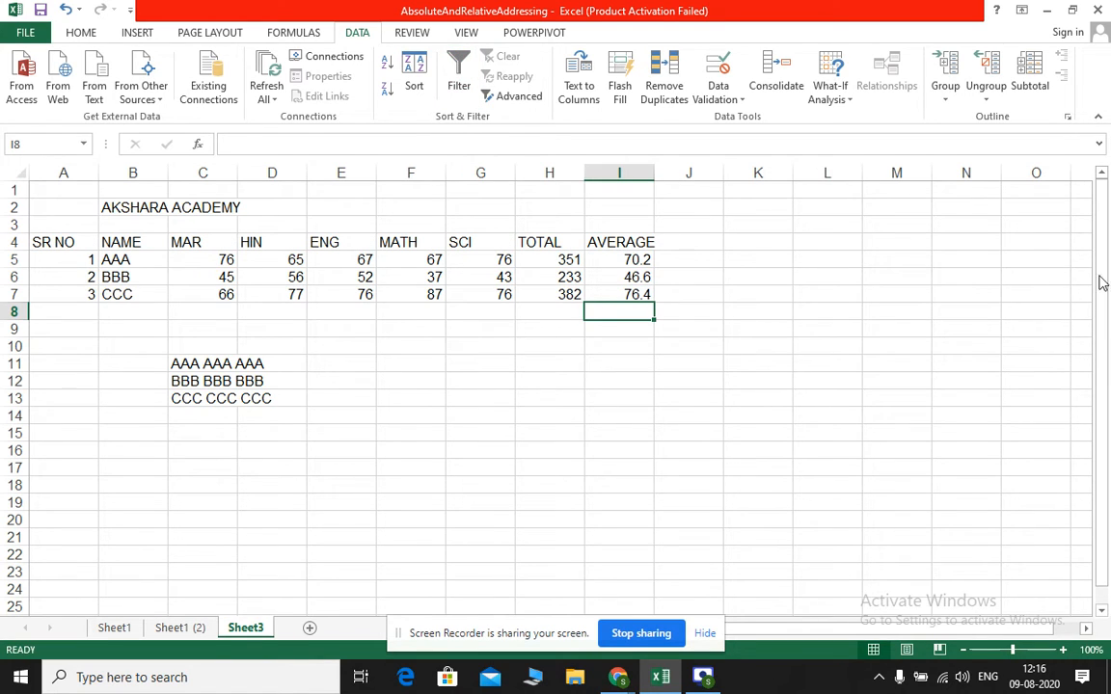
click(461, 71)
click(473, 70)
click(193, 365)
drag(193, 364, 193, 398)
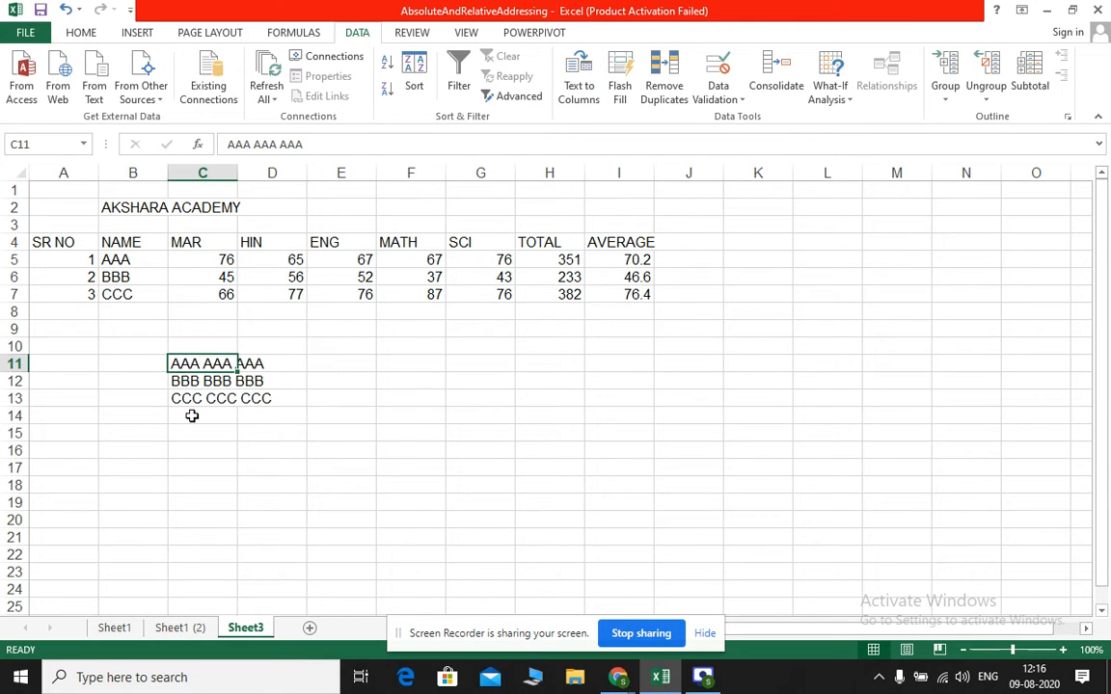
click(193, 415)
click(553, 472)
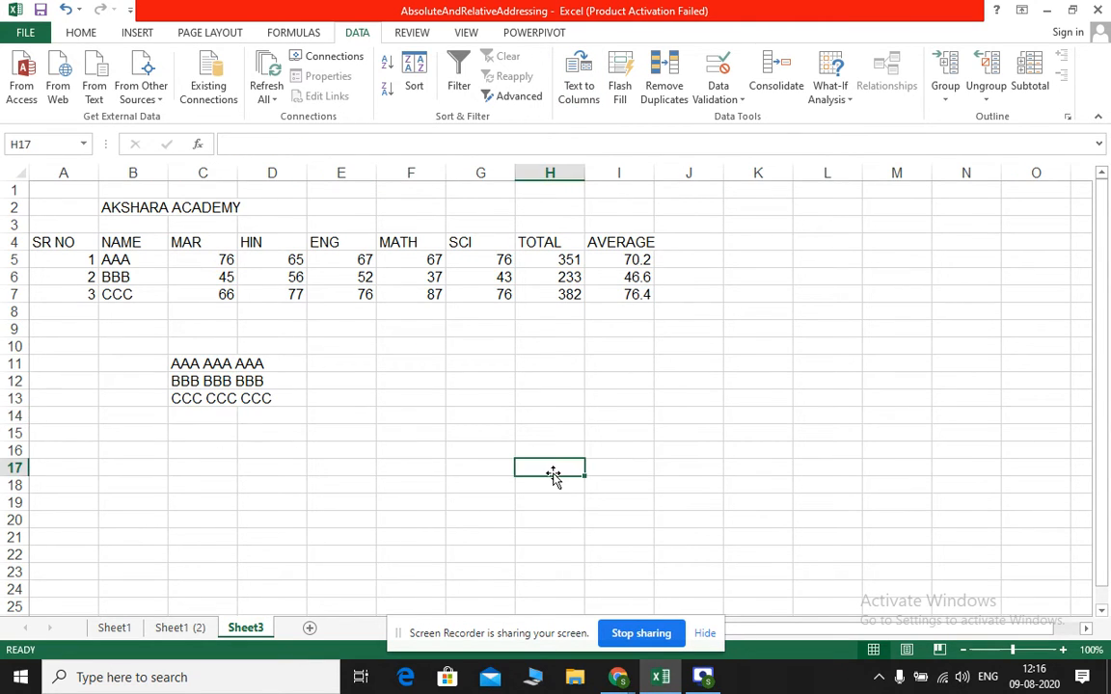
text(ASH)
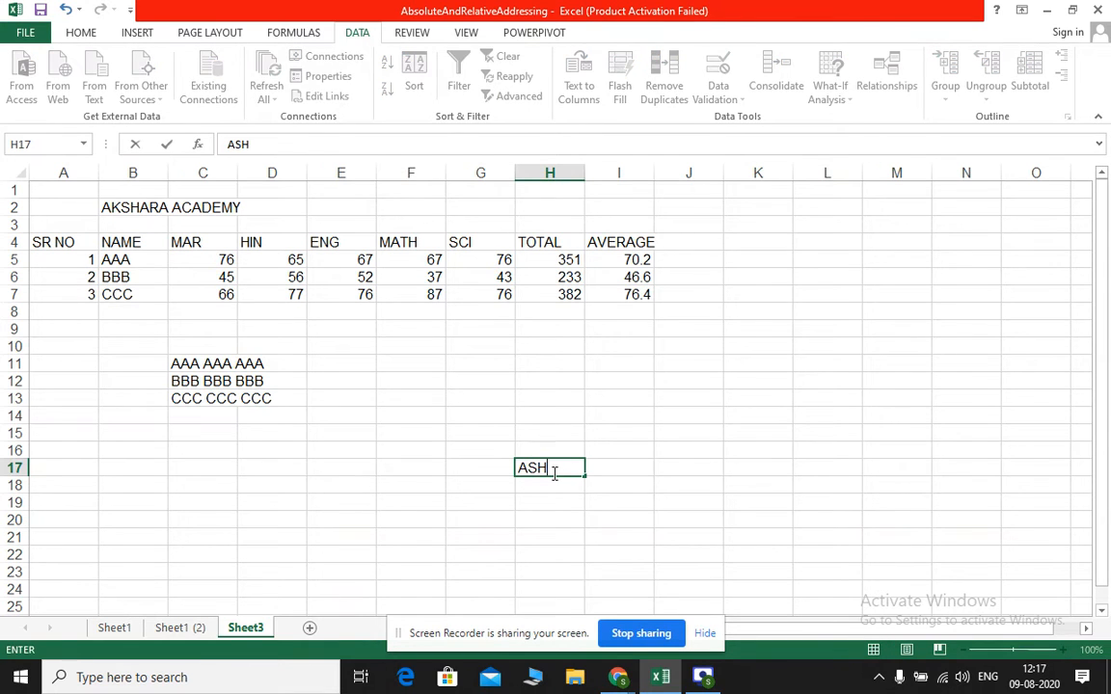
key(BackSpace)
key(BackSpace)
Enter a sample full name in C14, with first, middle and last names separated by spaces
click(183, 414)
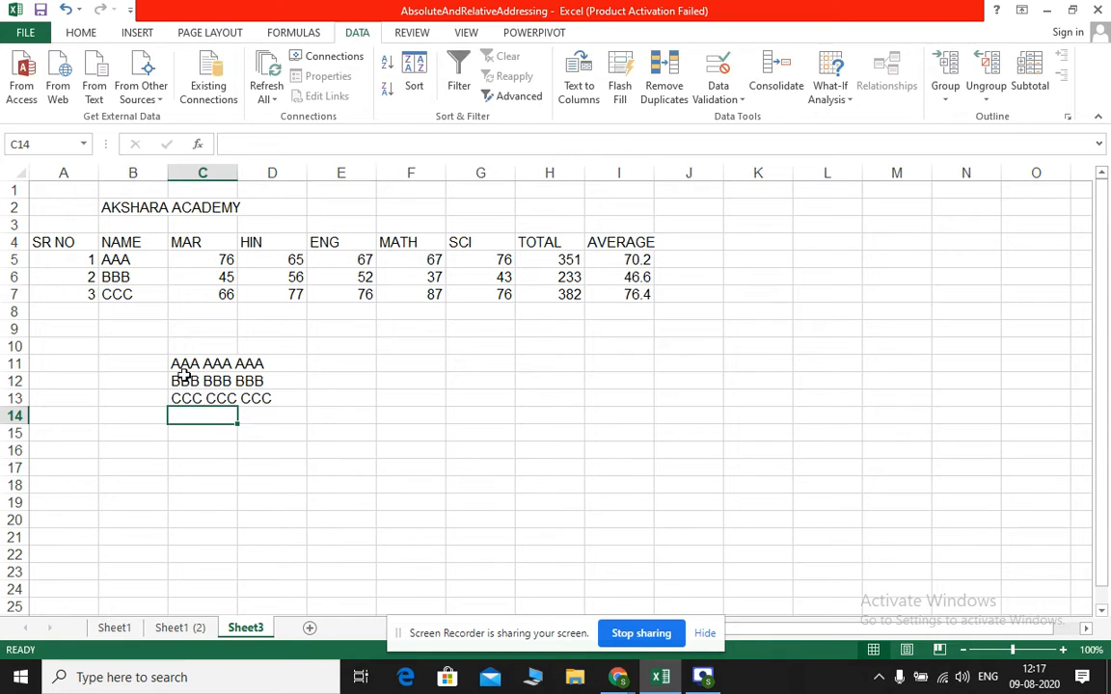
text(ASHA)
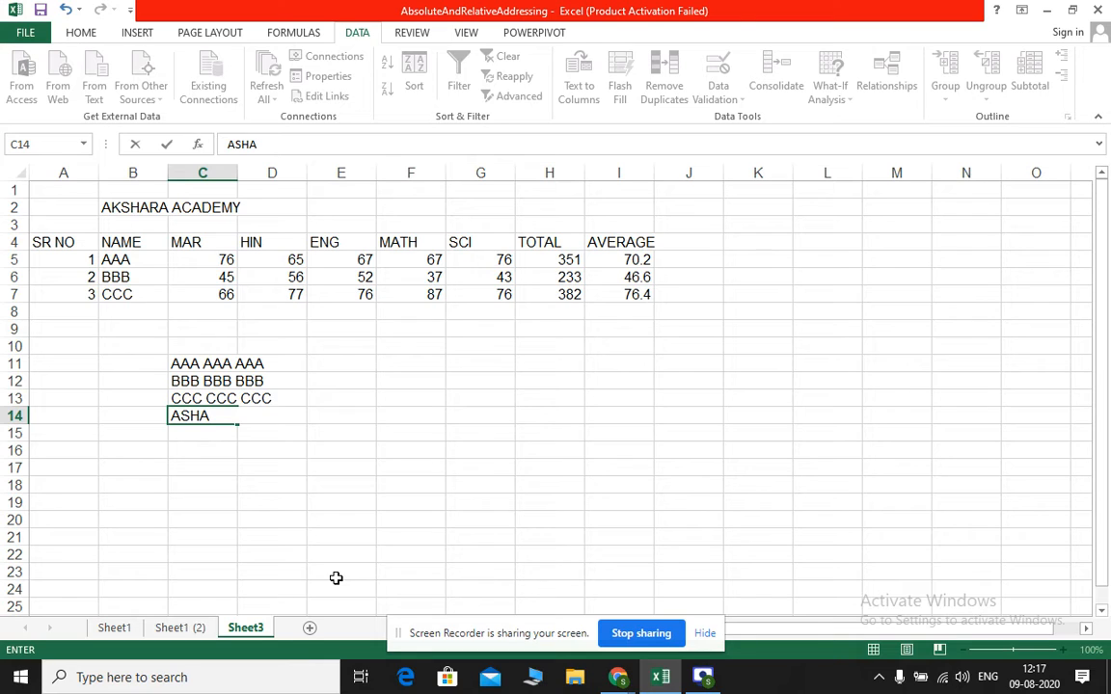
text(PRAKASH M)
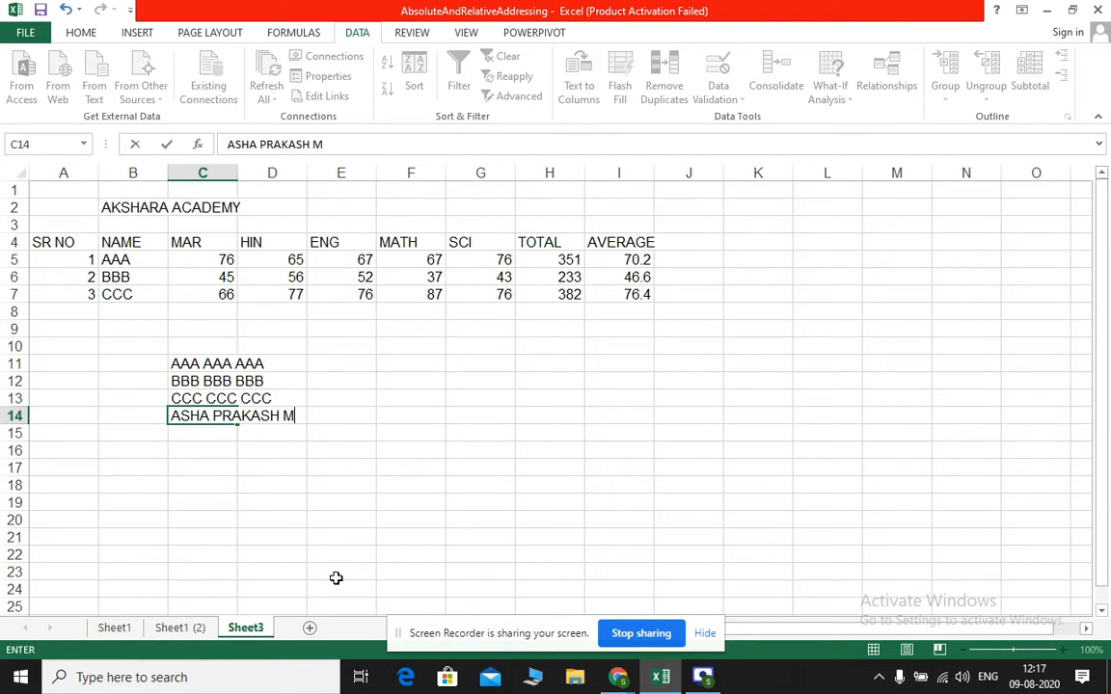
text(ORE)
key(Return)
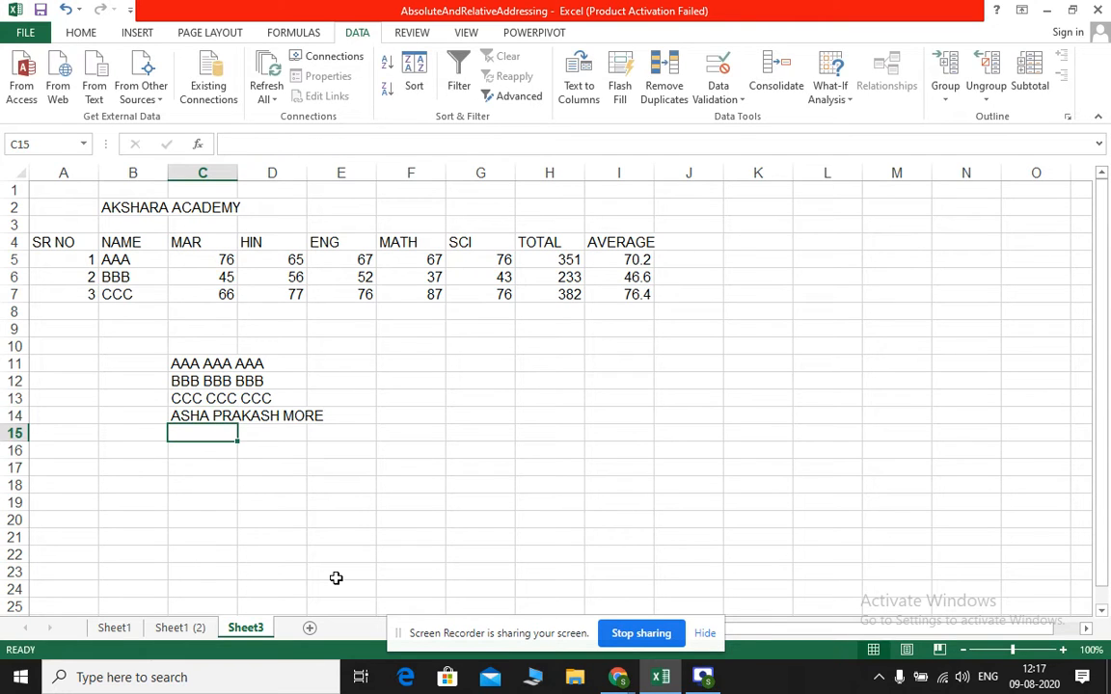
Add a second sample full name in C15, in the same space-separated three-part format
text(NISHA)
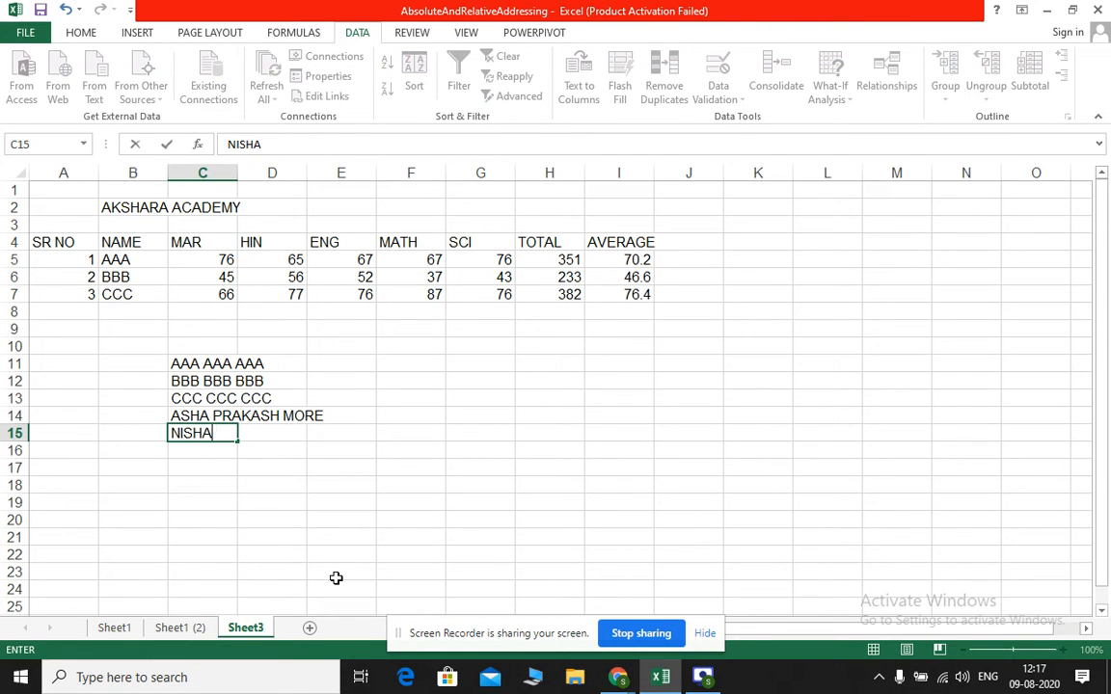
text( MALOJ)
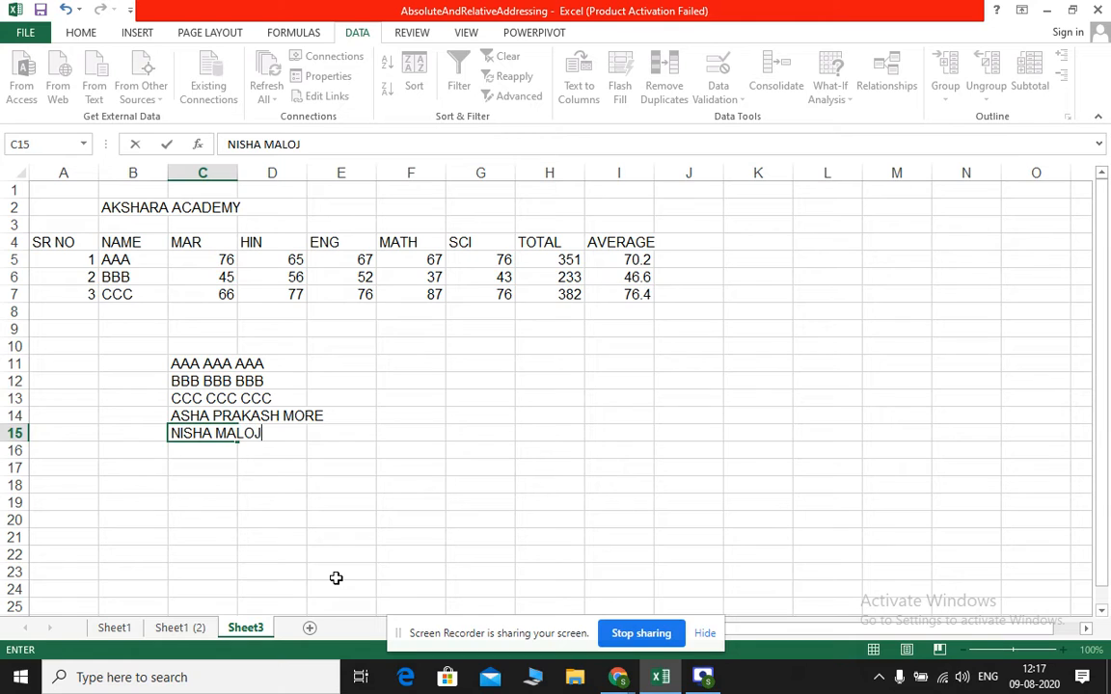
text(I PAGARE)
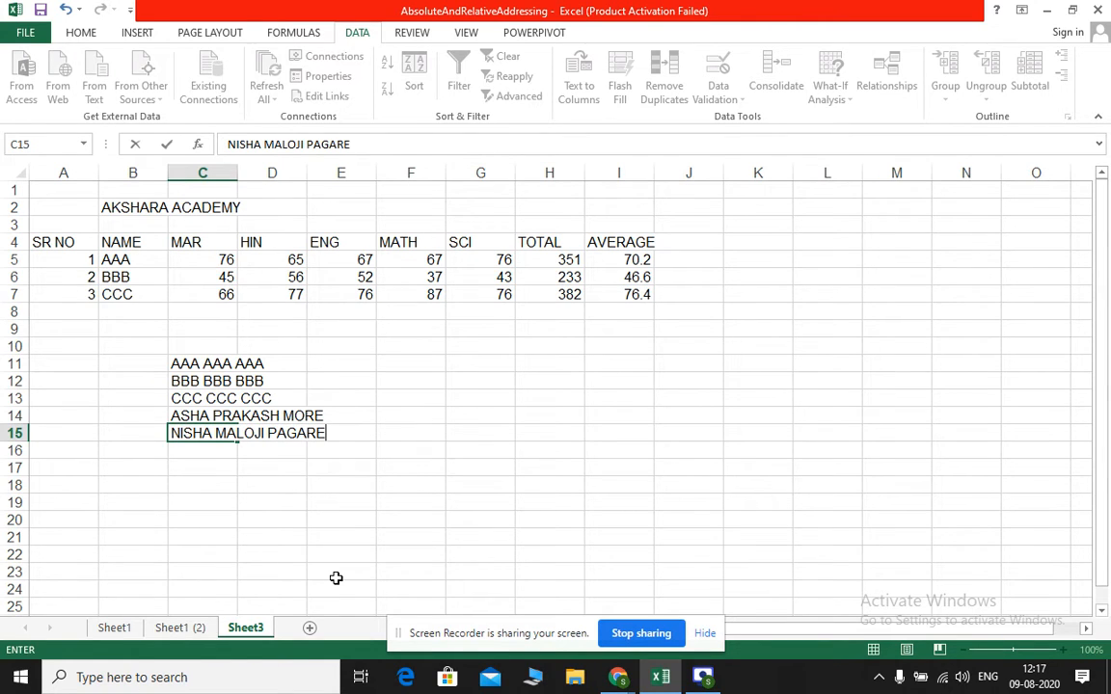
key(Return)
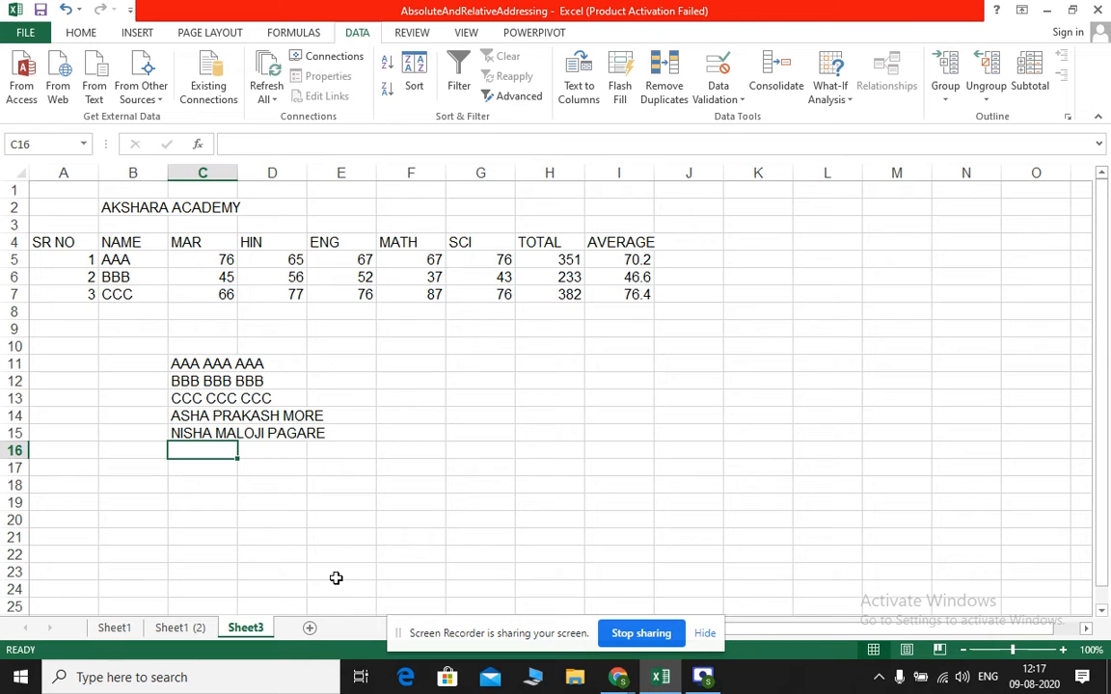
Add a third sample full name in C16, in the same space-separated three-part format
text(ANITA)
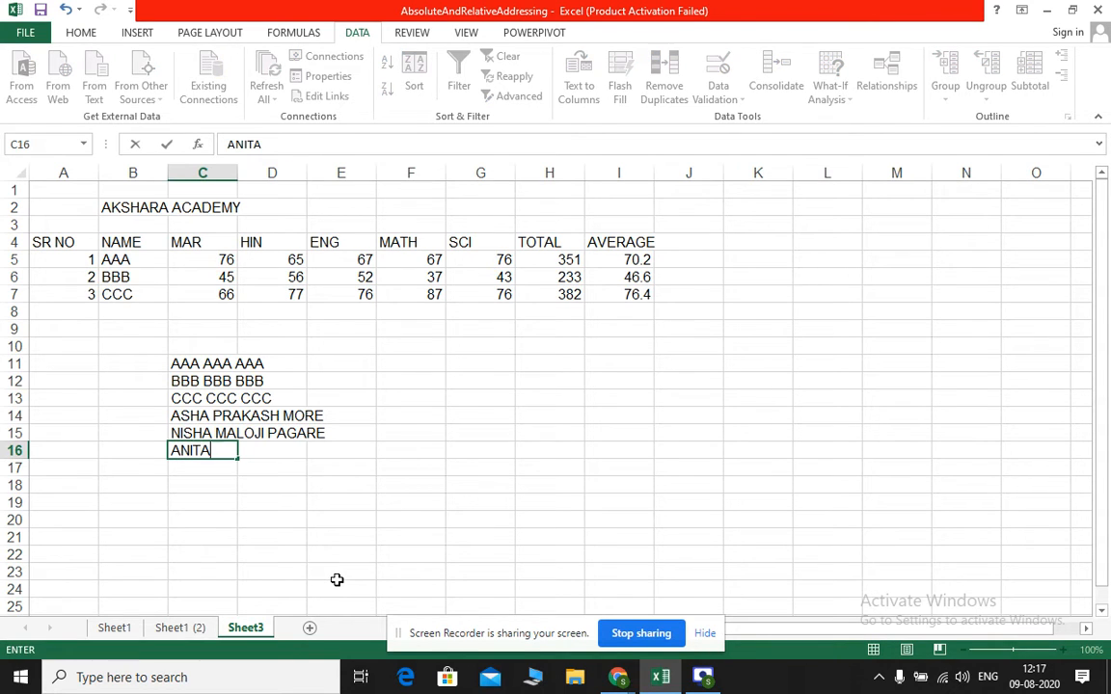
text( ASHOK)
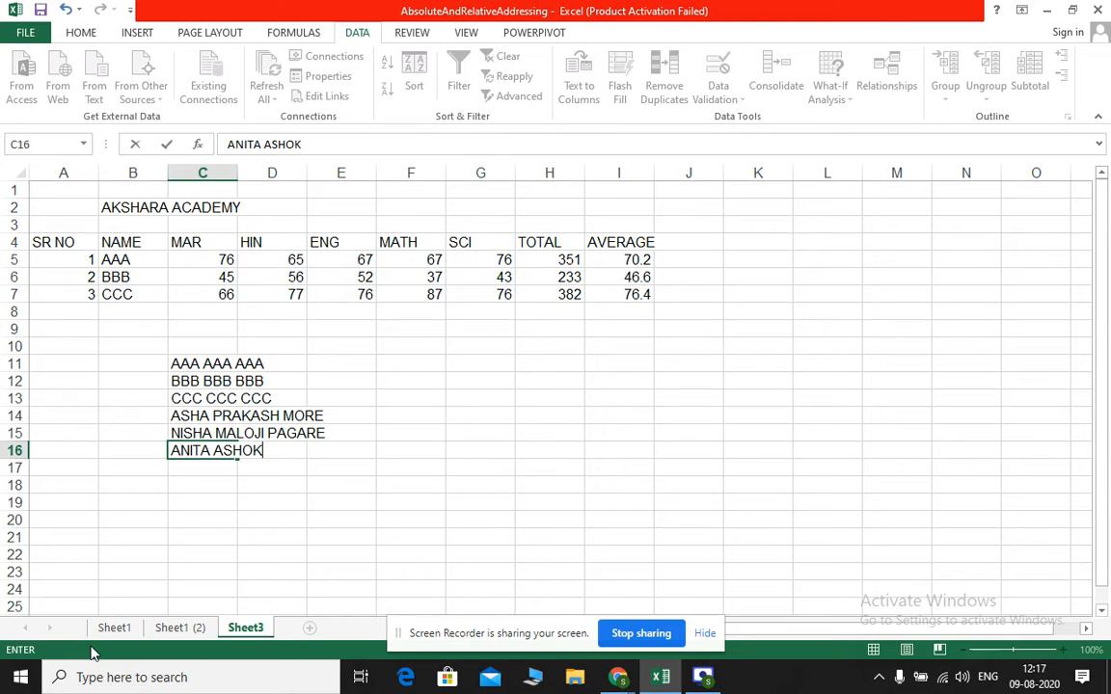
text( NAIK)
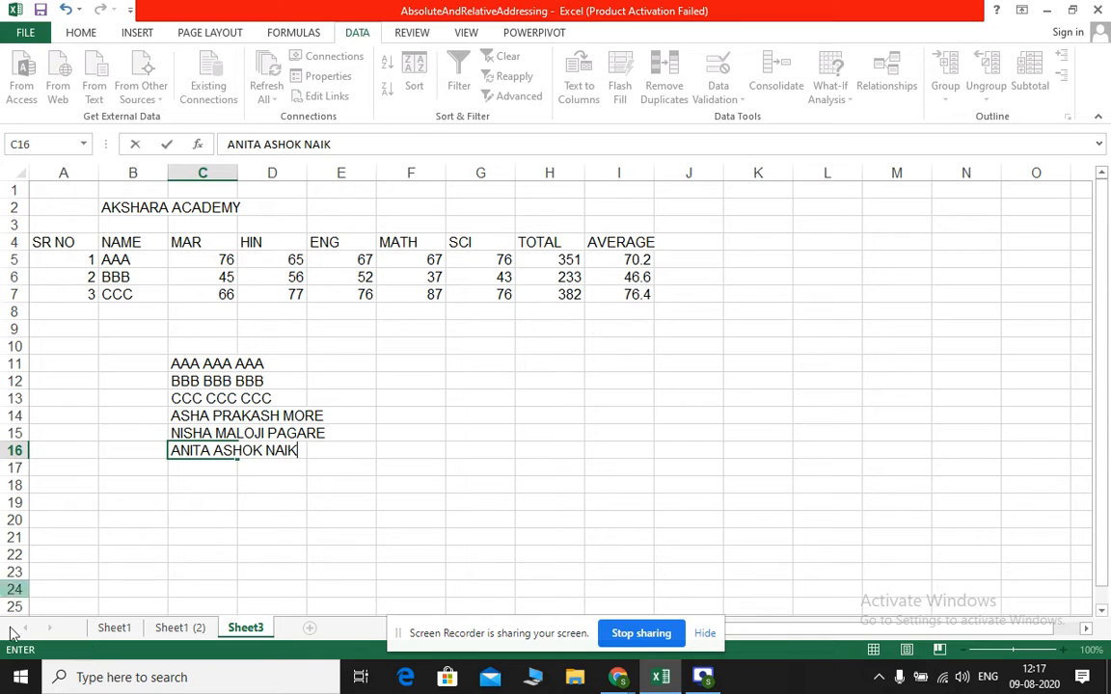
click(191, 470)
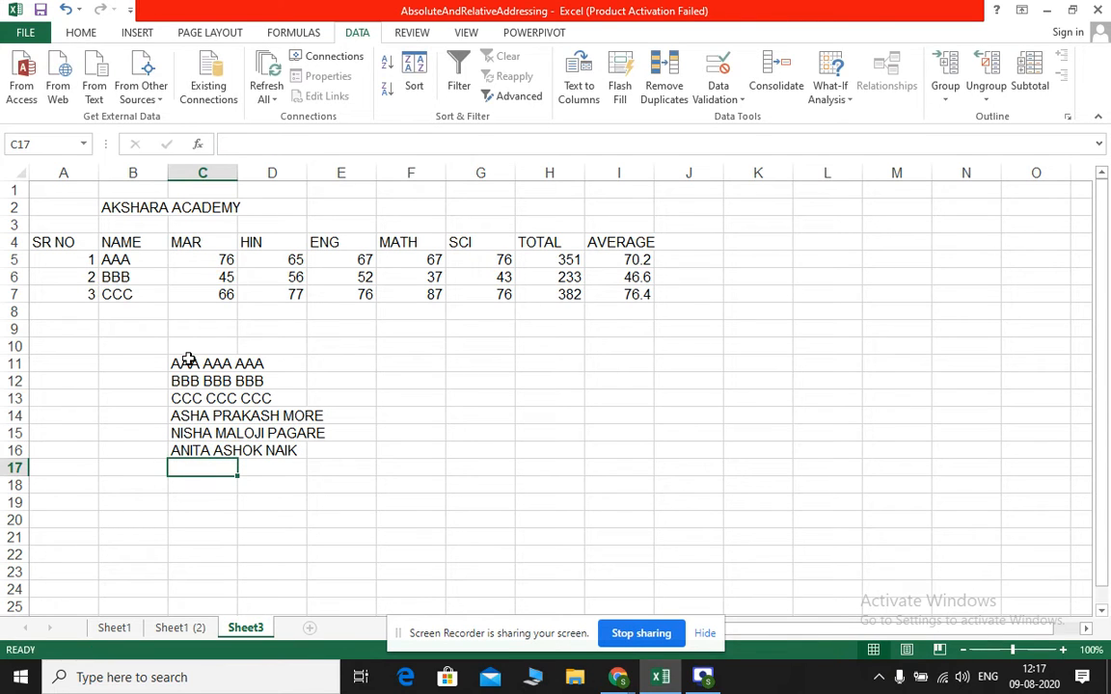
drag(186, 361, 197, 454)
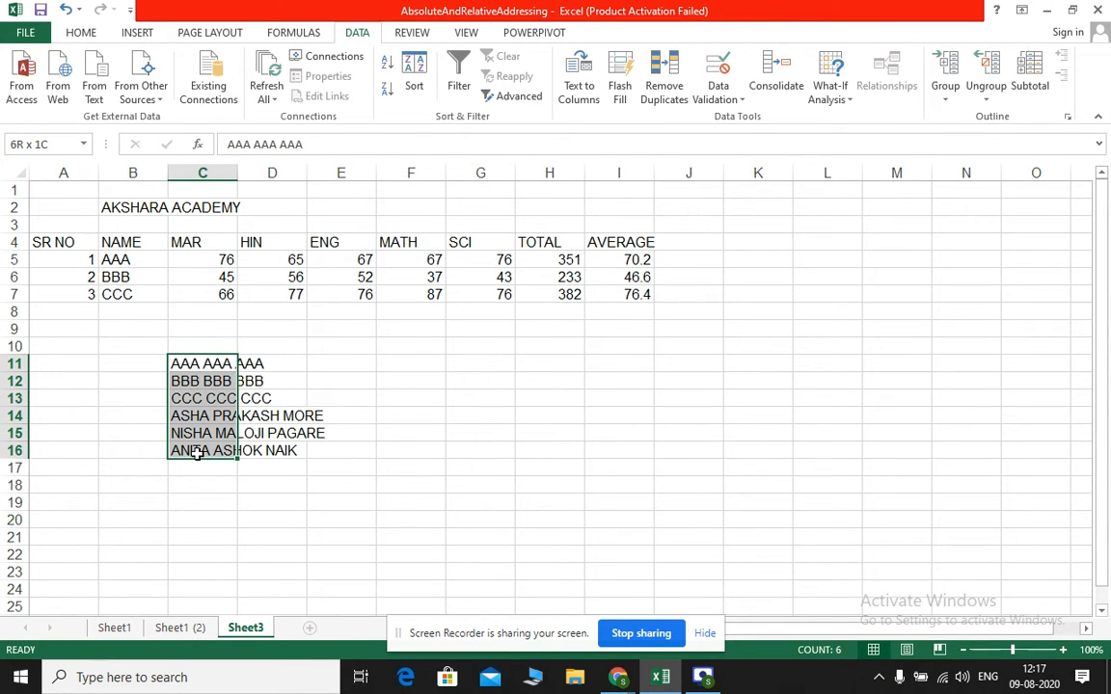
click(179, 364)
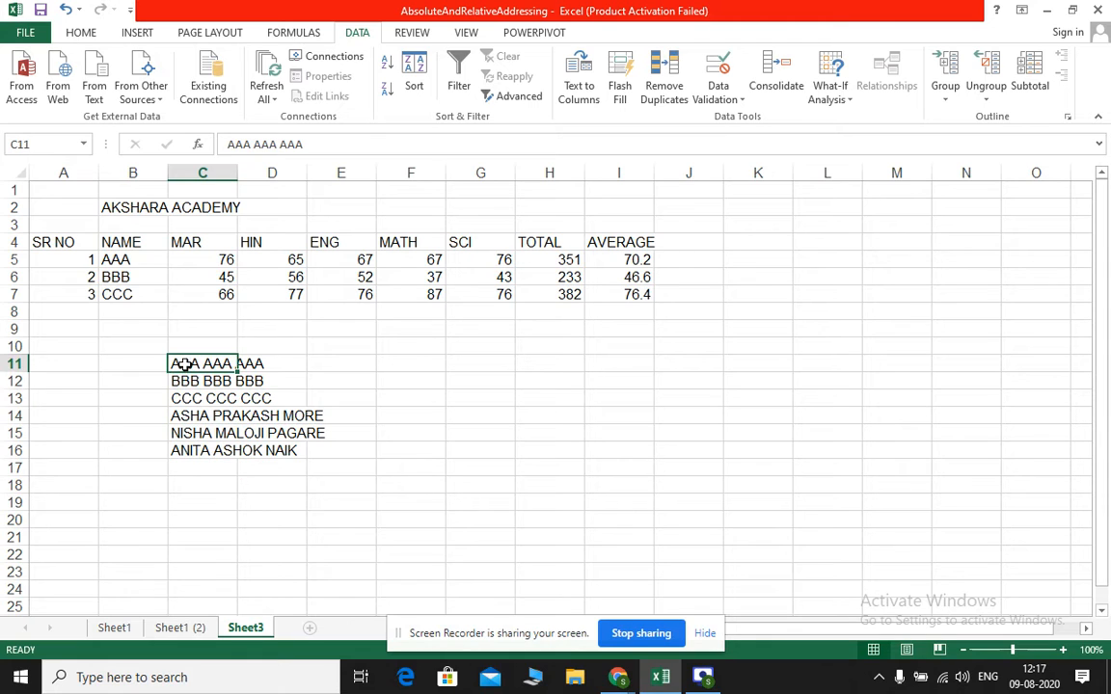
click(183, 376)
click(181, 416)
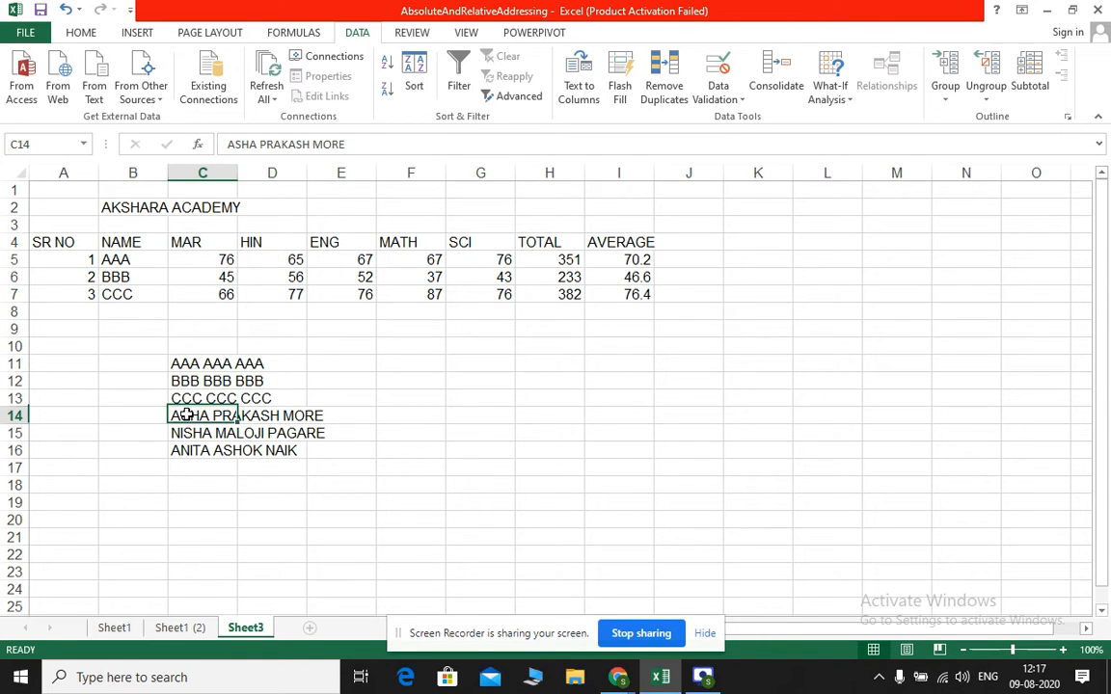
click(184, 433)
click(183, 451)
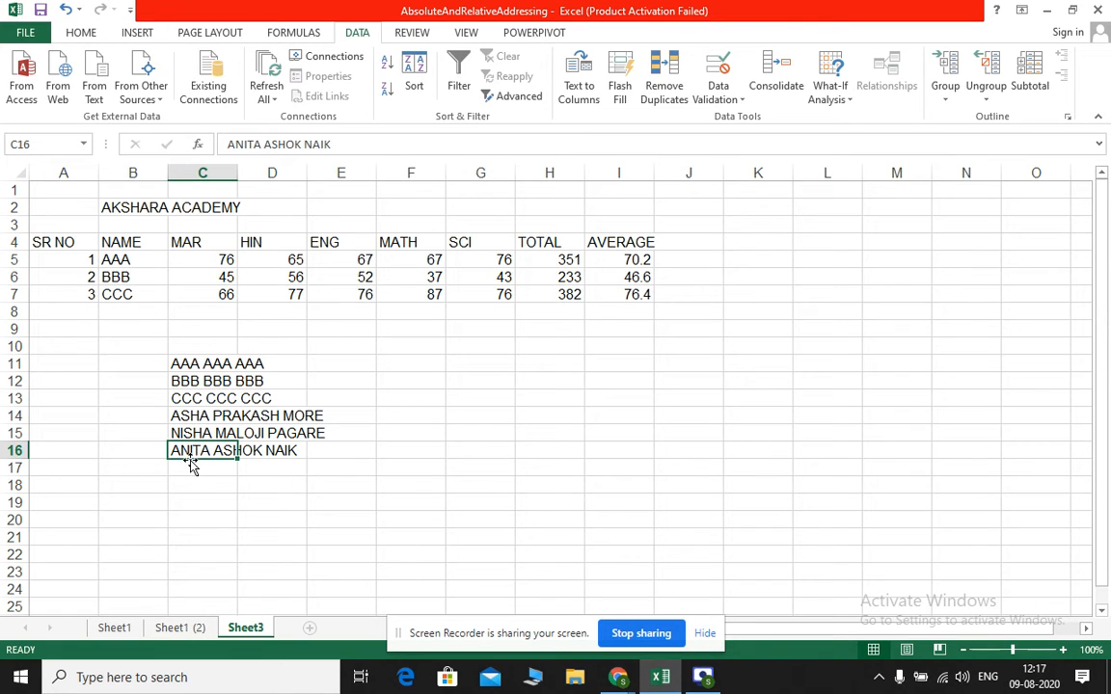
Start Text to Columns on the name list in C11:C16, with Delimited as the original data type
drag(181, 363, 181, 448)
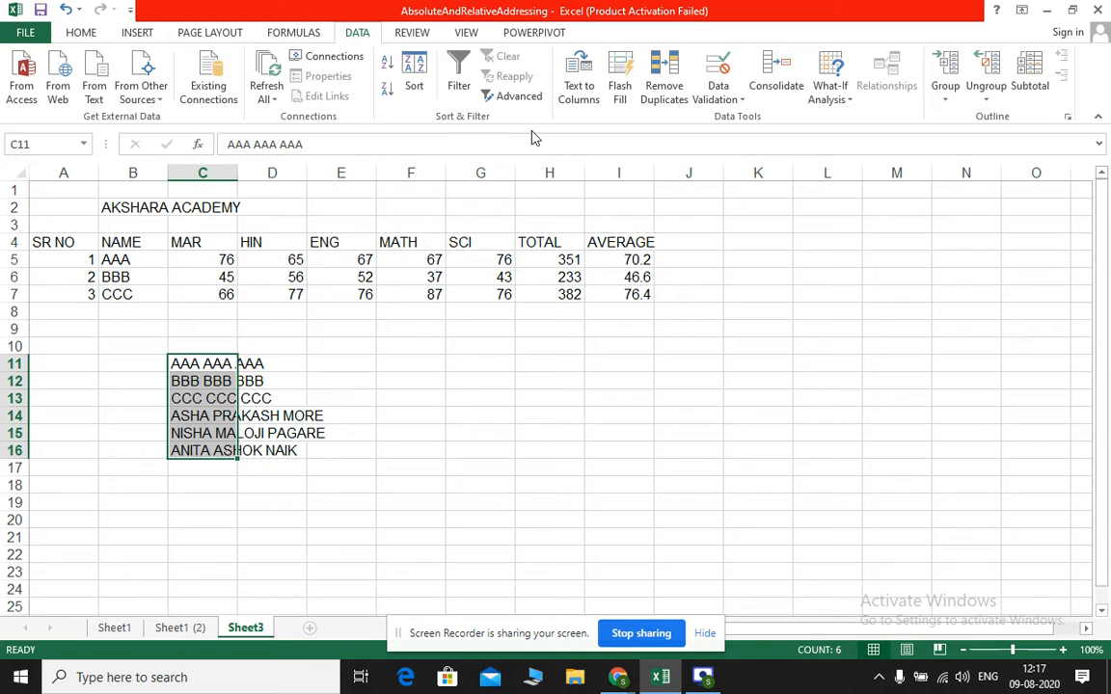
click(580, 87)
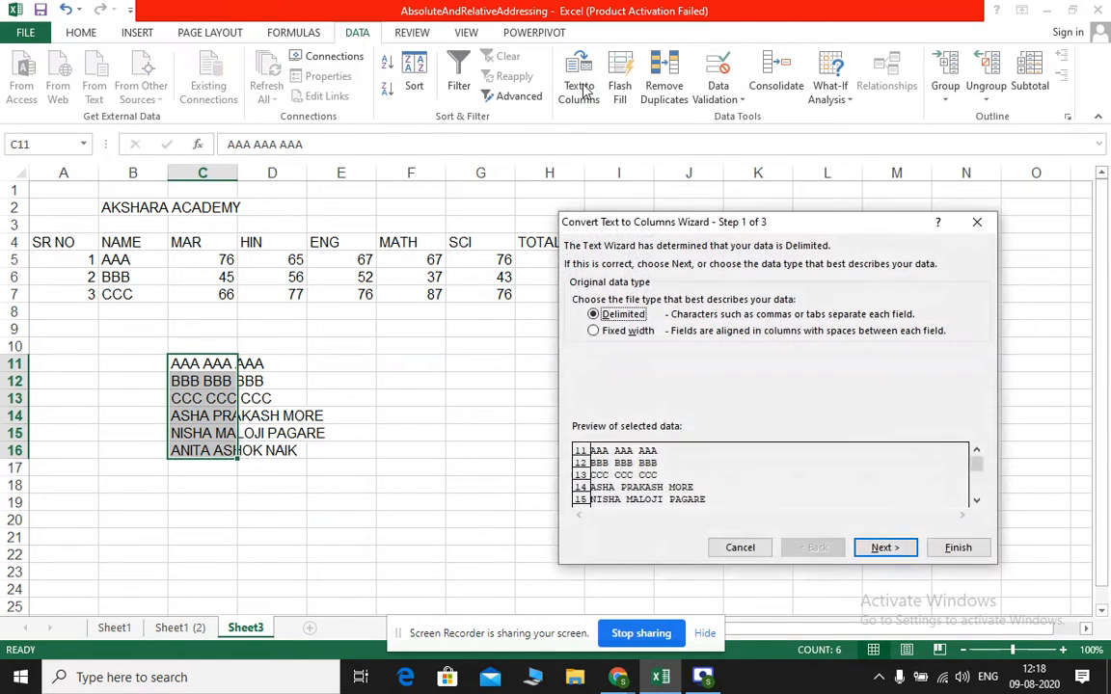
click(607, 332)
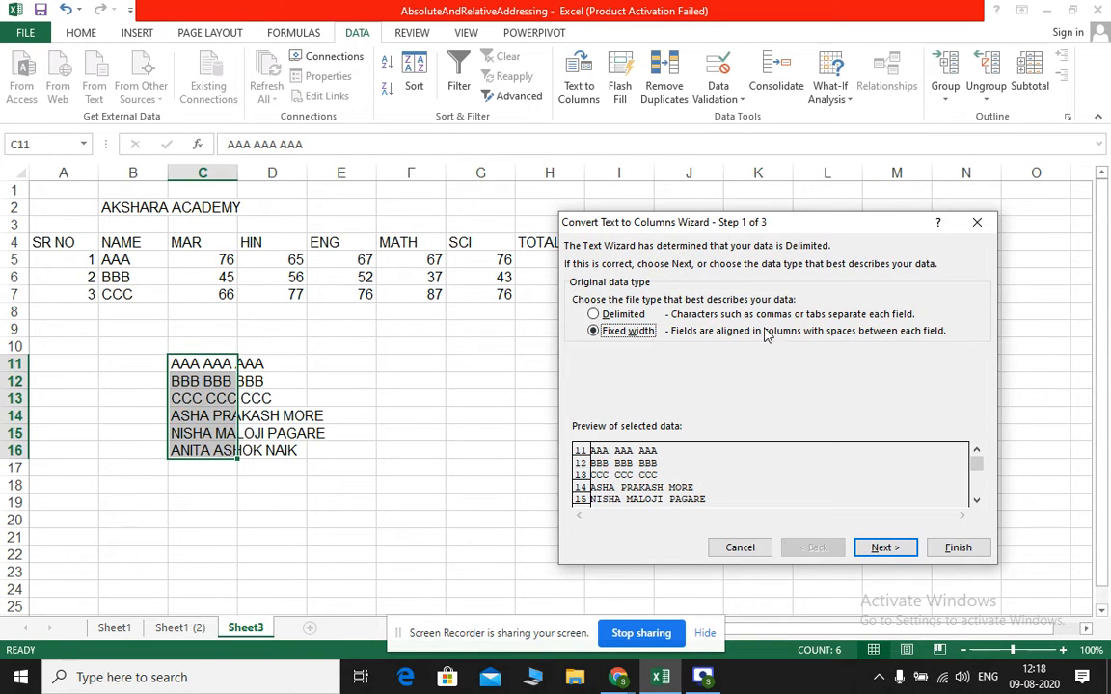
click(617, 315)
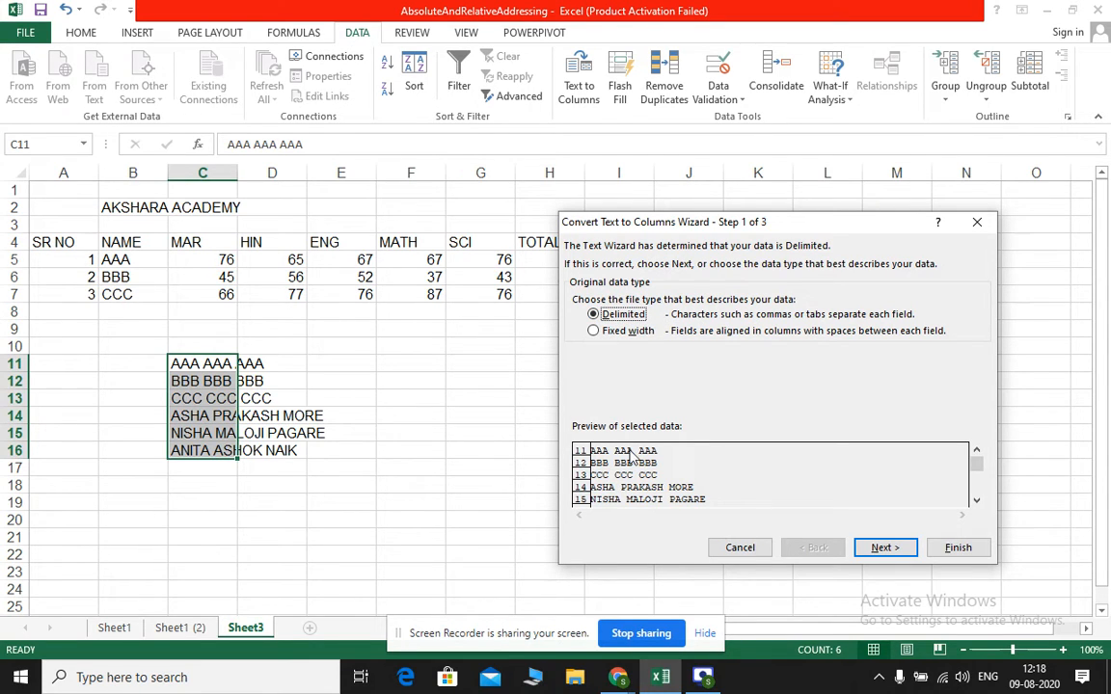
click(878, 550)
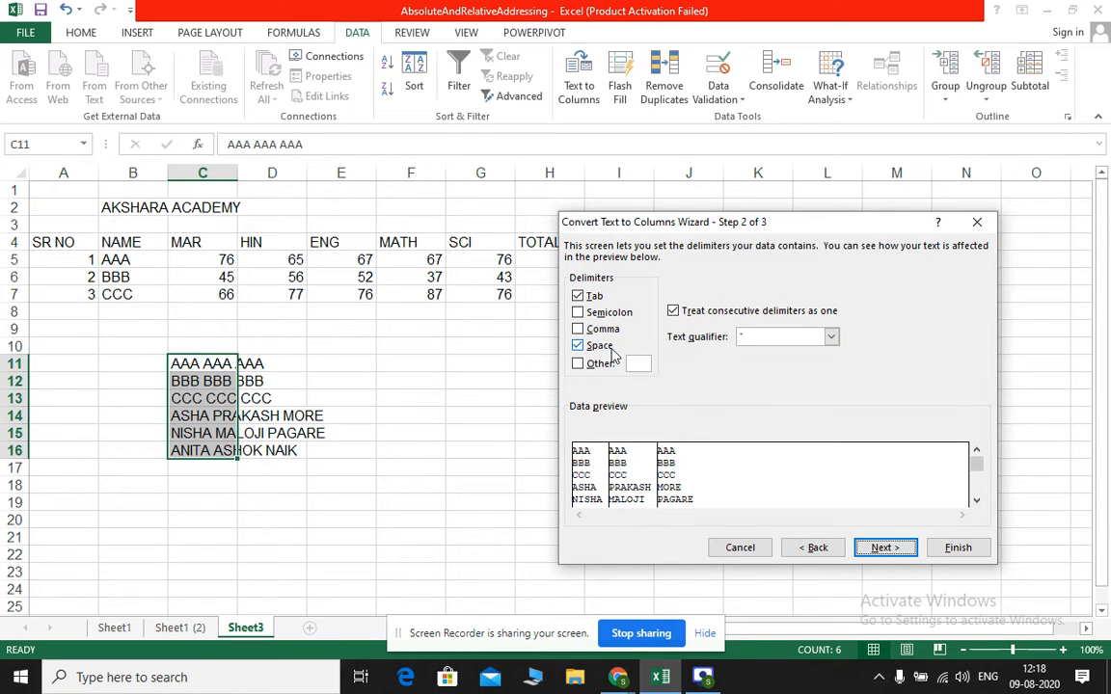
Make Space the only delimiter and complete the split of the name list, keeping General format and destination $C$11
click(578, 345)
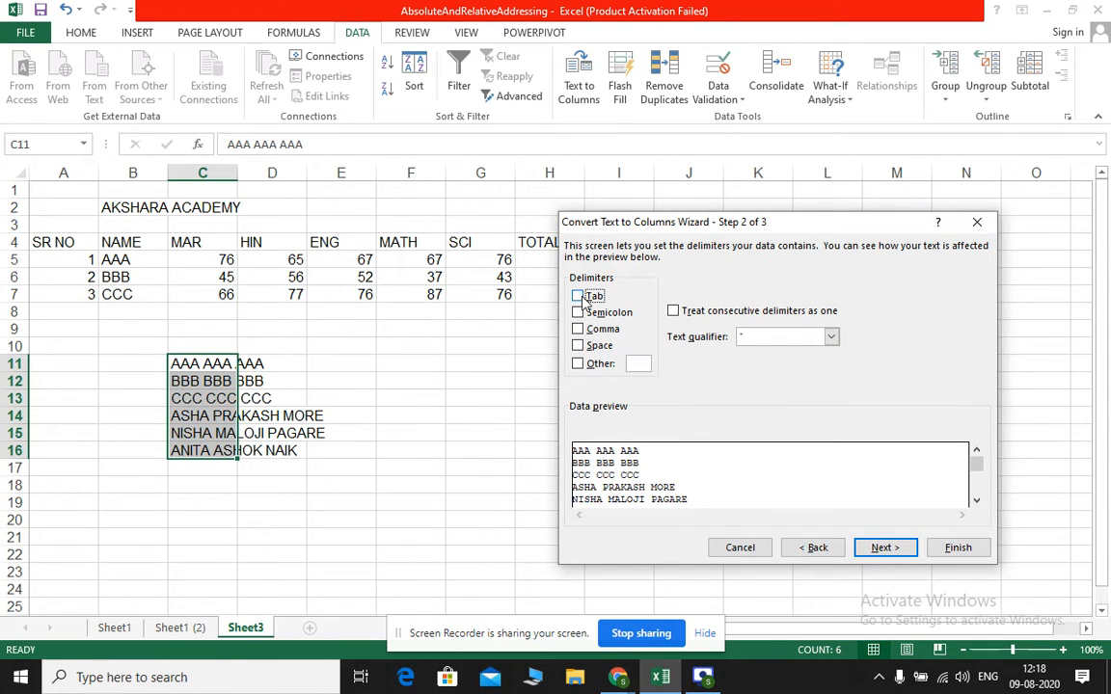
click(579, 345)
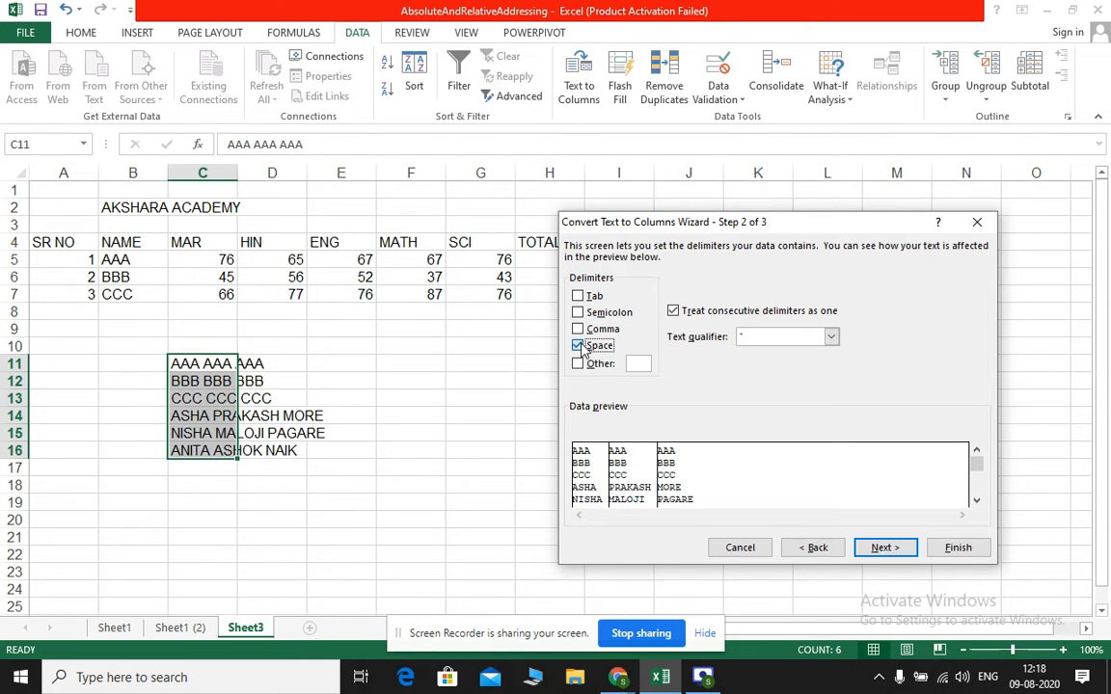
click(579, 346)
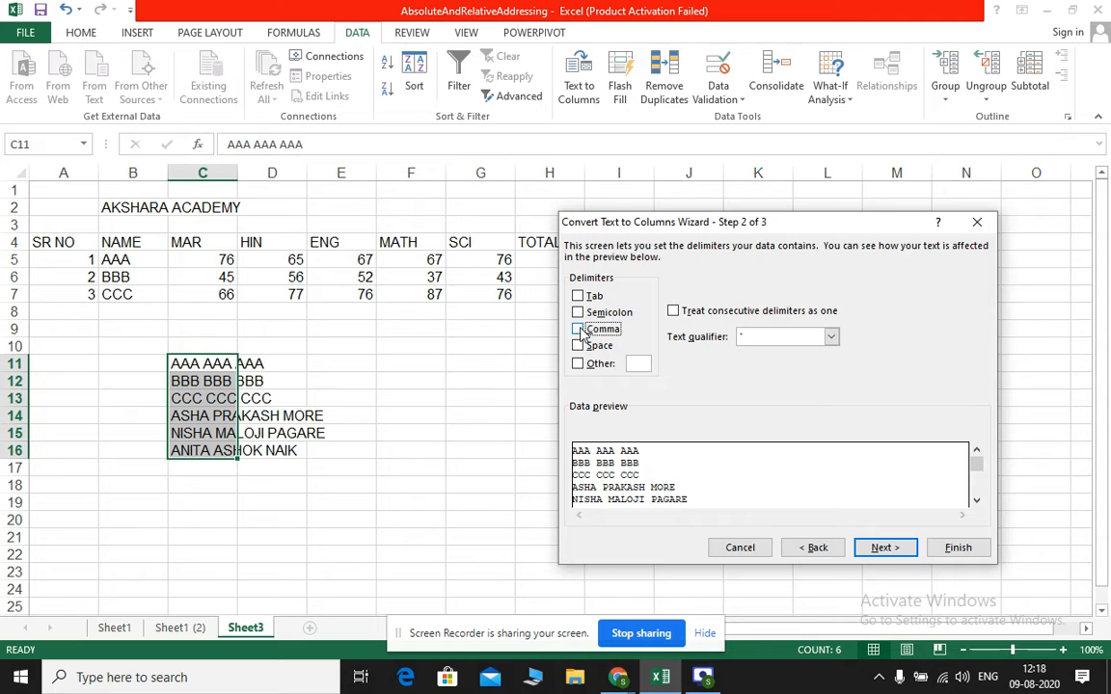
click(595, 348)
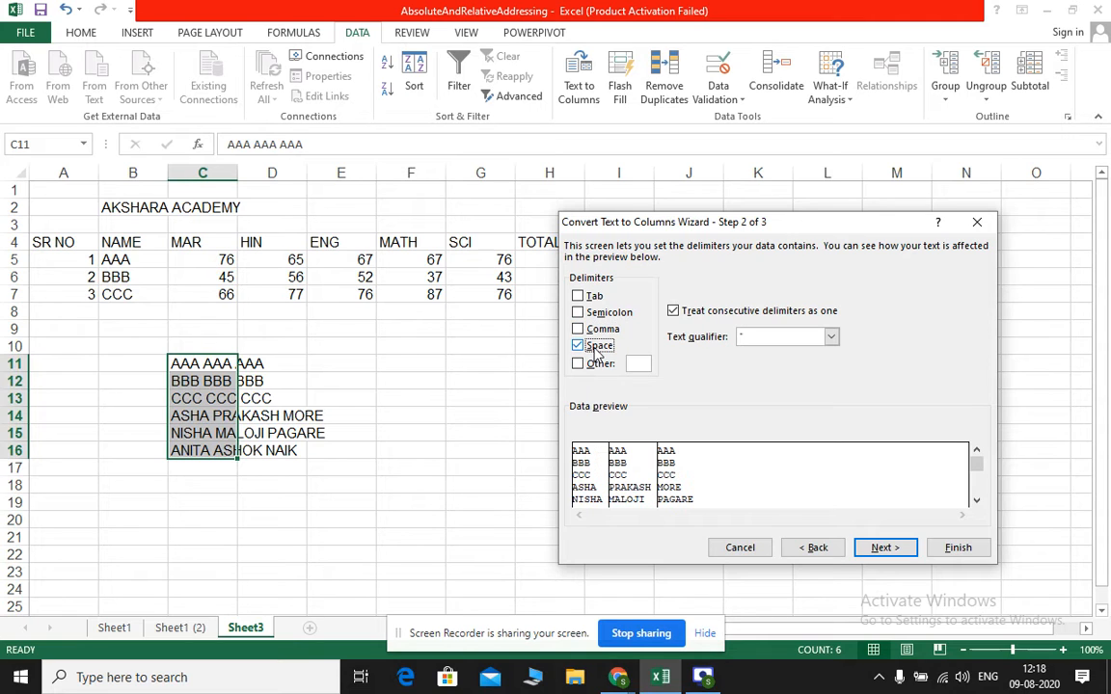
click(885, 547)
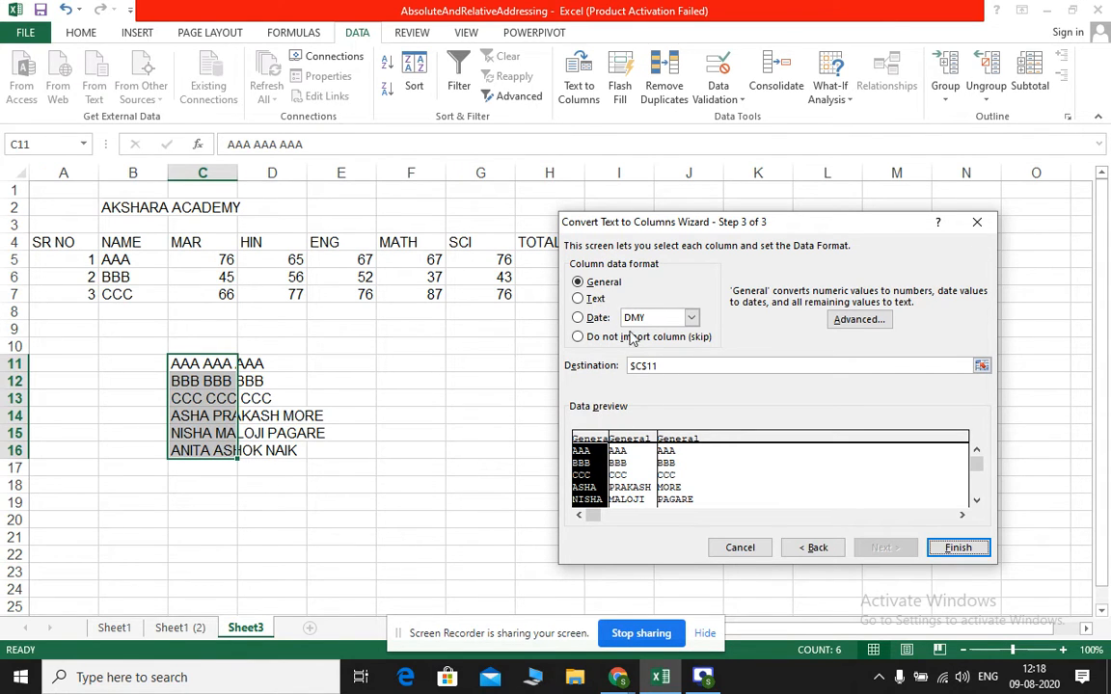
click(954, 550)
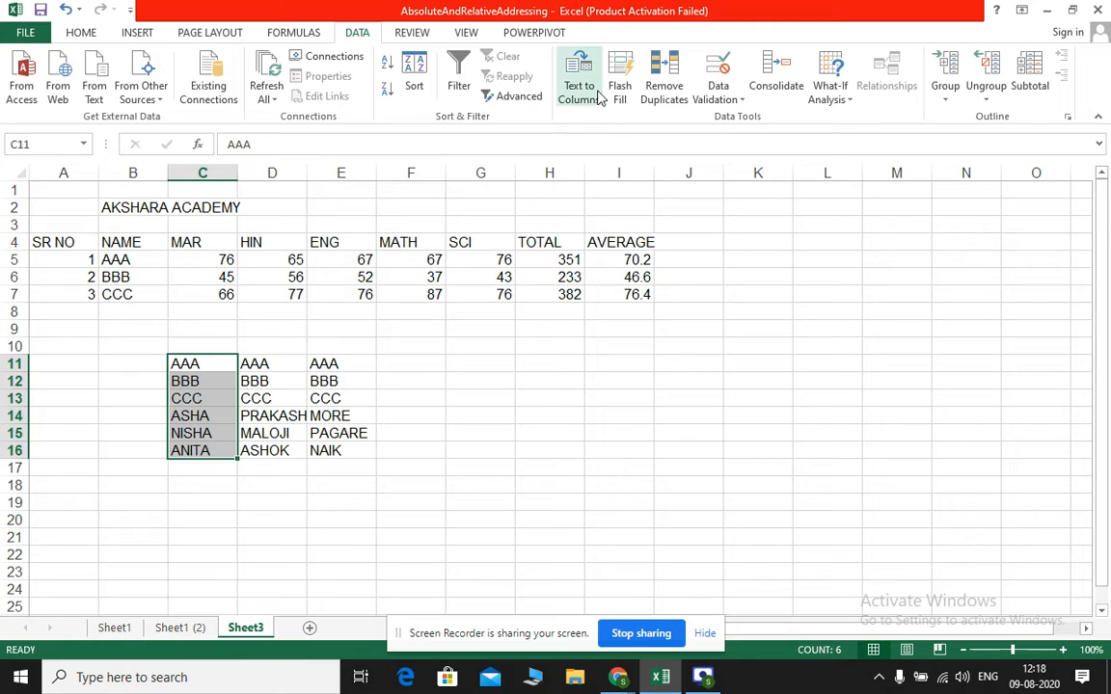
click(405, 484)
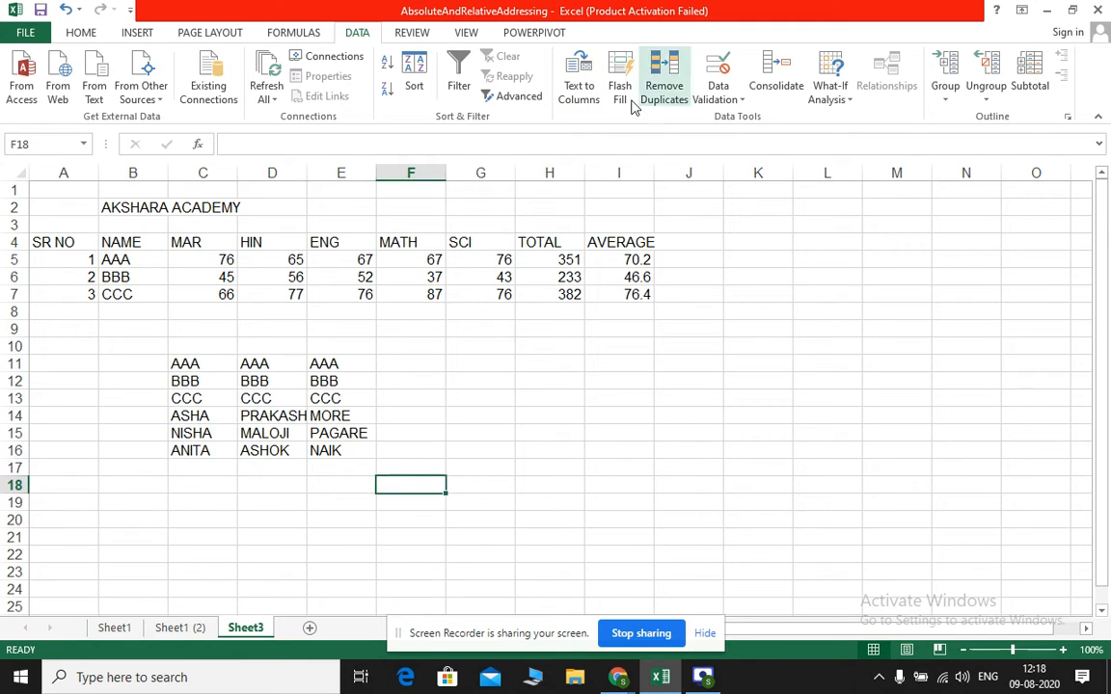
Apply Flash Fill to G7:G18, from the last SCI mark down past the split name list
click(482, 308)
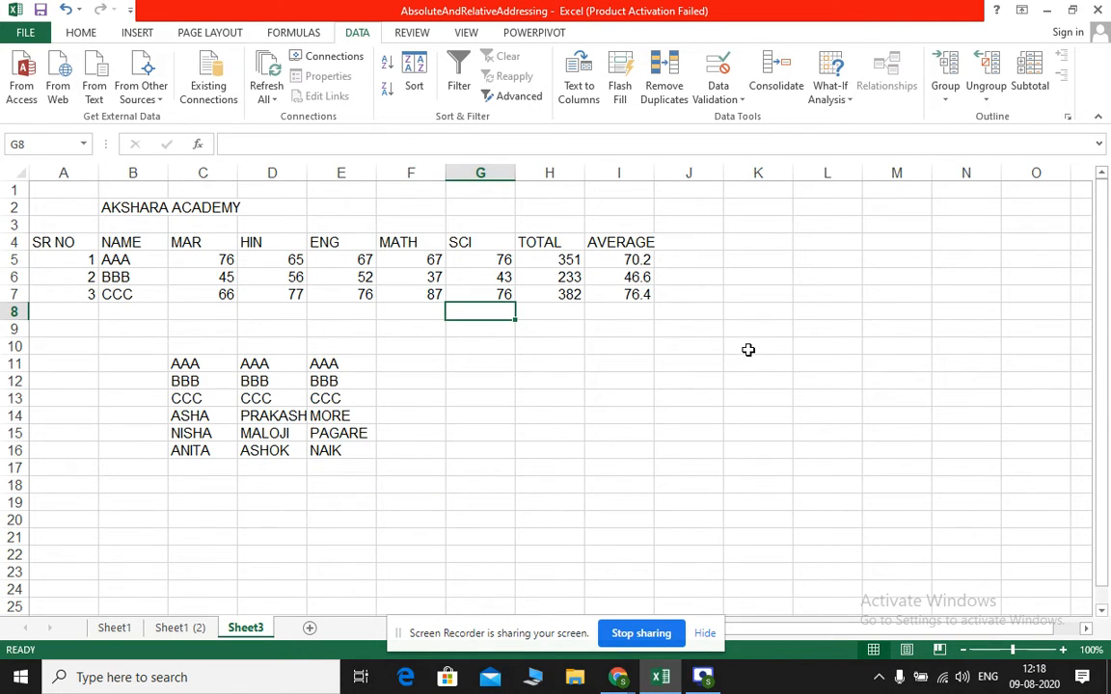
key(Up)
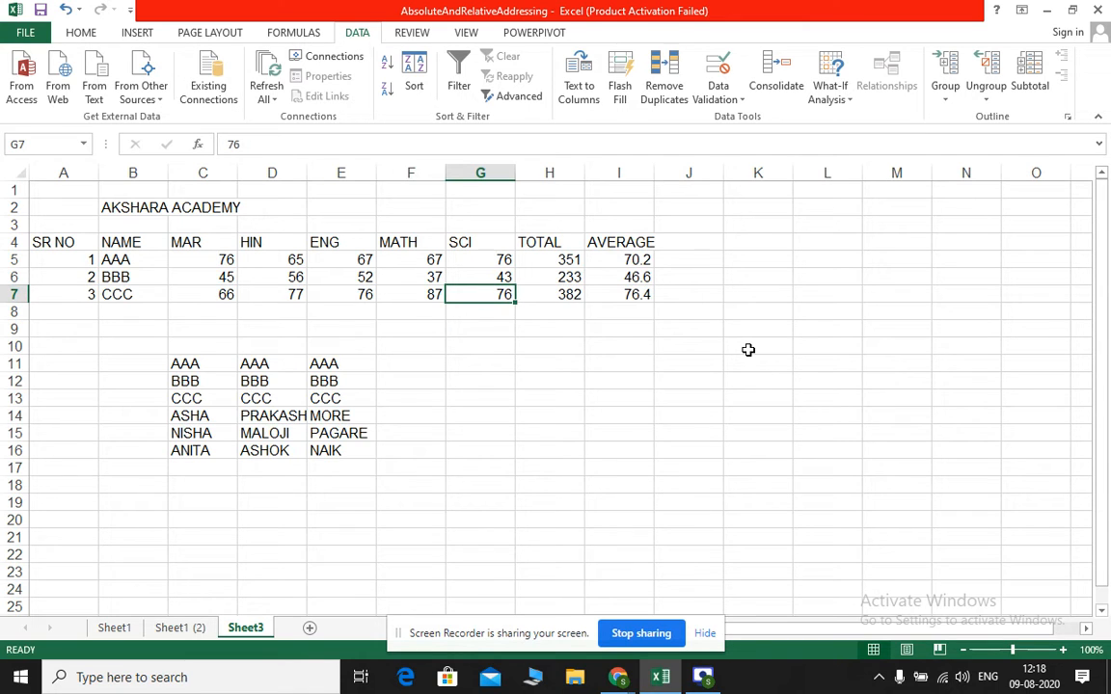
key(shift+Down)
key(shift+Down)
key(shift+Down)
key(shift+Down)
key(shift+Down)
key(shift+Down)
key(shift+Down)
key(shift+Down)
key(shift+Down)
key(shift+Down)
key(shift+Down)
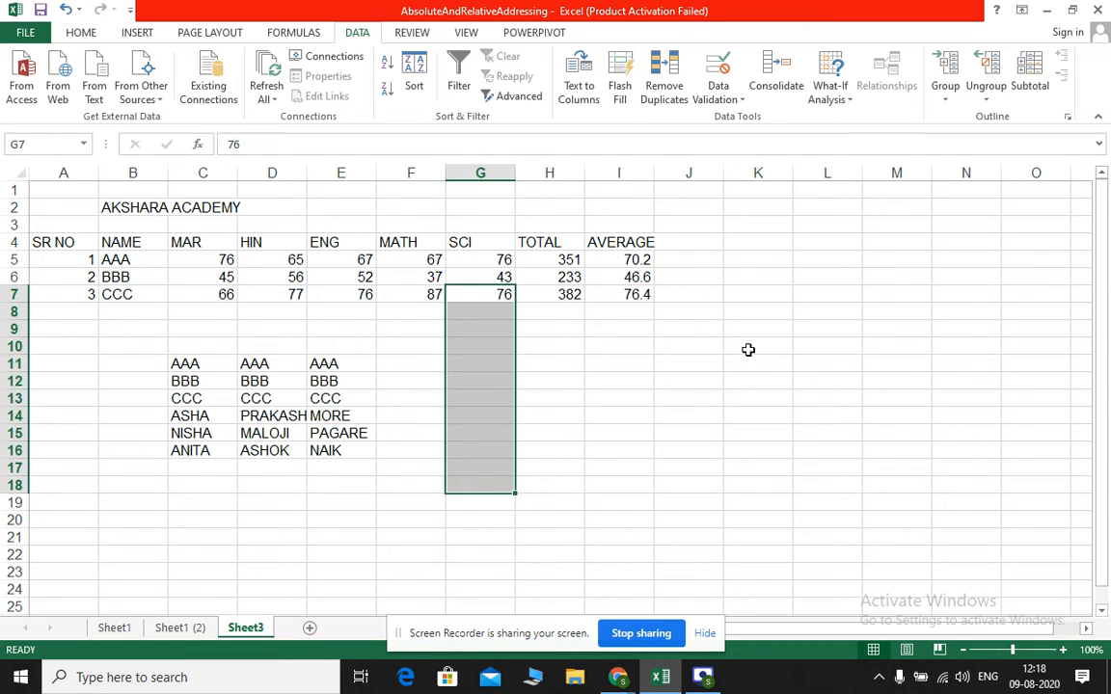
click(619, 77)
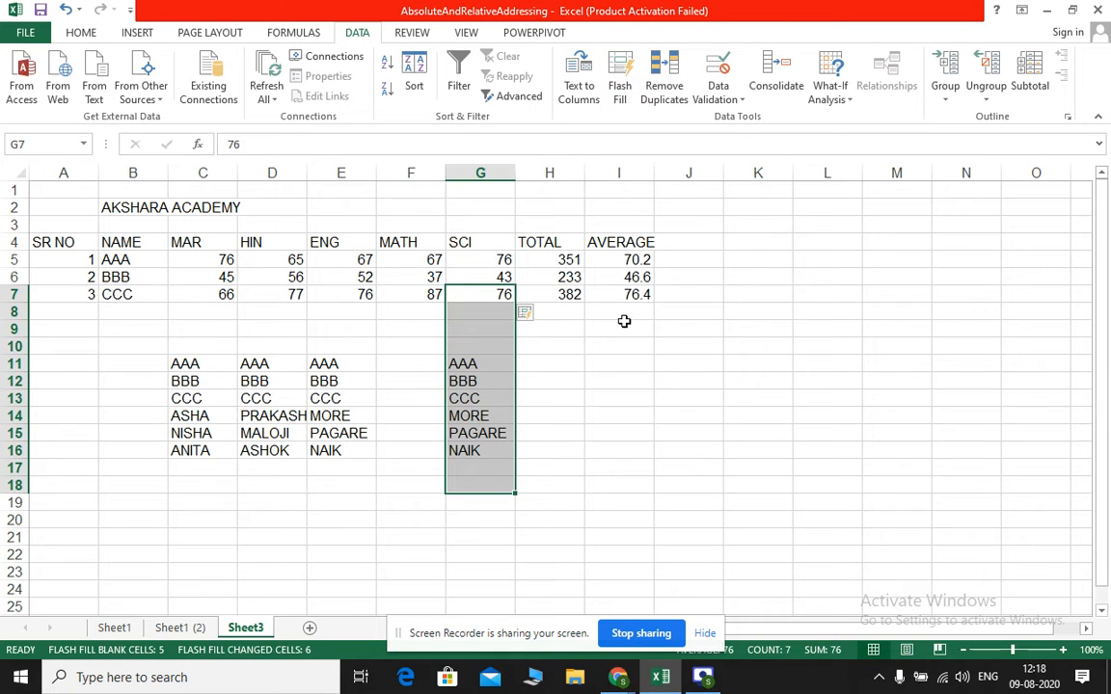
Undo the Flash Fill applied to G7:G18
key(ctrl+z)
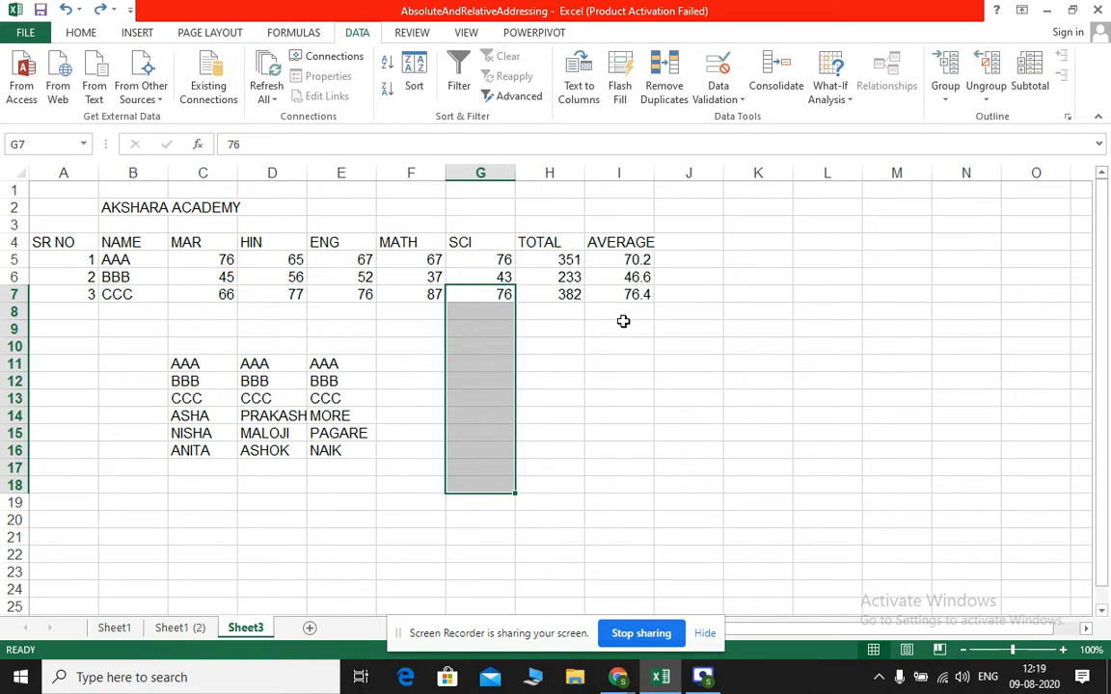
click(487, 294)
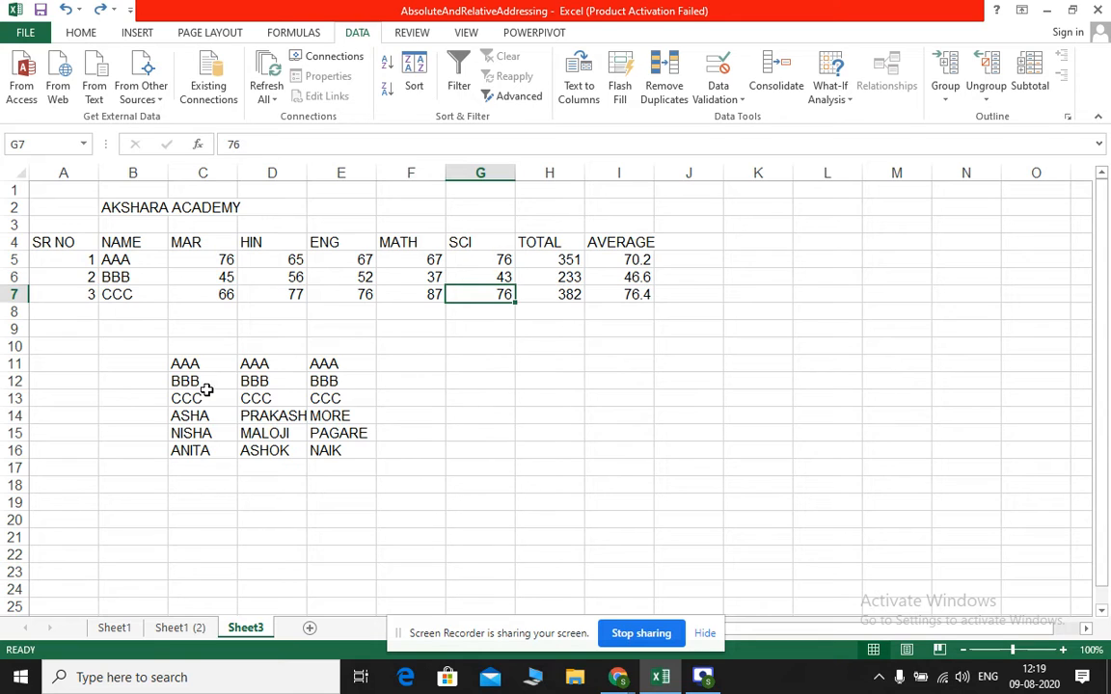
click(478, 367)
Try to Flash Fill the SCI column over G6:G10
drag(504, 278, 494, 348)
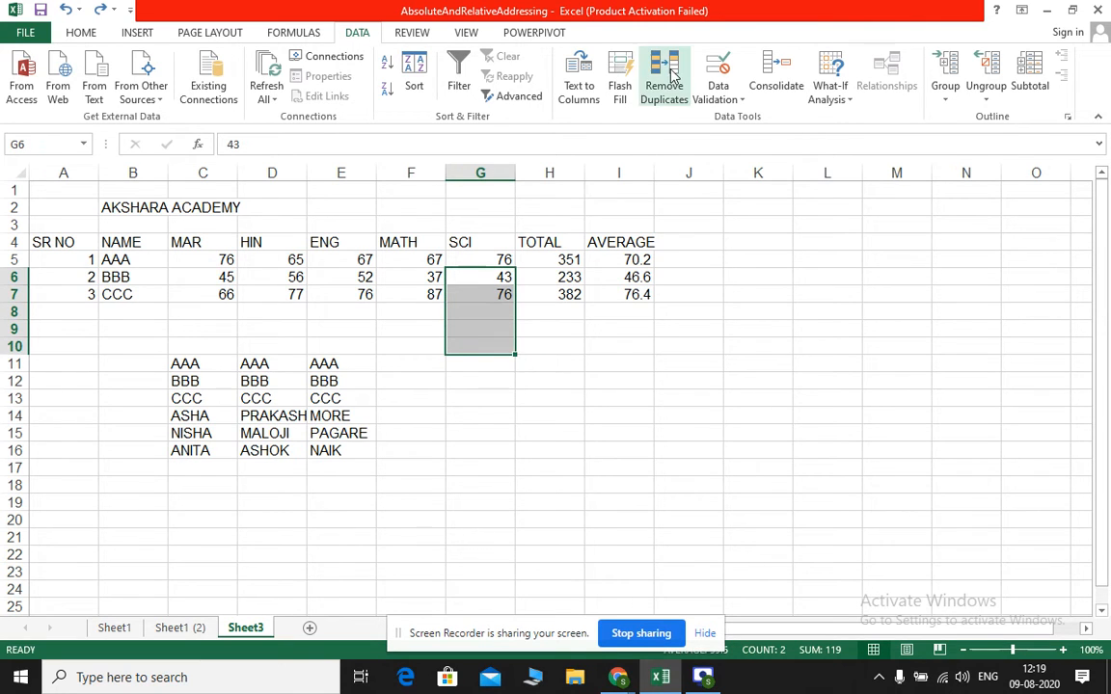
click(620, 72)
click(560, 390)
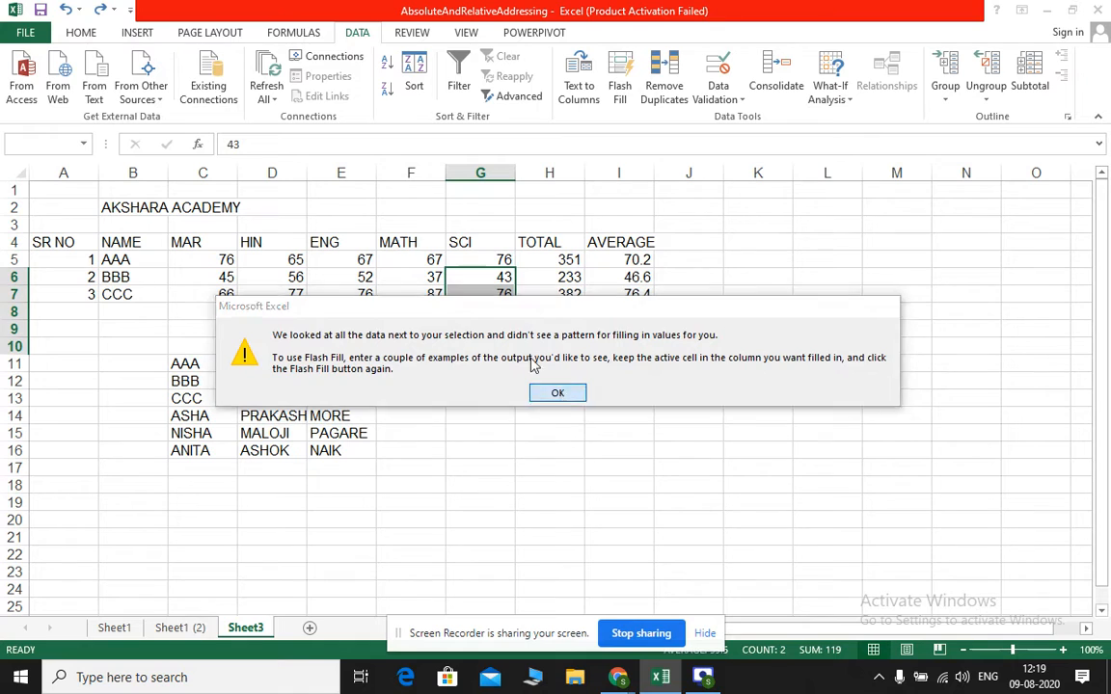
click(500, 325)
click(501, 296)
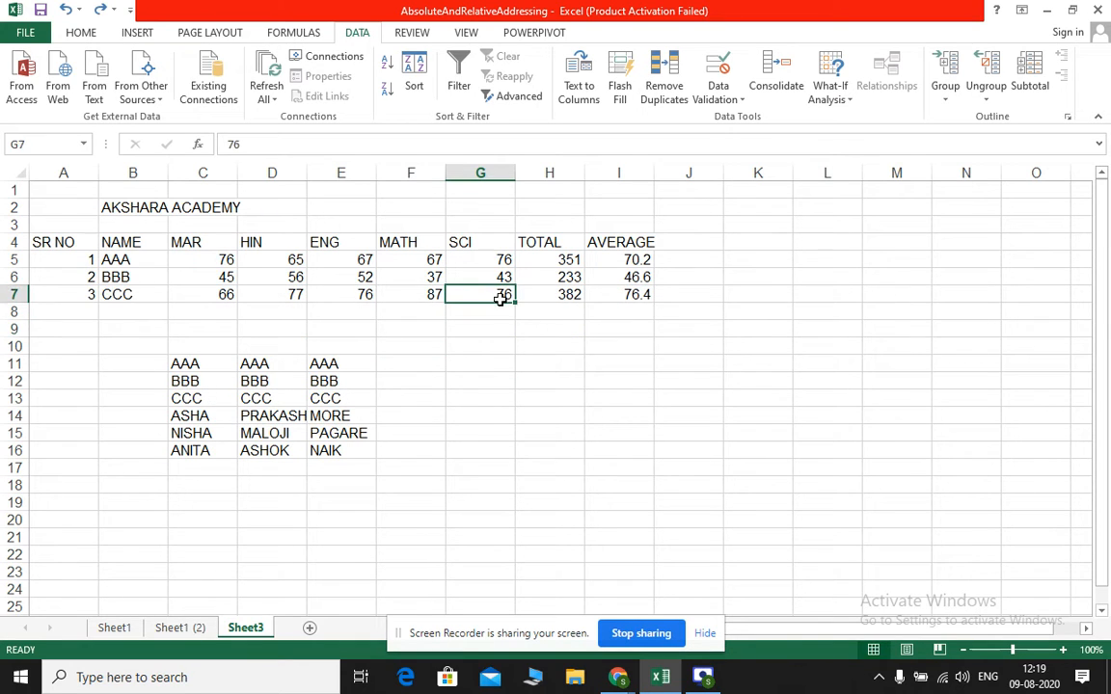
Apply Flash Fill to G7:G10 and enter 77 in G8 as the example, filling G9:G10 with 77 as well
drag(500, 299, 499, 344)
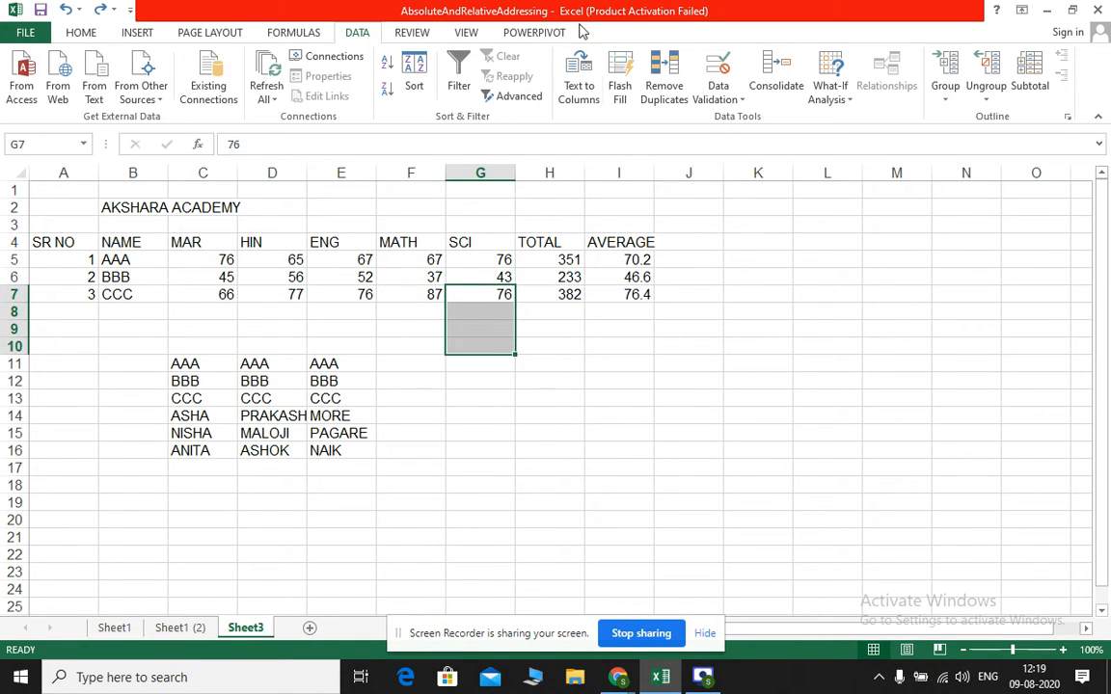
click(622, 68)
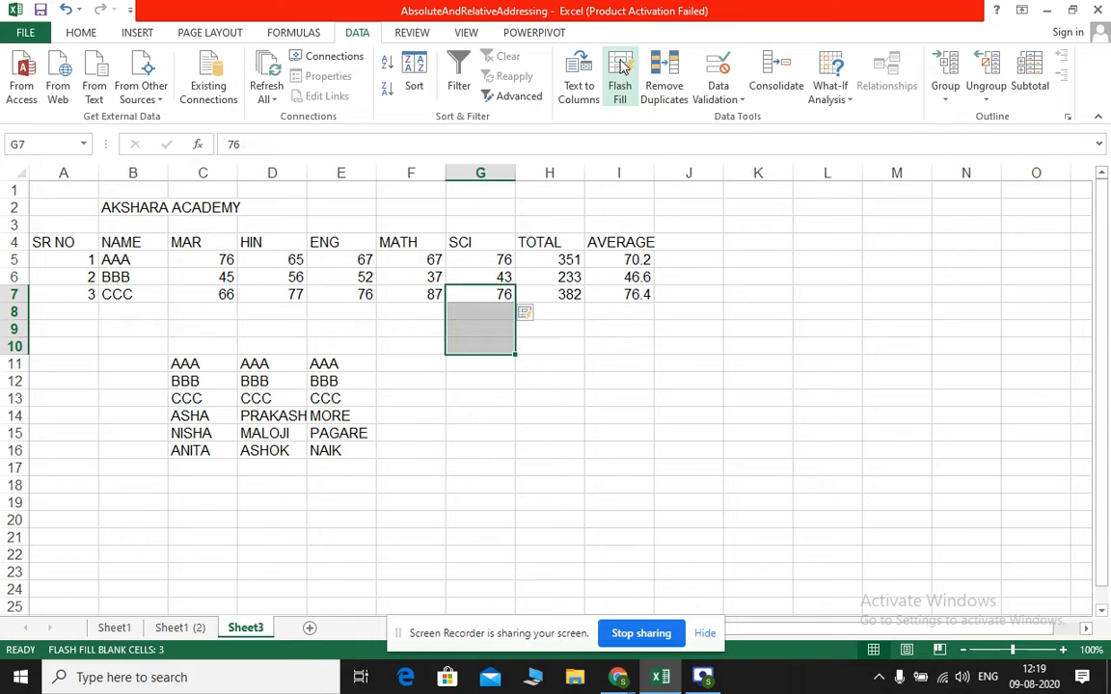
click(499, 298)
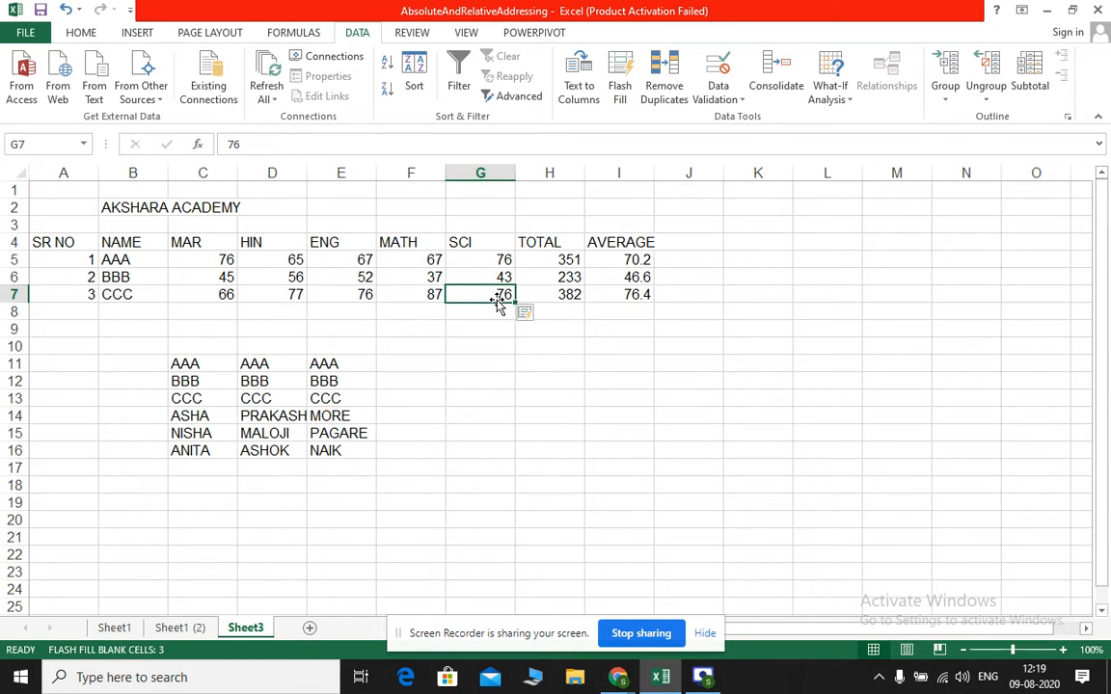
click(493, 315)
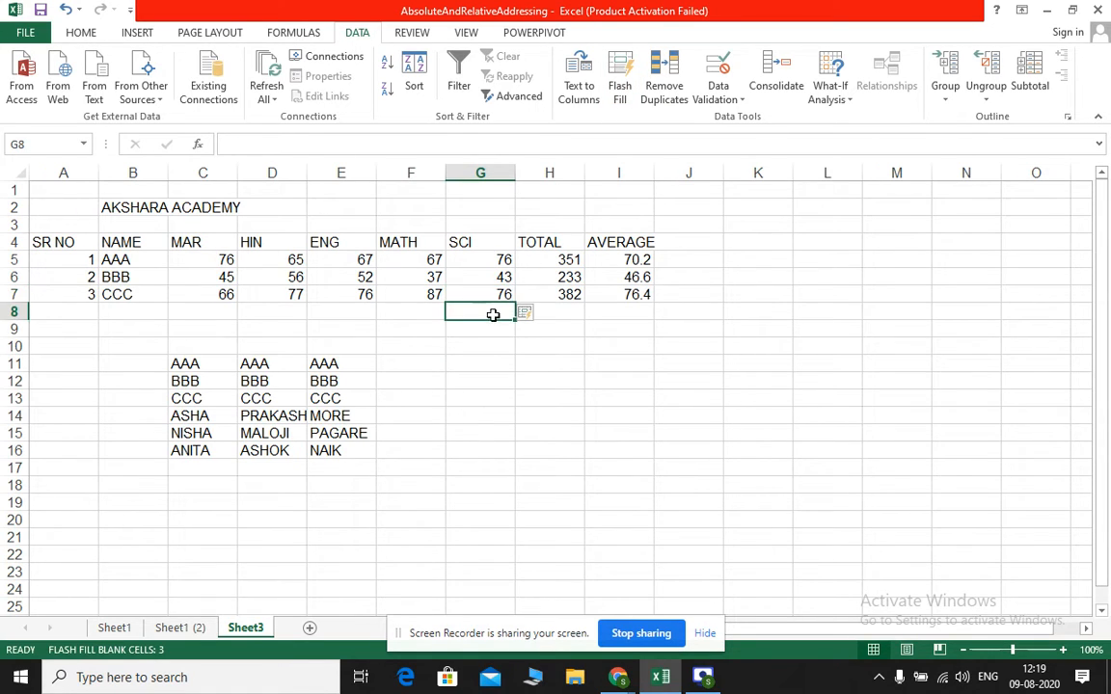
text(77)
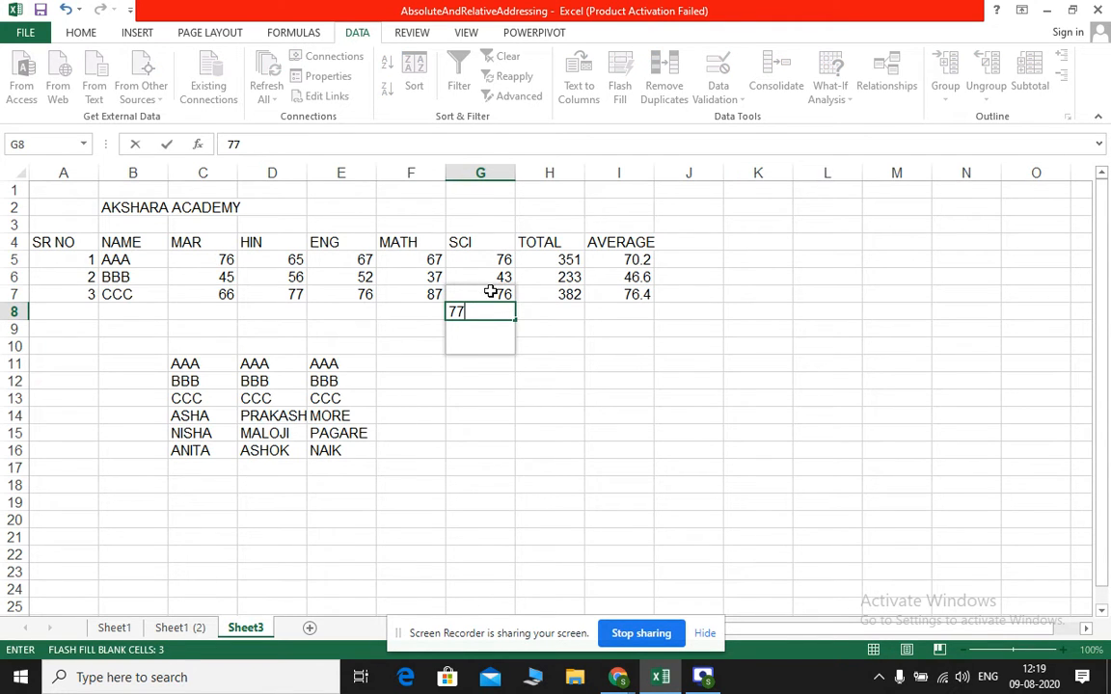
drag(491, 291, 491, 310)
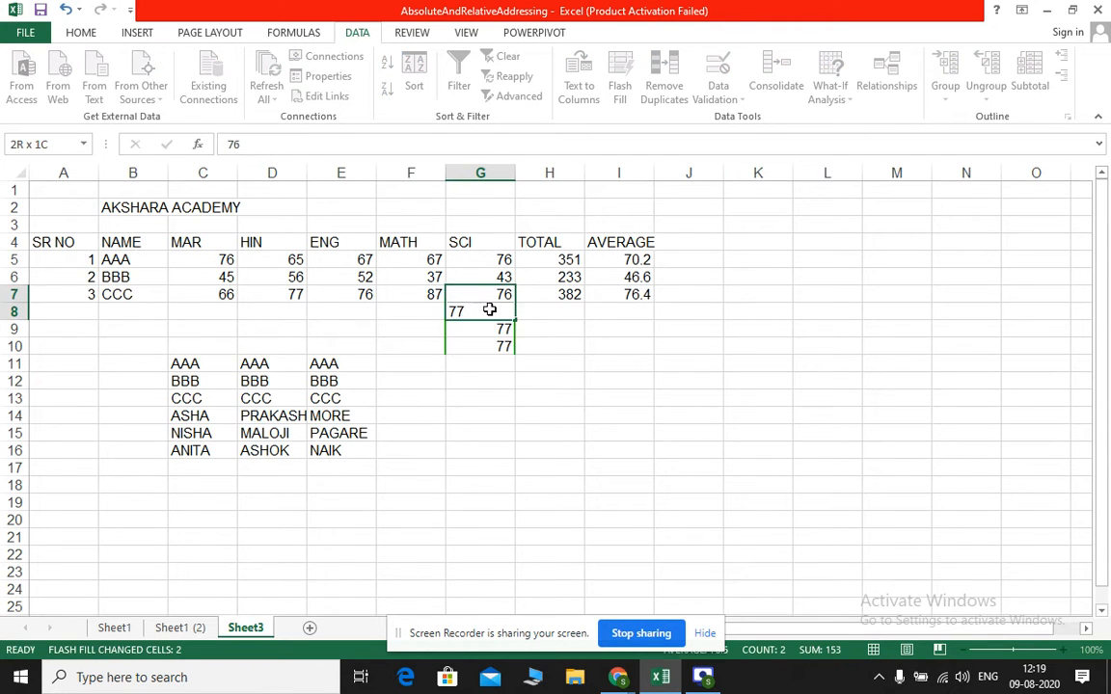
click(473, 379)
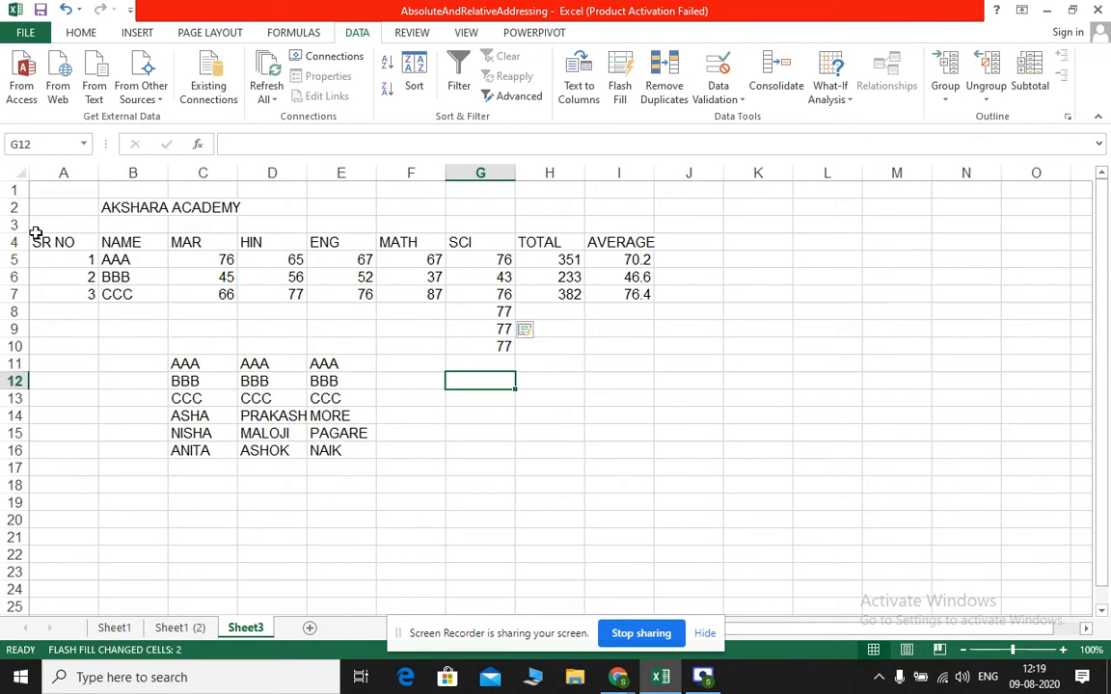
Start Remove Duplicates on the marks table A4:I10, treating the first row as headers
drag(55, 241, 615, 349)
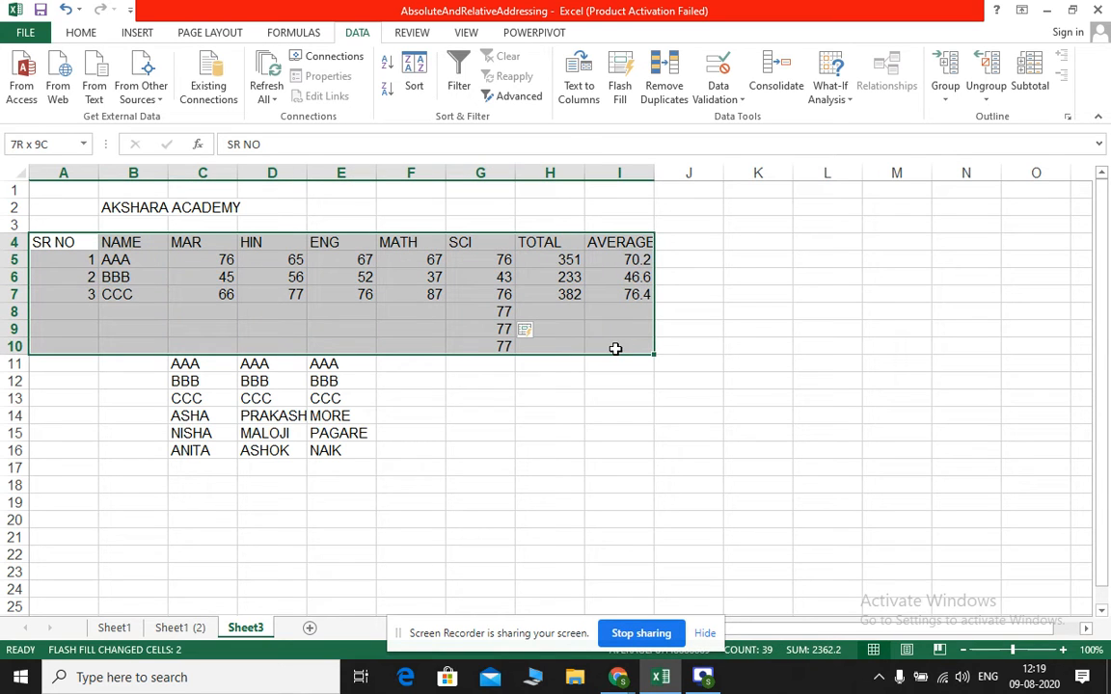
click(661, 89)
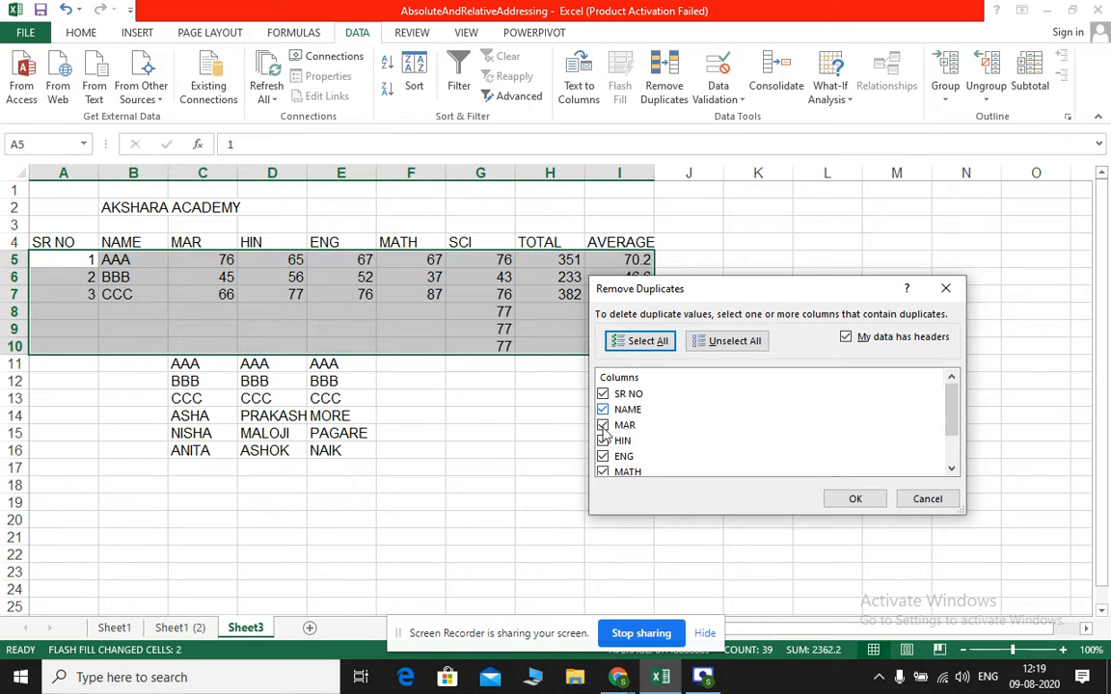
scroll(716, 442, down, 1)
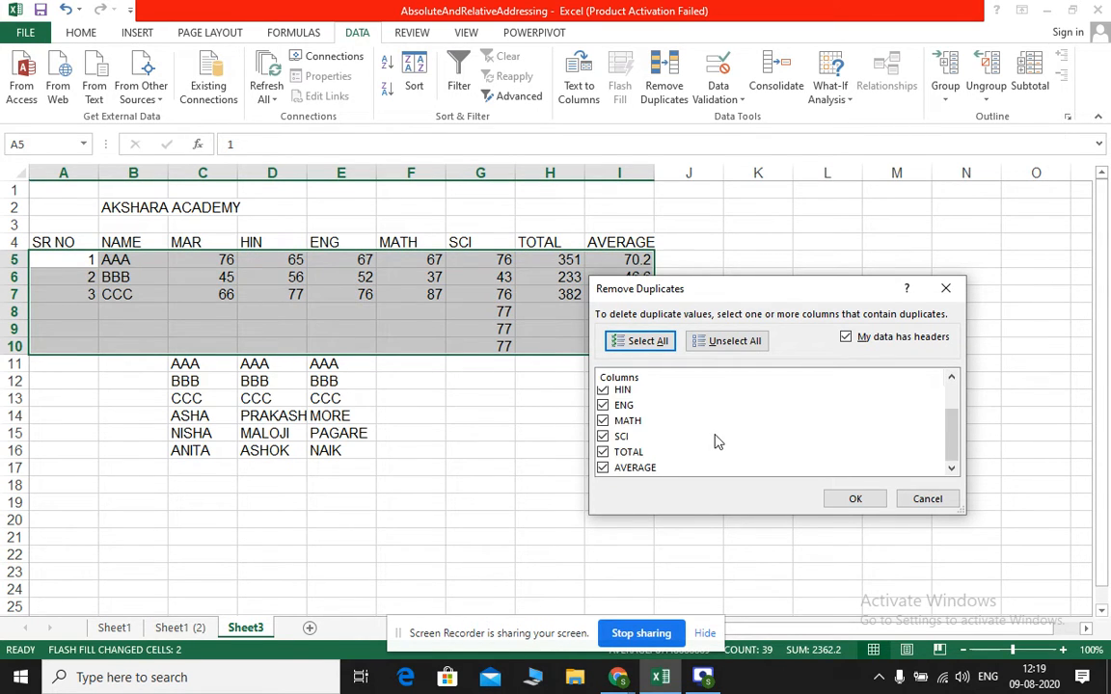
scroll(714, 442, up, 1)
Exclude every column except SCI from the duplicate check and remove the duplicate rows
click(603, 394)
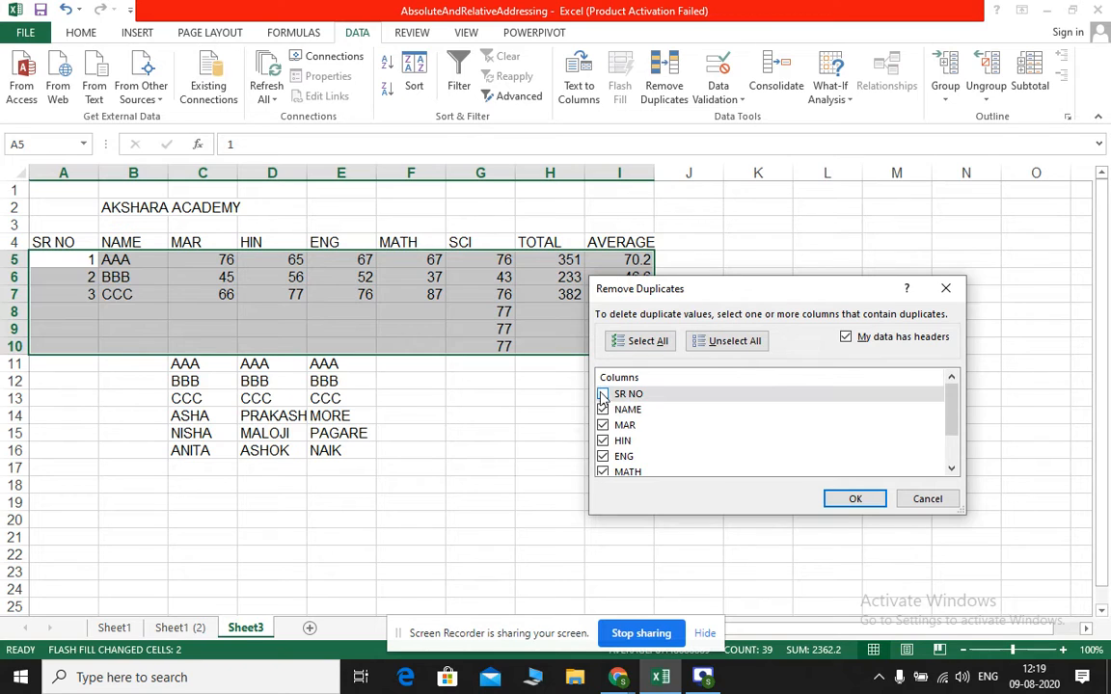
click(603, 410)
click(603, 425)
click(603, 440)
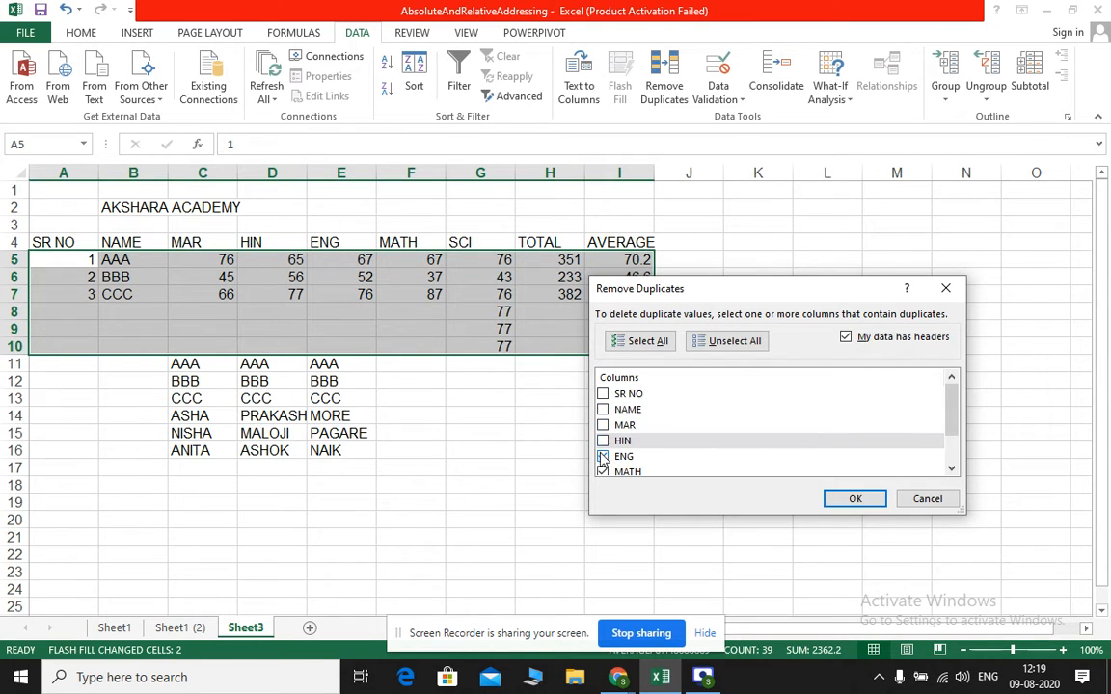
click(603, 456)
scroll(656, 462, down, 1)
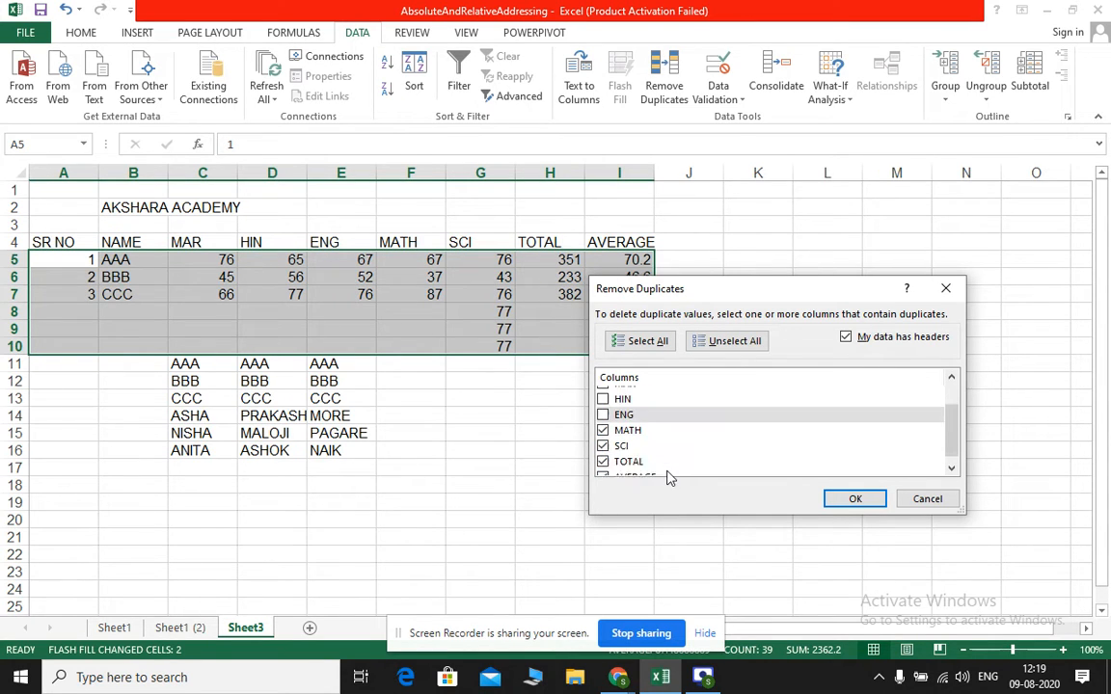
click(603, 420)
click(603, 451)
click(603, 467)
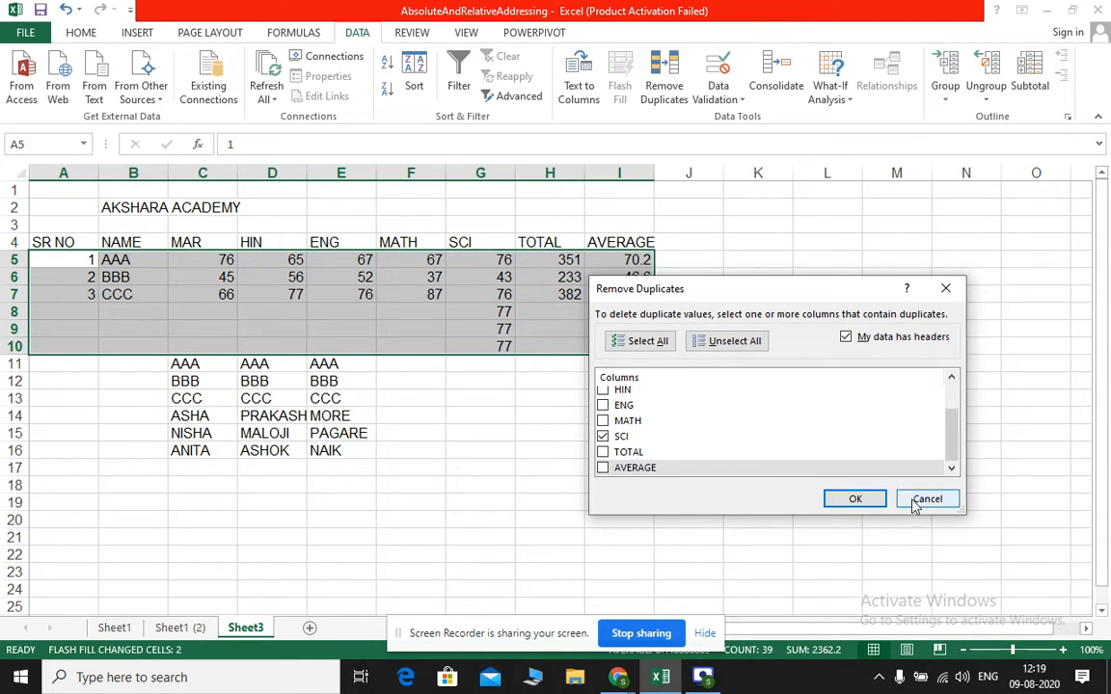
click(855, 498)
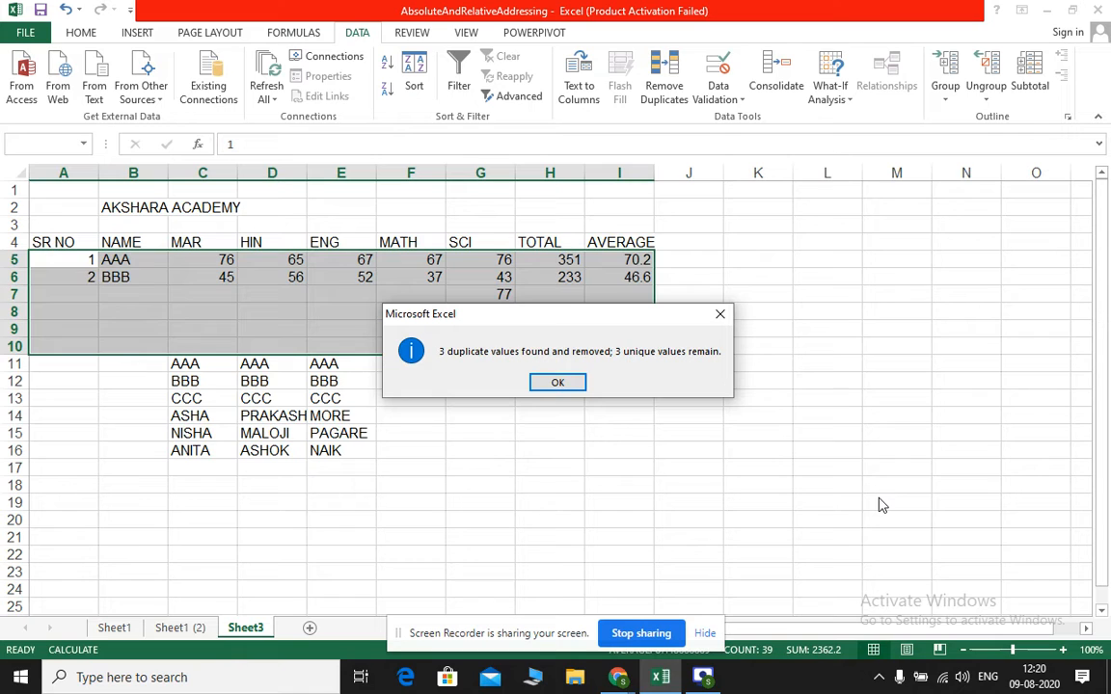
click(565, 384)
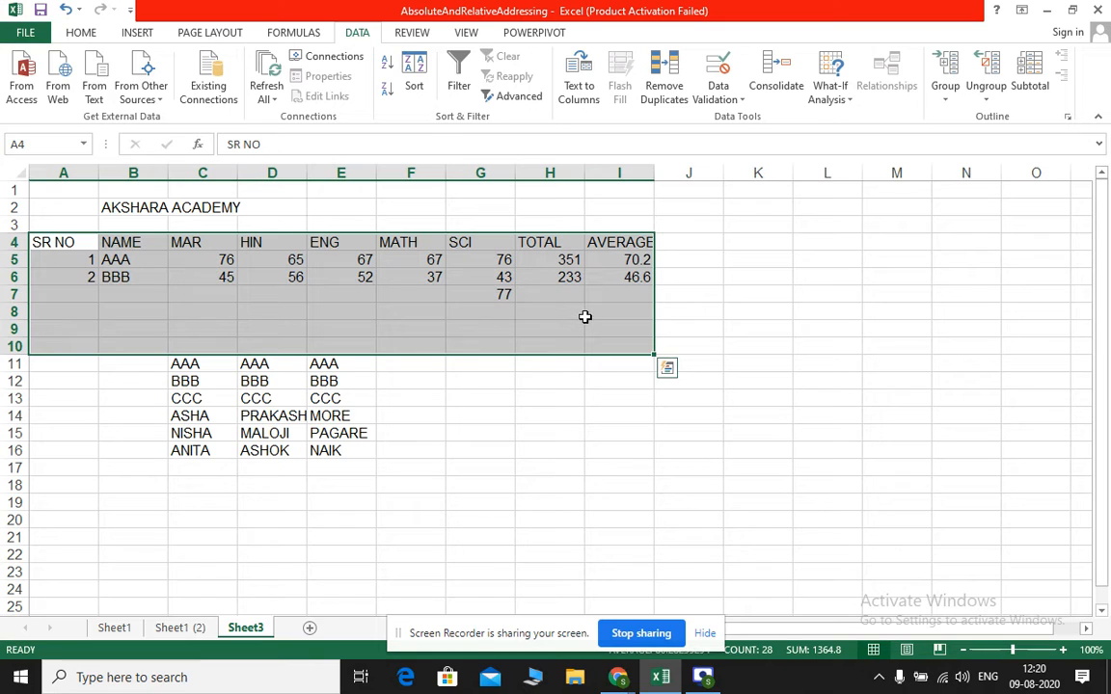
Undo the duplicate removal in the marks table
key(ctrl+z)
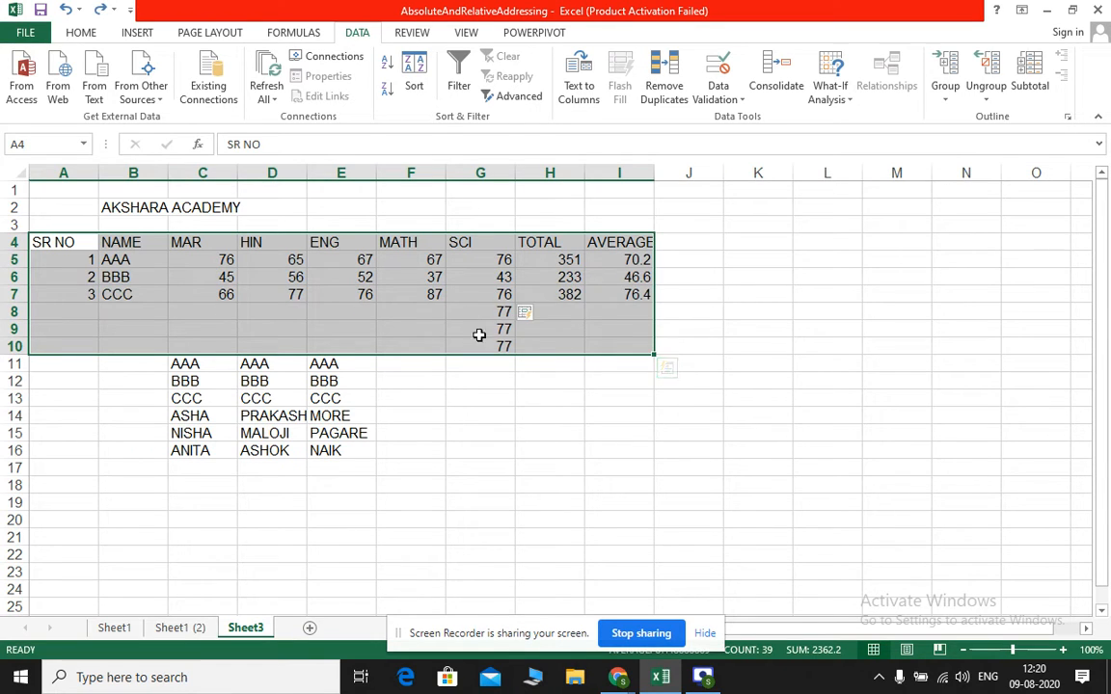
click(565, 396)
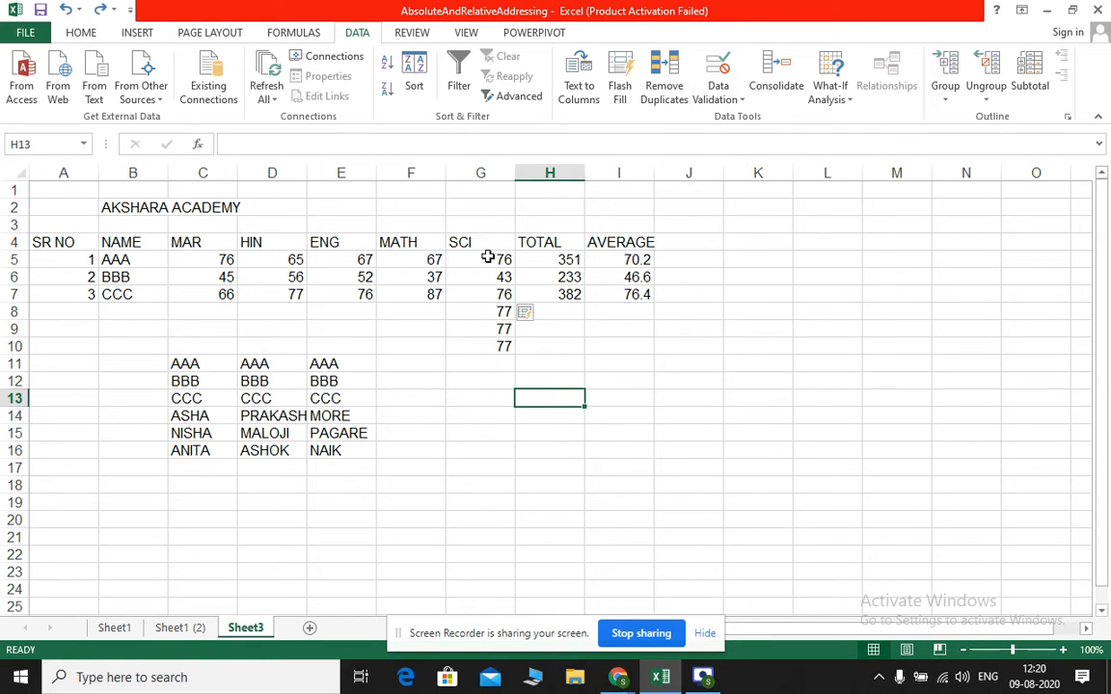
Open the data validation settings for the SCI cells G5:G13
drag(489, 256, 471, 416)
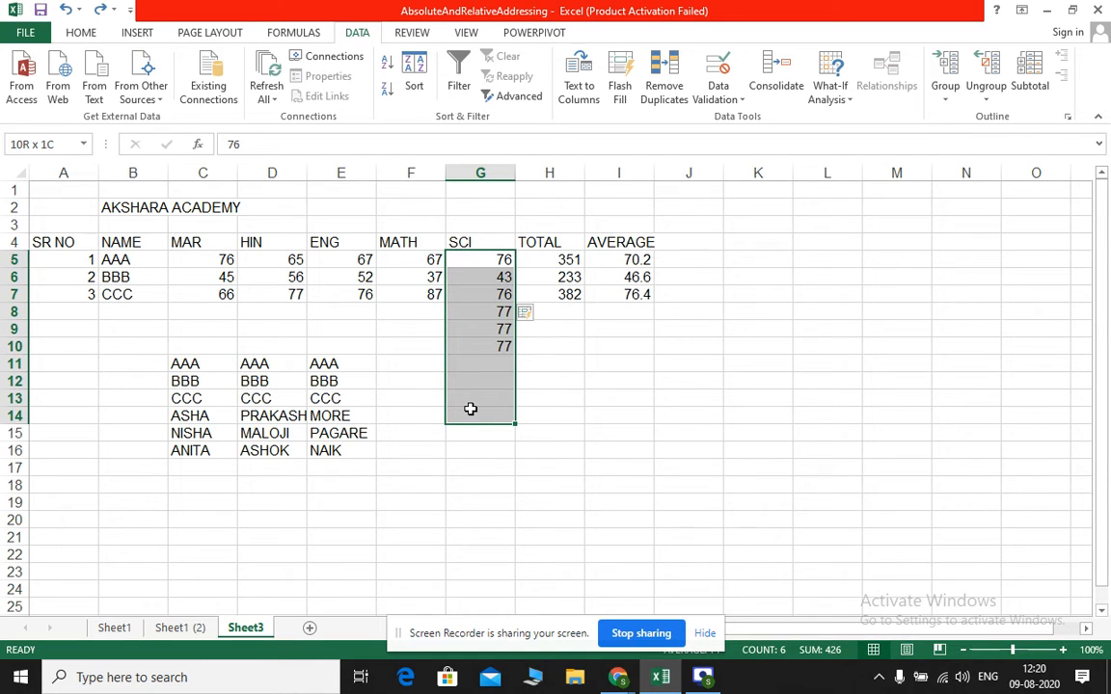
drag(471, 409, 472, 409)
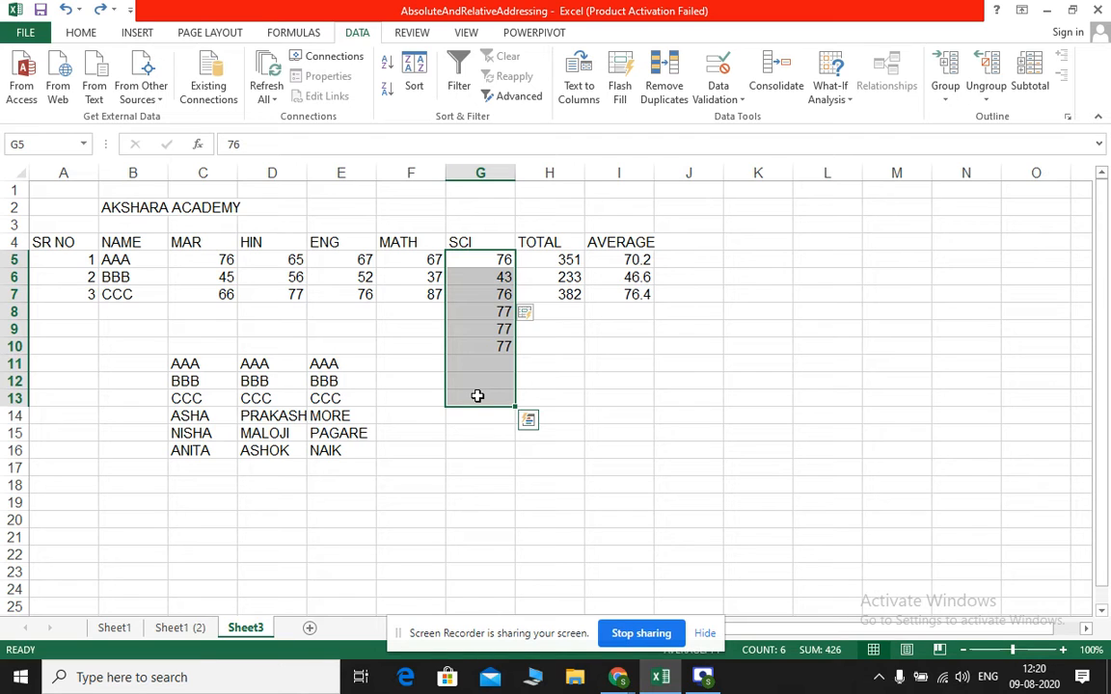
click(736, 99)
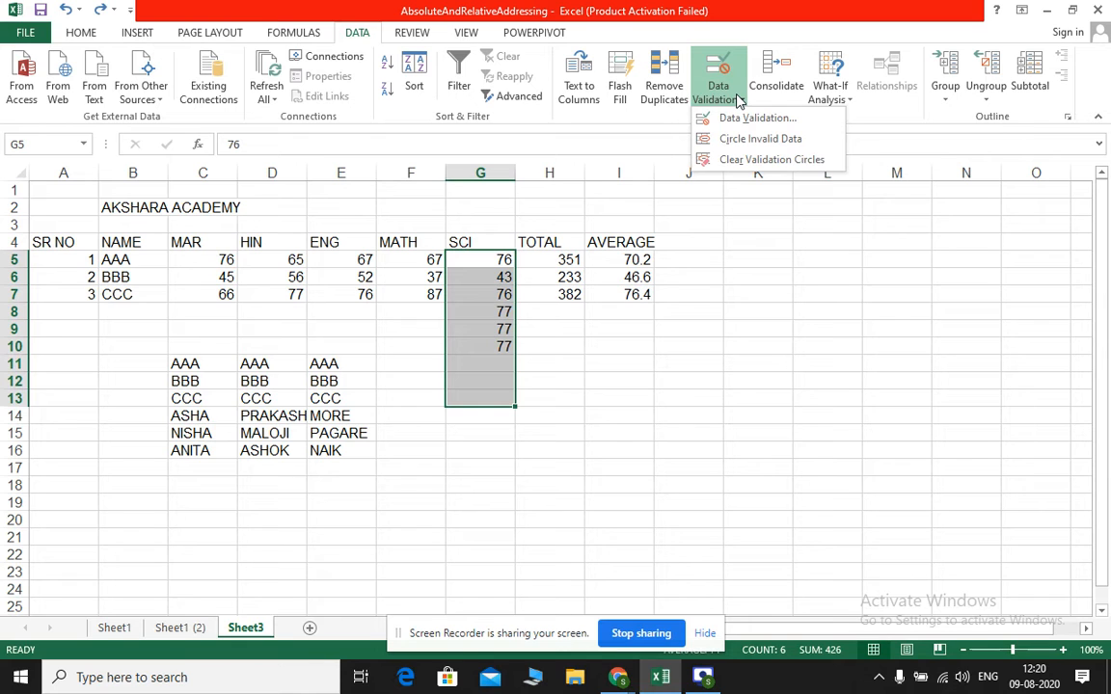
click(739, 119)
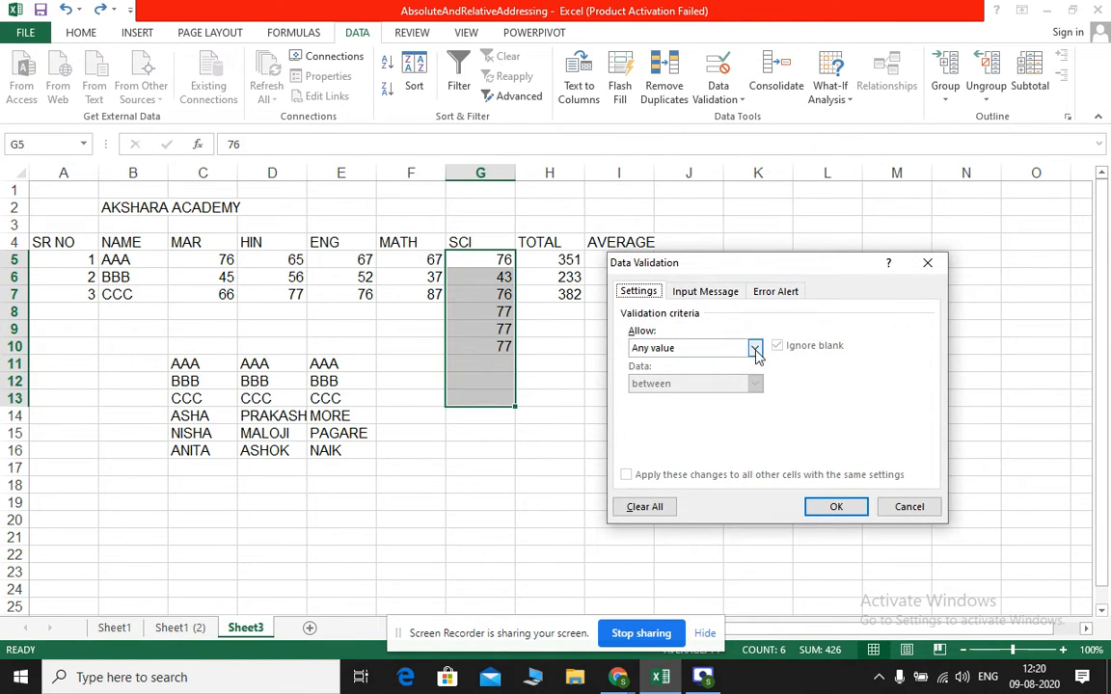
Restrict the SCI cells to whole numbers between a minimum of 0 and an entered maximum
click(755, 349)
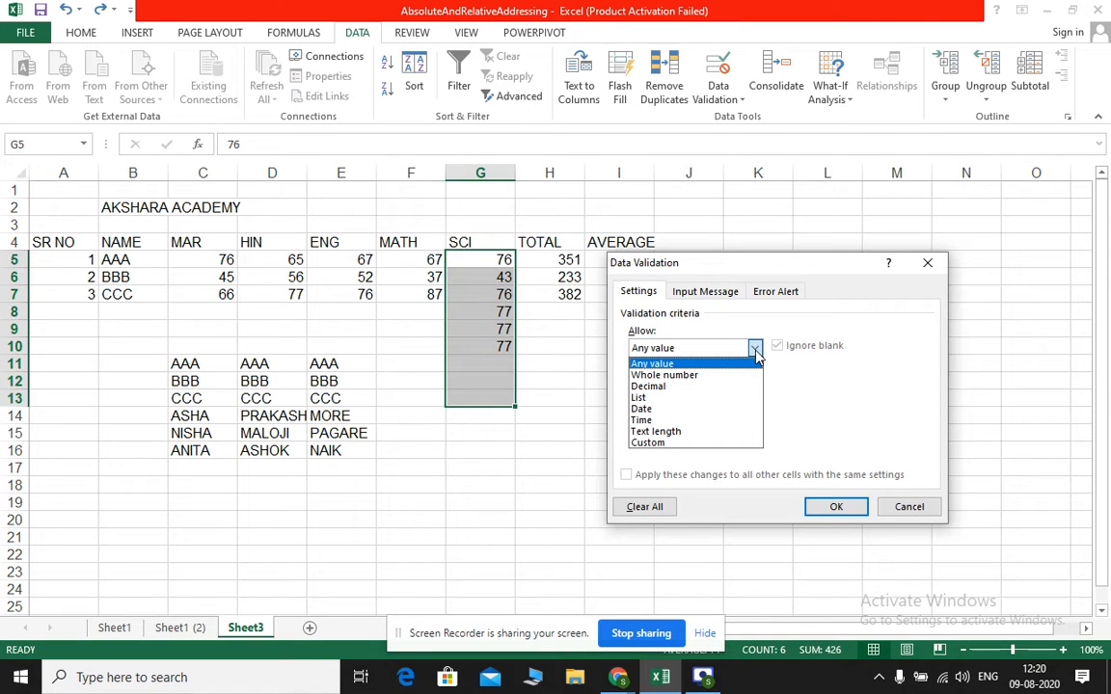
click(638, 338)
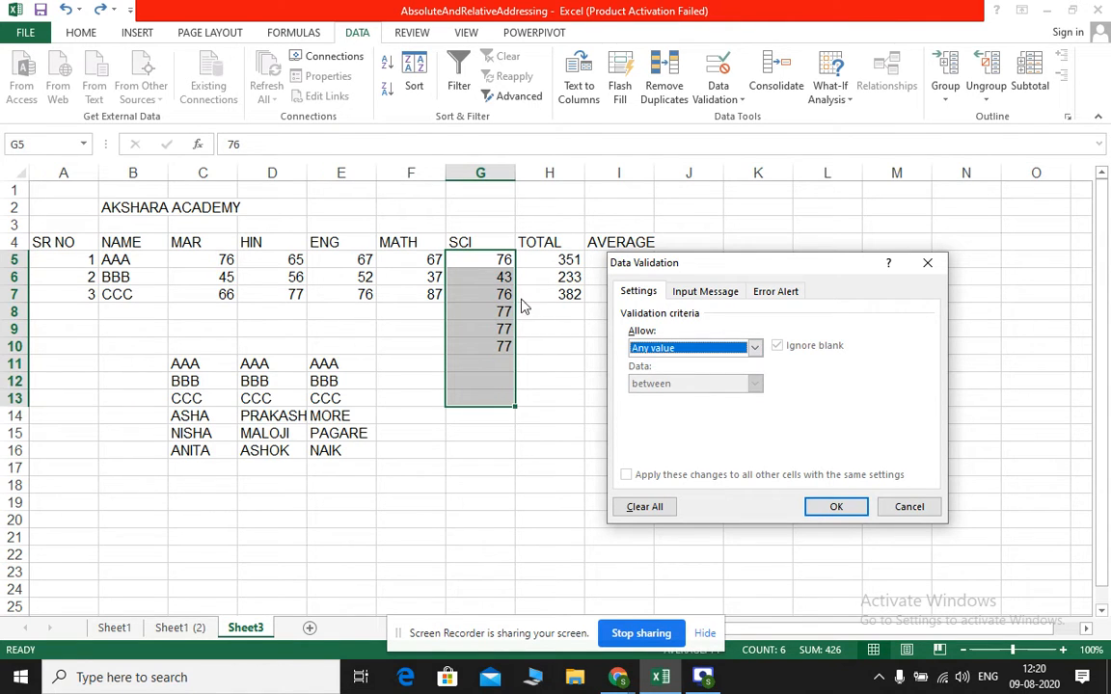
click(755, 349)
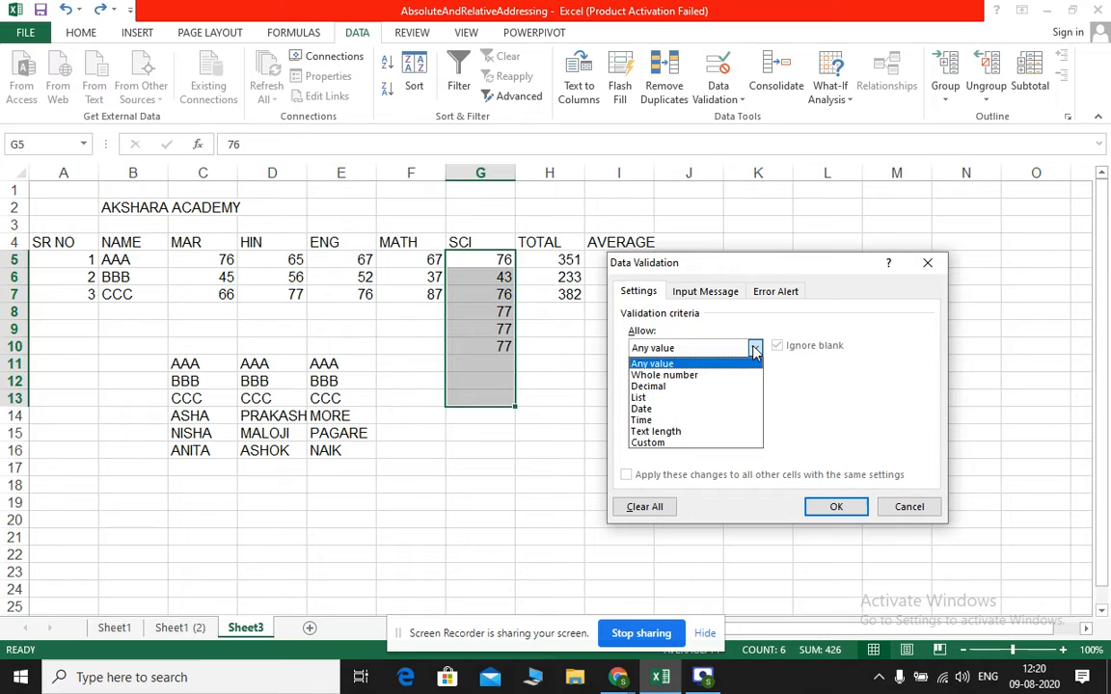
click(681, 378)
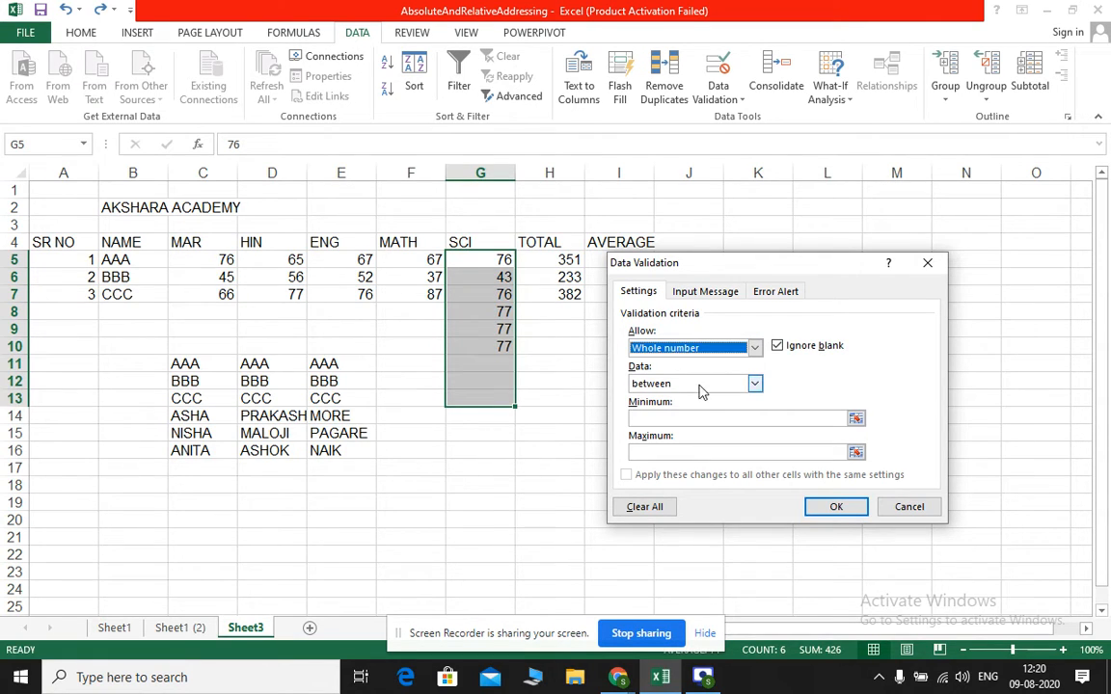
click(685, 417)
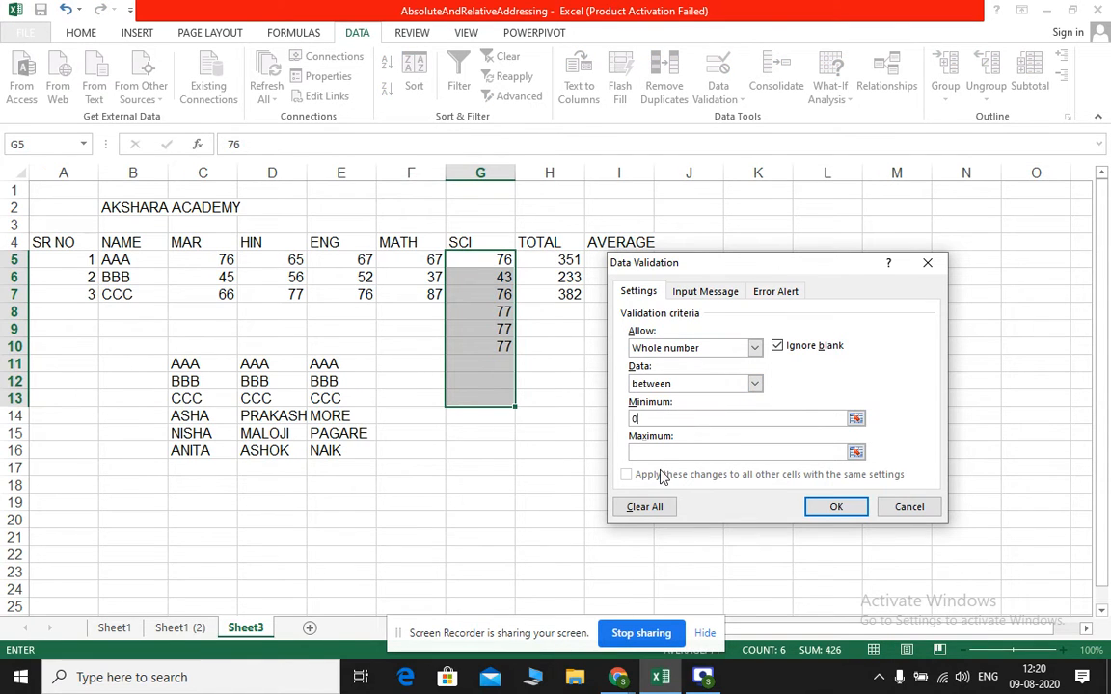
click(662, 452)
text(100)
Title the validation's input message SCIENCE MARKS
click(709, 292)
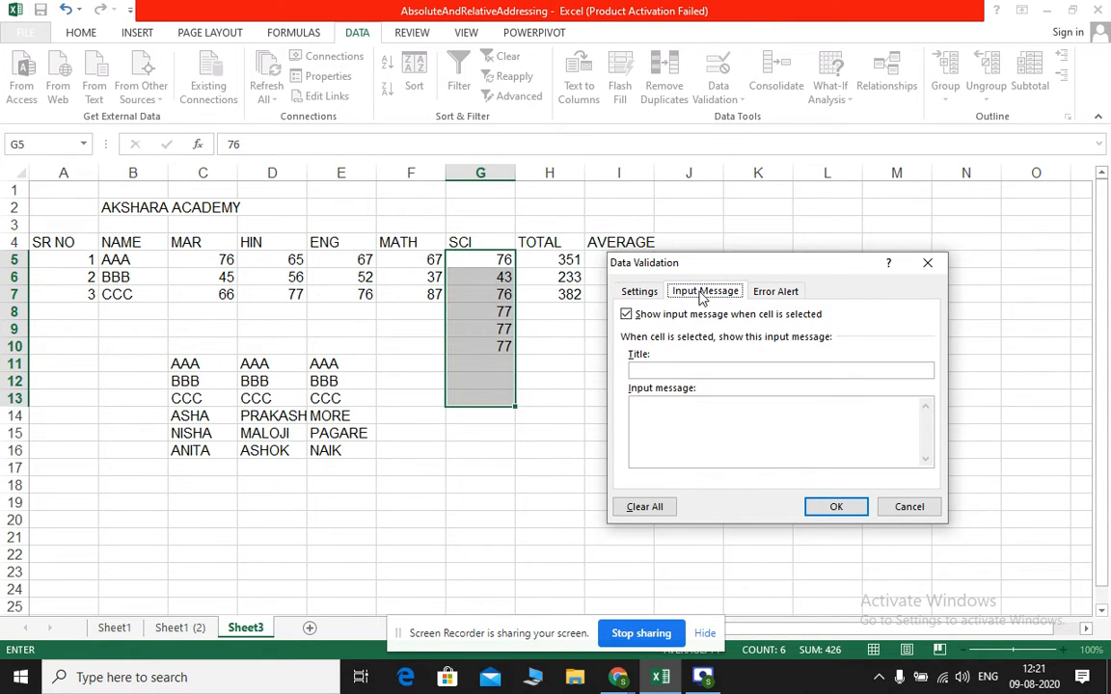
click(676, 367)
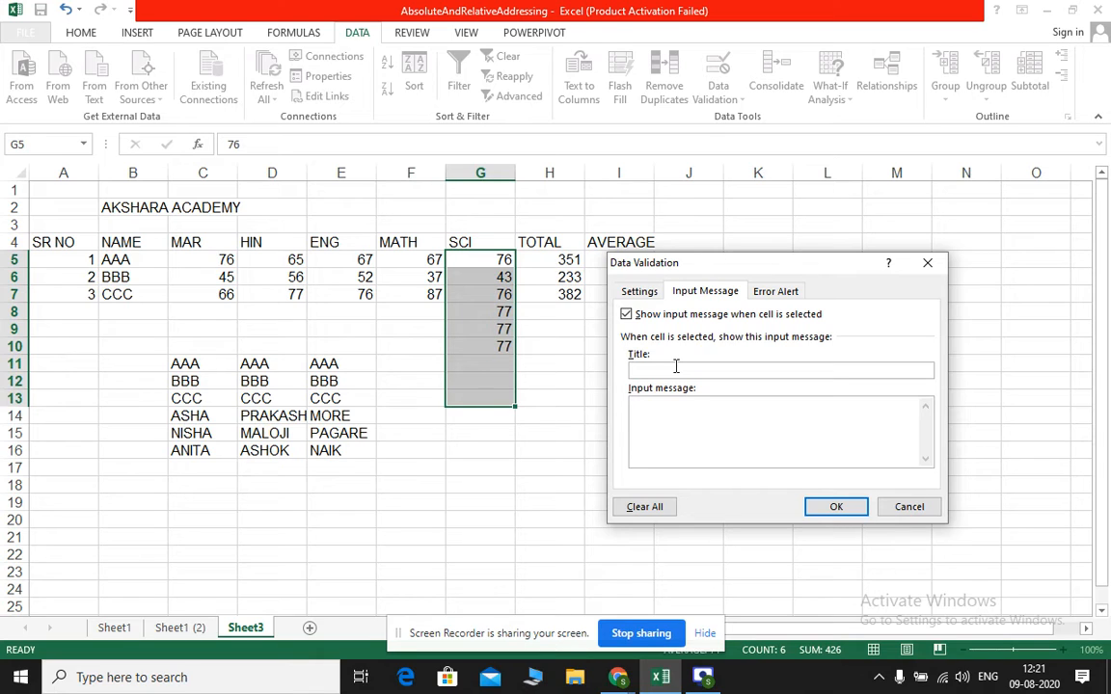
text(sc)
text(IENCE MARK)
Set the validation's input message text to "Enter Science Marks"
text(N)
key(BackSpace)
text(nter Science Marks)
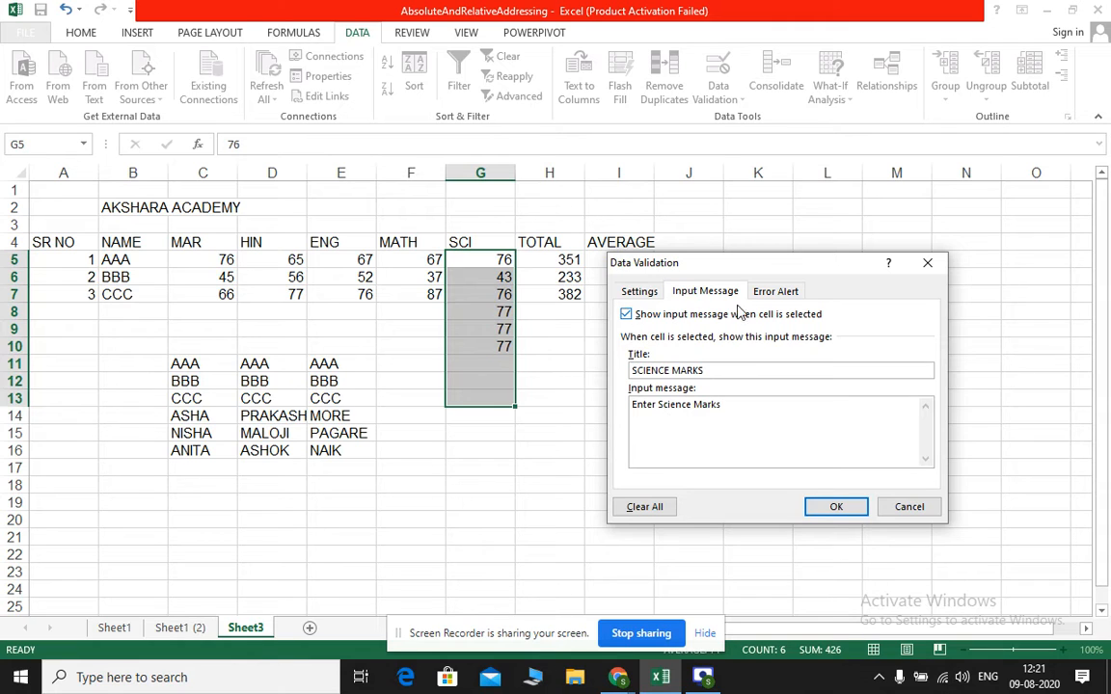
Give the validation a Stop error alert titled Err with the message "Pl enter between 0 to 100" and apply the rule
click(798, 294)
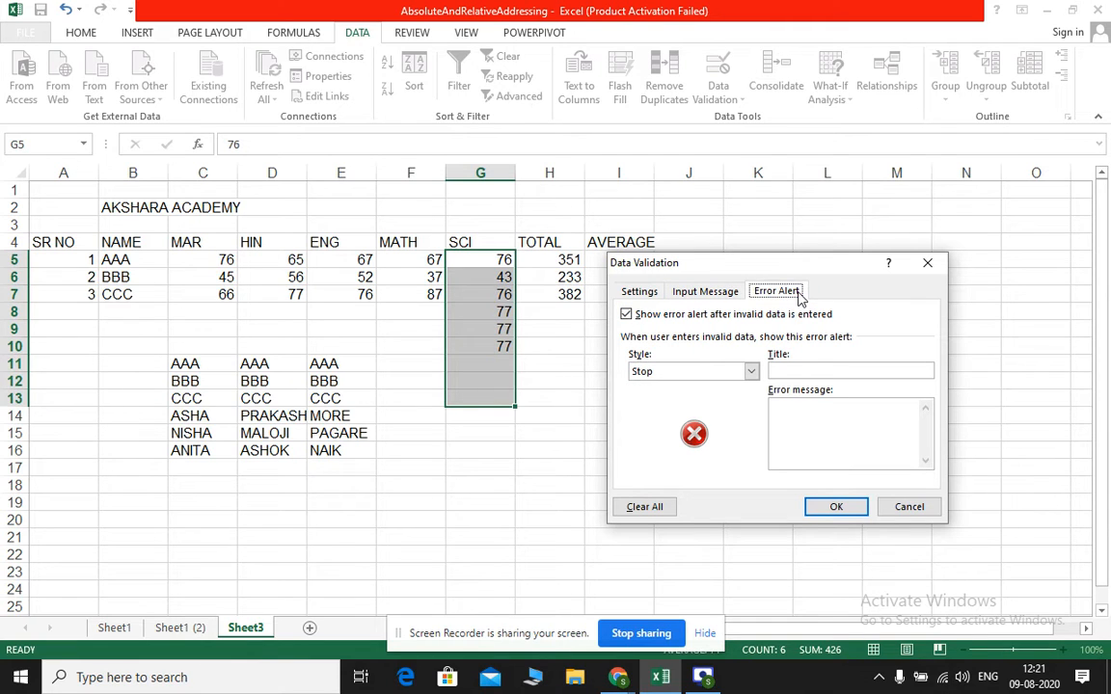
click(786, 375)
text(Err)
click(812, 416)
text(Pl enter )
text(0)
text(b)
text(et)
text(ween)
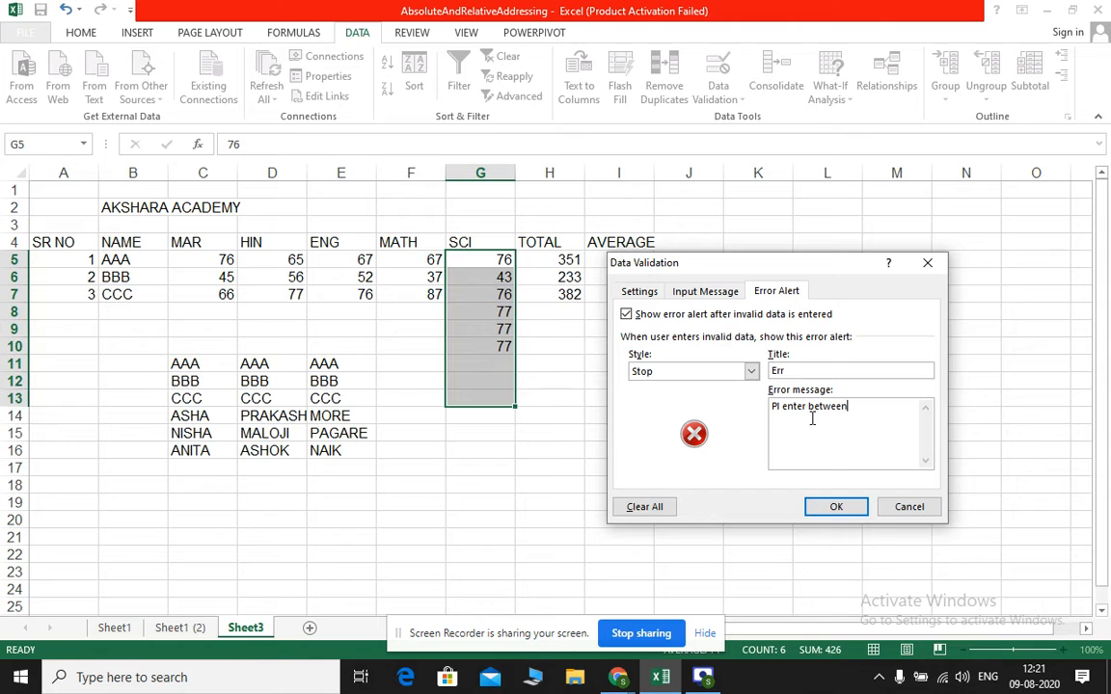
text( 0 to 1000)
click(836, 506)
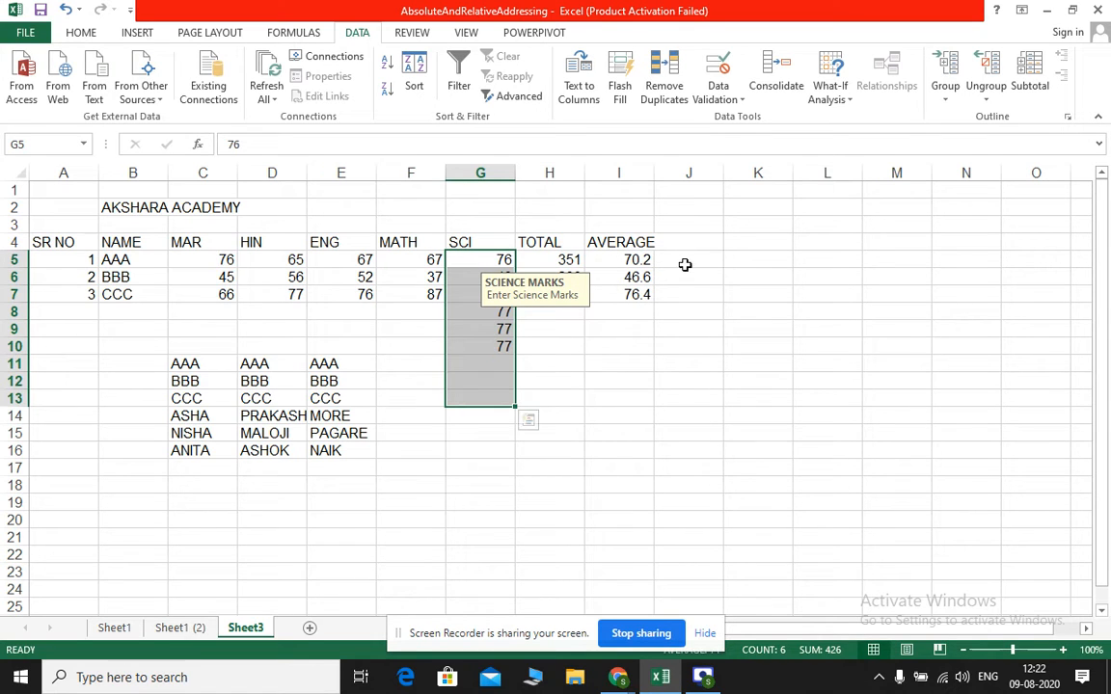
Clear the SCI marks in cells G6:G10
click(536, 349)
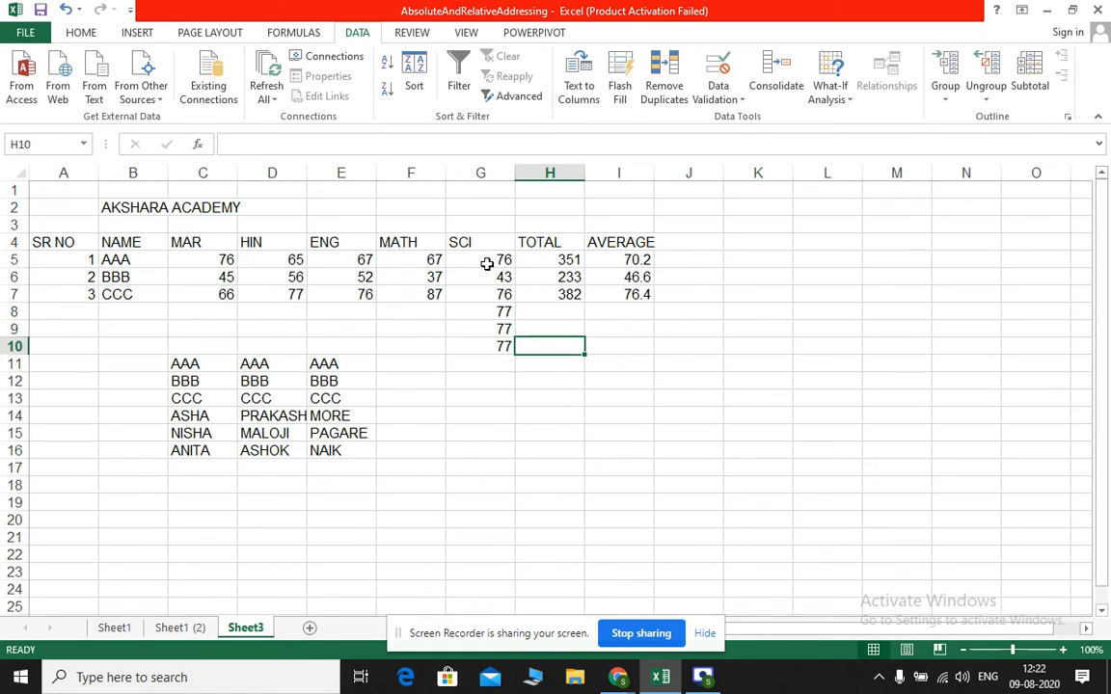
drag(484, 279, 481, 341)
key(Delete)
click(481, 333)
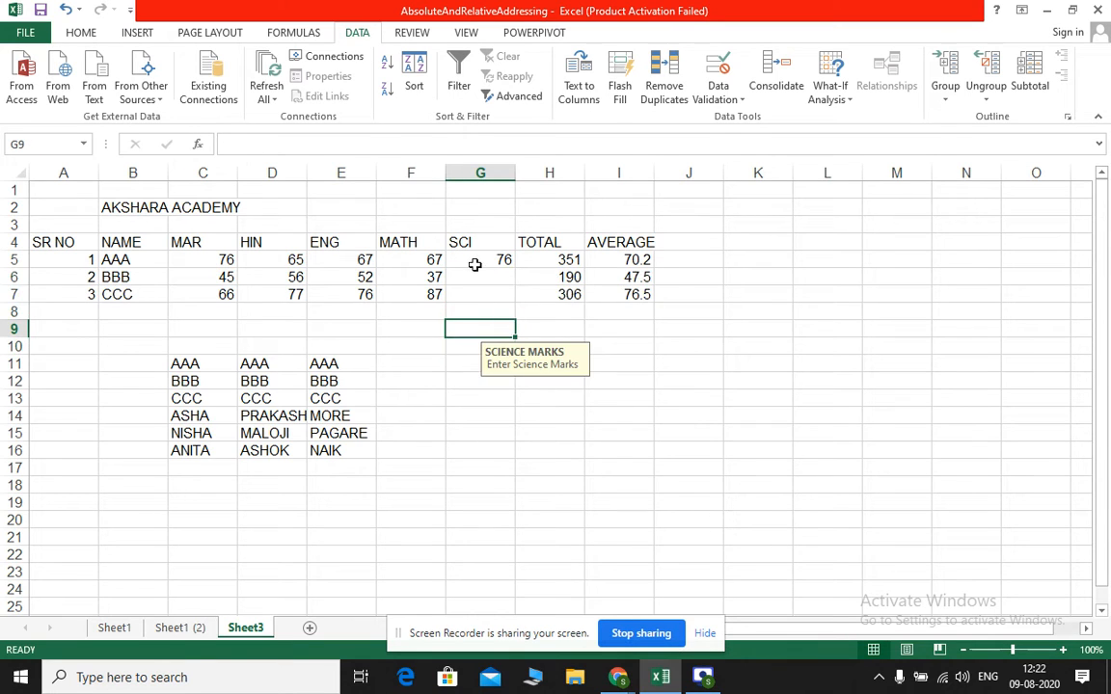
Enter 87 as the SCI mark for BBB in G6
click(476, 276)
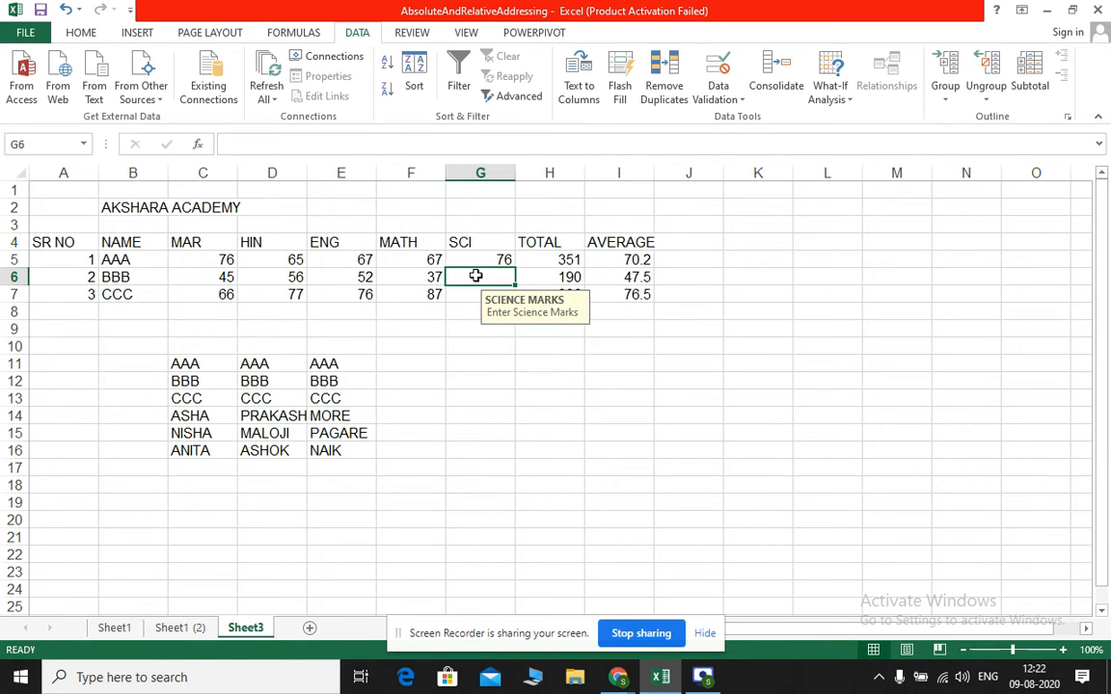
text(87)
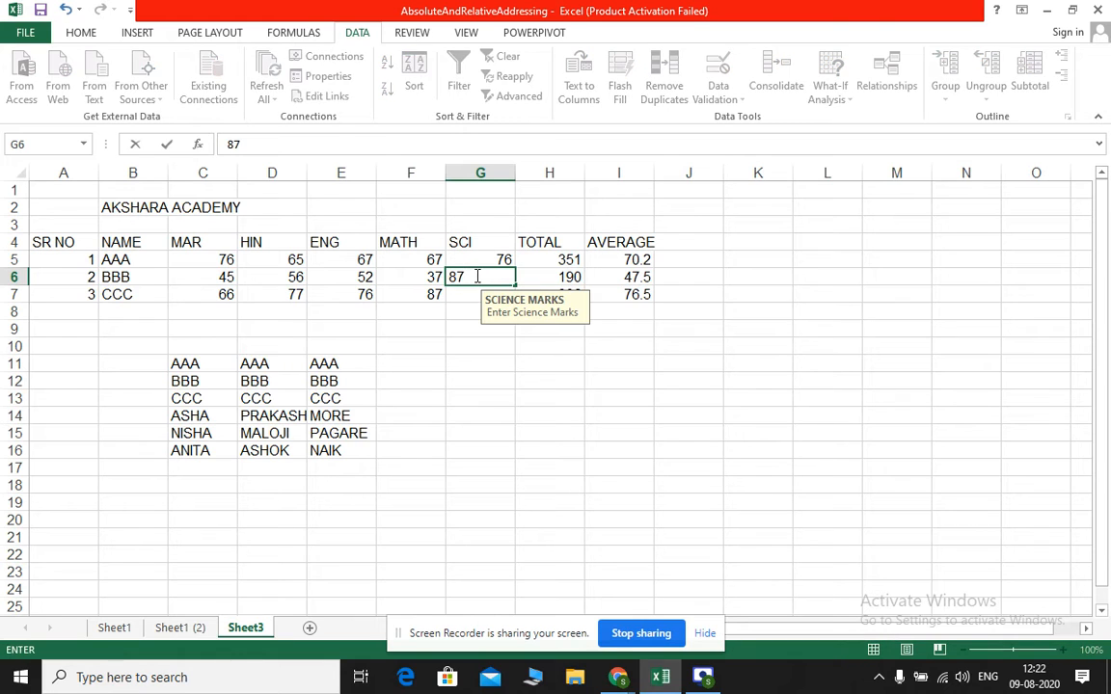
key(Return)
Test the validation by entering 777 as CCC's SCI mark in G7, then retry with 56
text(777)
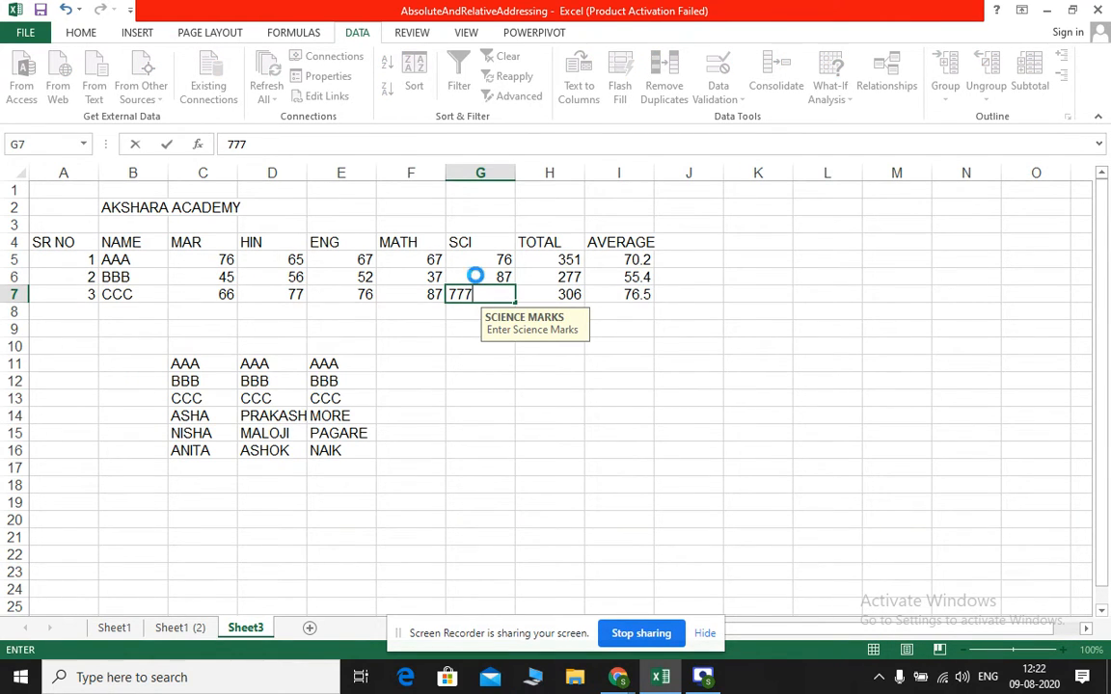
key(Return)
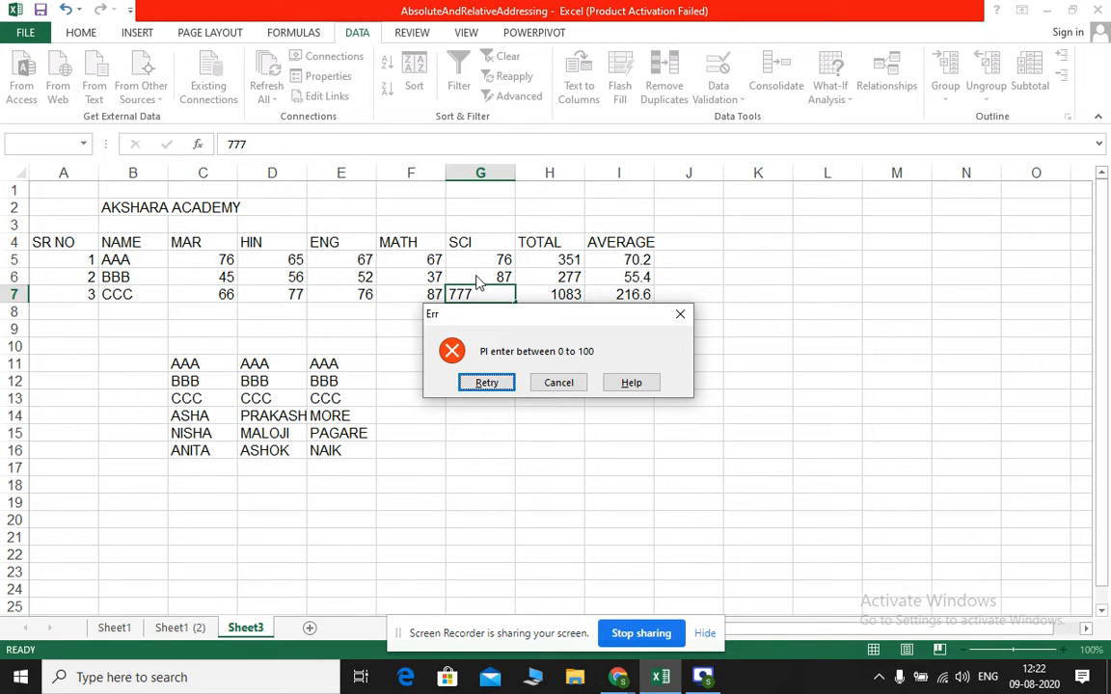
click(485, 384)
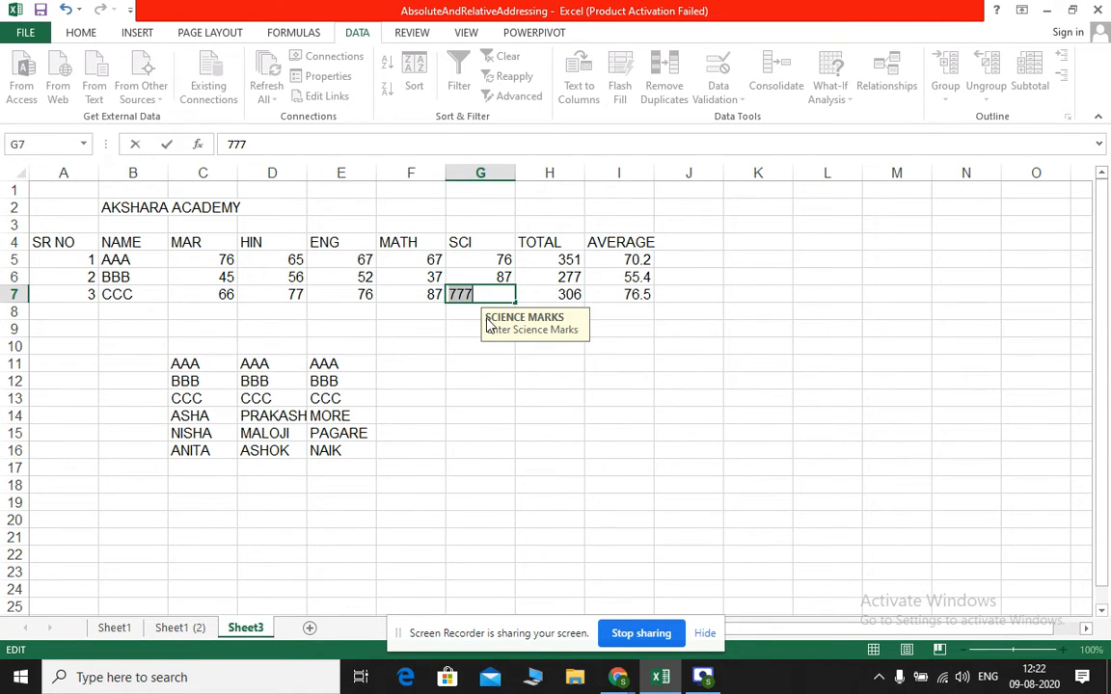
text(56)
key(Return)
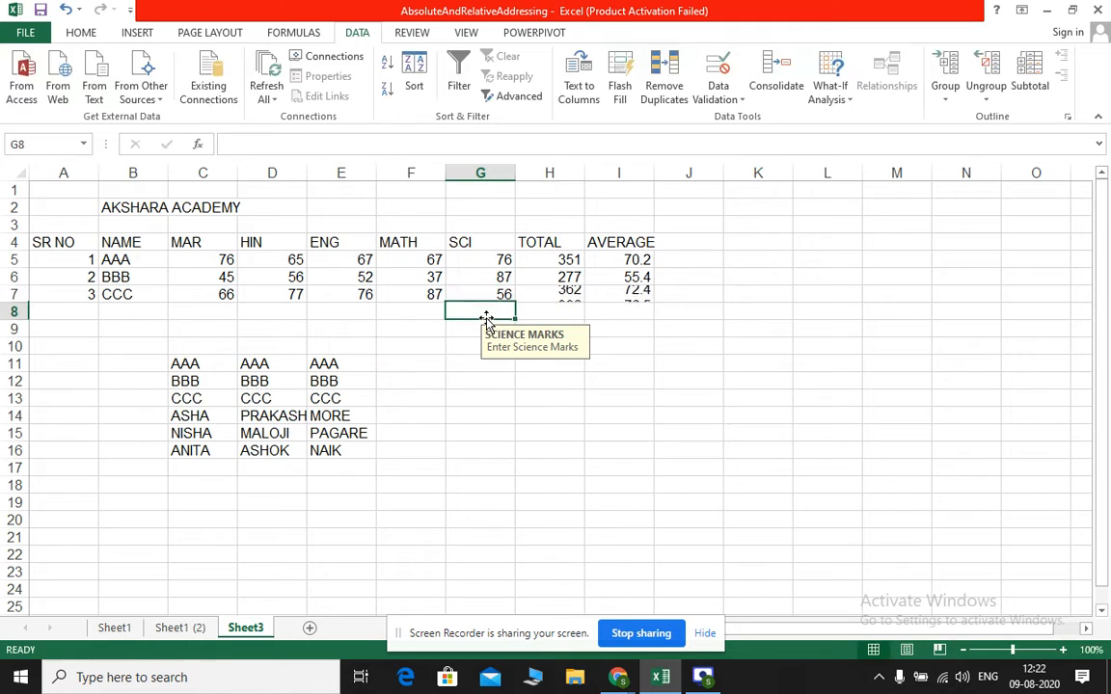
Review the data types that the validation criteria can allow for G8, and leave the rule's settings without saving
click(730, 96)
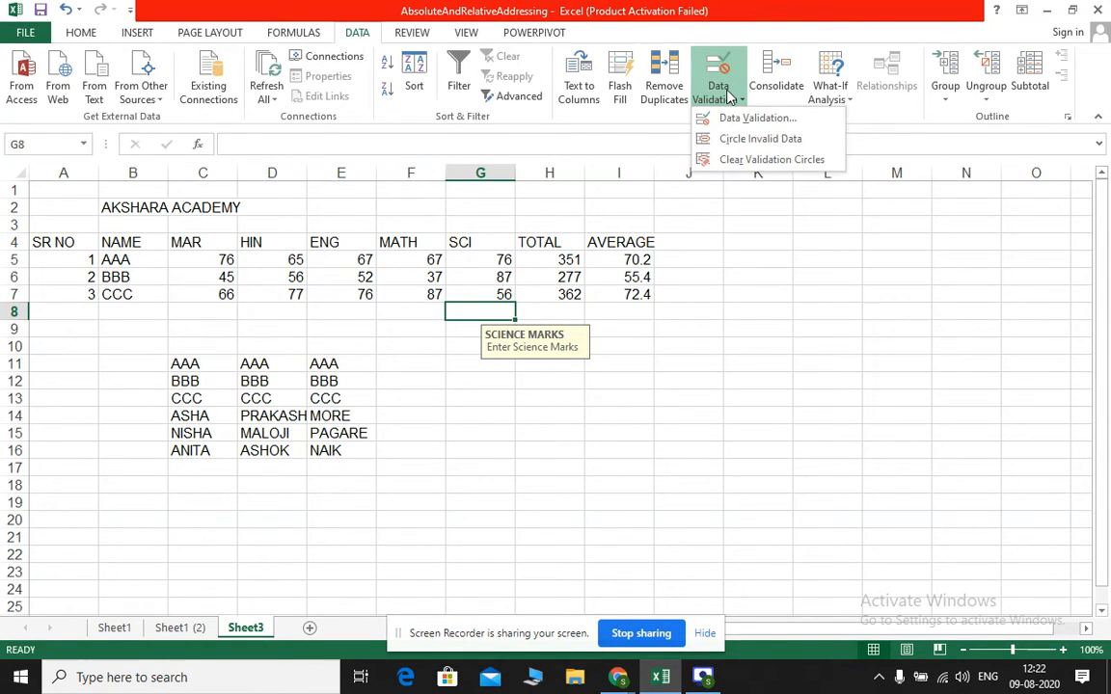
click(733, 117)
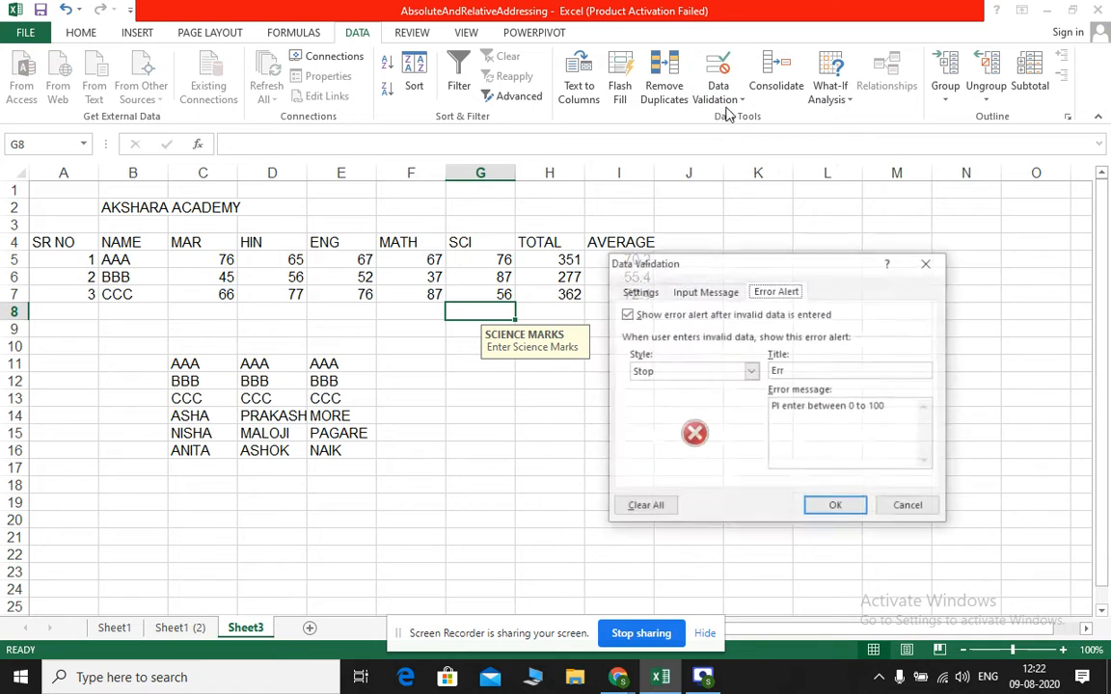
click(640, 292)
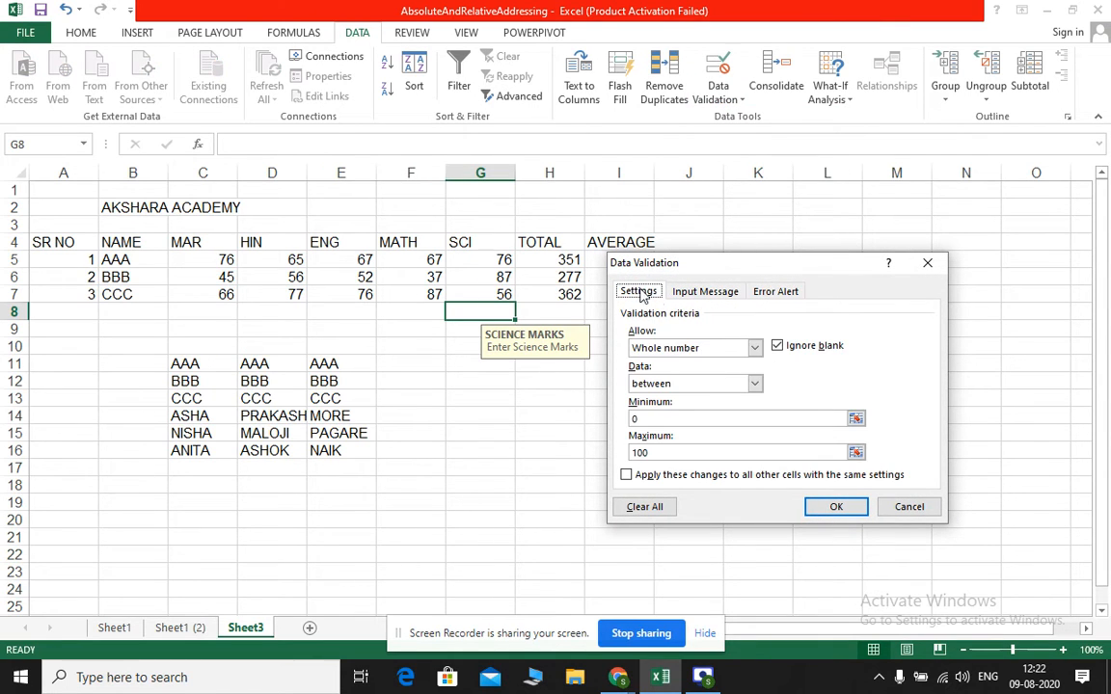
click(758, 350)
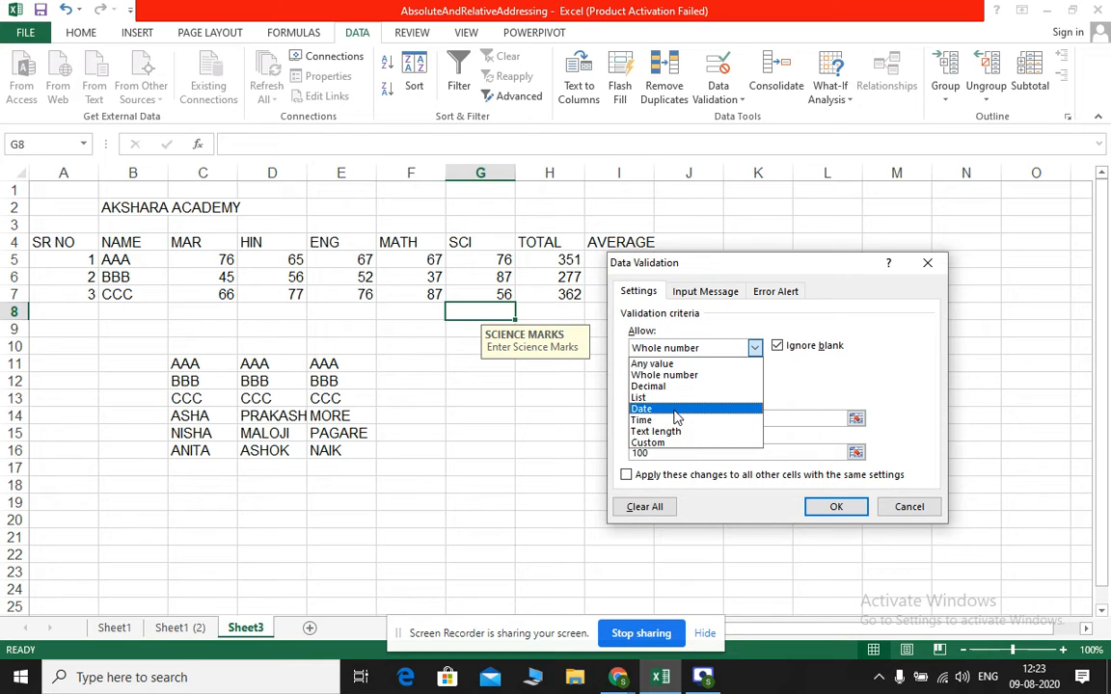
click(921, 508)
click(920, 508)
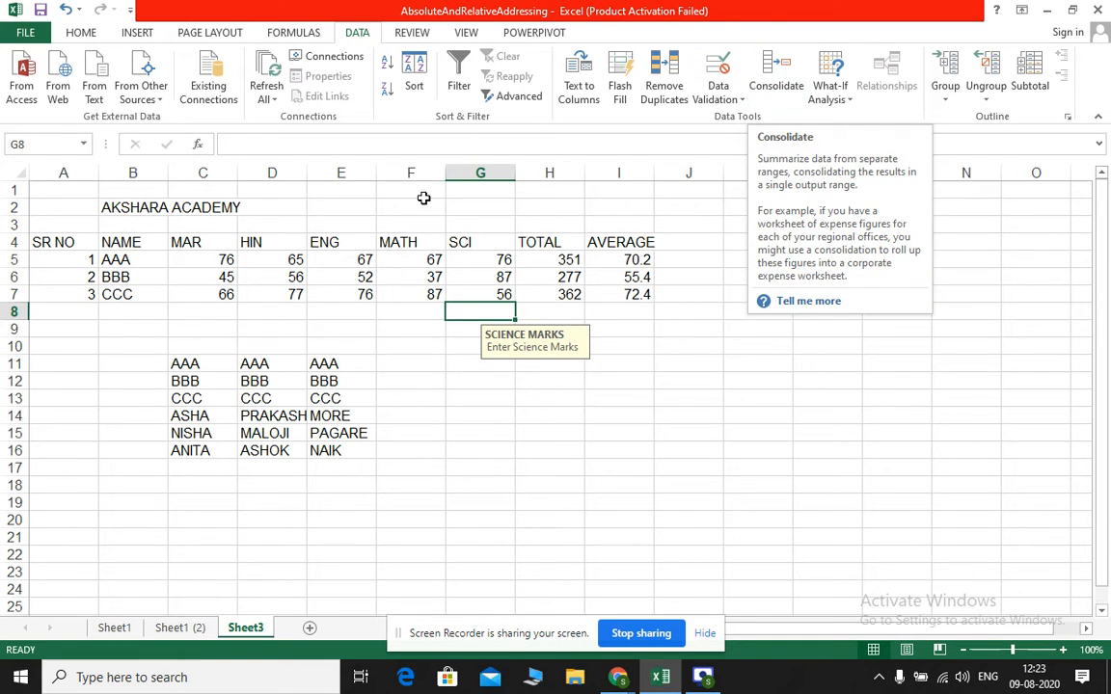
Rename Sheet3 as Test 1
click(248, 625)
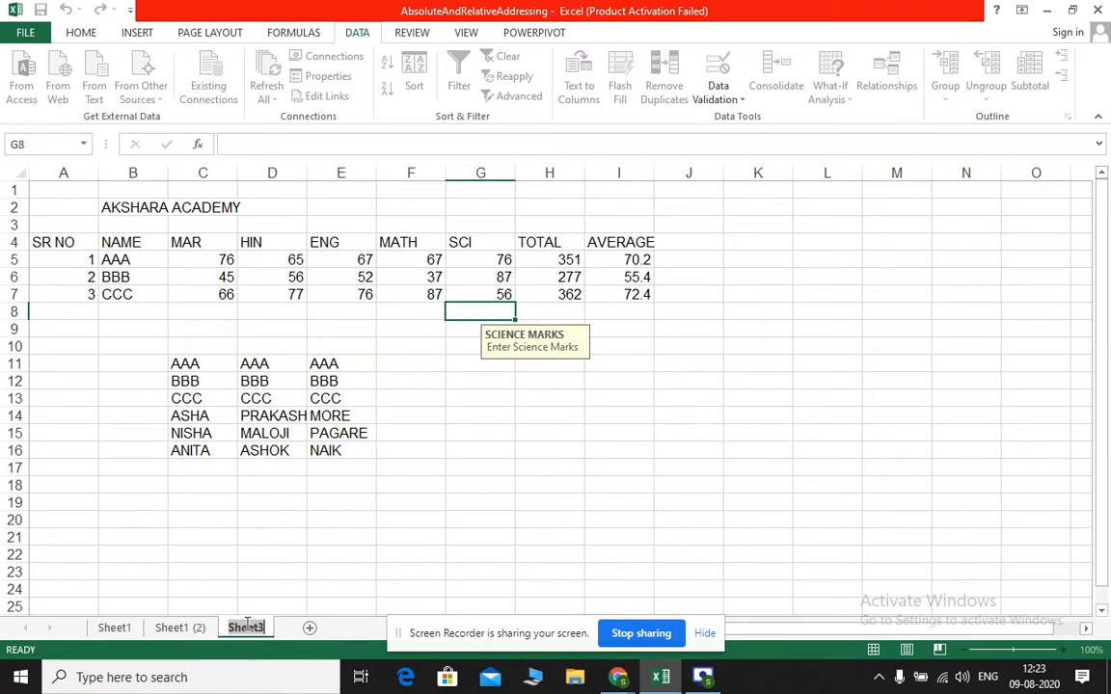
text(Tes)
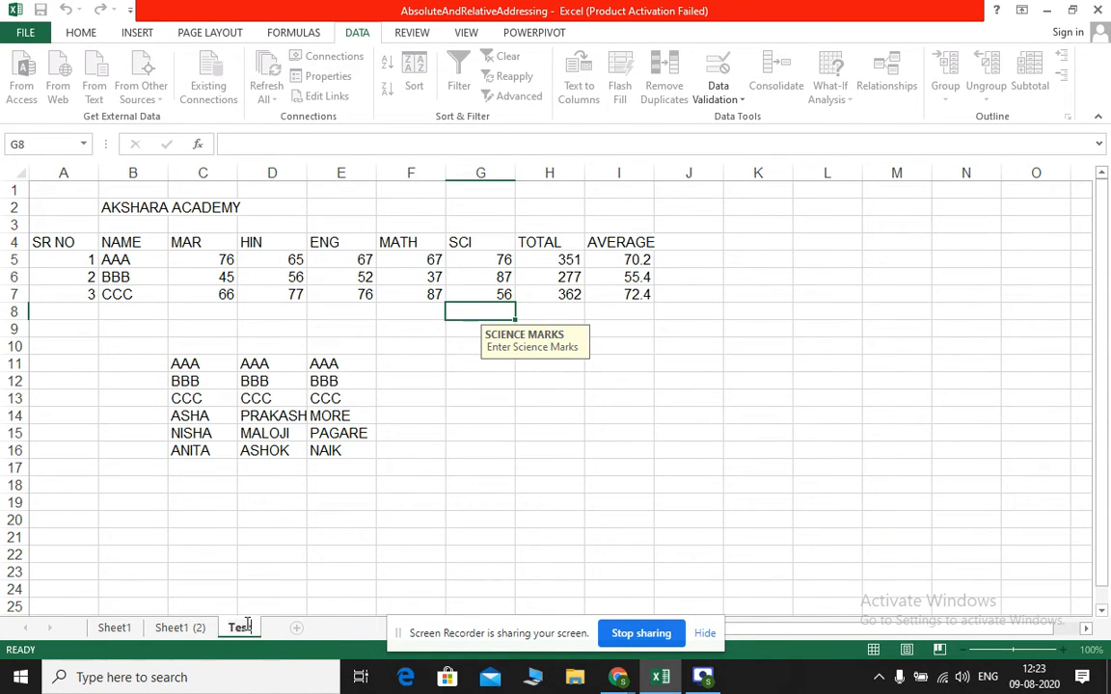
text(t 1)
key(Return)
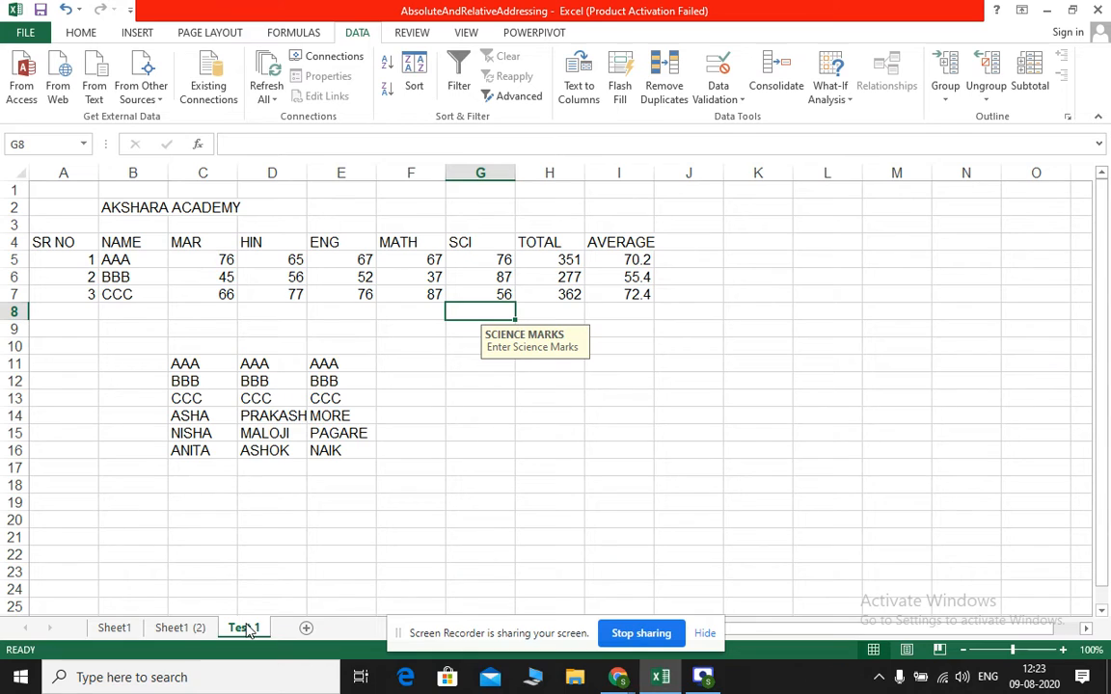
click(292, 572)
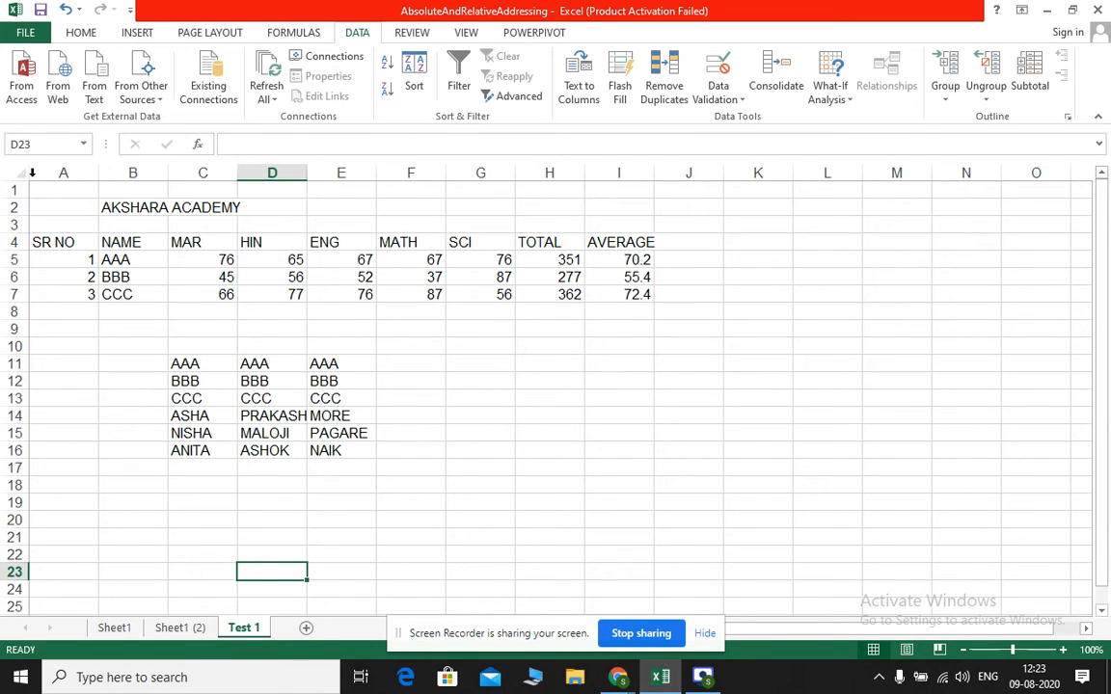
Copy the marks table range A1:I8 from Test 1 into a new worksheet, starting at A1
drag(38, 186, 632, 305)
click(631, 305)
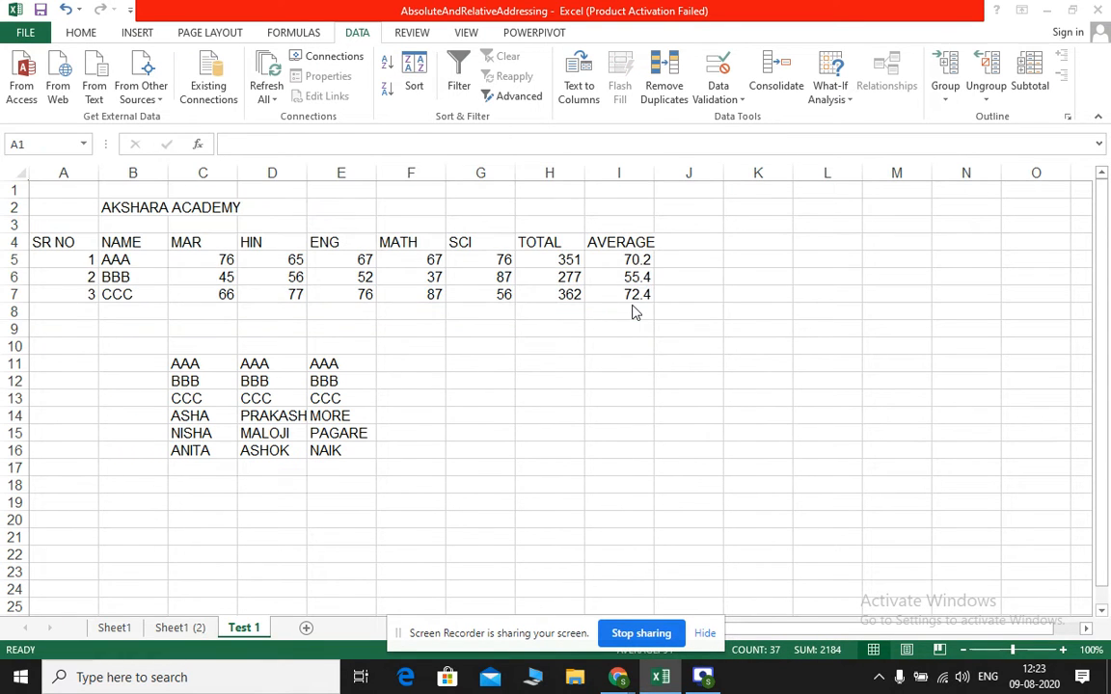
key(super+Tab)
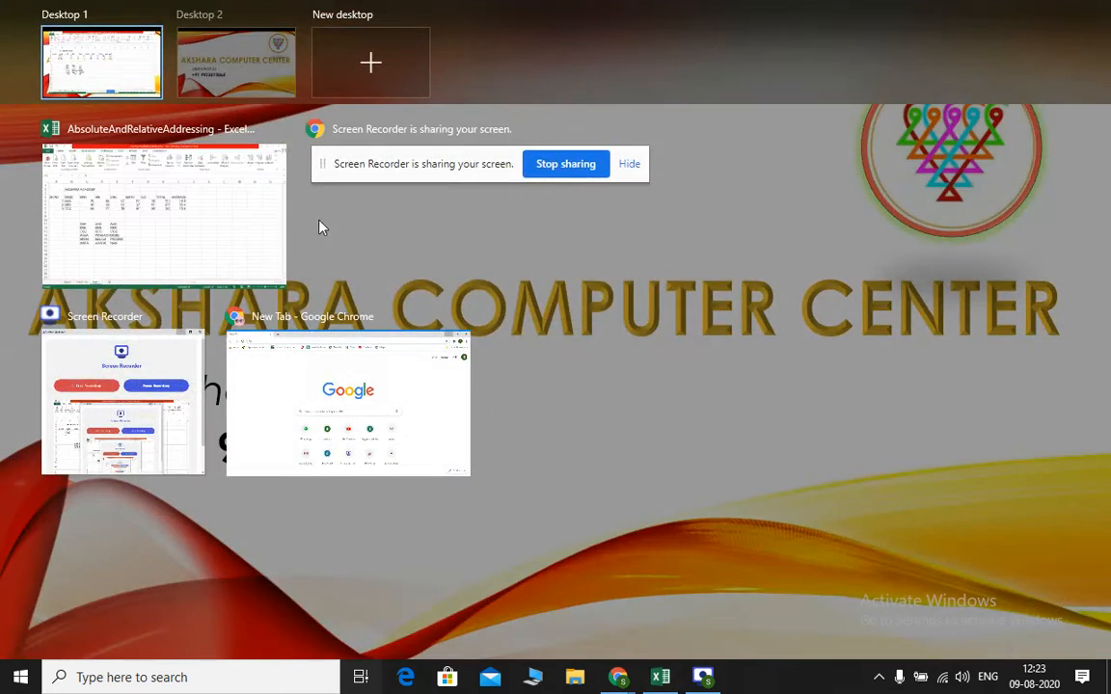
click(221, 221)
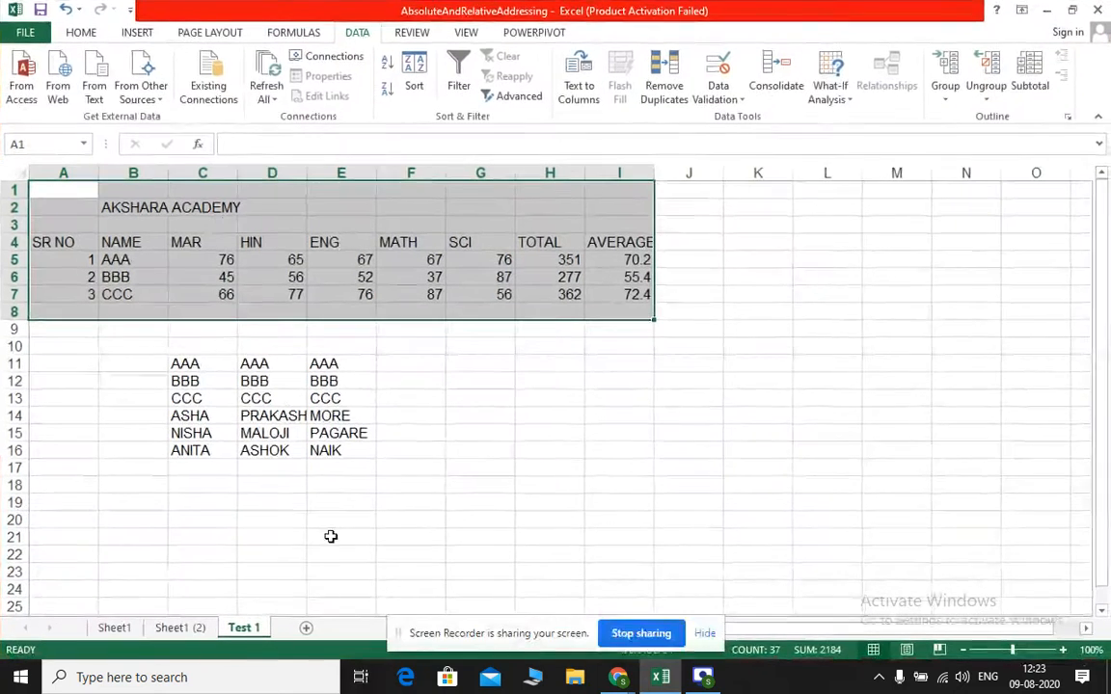
click(305, 628)
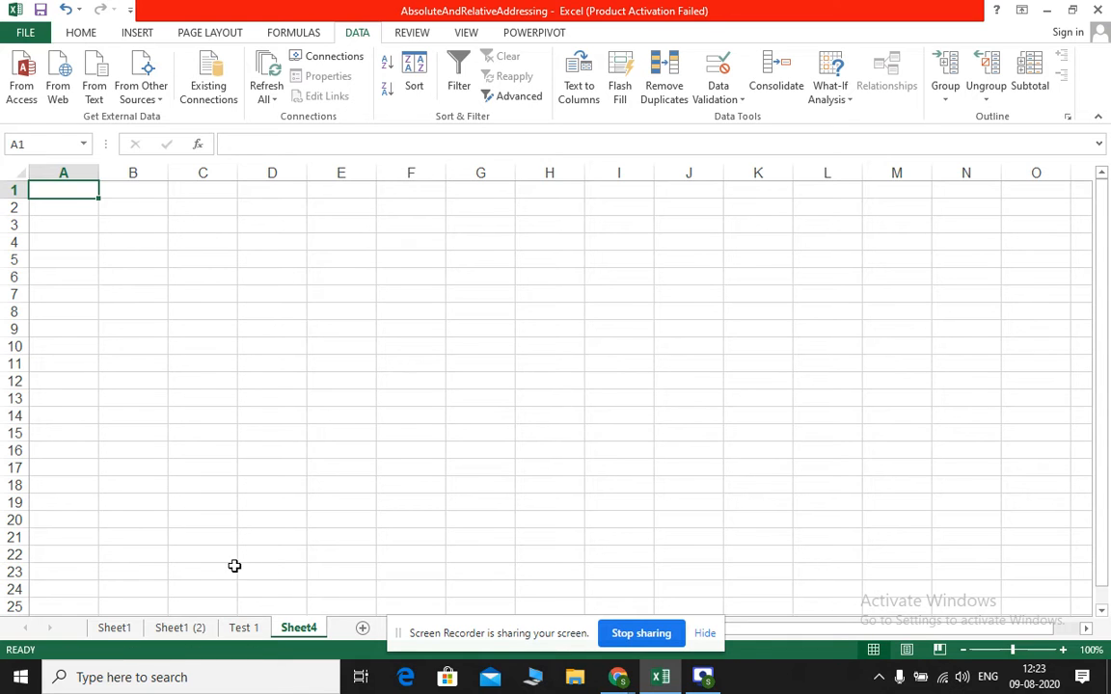
click(244, 628)
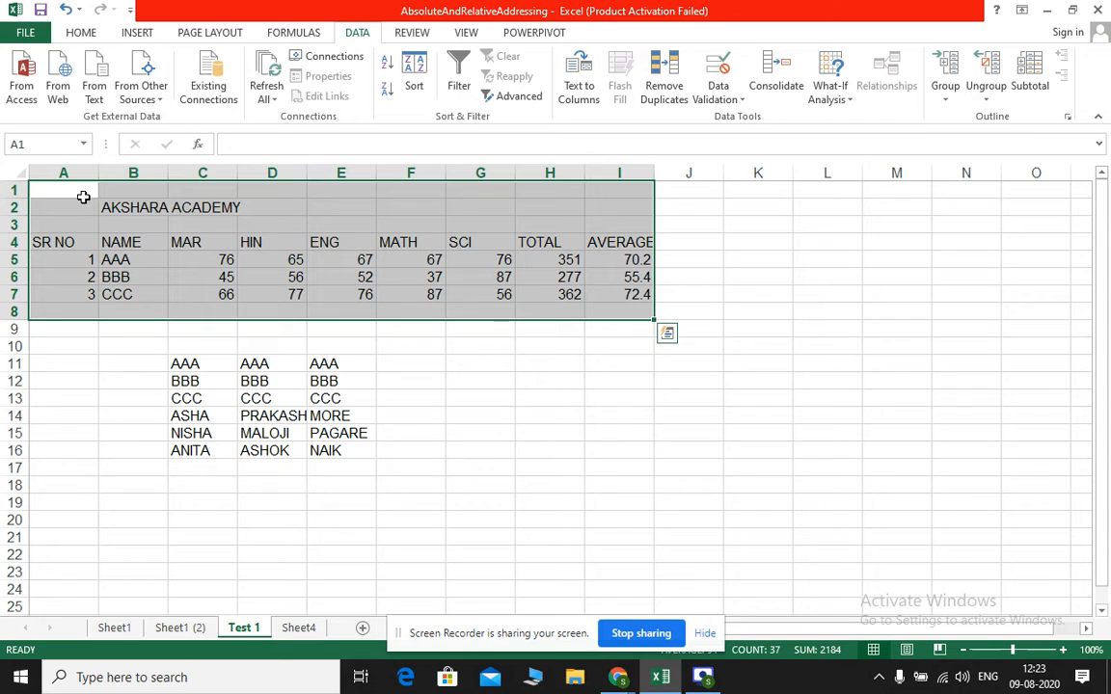
key(ctrl+c)
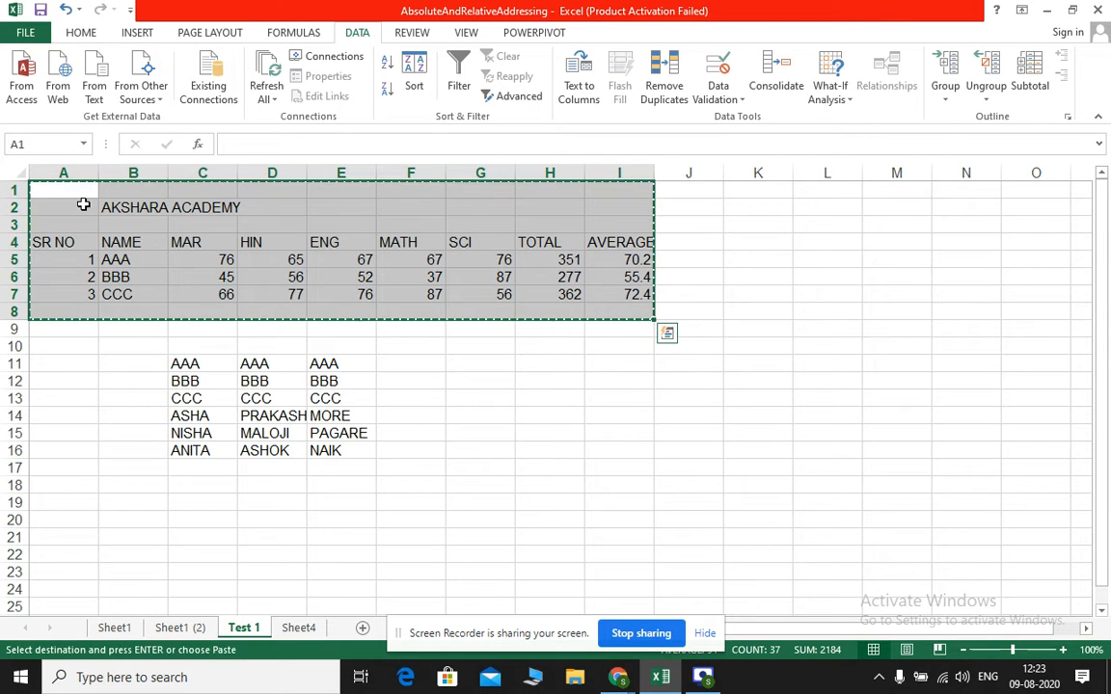
click(302, 628)
key(ctrl+v)
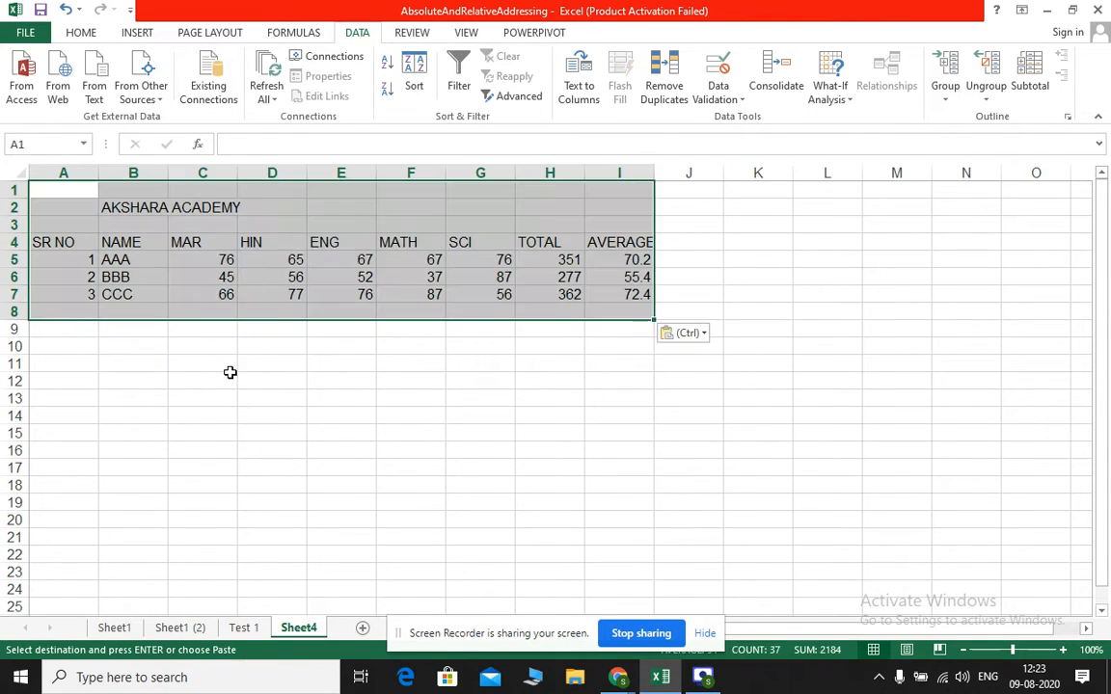
Rename the new worksheet as Test 2
double_click(298, 628)
text(Test 2)
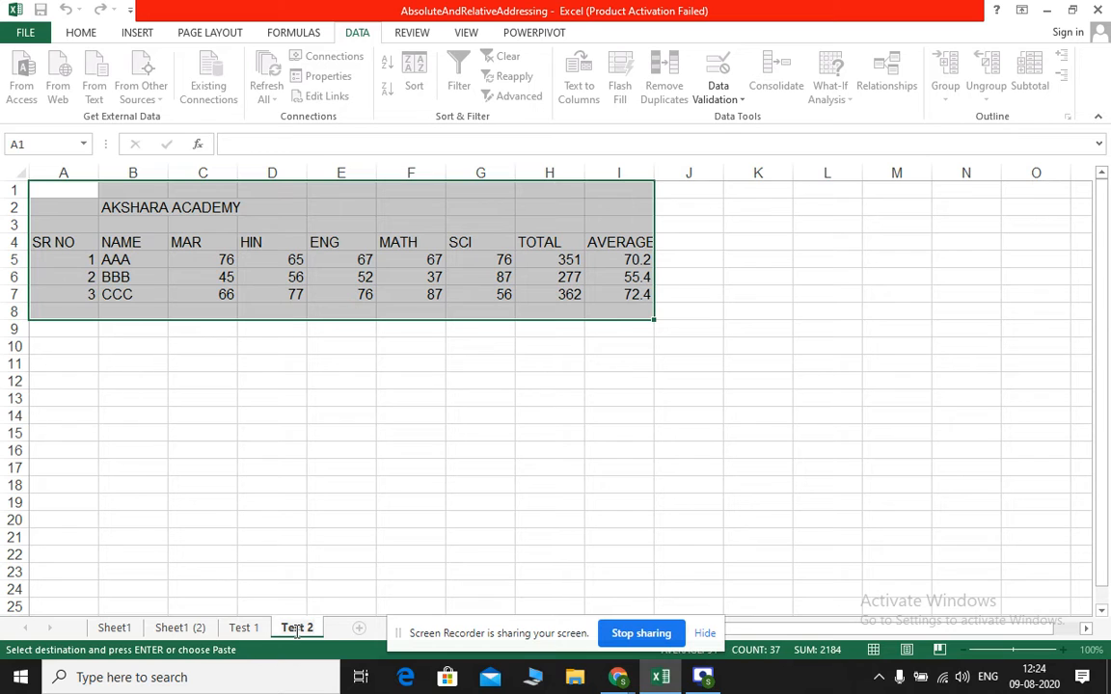
drag(322, 540, 328, 556)
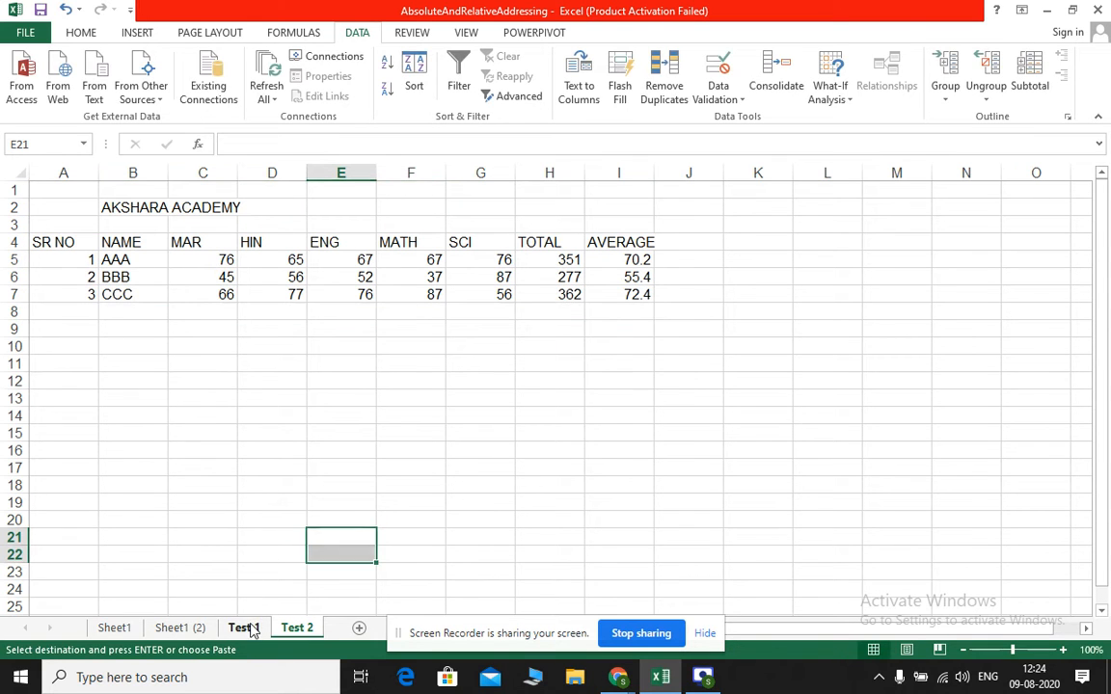
On the Test 2 sheet, set student AAA's marks in MAR, HIN, ENG, MATH and SCI (C5:G5) to 70 each
click(249, 627)
click(297, 629)
click(221, 260)
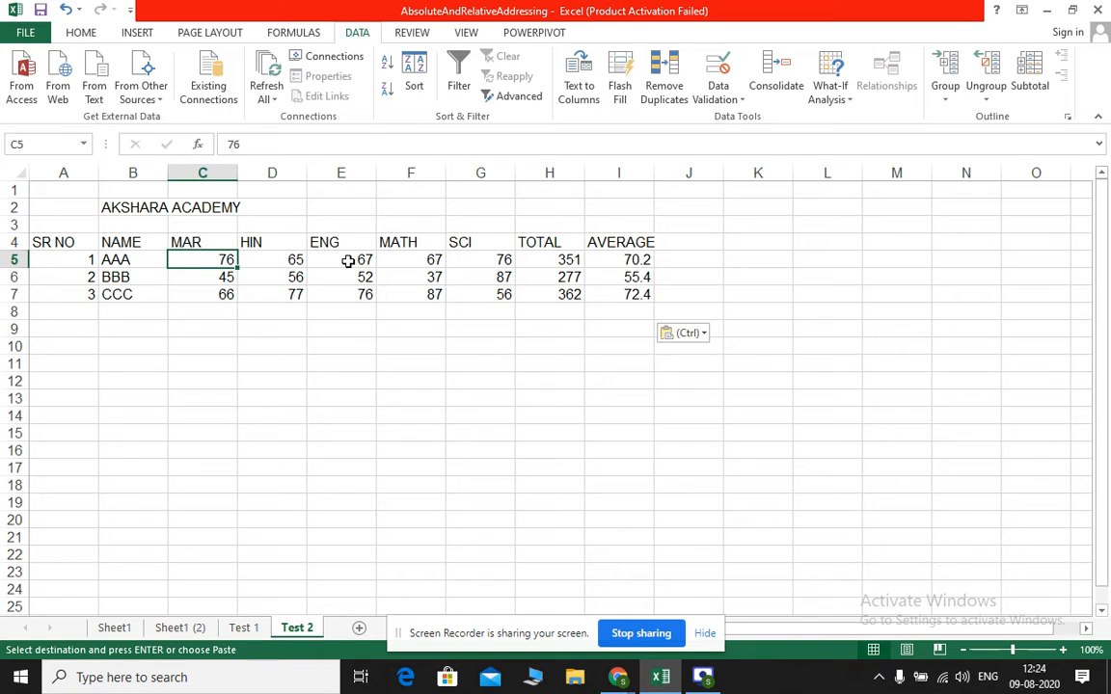
text(70)
key(Tab)
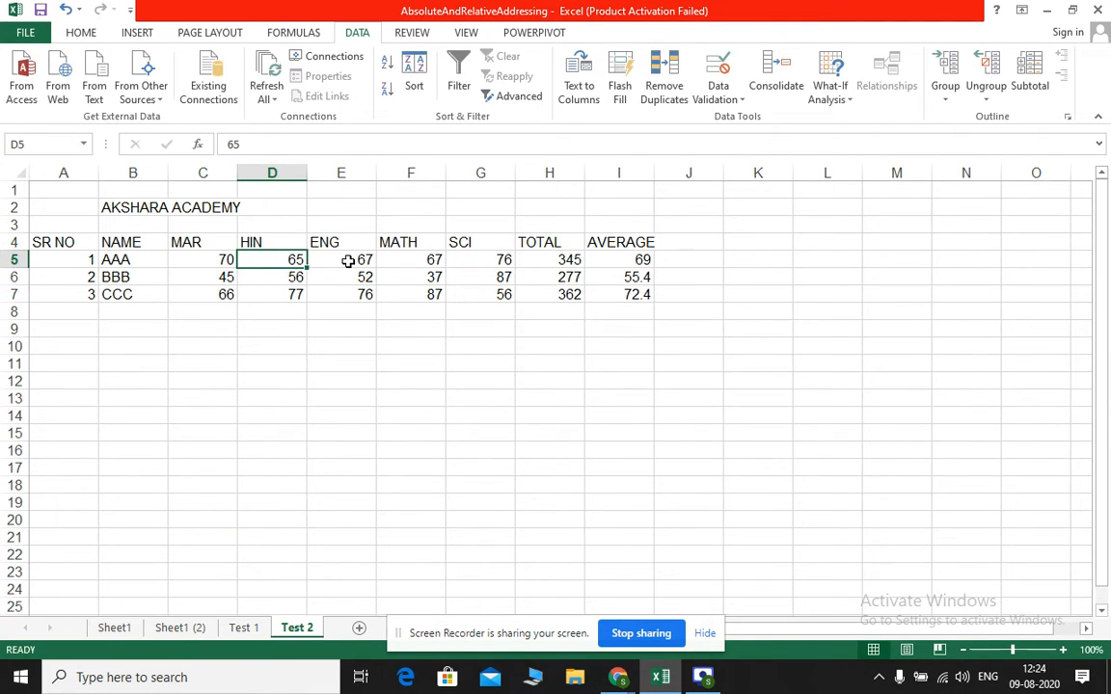
text(70)
key(Tab)
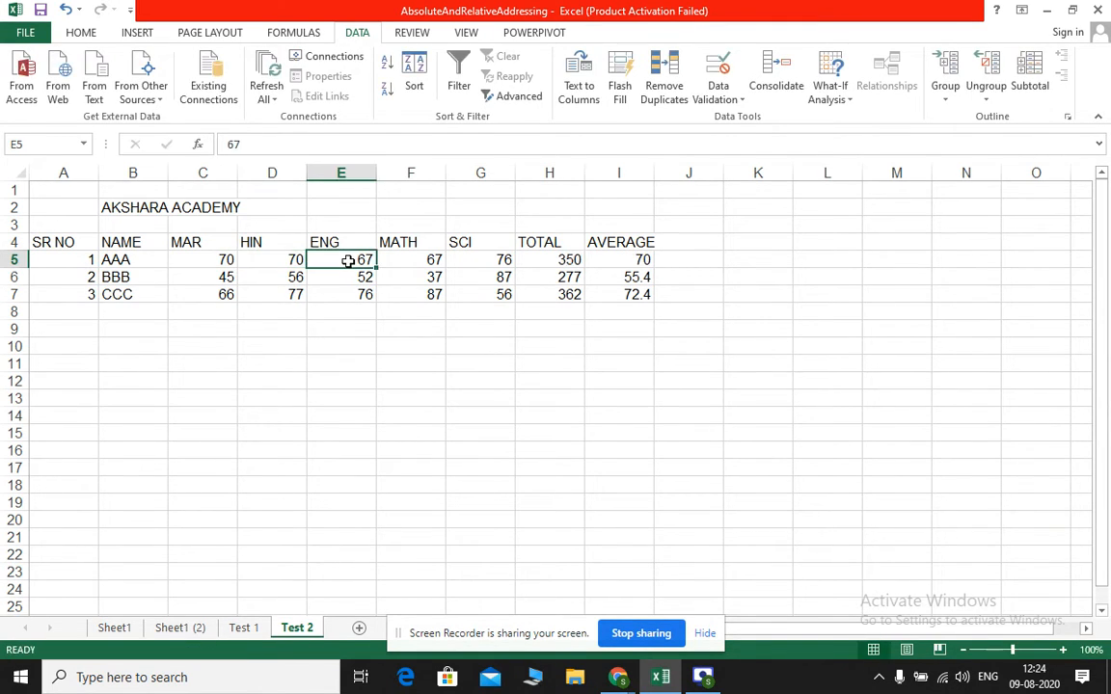
text(70)
key(Tab)
text(70)
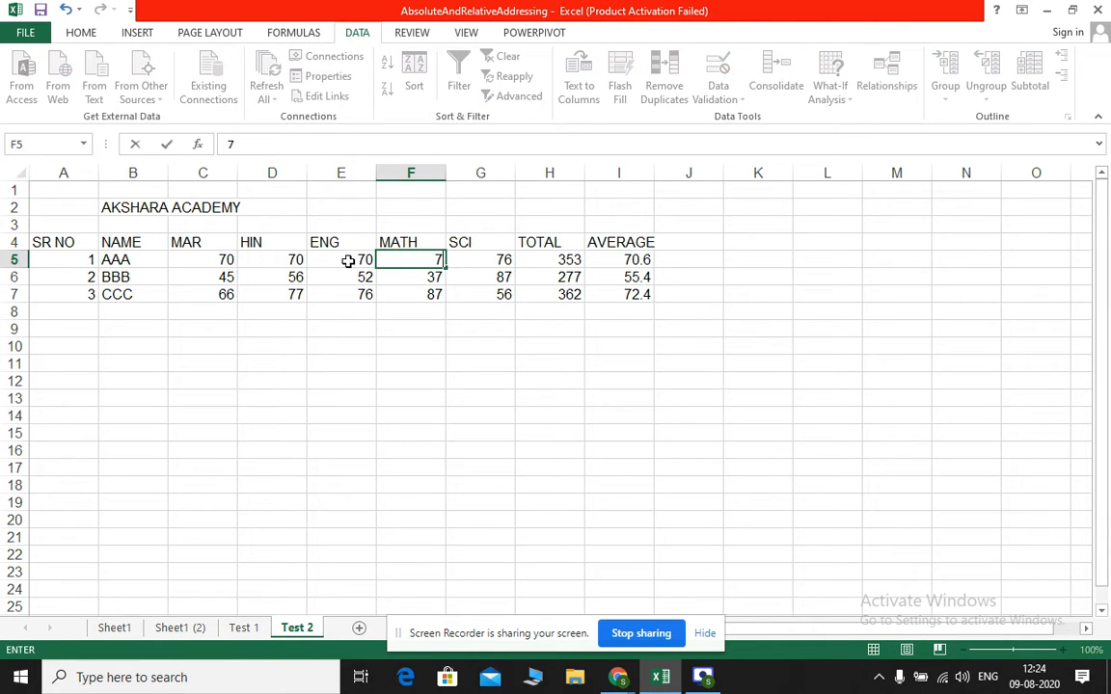
key(Tab)
text(70)
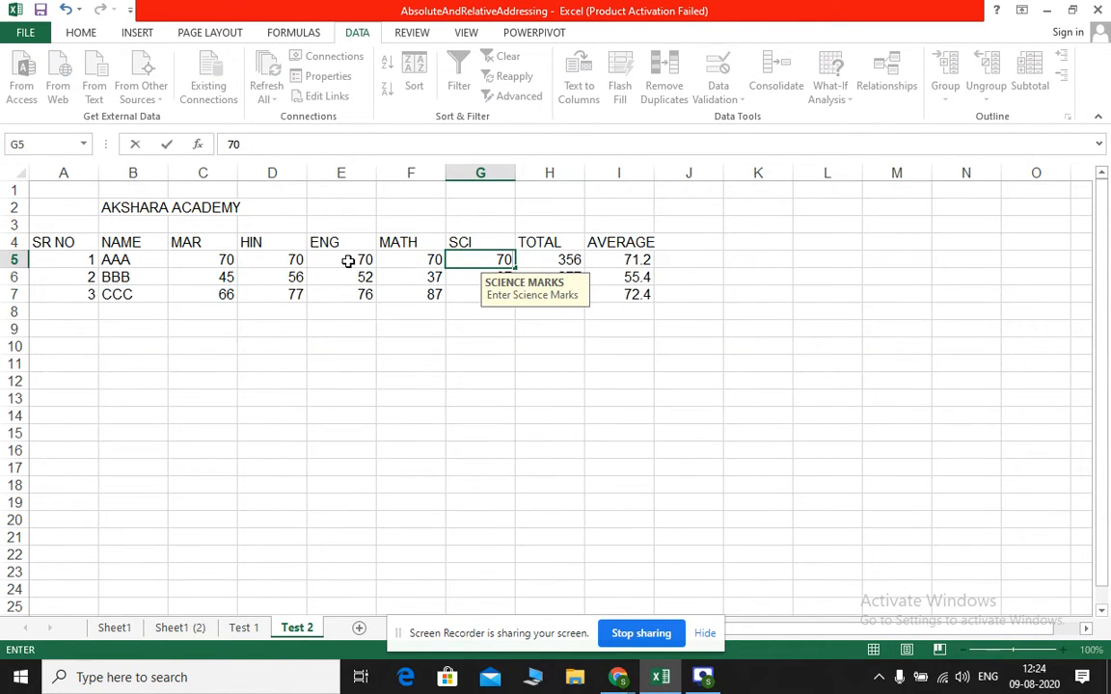
click(310, 322)
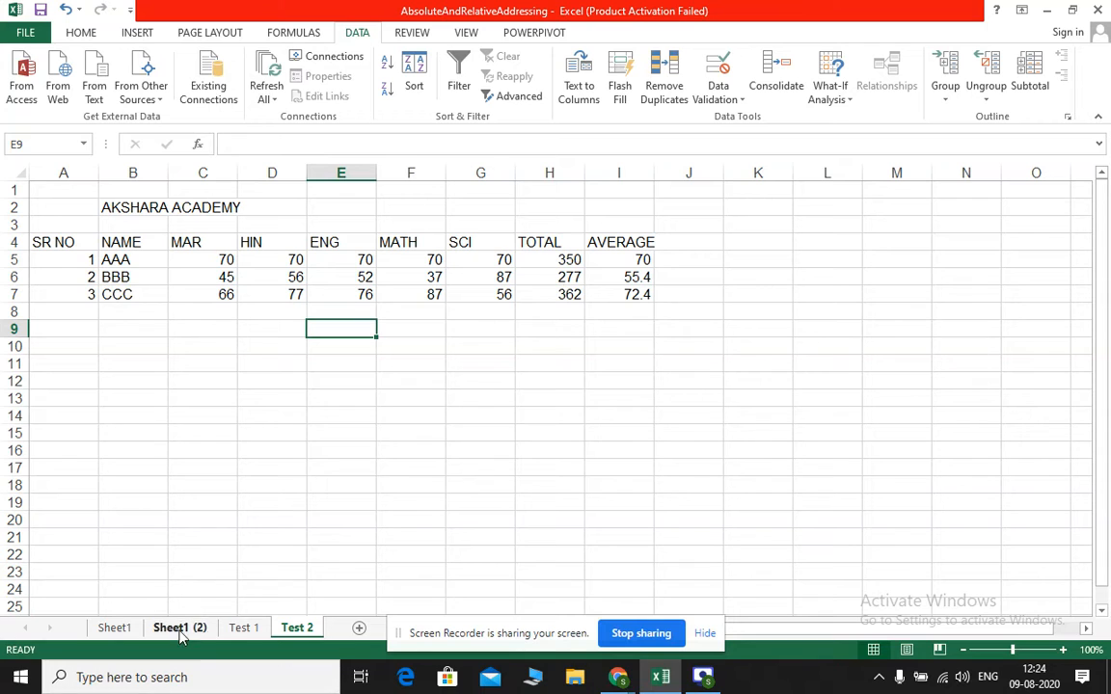
Compare the Test 1 and Test 2 sheets, and add a new worksheet named Result
click(239, 628)
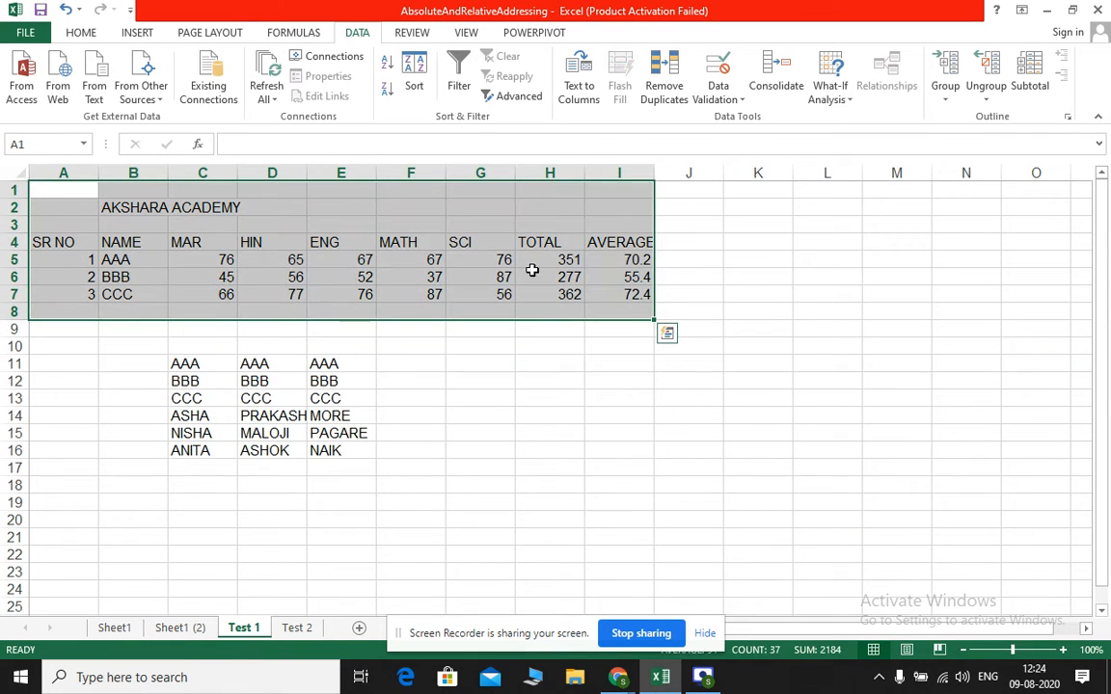
click(300, 630)
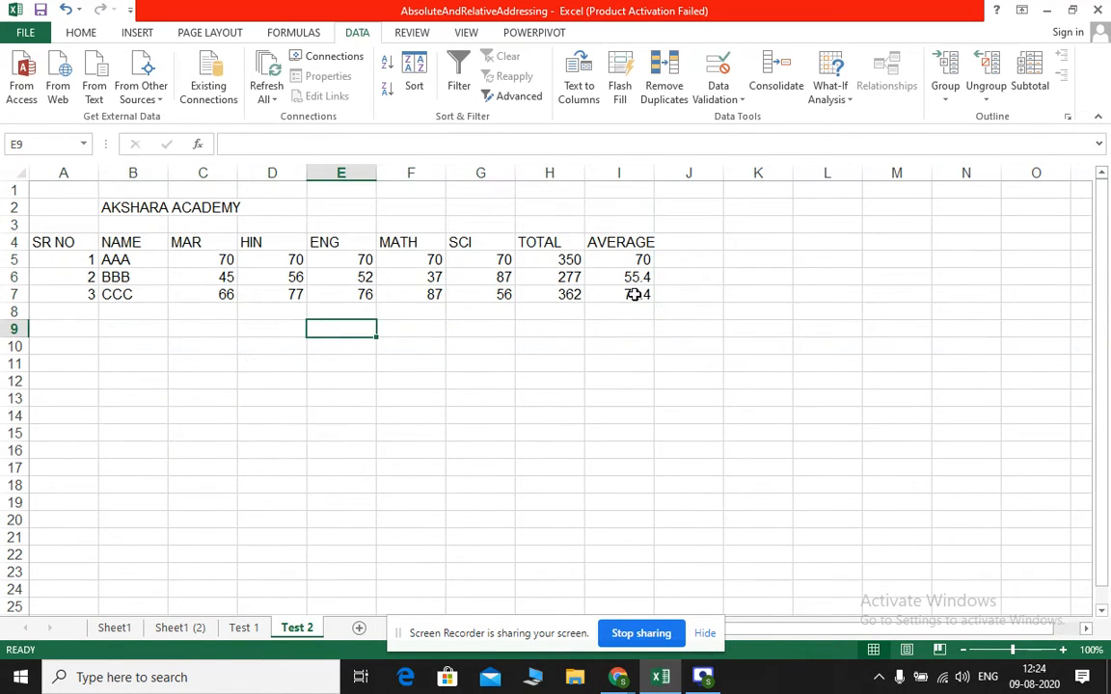
click(538, 359)
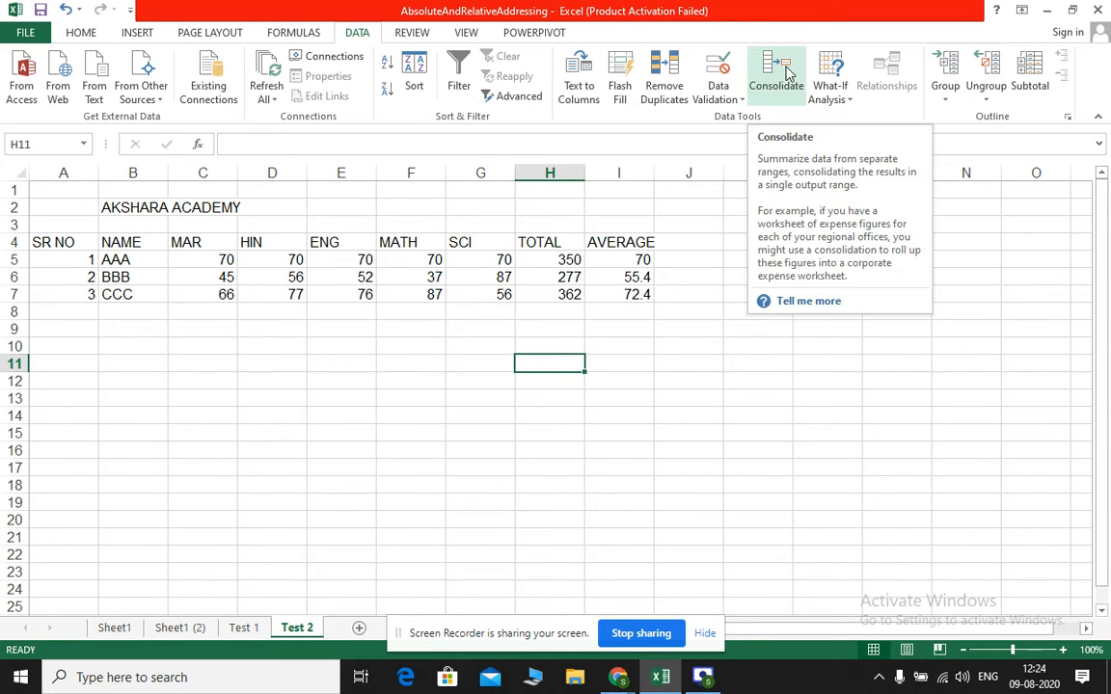
click(358, 628)
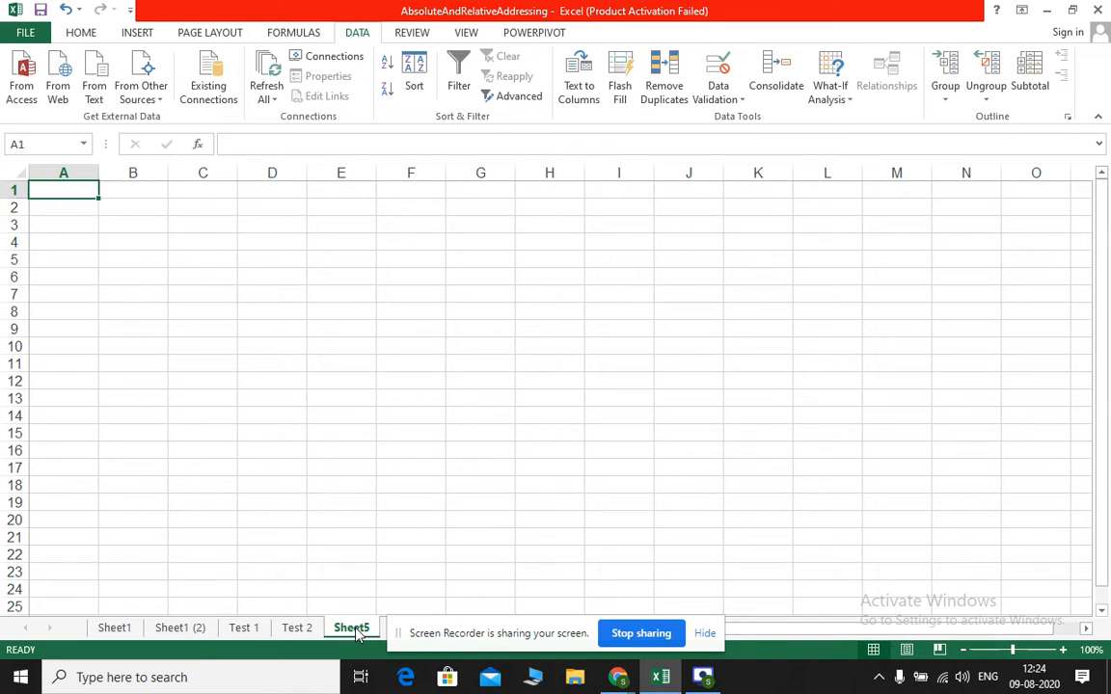
double_click(353, 629)
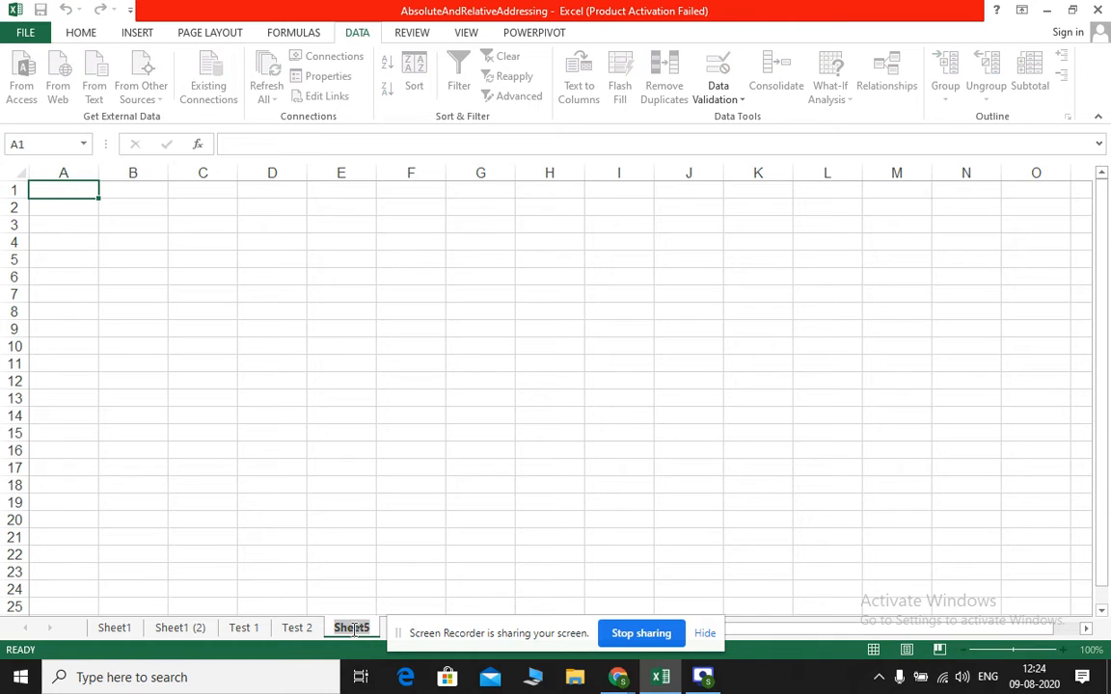
text(Result)
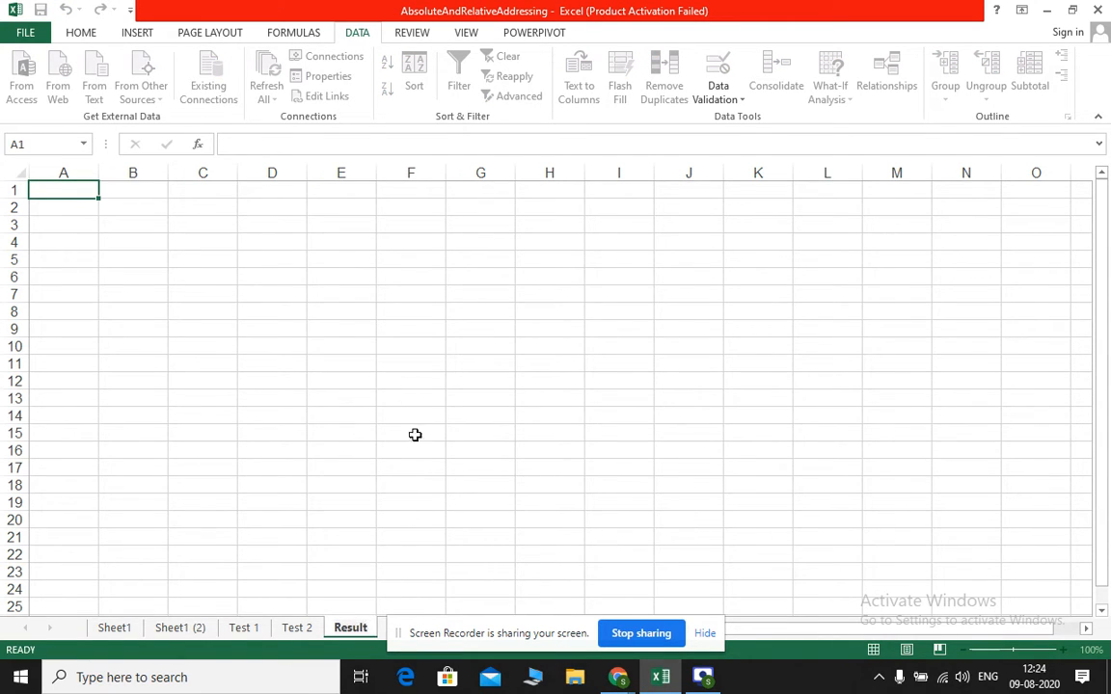
click(241, 365)
Copy the SR NO and NAME columns, A4:B7, from Test 2 into the Result sheet starting at B4
click(296, 628)
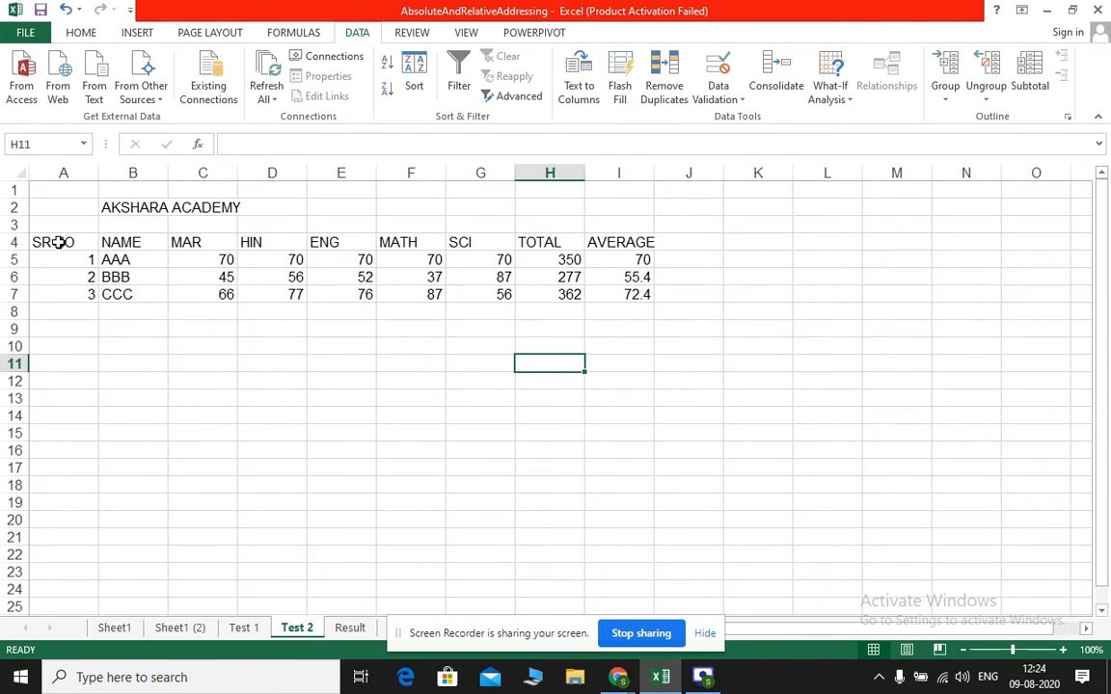
drag(55, 242, 115, 296)
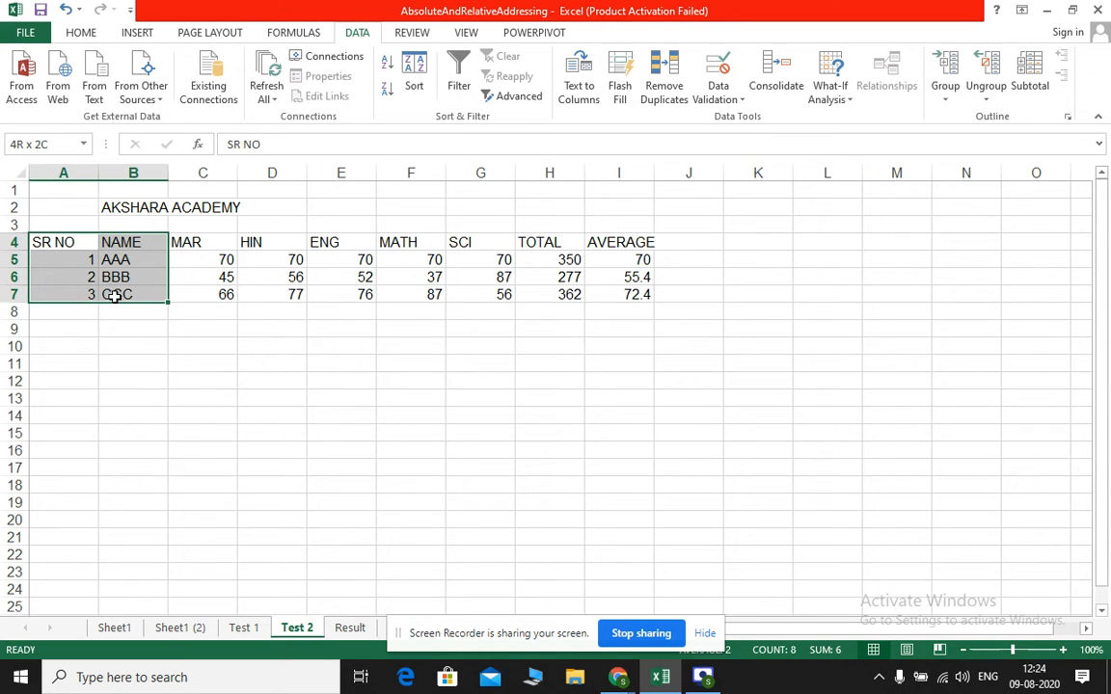
drag(115, 296, 115, 296)
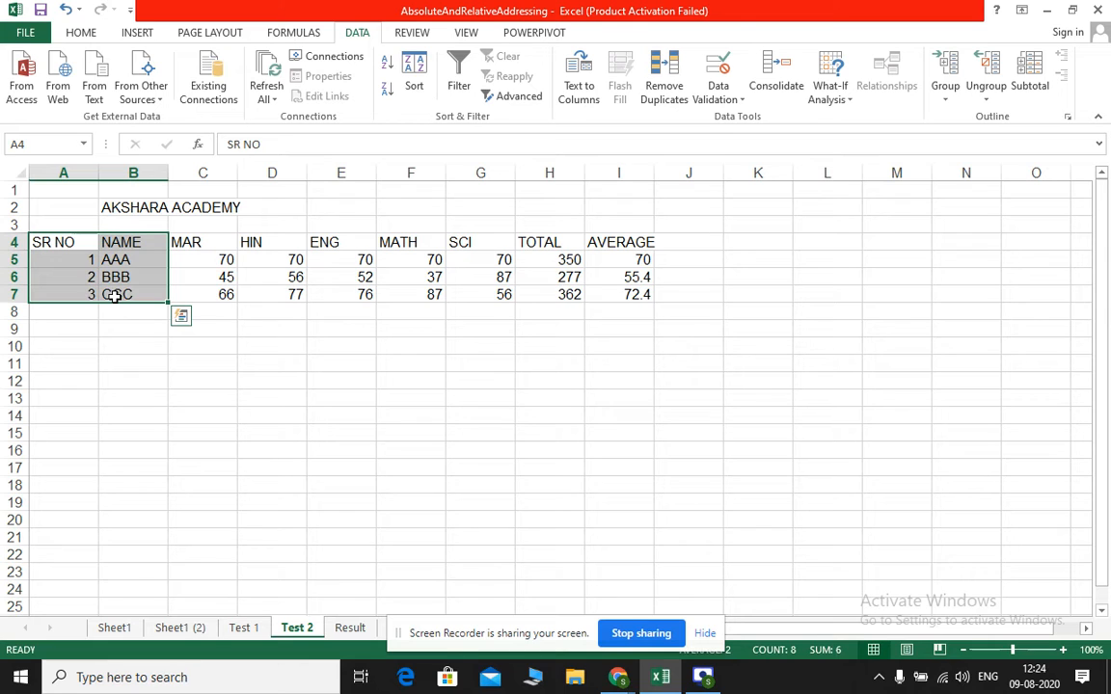
key(ctrl+c)
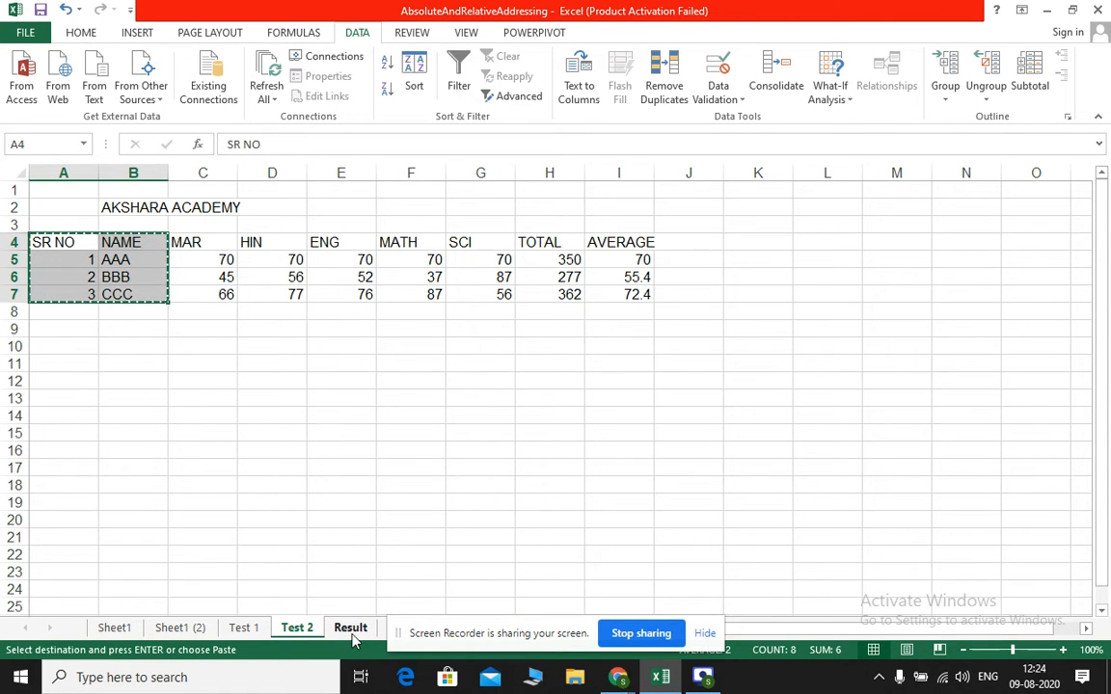
click(352, 633)
click(131, 241)
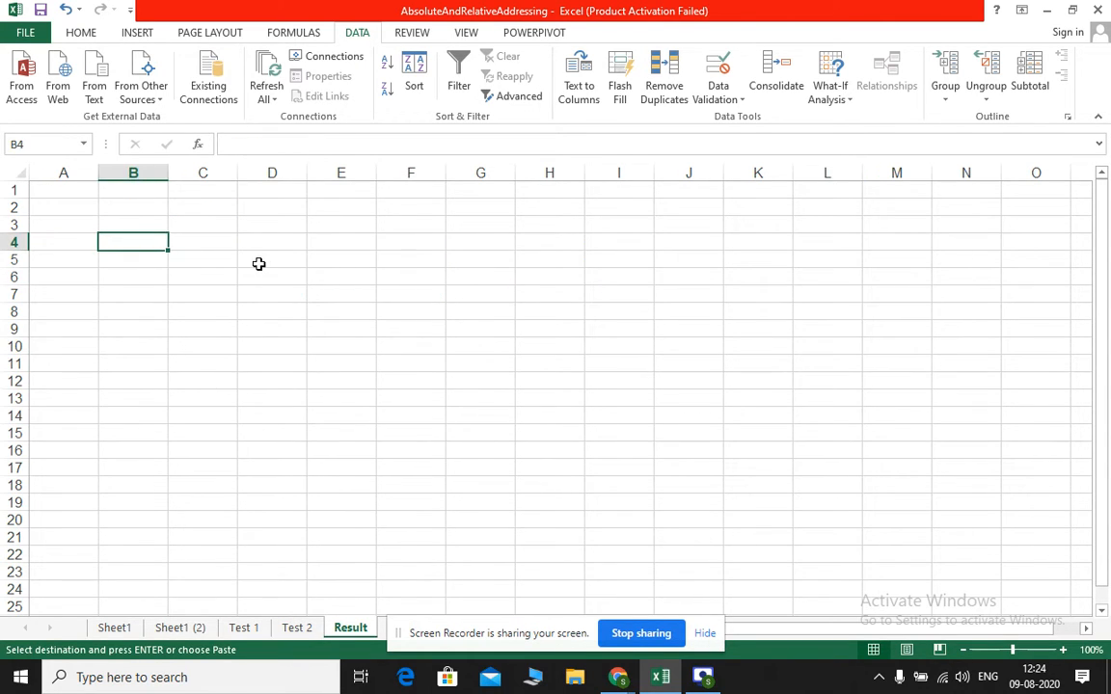
key(ctrl+v)
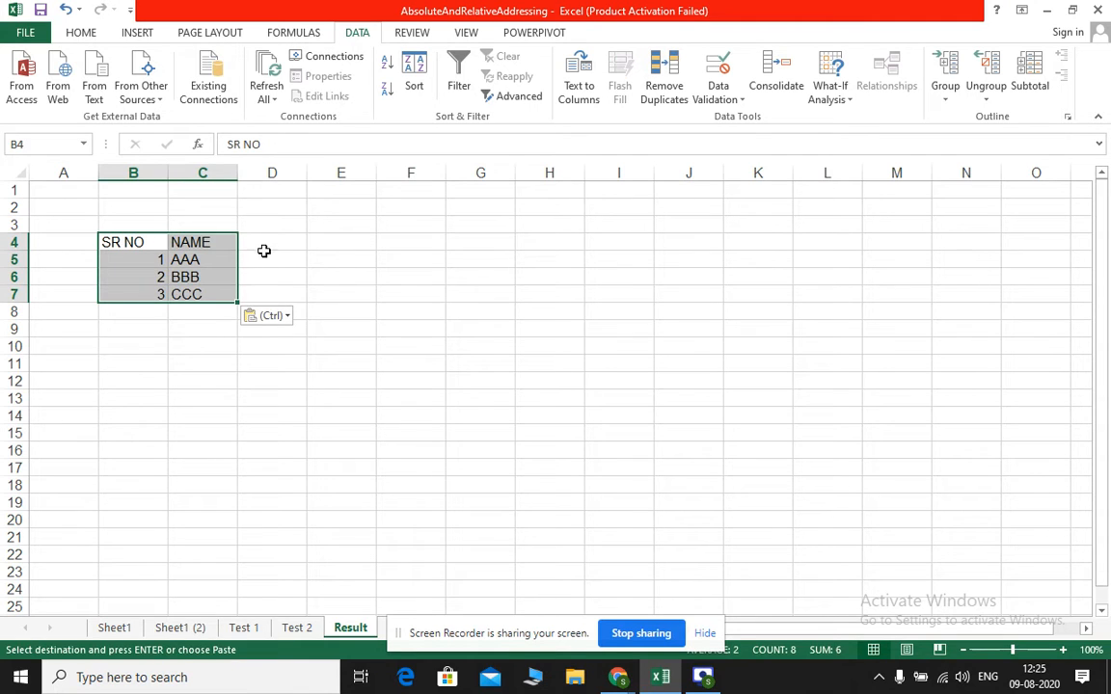
Enter the column heading Result in D4, beside NAME
click(268, 238)
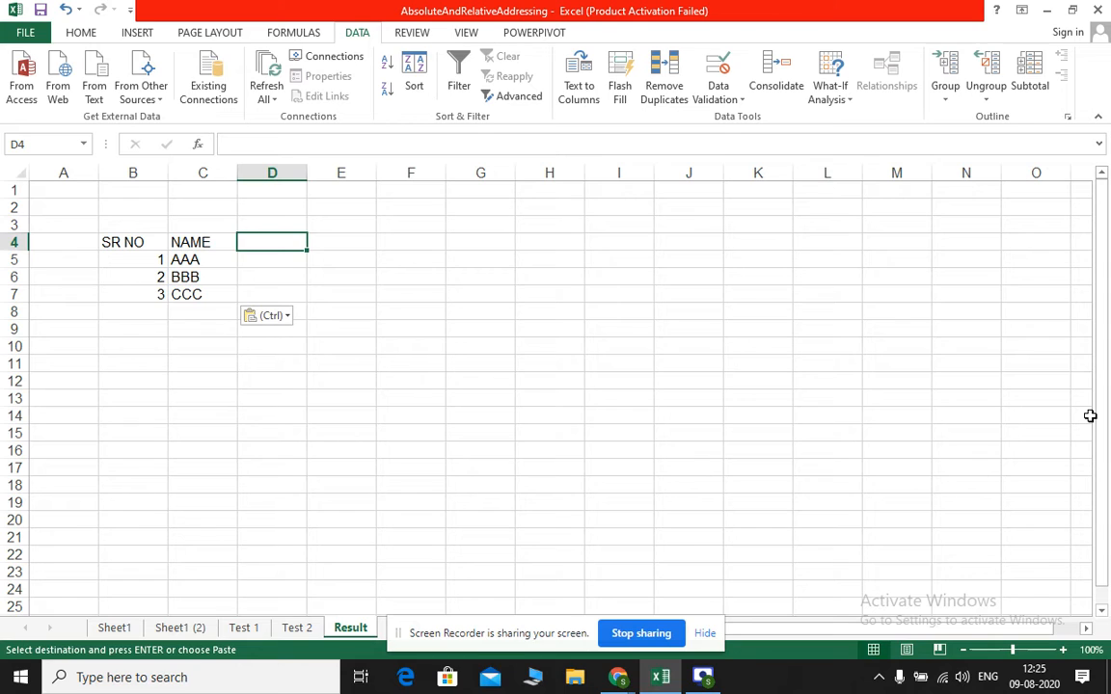
text(result)
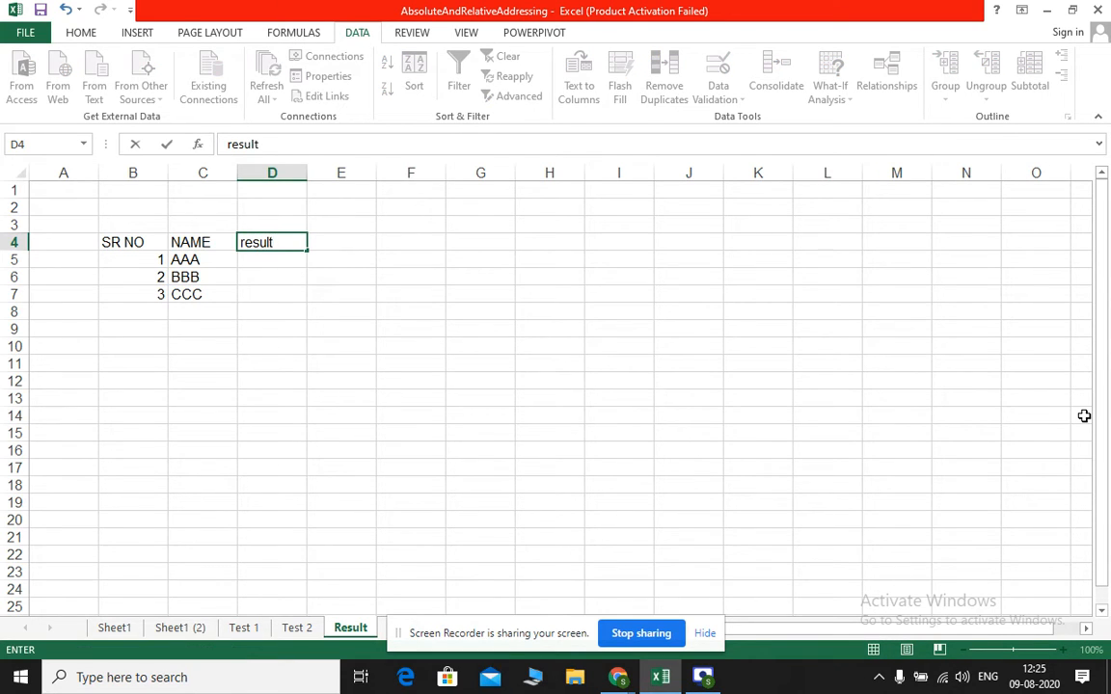
key(BackSpace)
key(BackSpace)
key(BackSpace)
key(BackSpace)
key(BackSpace)
text(R)
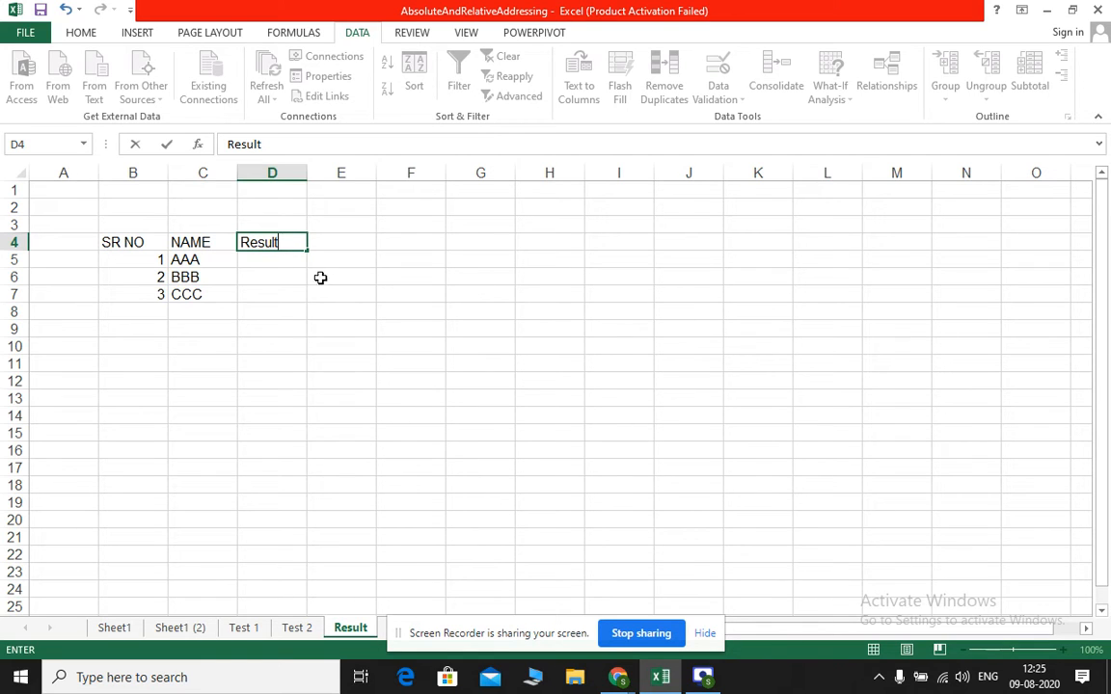
Start a Consolidate operation at D5 of the Result sheet with Max as the function
click(283, 258)
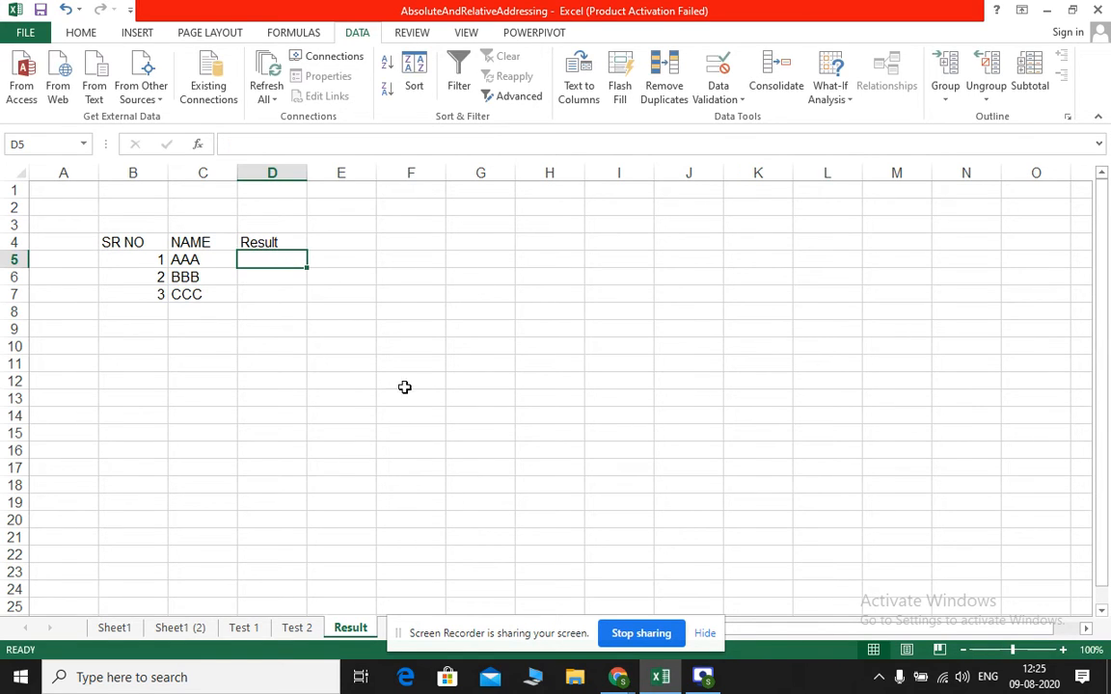
click(775, 83)
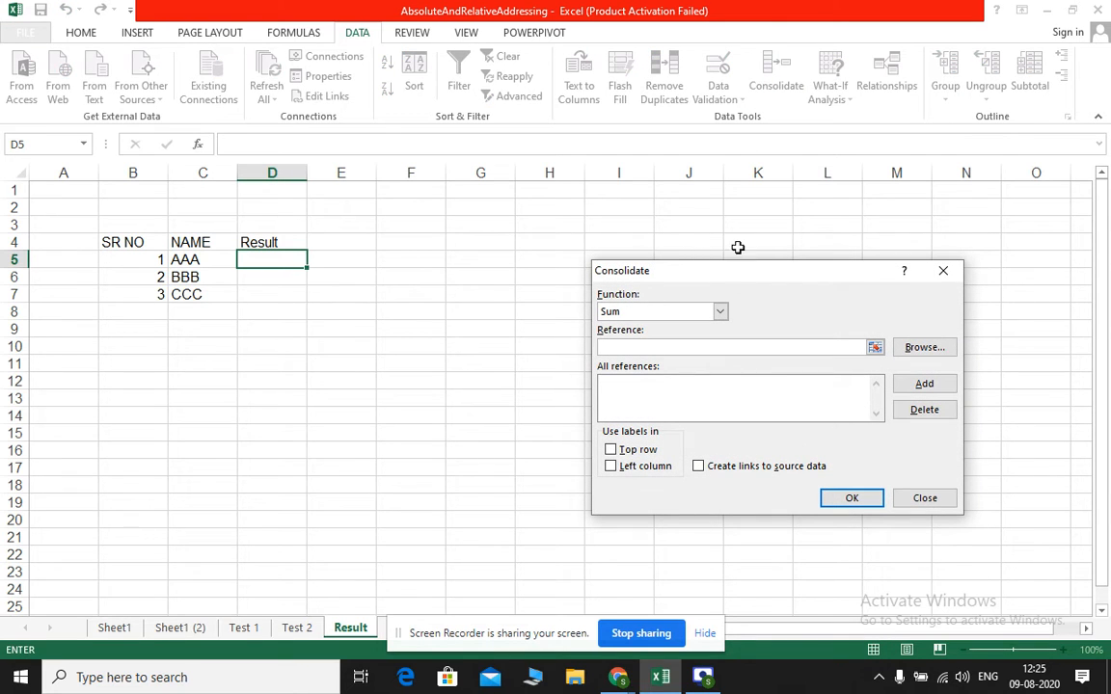
click(727, 315)
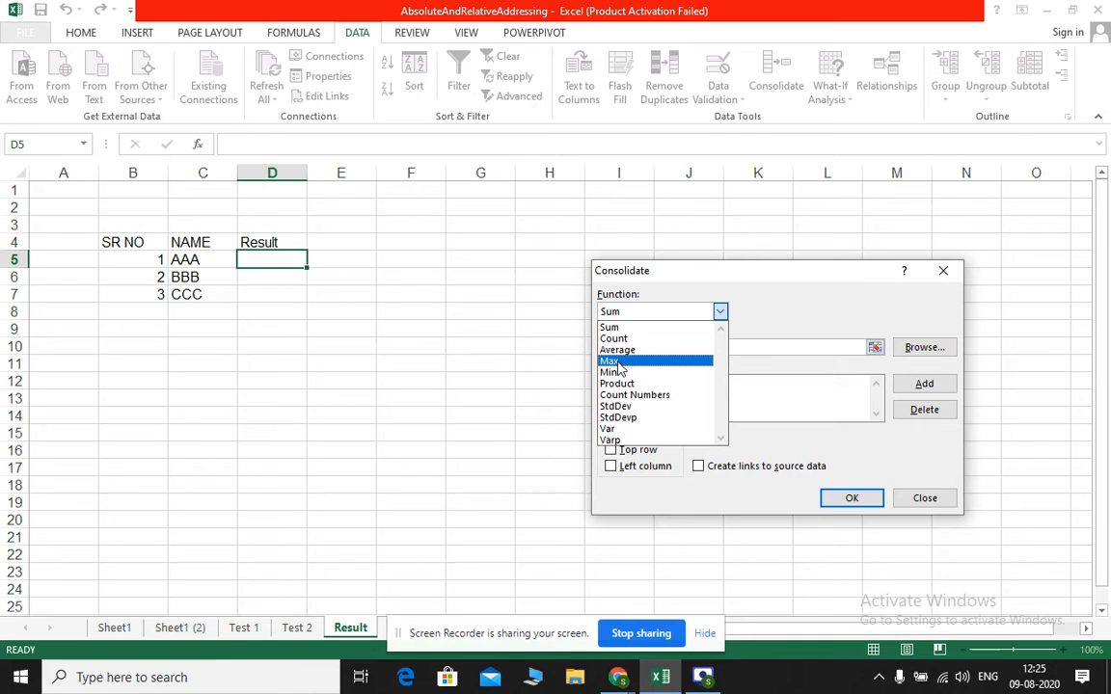
click(611, 361)
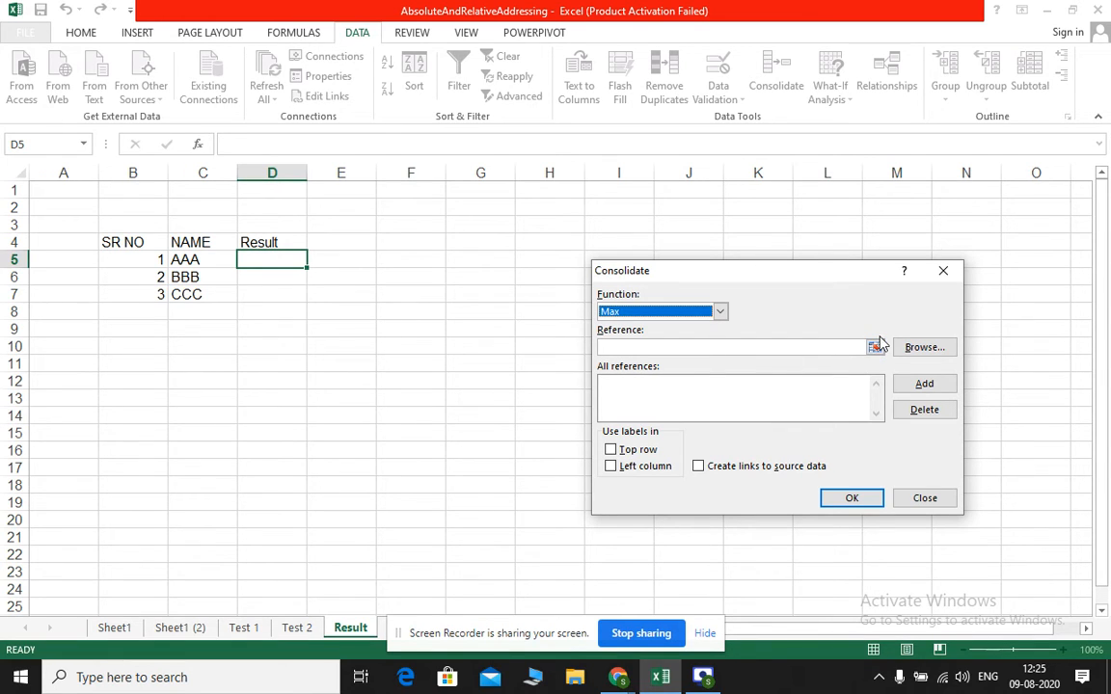
Add the Test 1 averages in I5:I7 as a consolidation reference
click(875, 348)
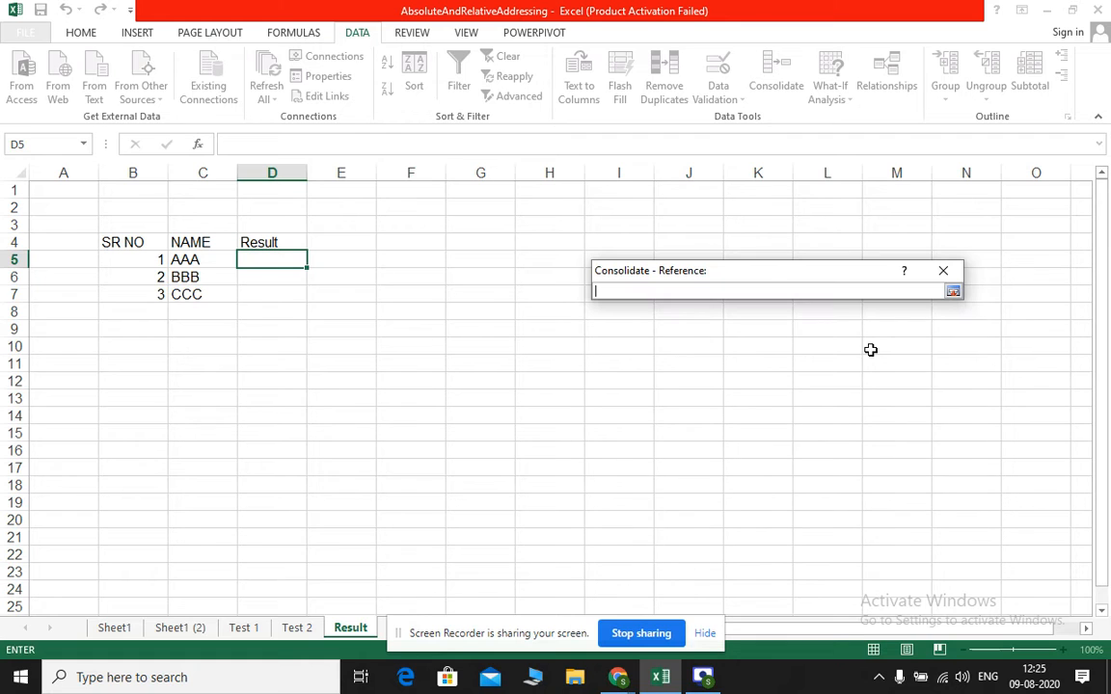
click(247, 629)
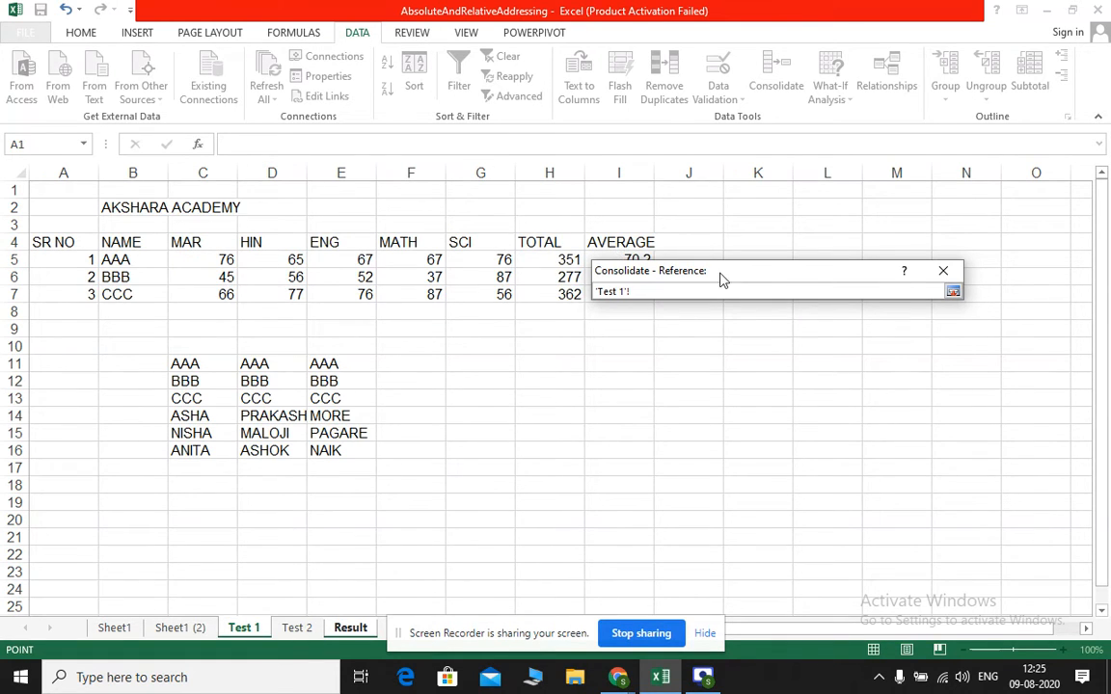
drag(725, 271, 817, 245)
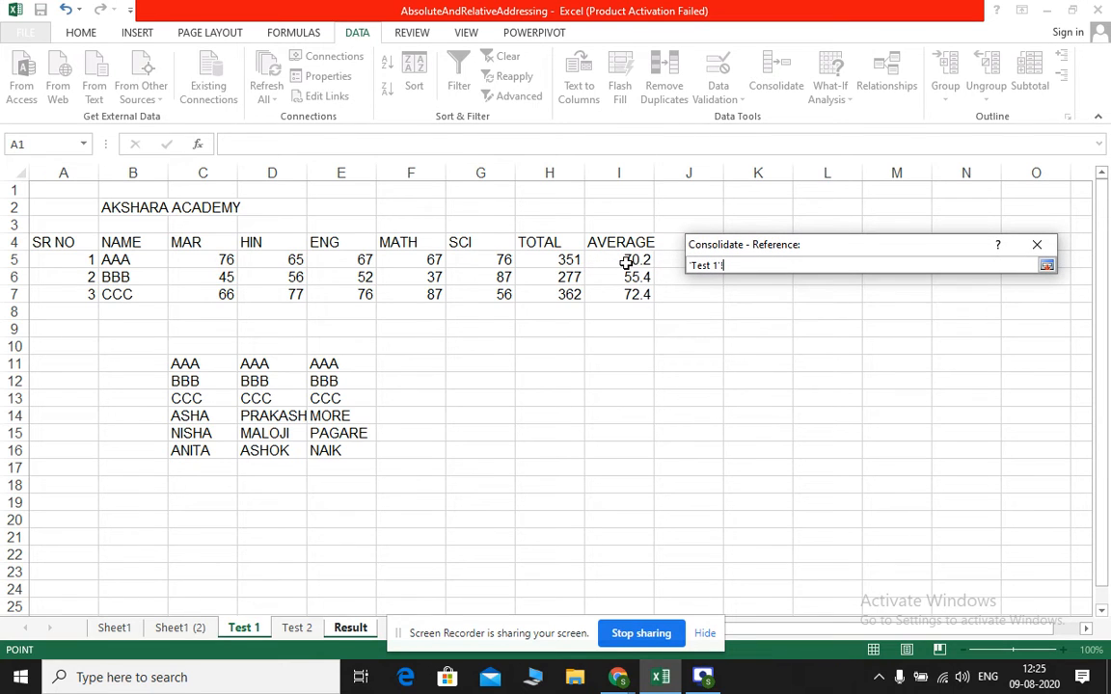
drag(626, 260, 625, 286)
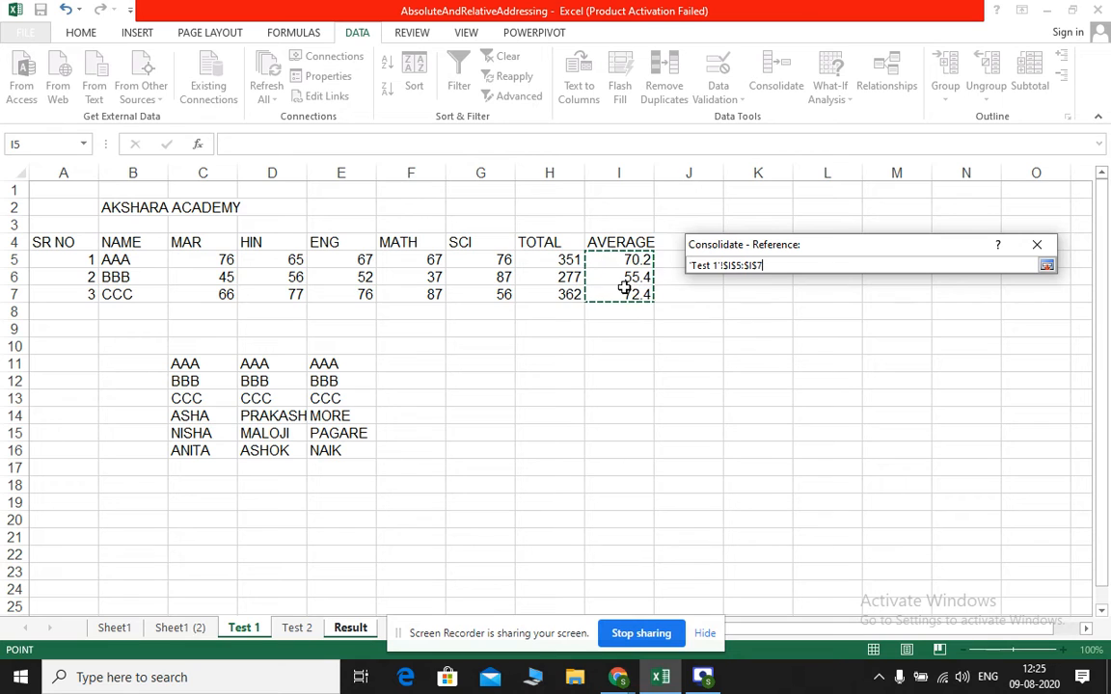
click(1046, 266)
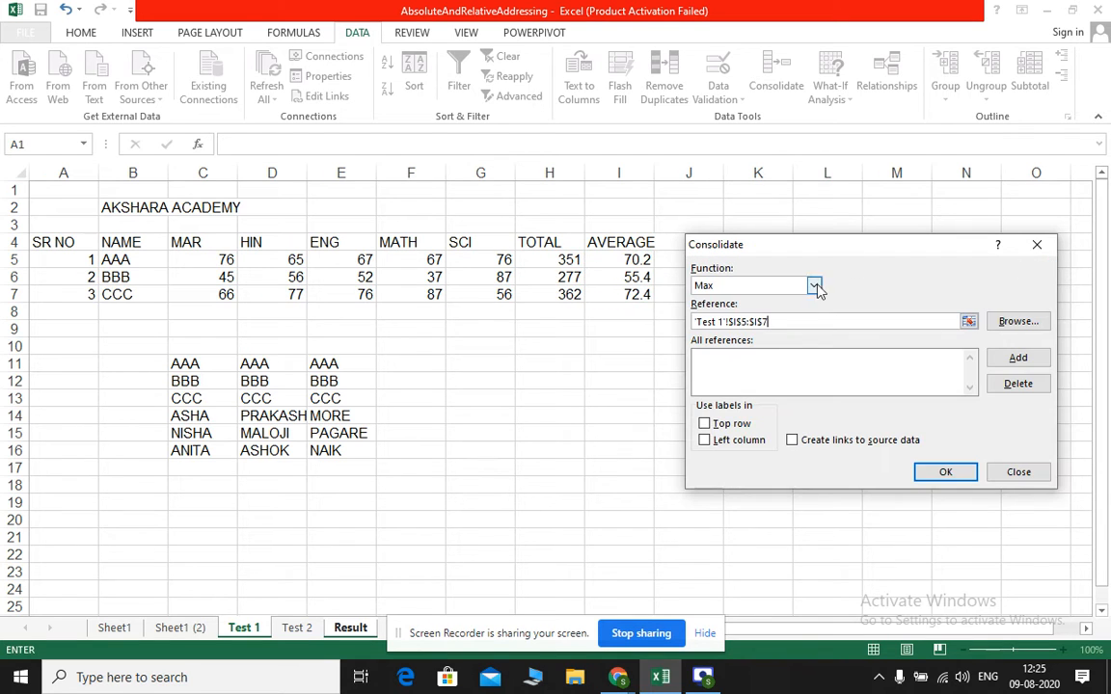
click(1015, 358)
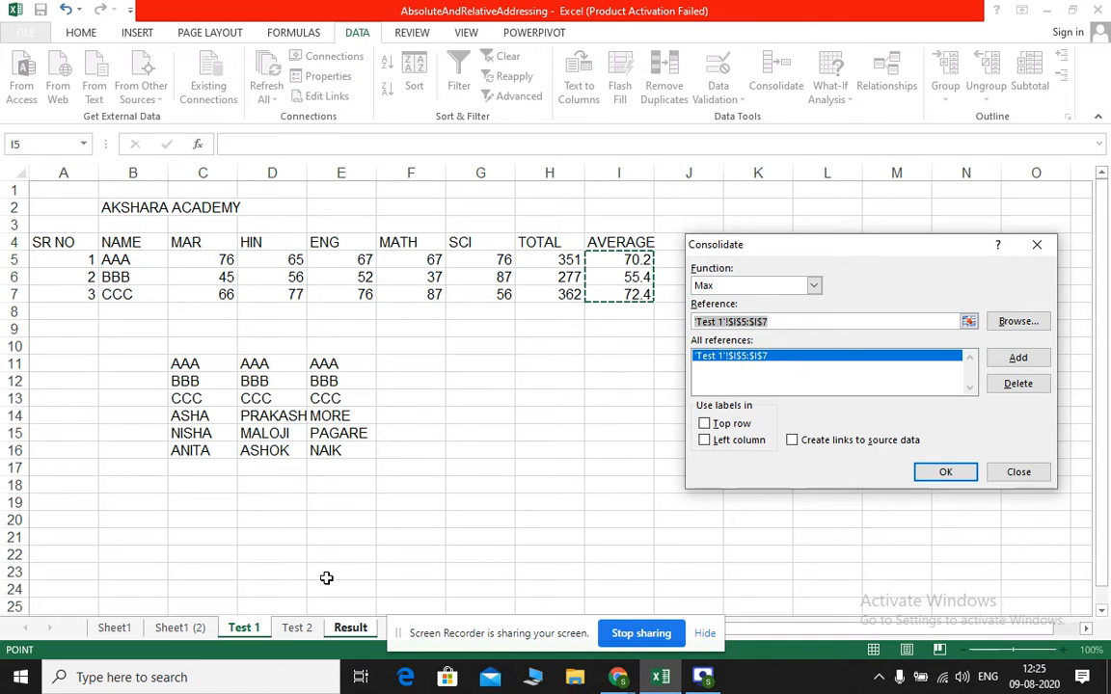
Add the Test 2 averages in I5:I7 as the second reference, run the consolidation, and check the values in D5:D7
click(294, 628)
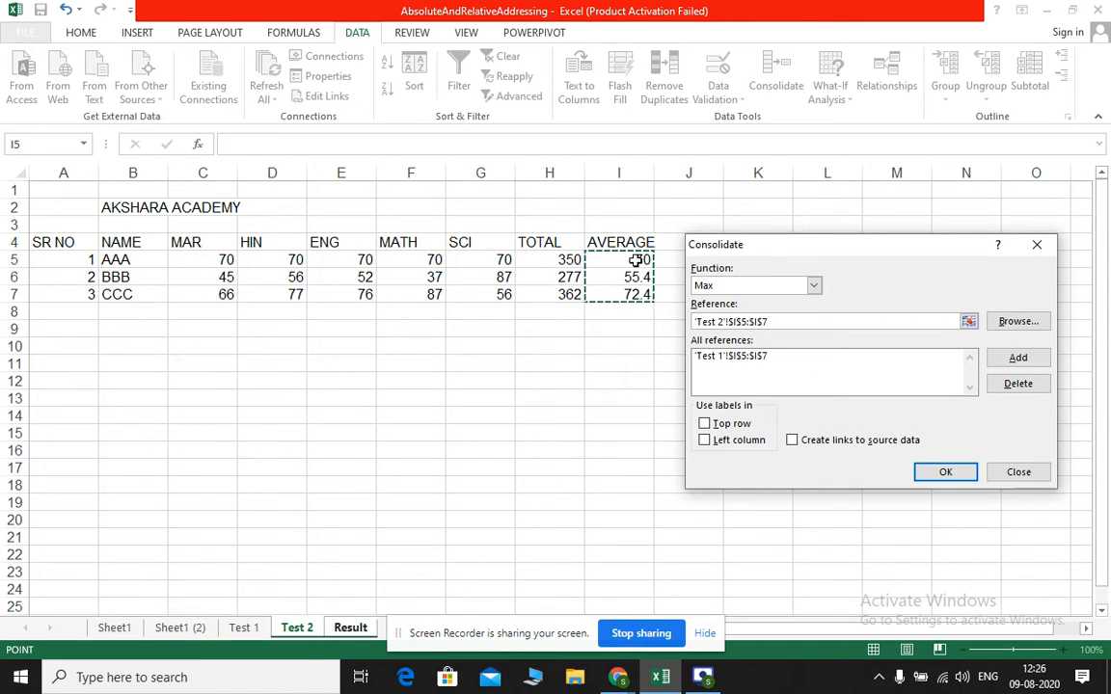
click(1018, 359)
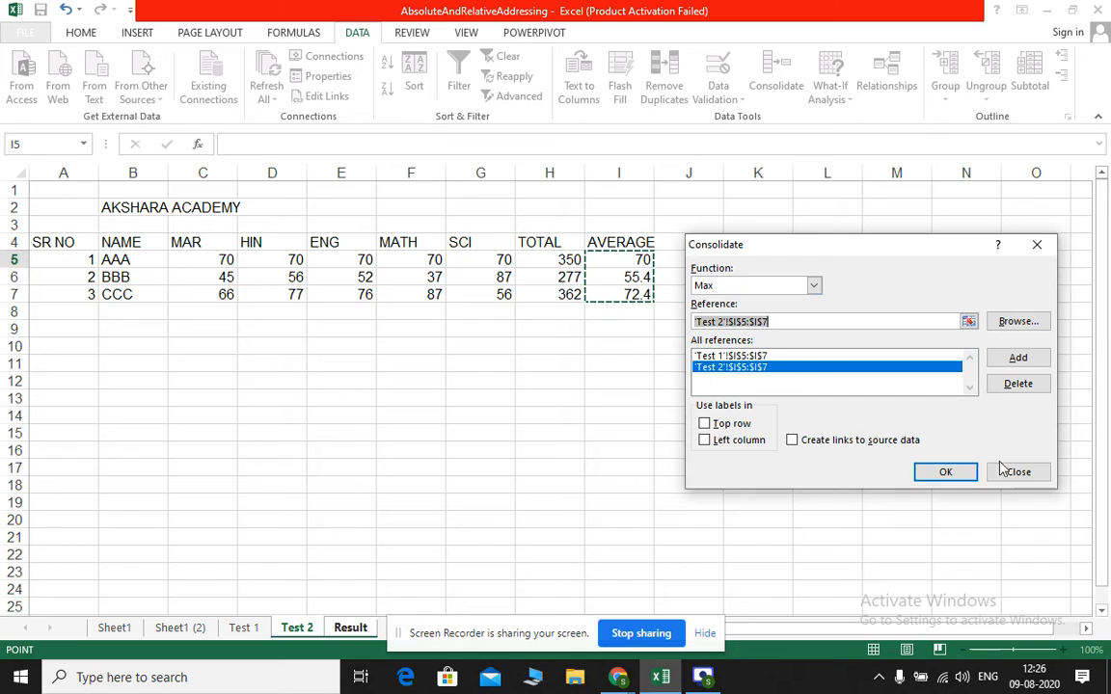
click(946, 471)
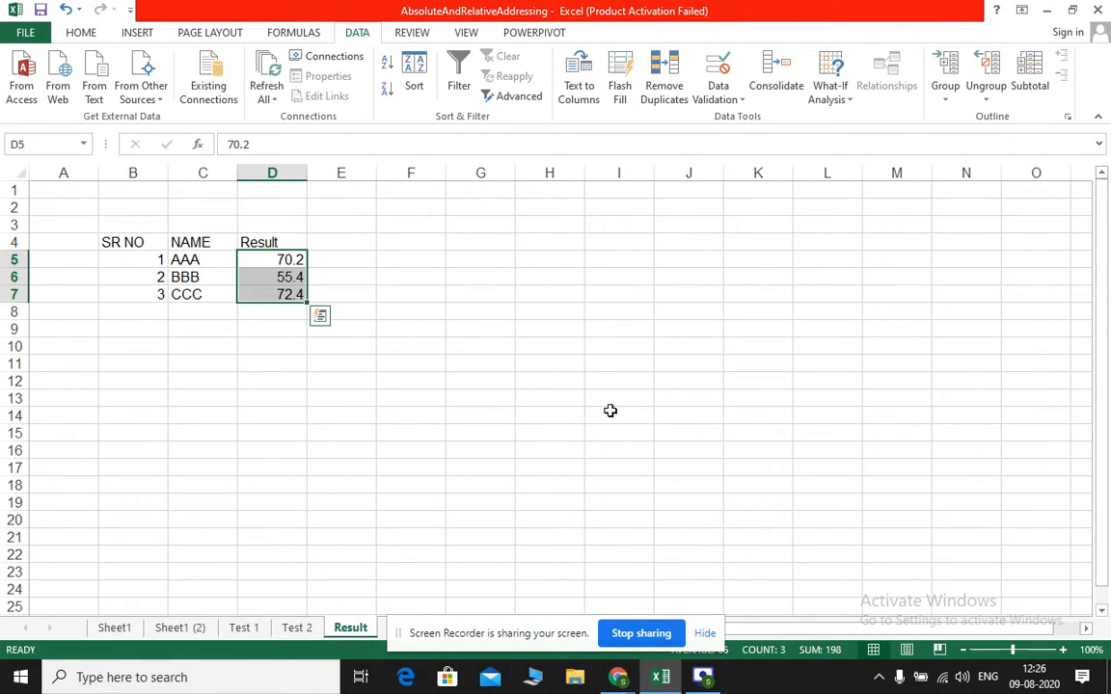
click(280, 277)
click(273, 290)
click(281, 257)
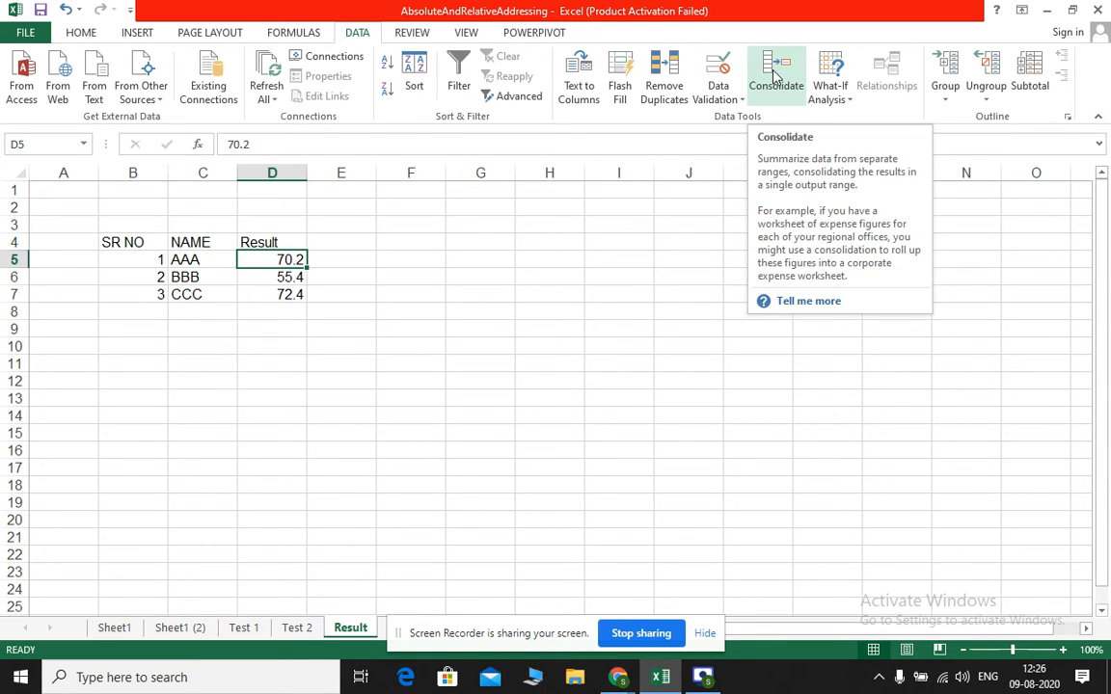
On the Test 2 sheet, set BBB's HIN, ENG and MATH marks to 45, and check the Result sheet for changes
click(289, 628)
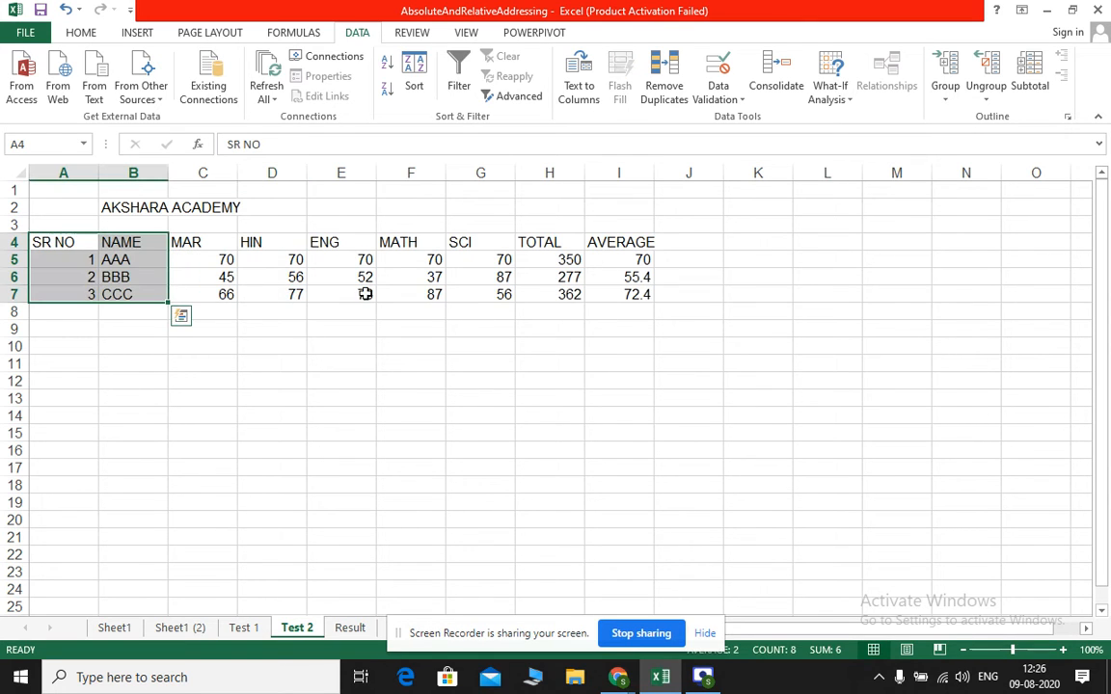
click(217, 279)
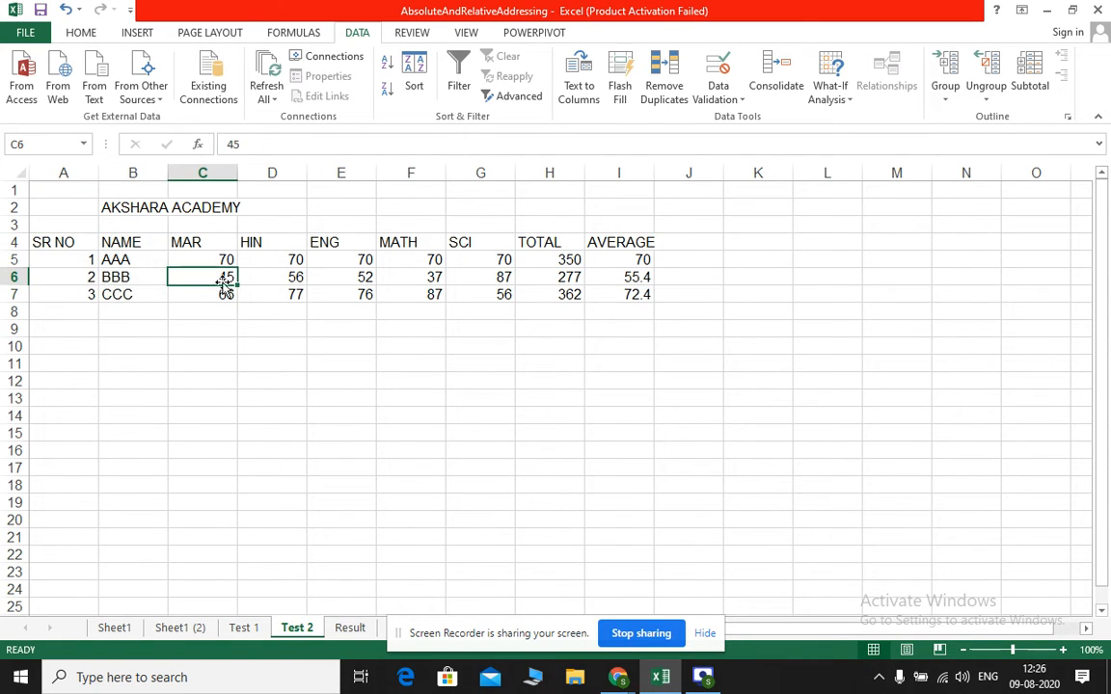
click(292, 280)
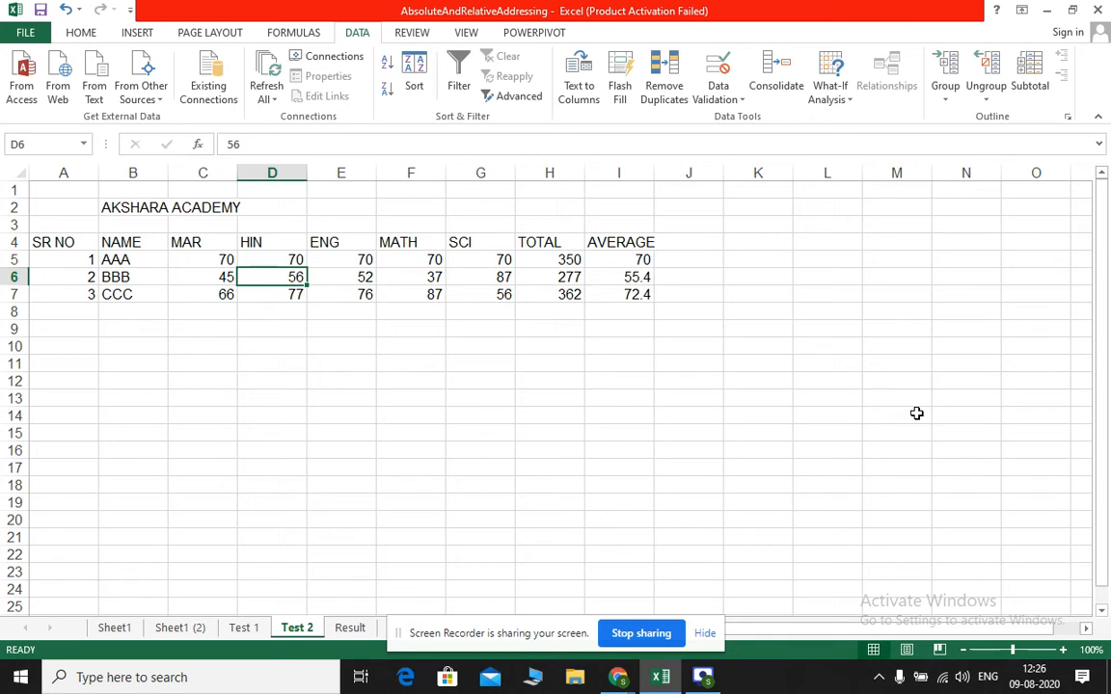
text(45)
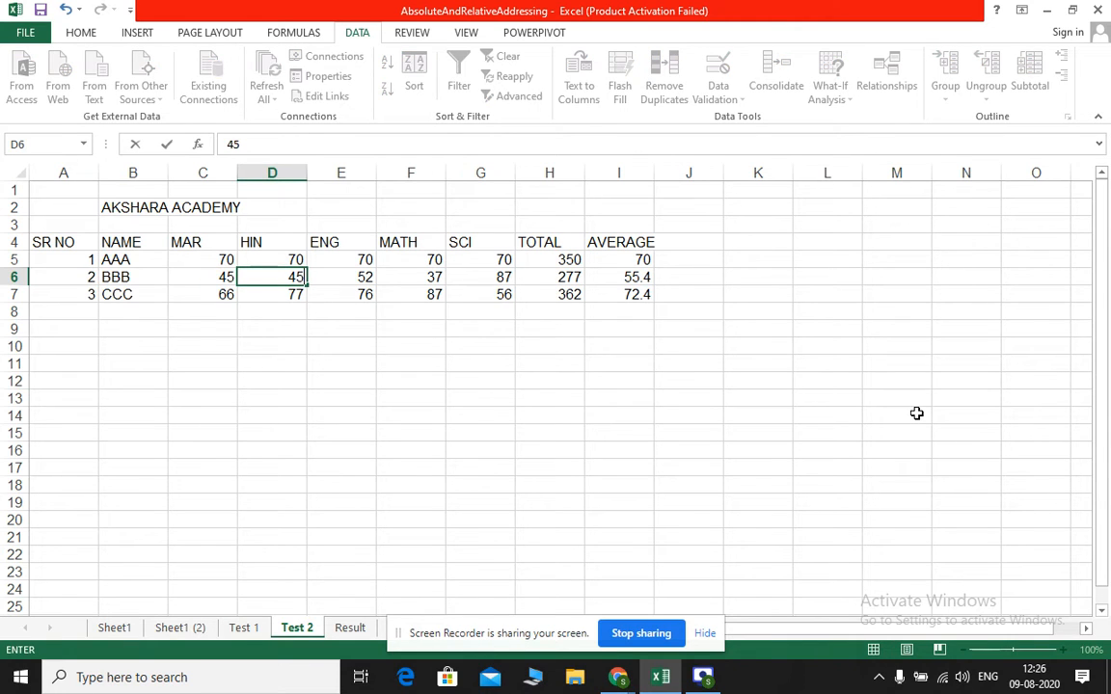
key(Tab)
text(45)
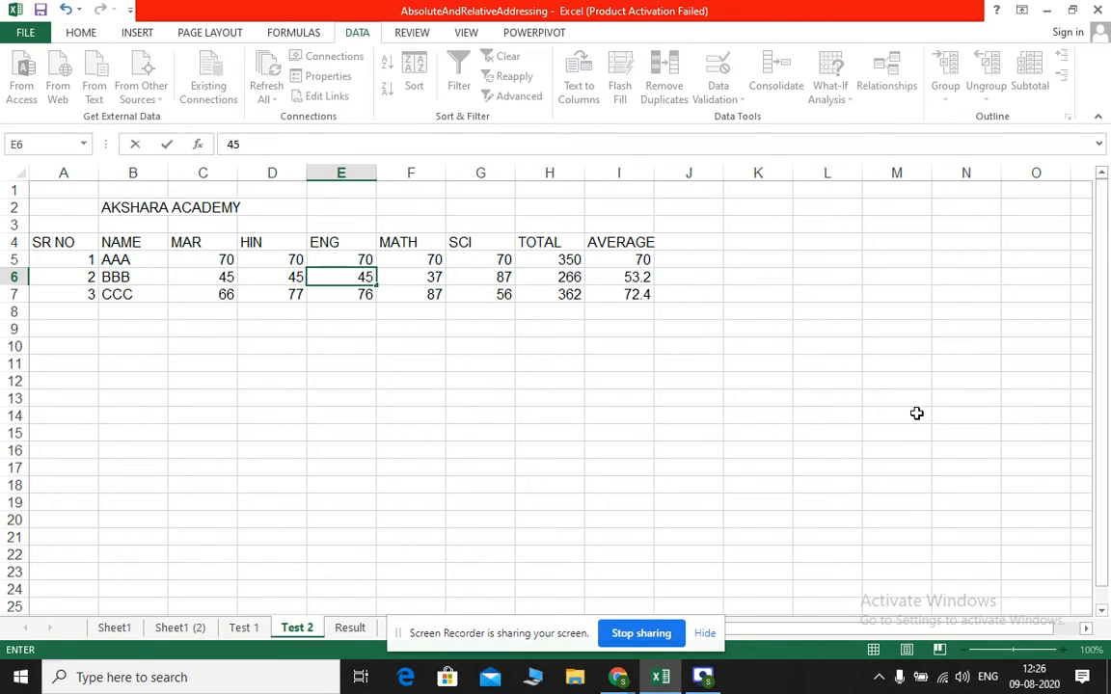
key(Tab)
text(45)
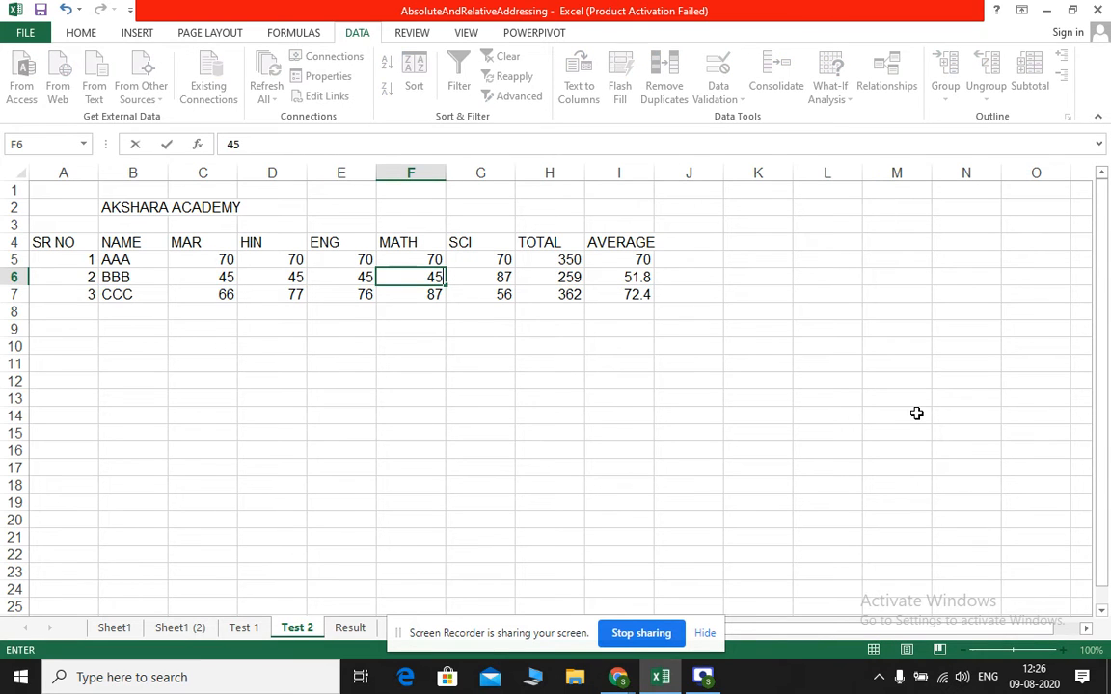
key(Tab)
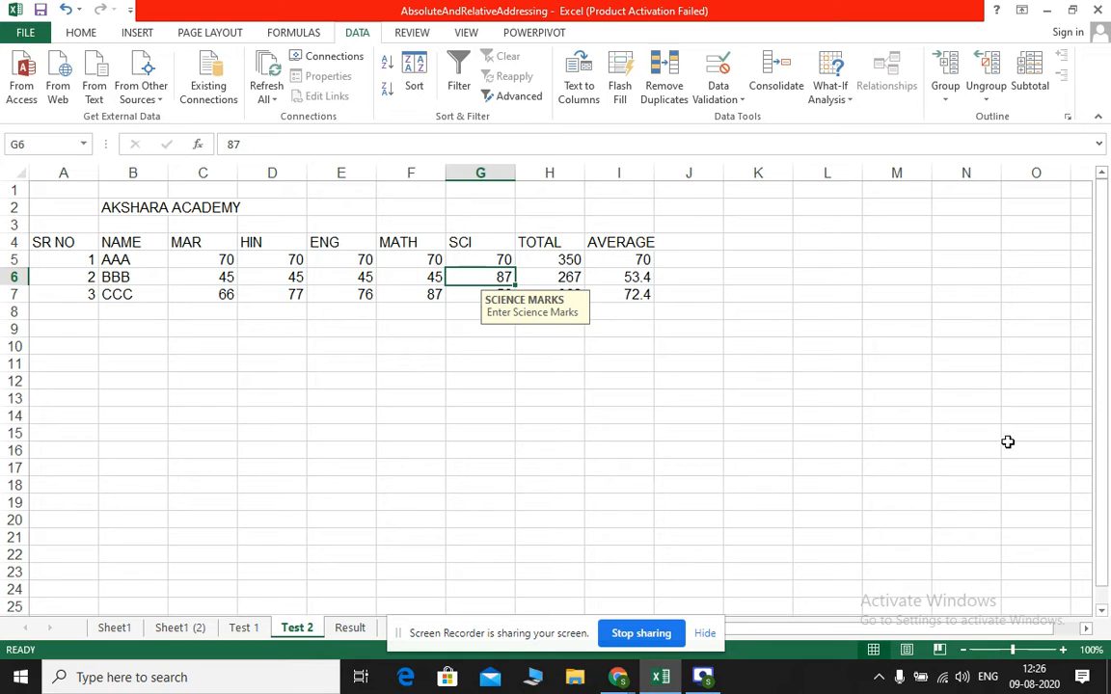
click(246, 628)
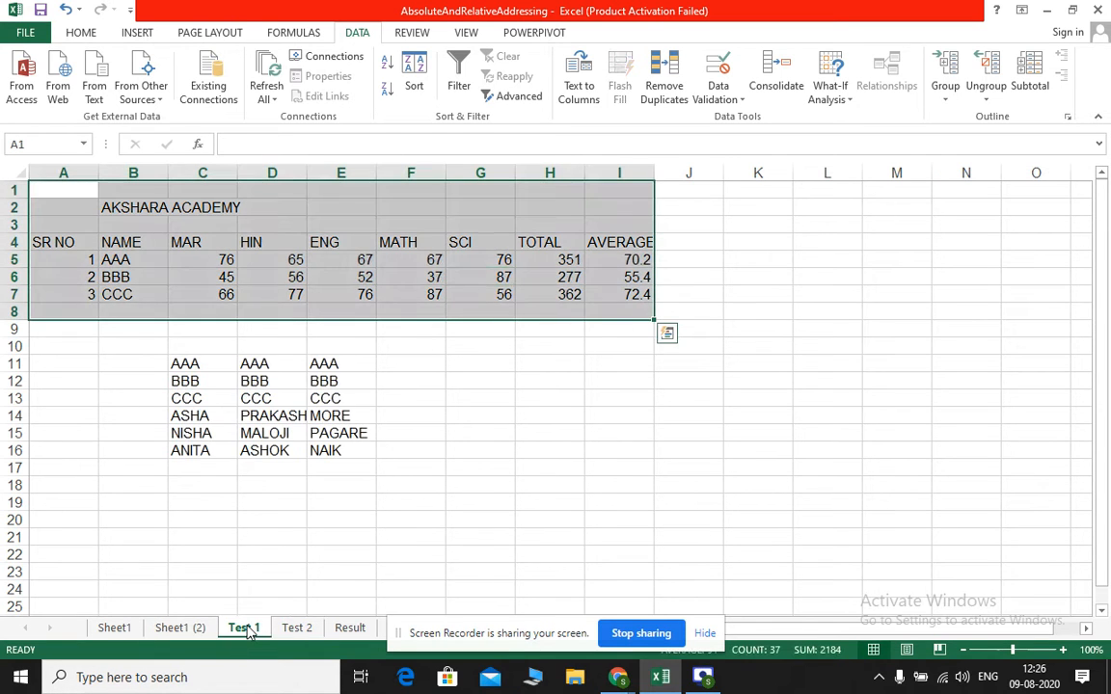
click(343, 630)
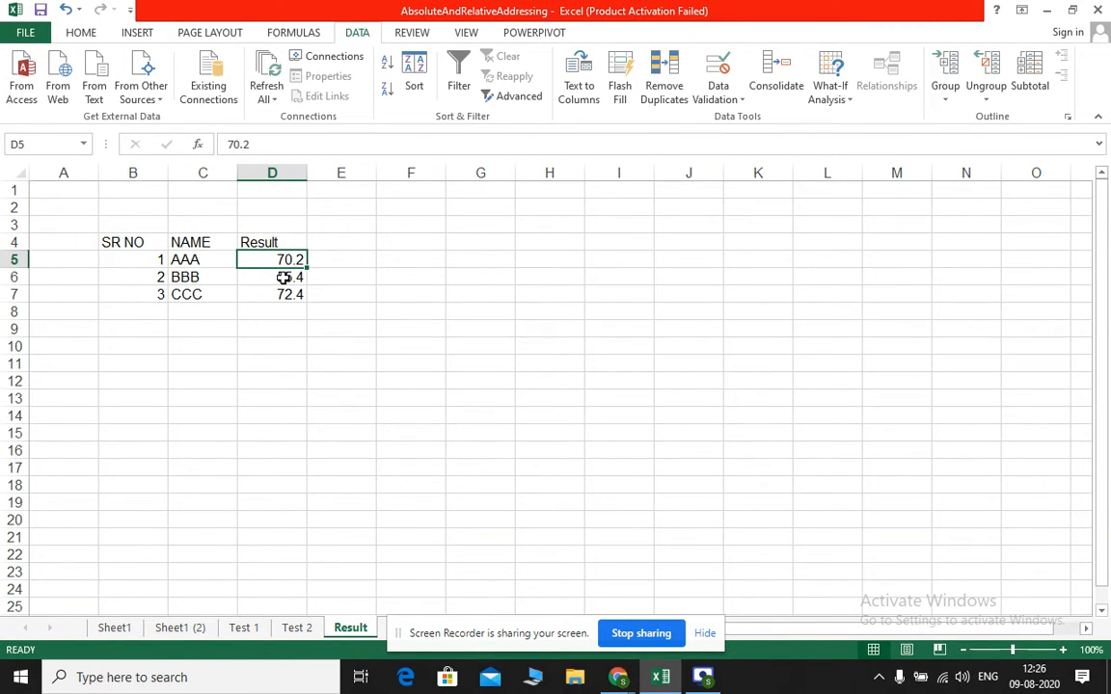
On the Test 2 sheet, fill CCC's MATH mark of 87 across the ENG, HIN and MAR cells in row 7
click(295, 628)
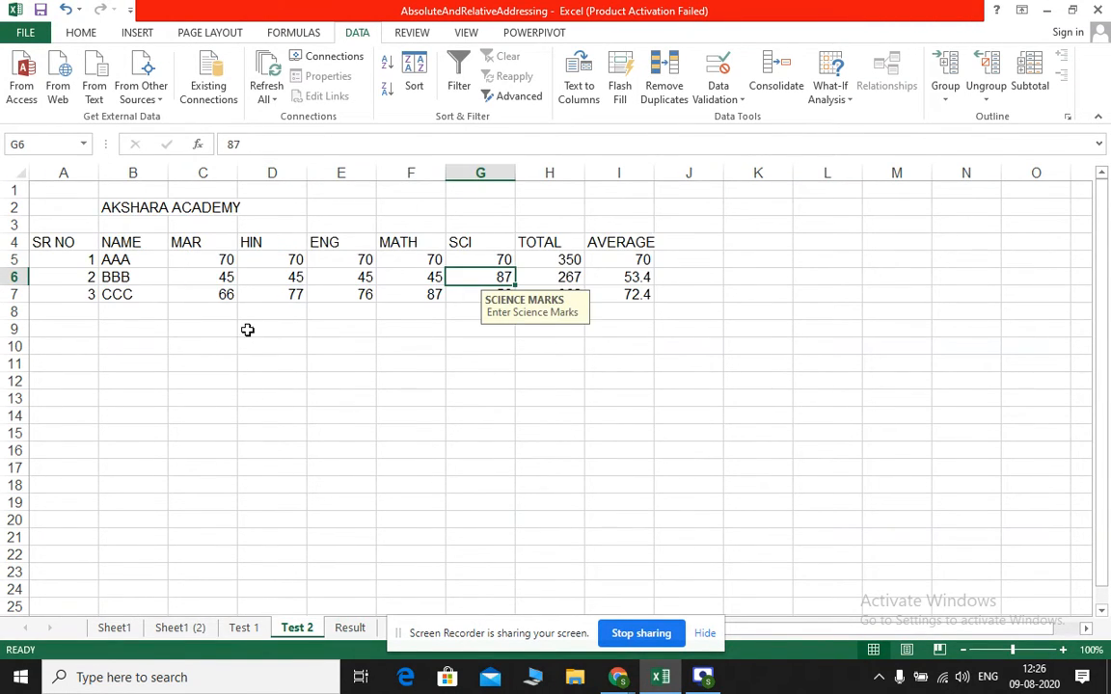
click(229, 294)
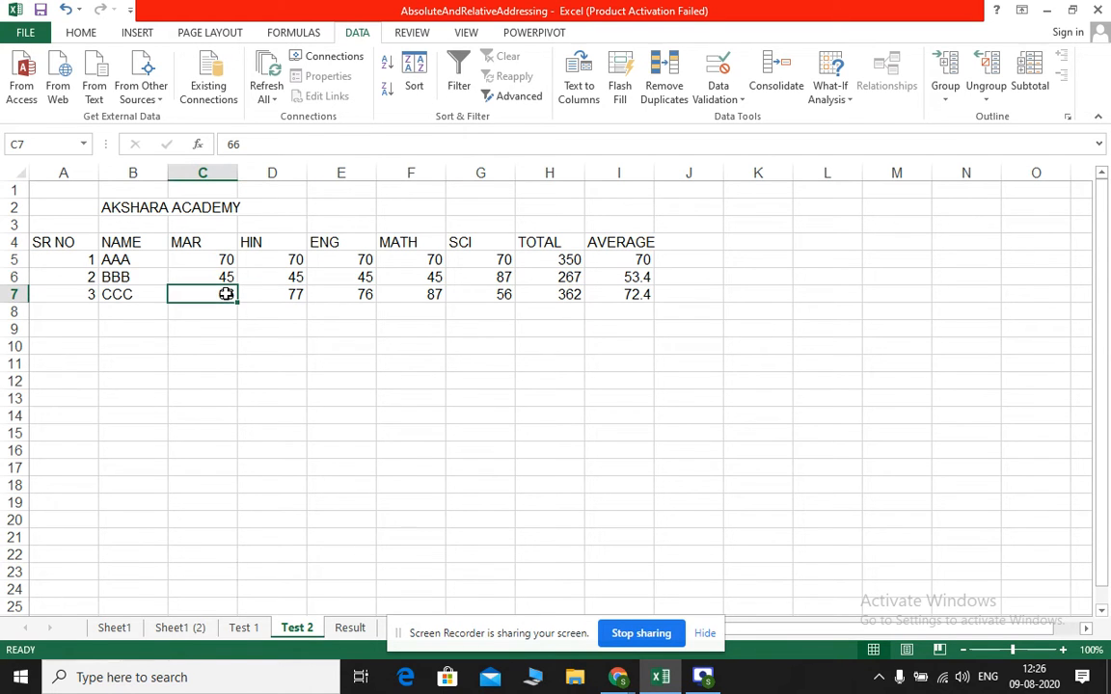
click(432, 295)
drag(446, 302, 201, 305)
drag(72, 301, 22, 292)
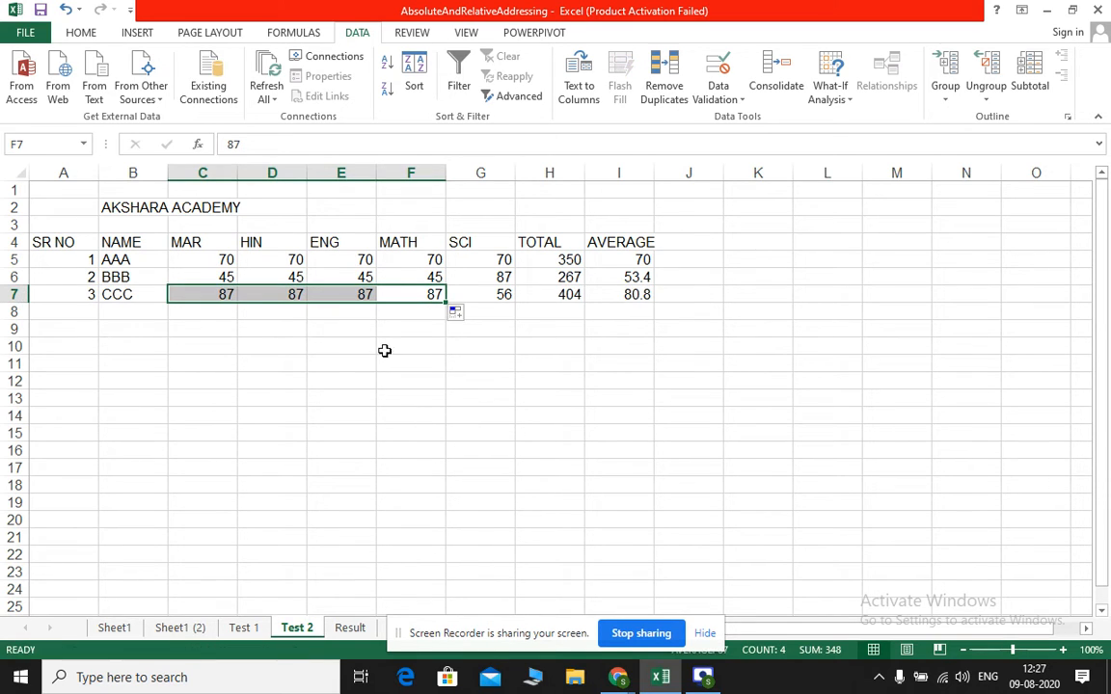
click(343, 398)
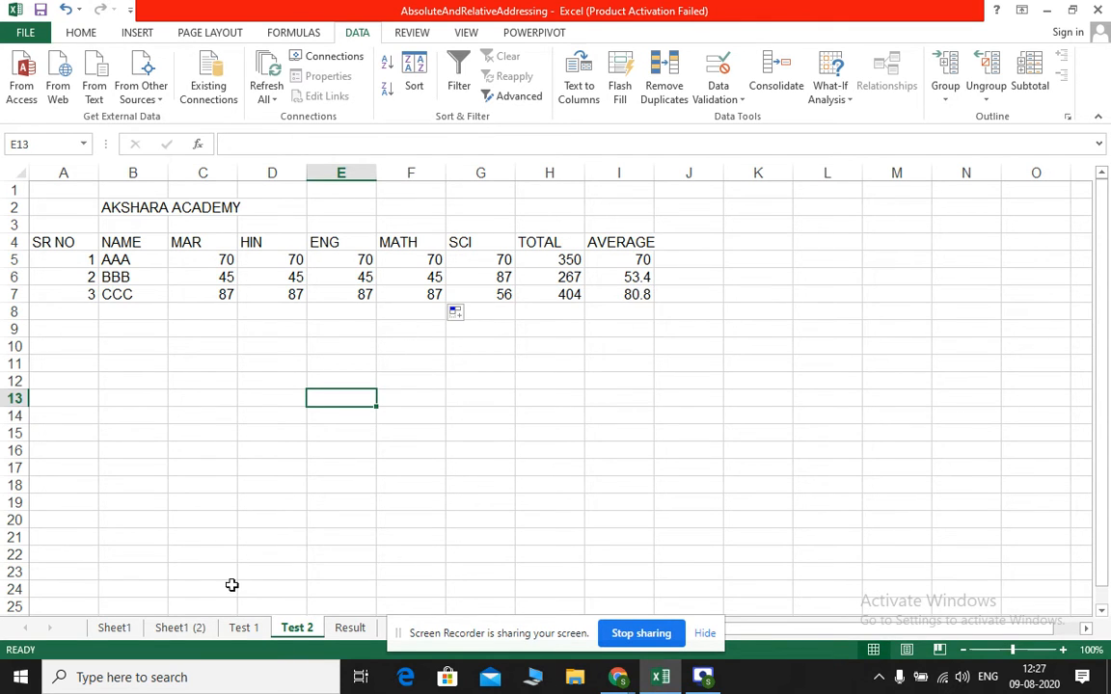
Compare the Test 1 averages with CCC's consolidated value in D7 of the Result sheet
click(241, 628)
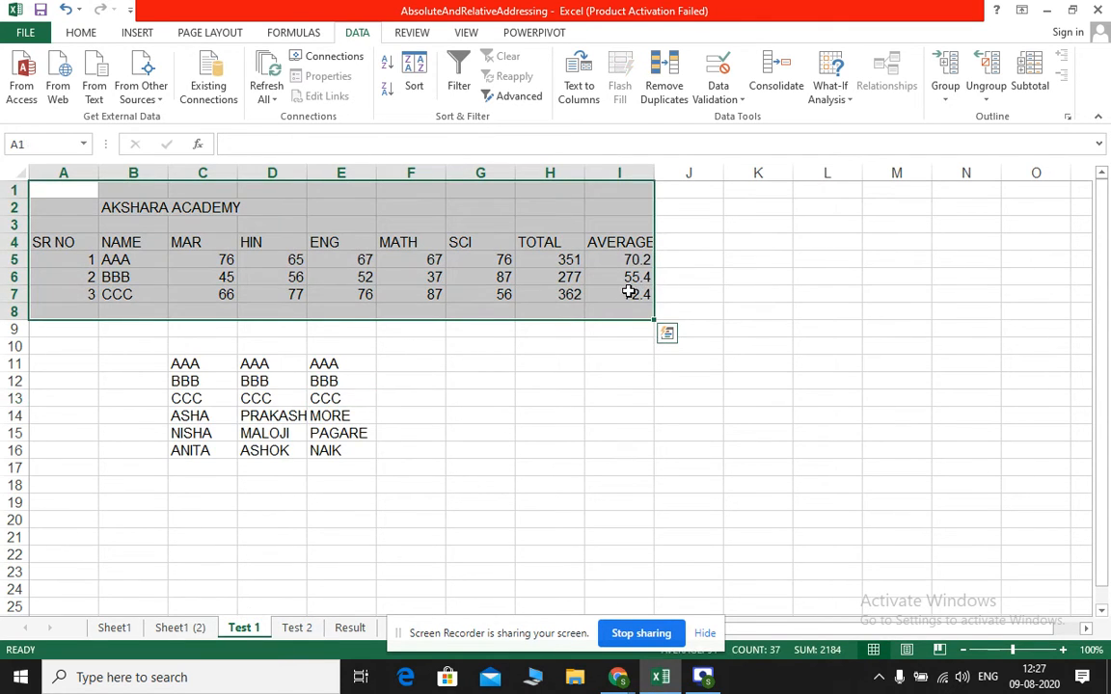
click(357, 627)
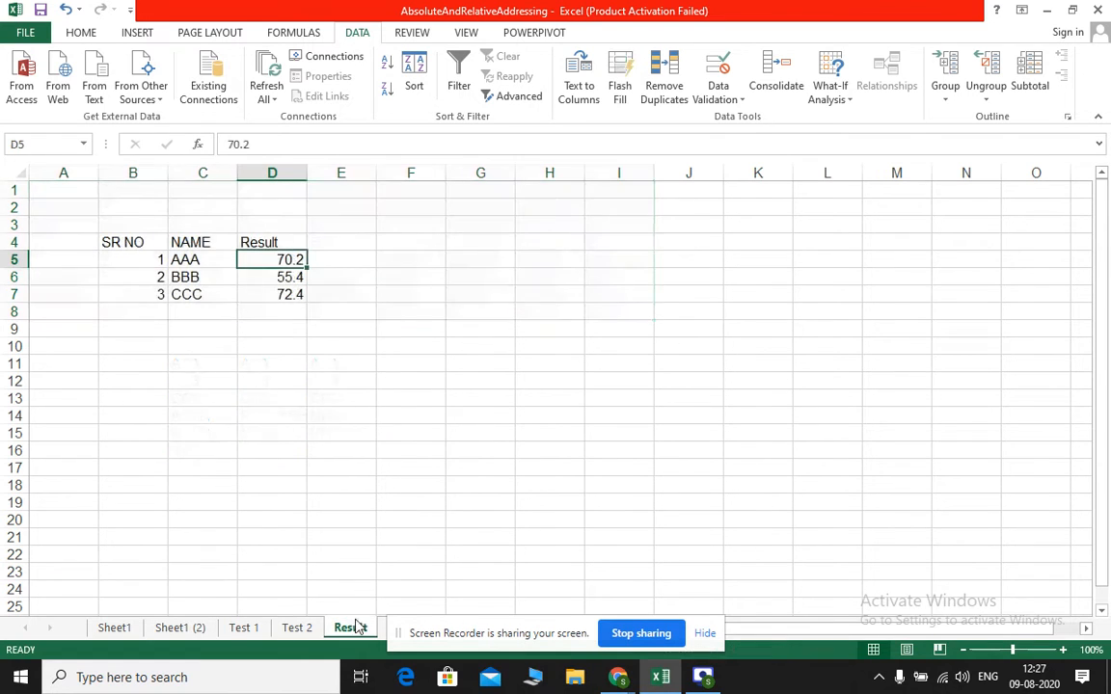
click(287, 294)
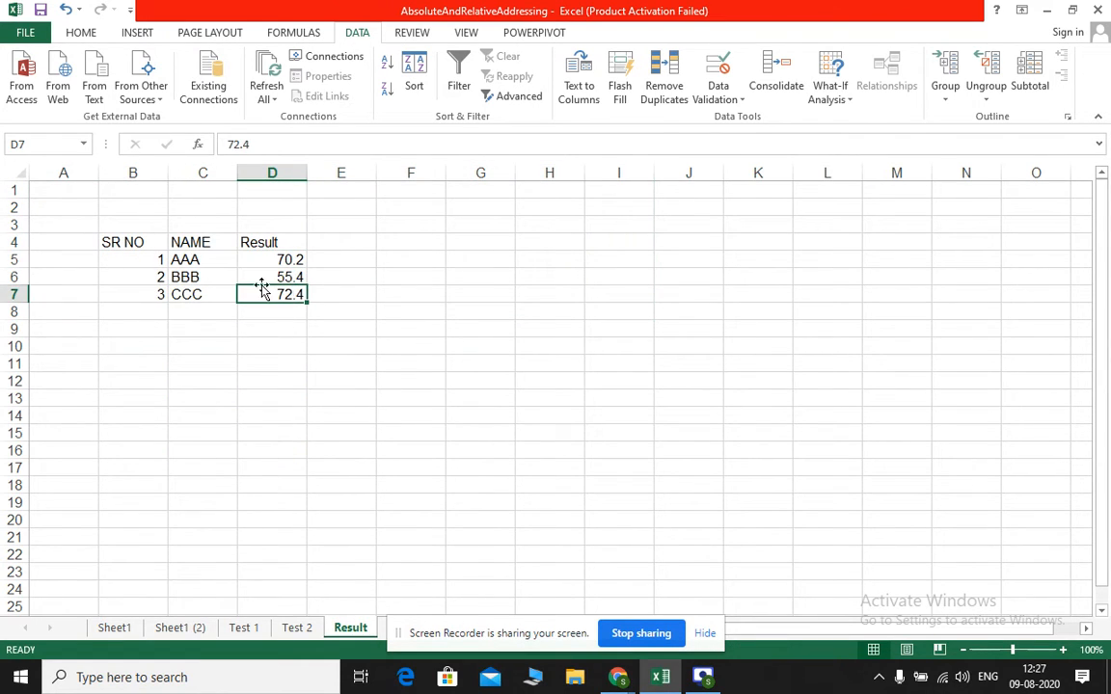
Rerun the Max consolidation at D5 of the Result sheet with links created to the source data
click(290, 259)
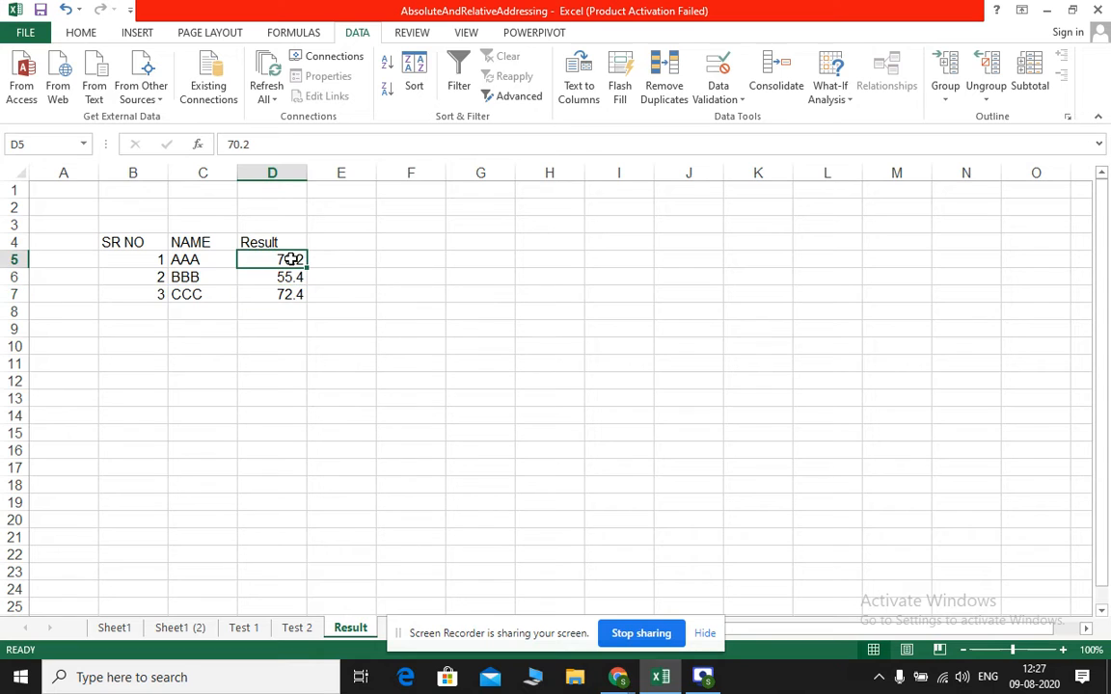
click(771, 79)
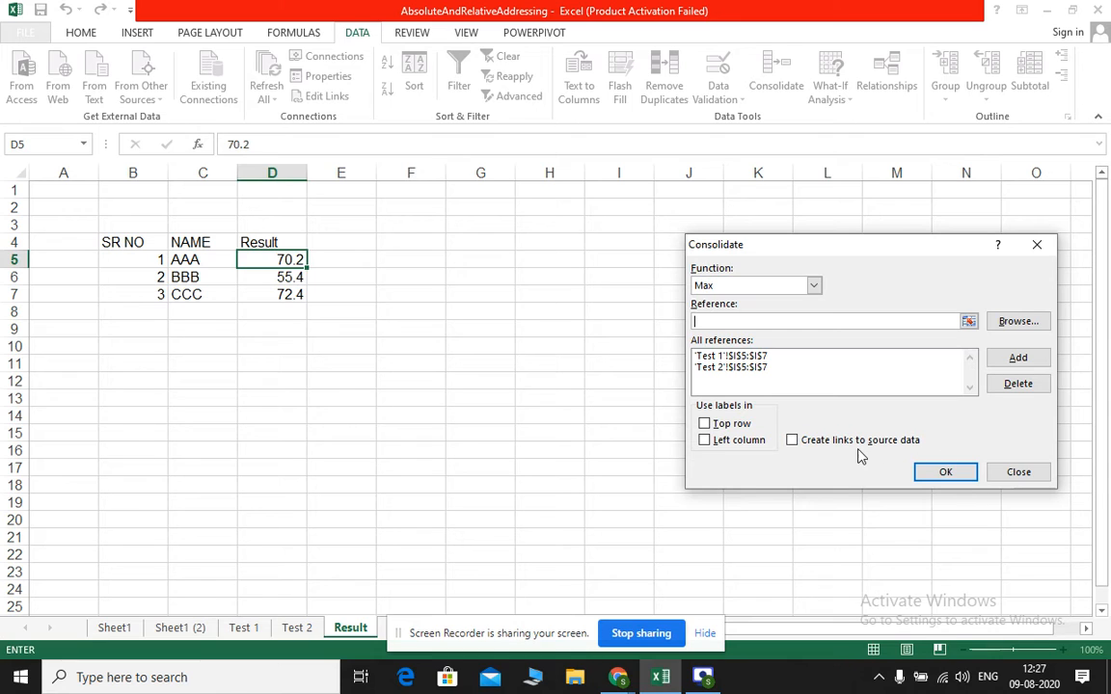
click(791, 442)
click(944, 473)
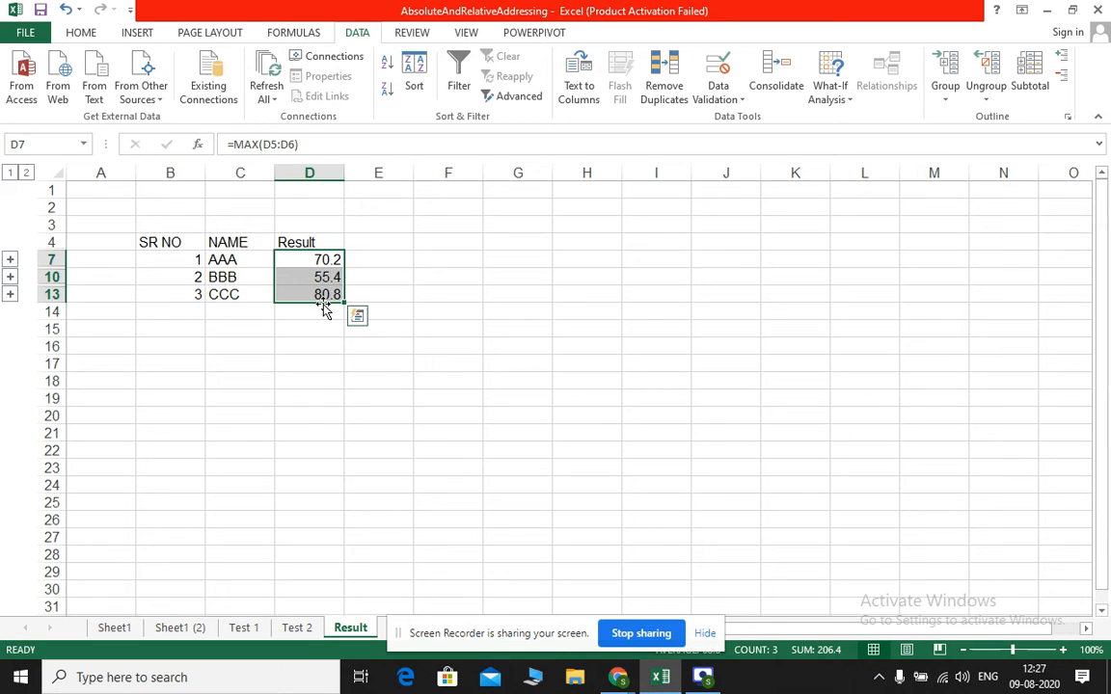
Compare the students' averages on the Test 2 and Test 1 sheets with the linked results
click(298, 627)
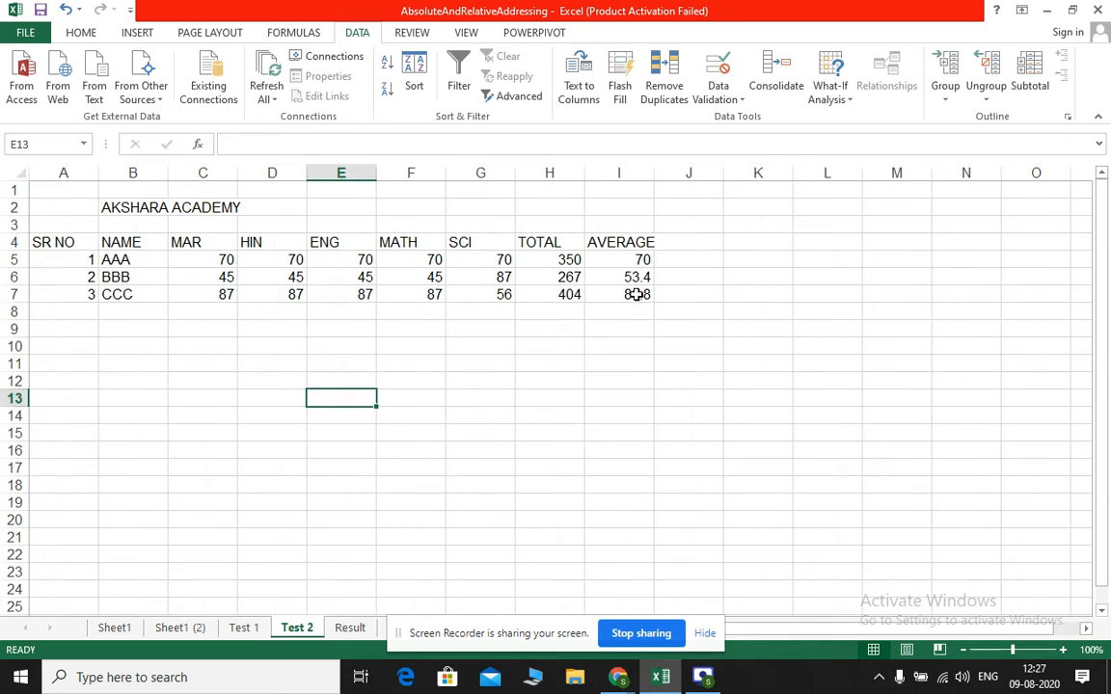
click(244, 628)
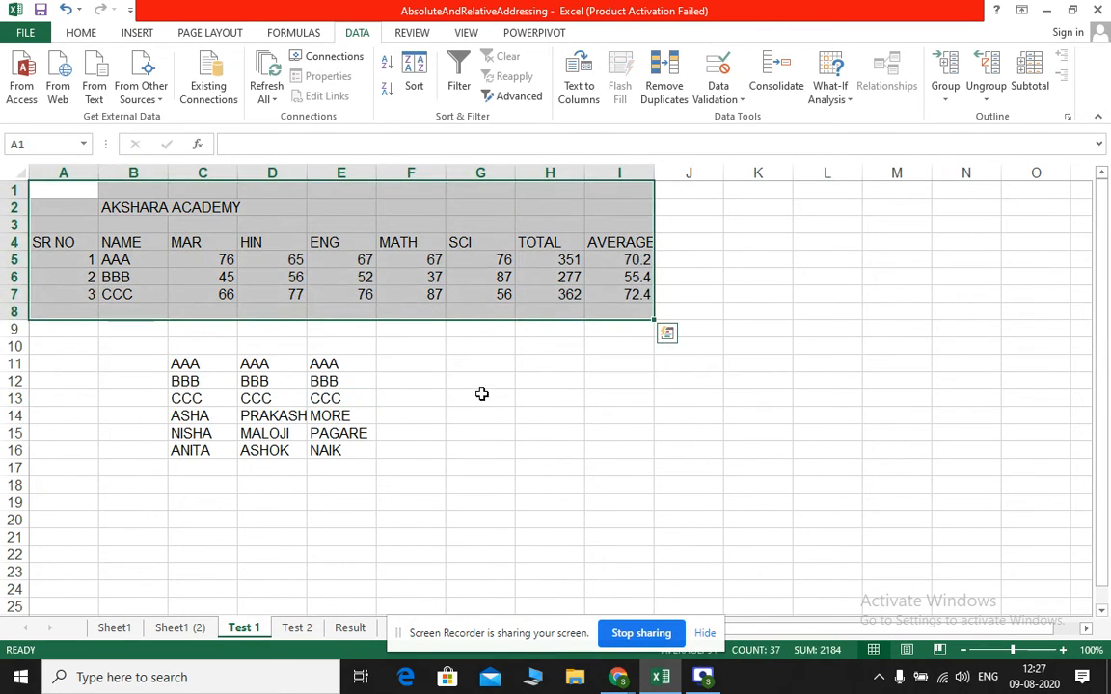
click(481, 395)
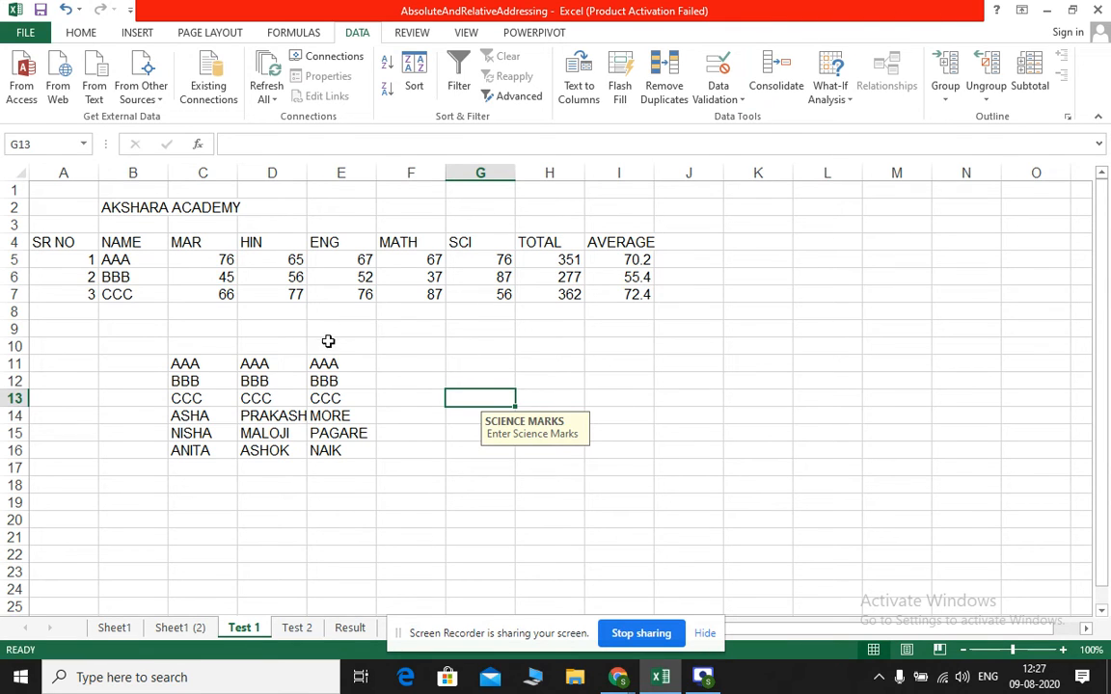
click(639, 399)
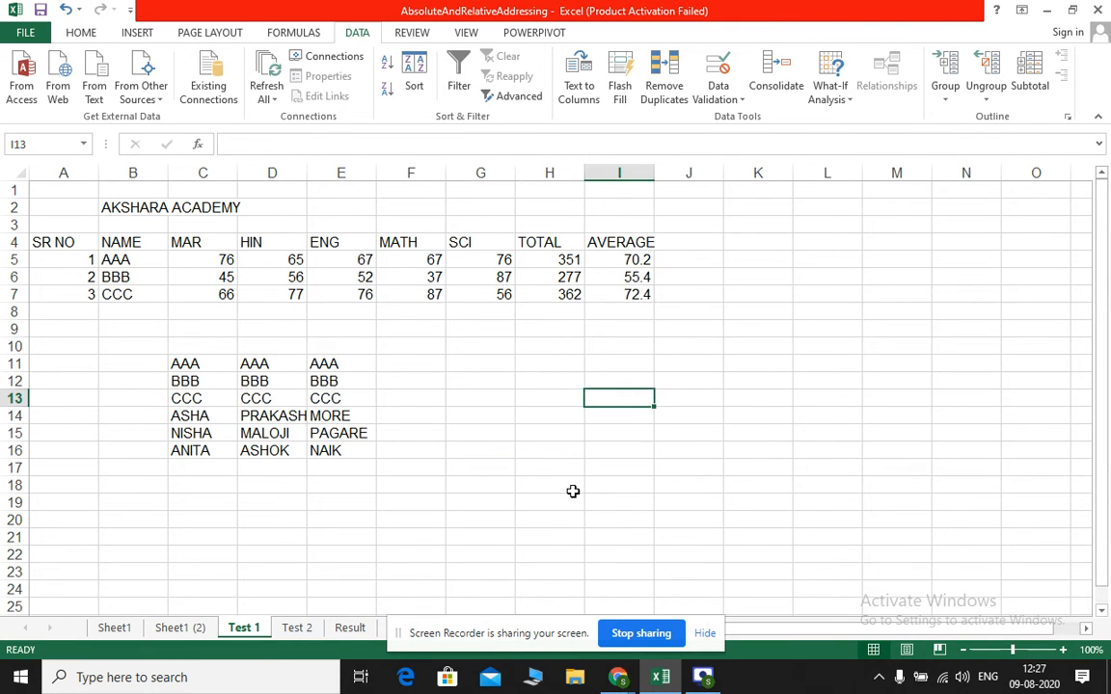
click(573, 489)
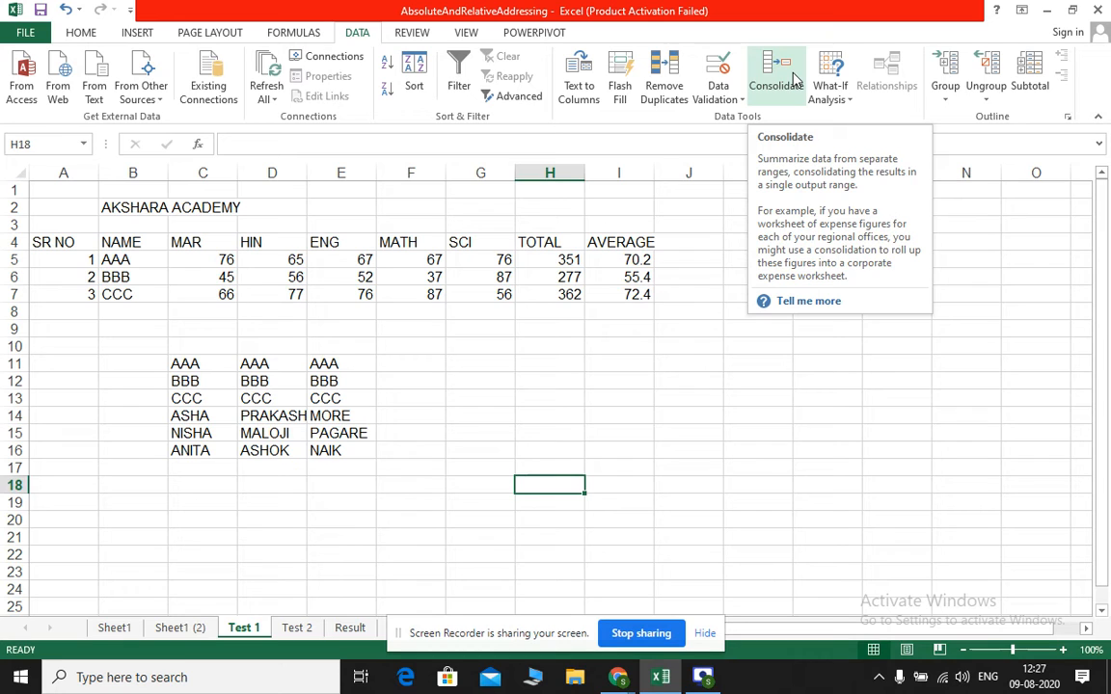
click(841, 96)
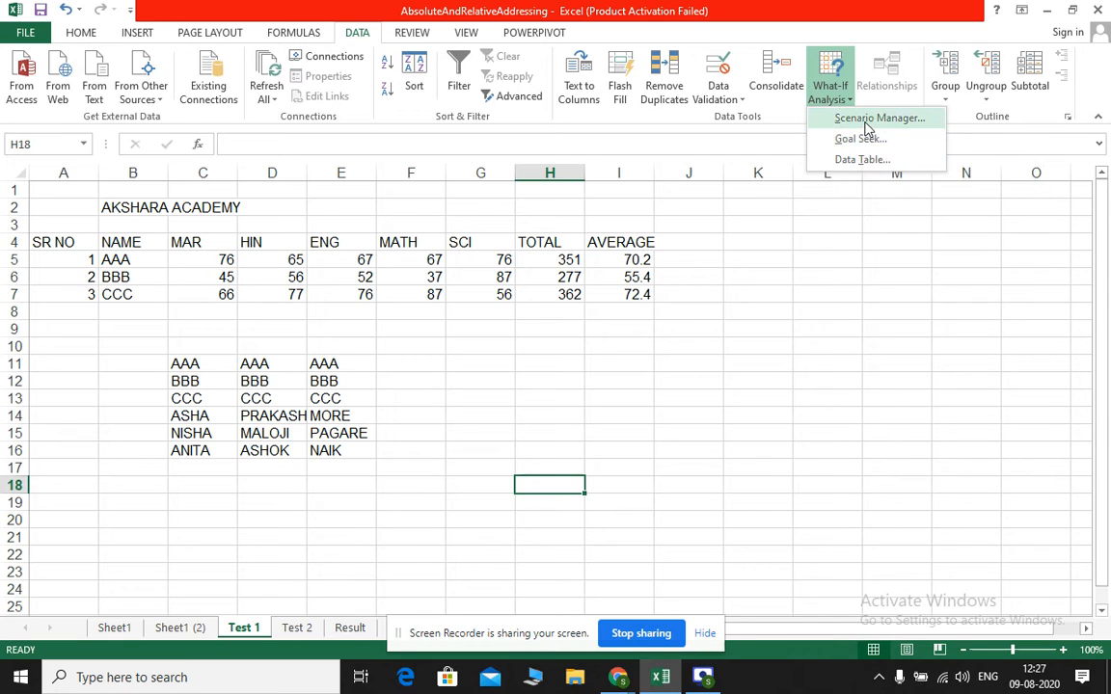
click(511, 403)
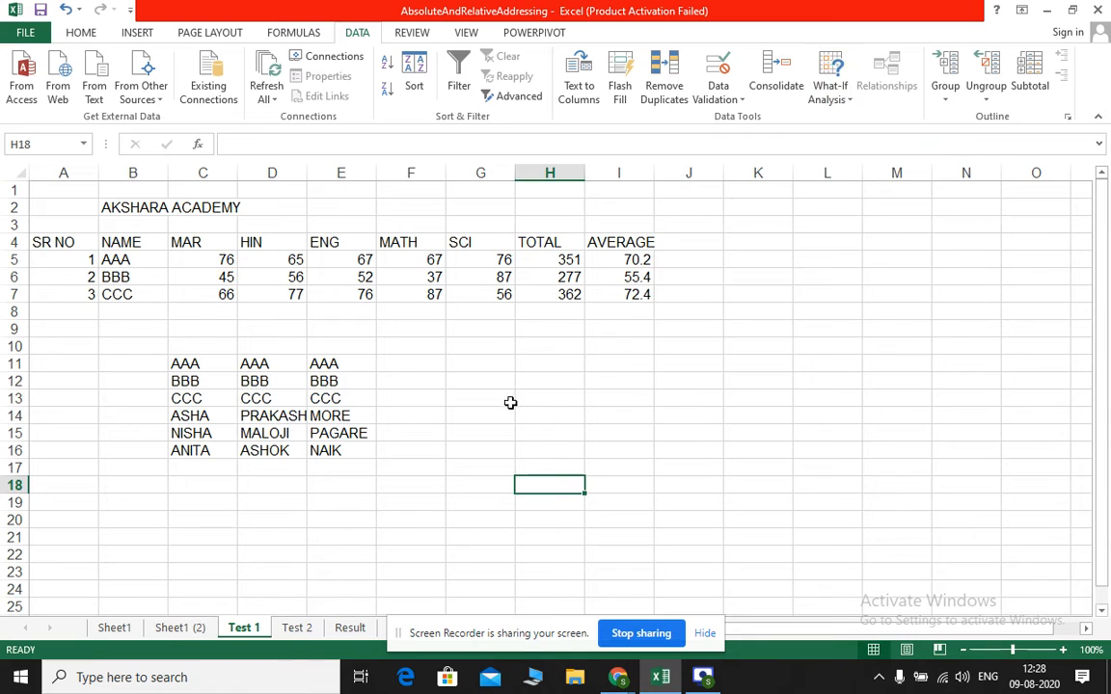
click(297, 628)
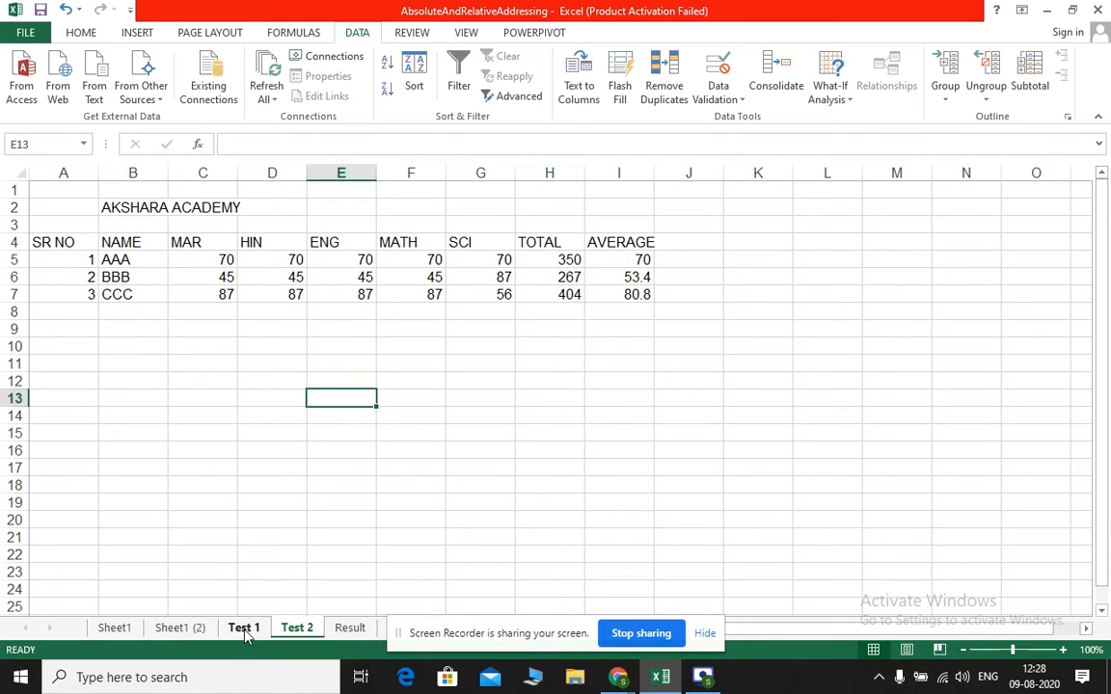
click(244, 628)
click(297, 628)
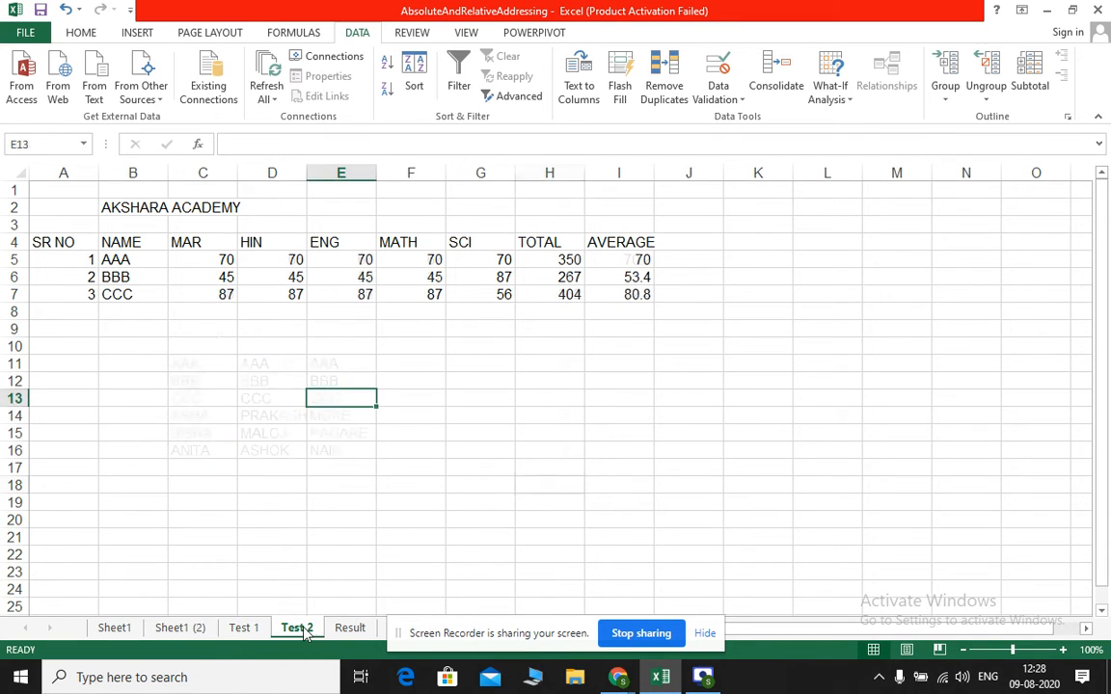
click(249, 628)
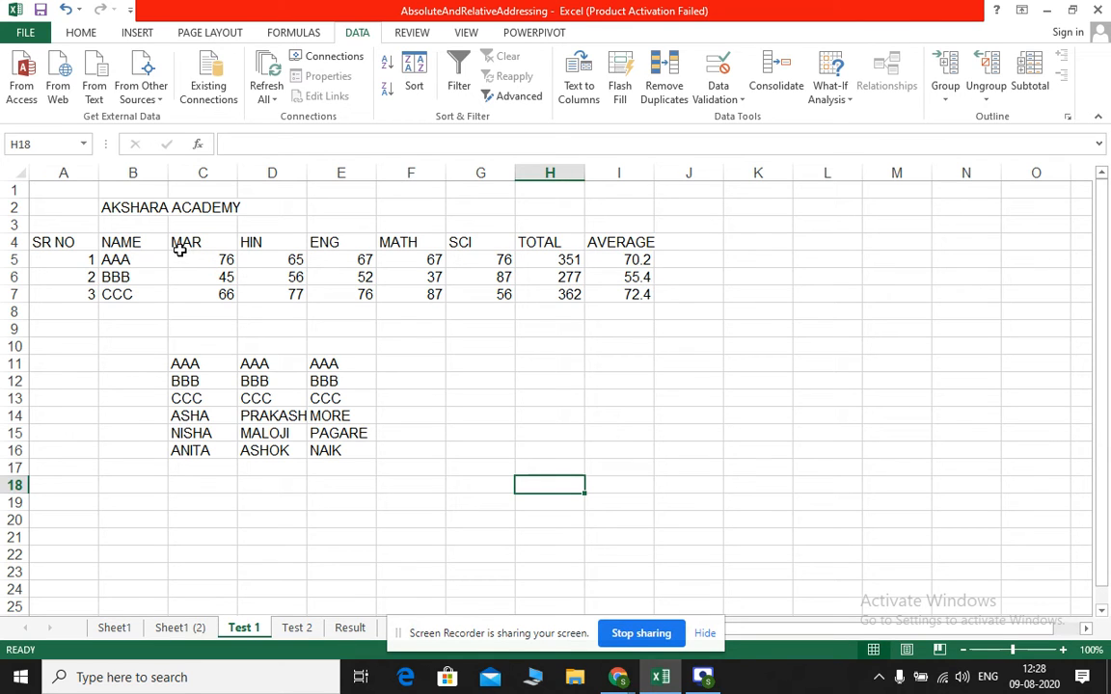
On the Test 1 sheet, add a scenario named test1 with AAA's marks in C5:G5 as changing cells, keeping their existing values
drag(187, 255, 568, 258)
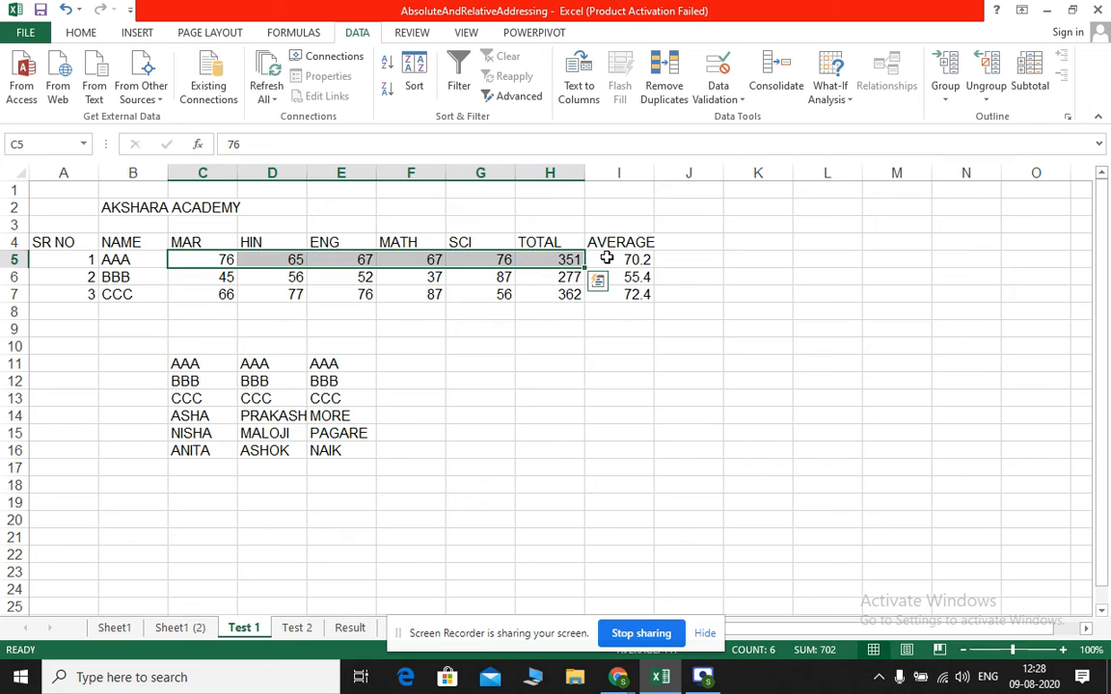
click(606, 260)
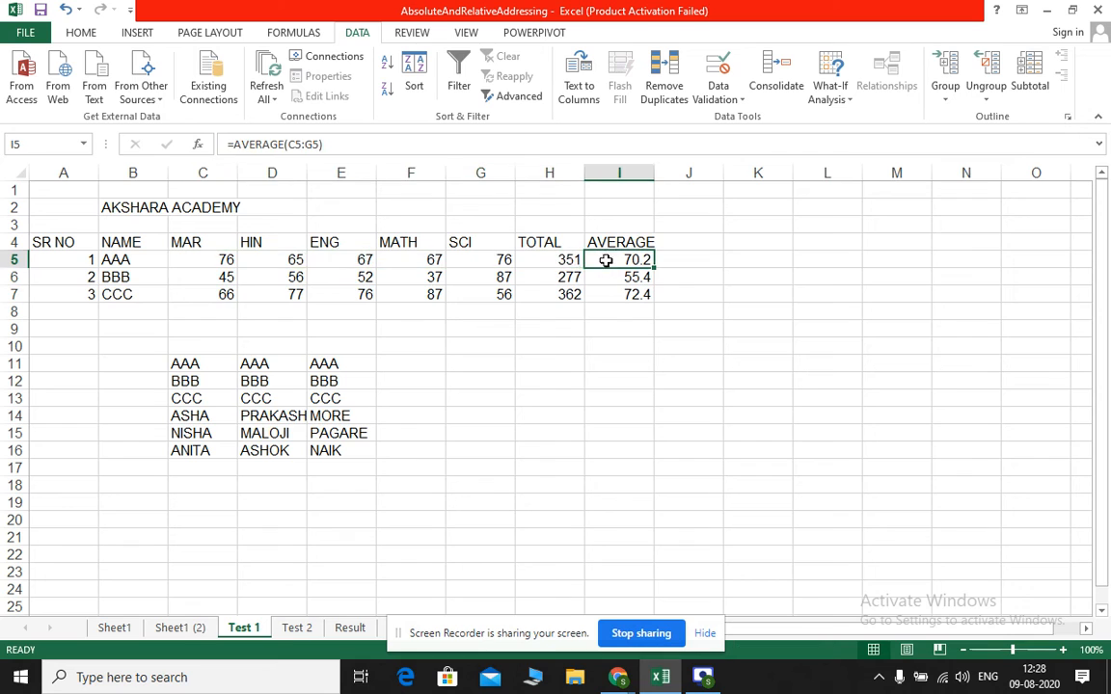
click(210, 258)
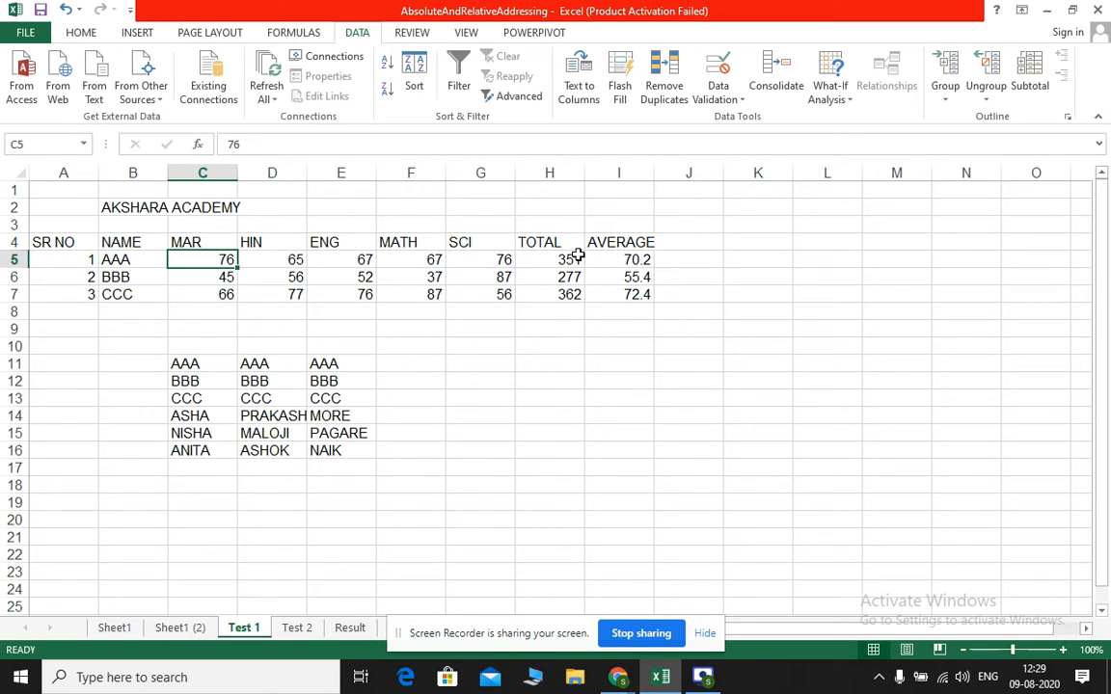
click(847, 93)
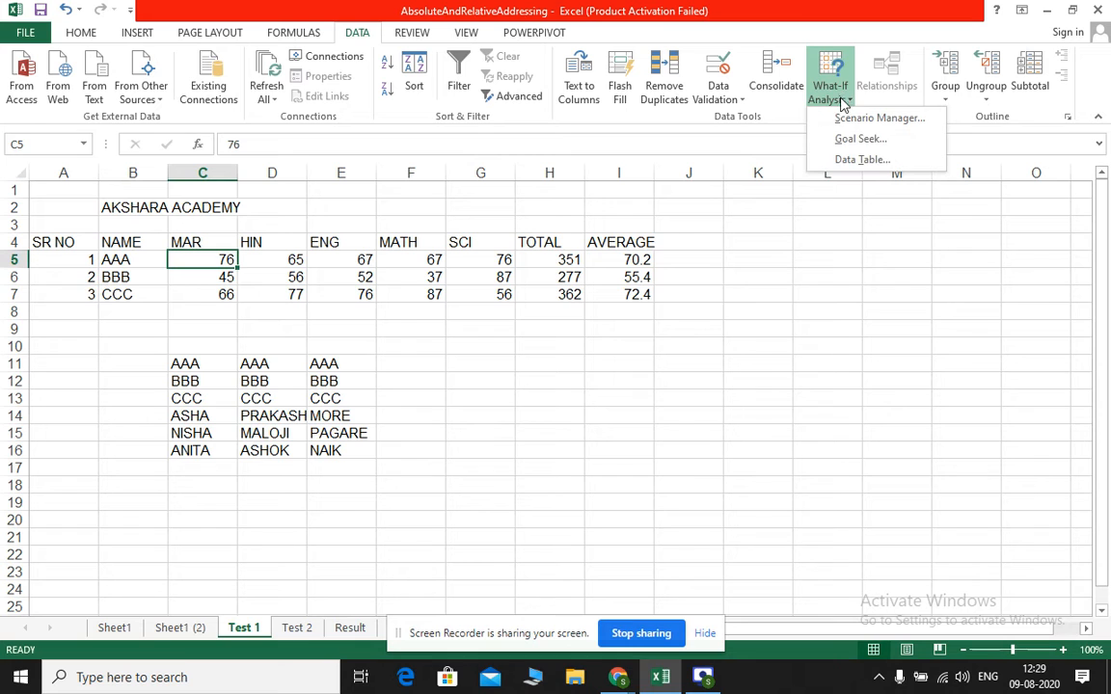
click(845, 118)
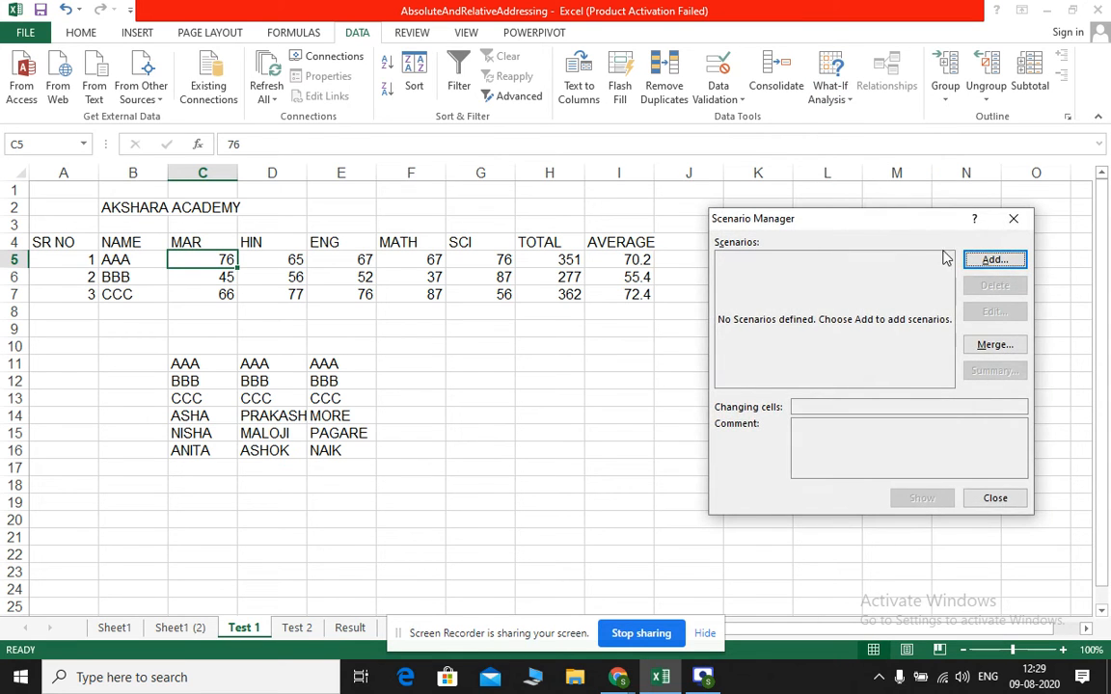
click(994, 262)
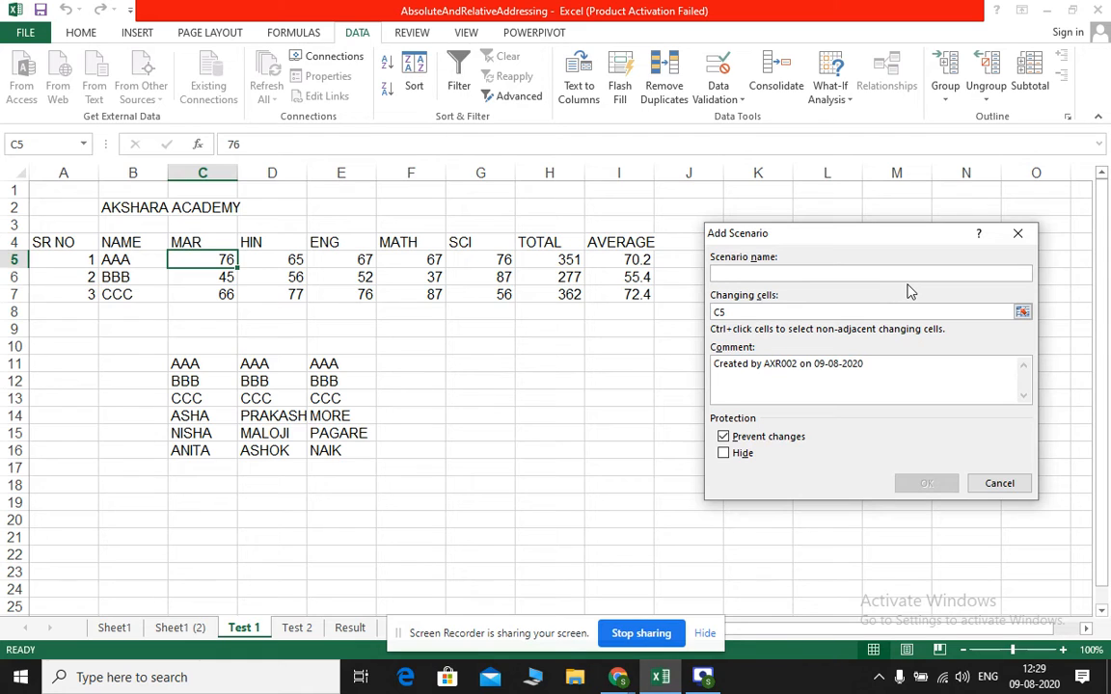
text(test1)
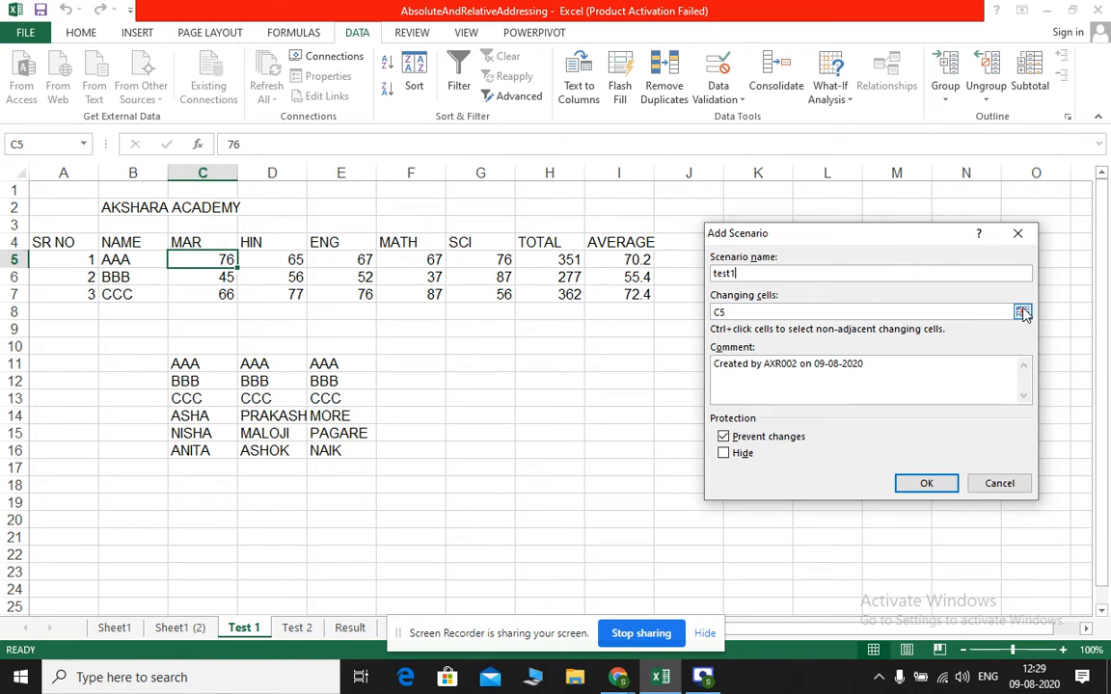
click(1022, 313)
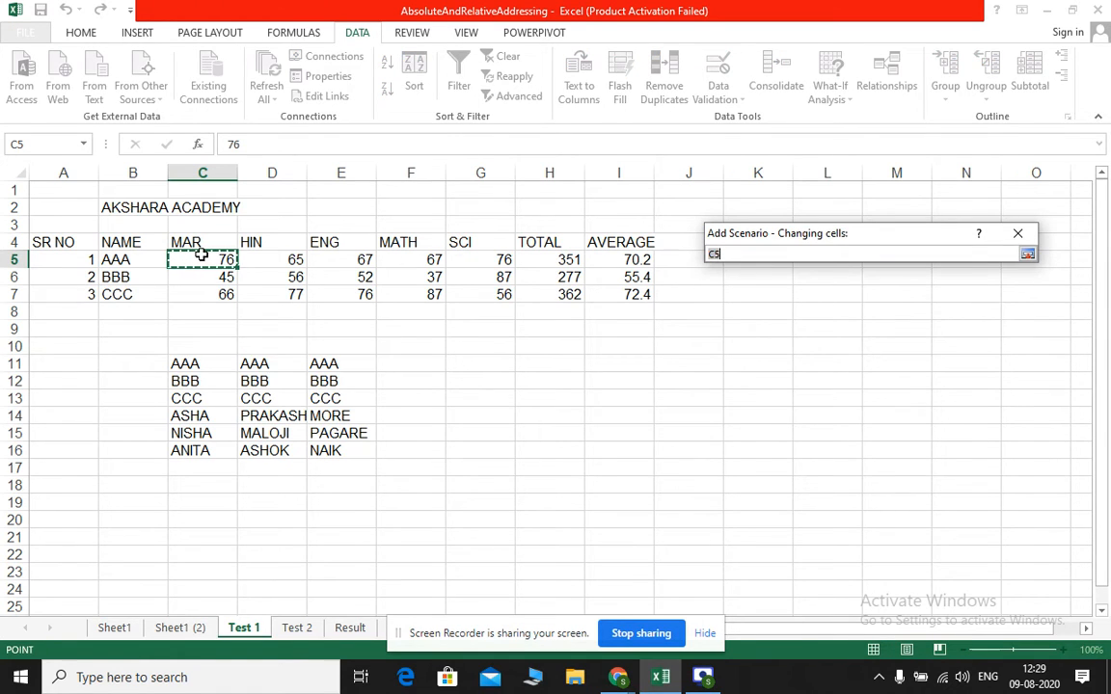
drag(238, 258, 479, 262)
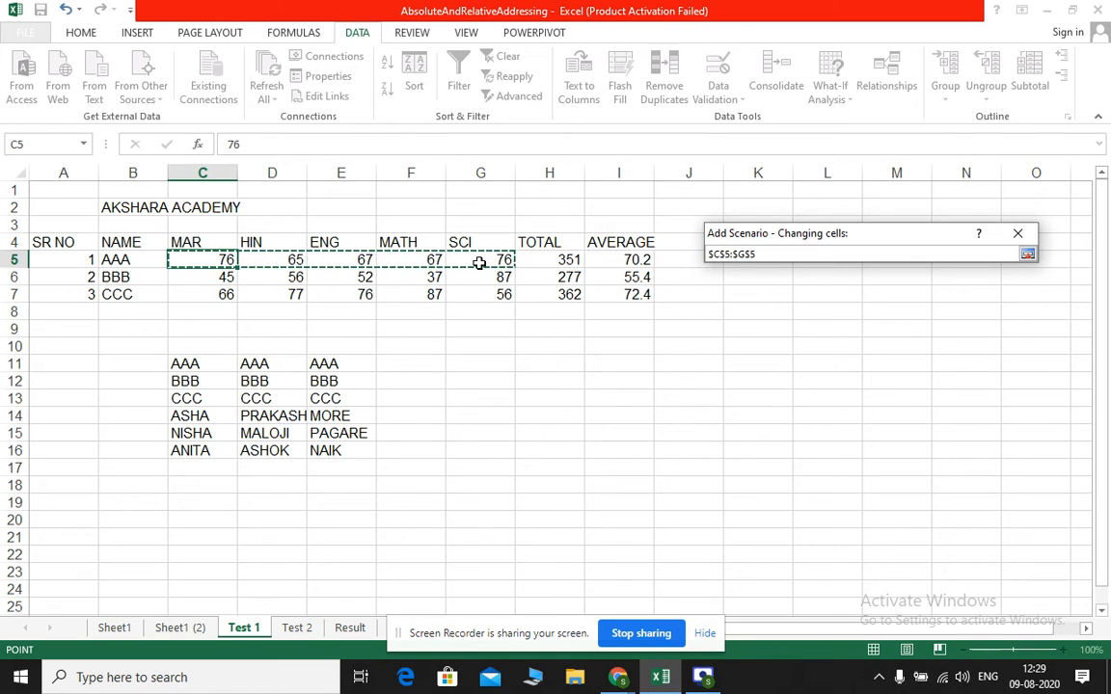
click(1027, 254)
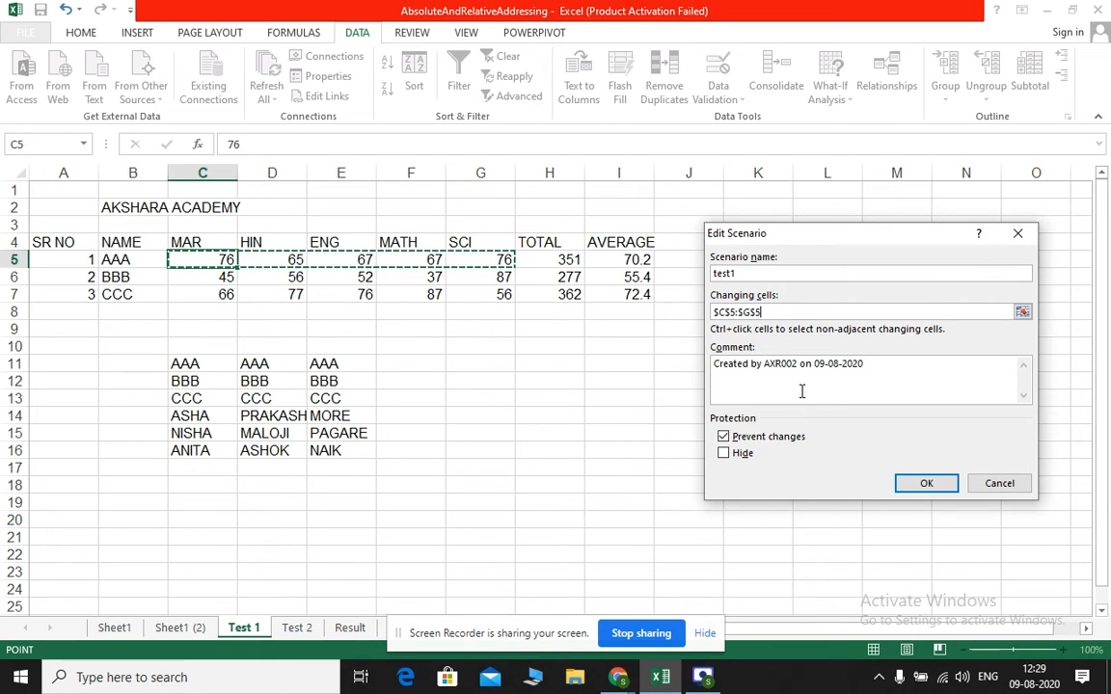
click(919, 486)
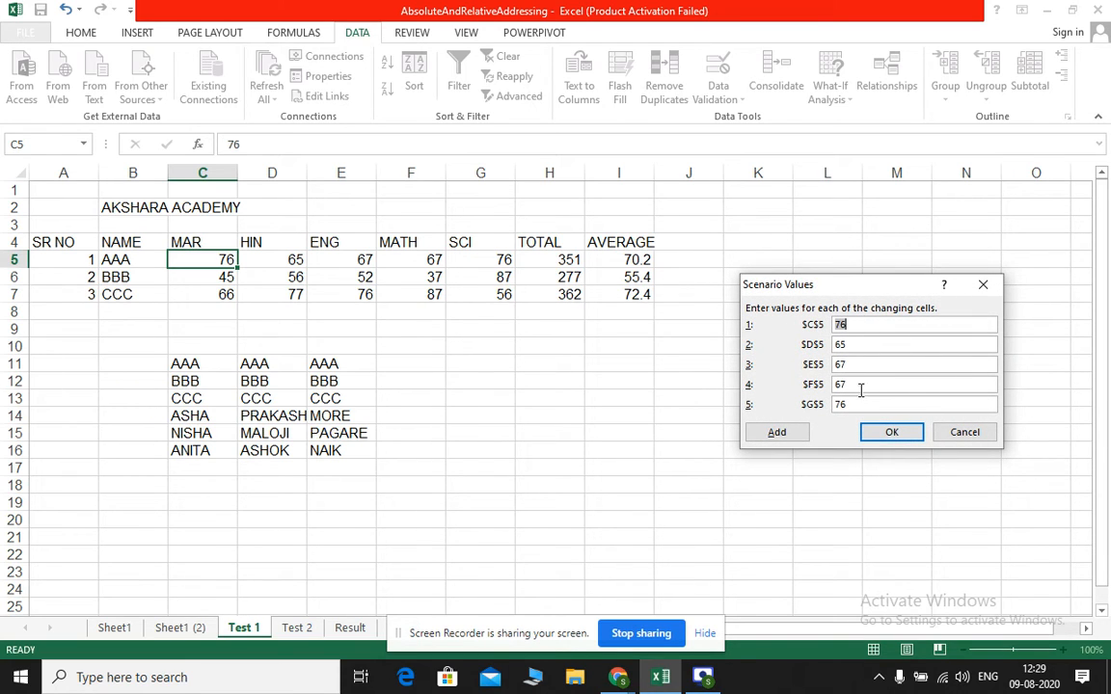
click(906, 436)
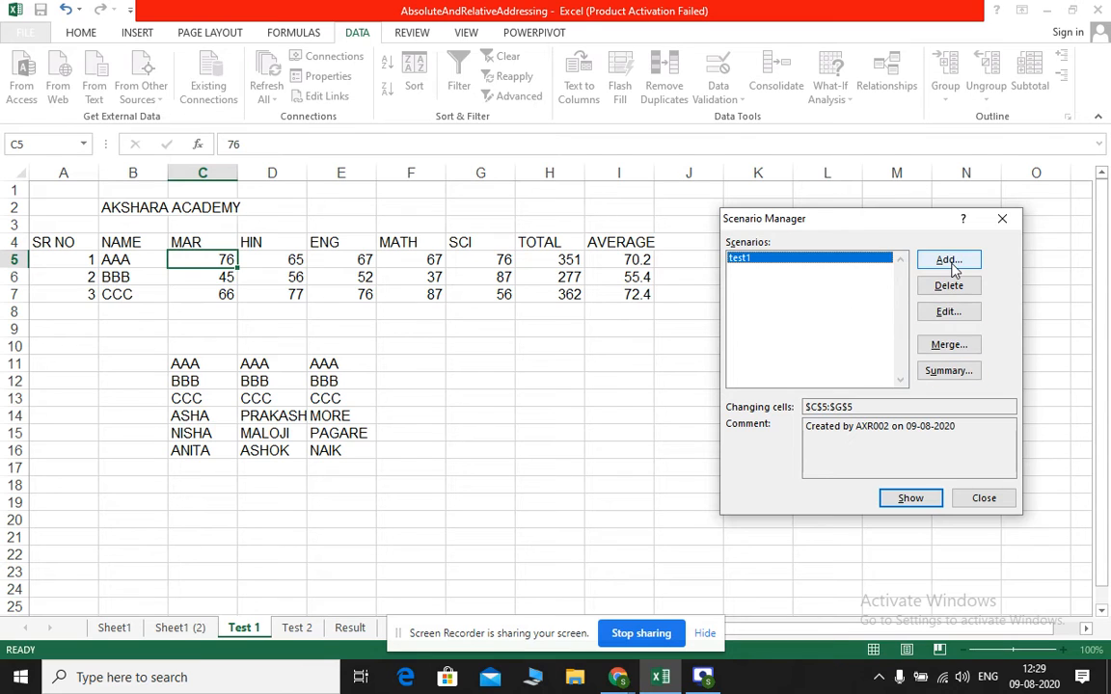
Generate a scenario summary report with H5 and I5 as result cells and compare it with the Test 1 marks
click(948, 371)
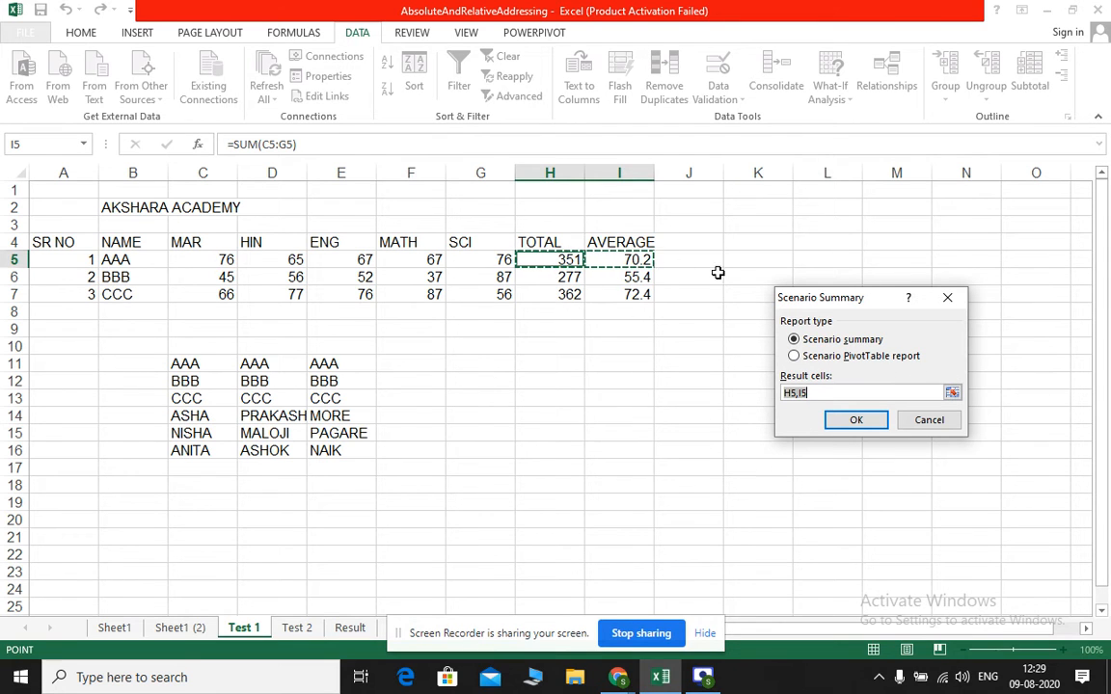
click(851, 424)
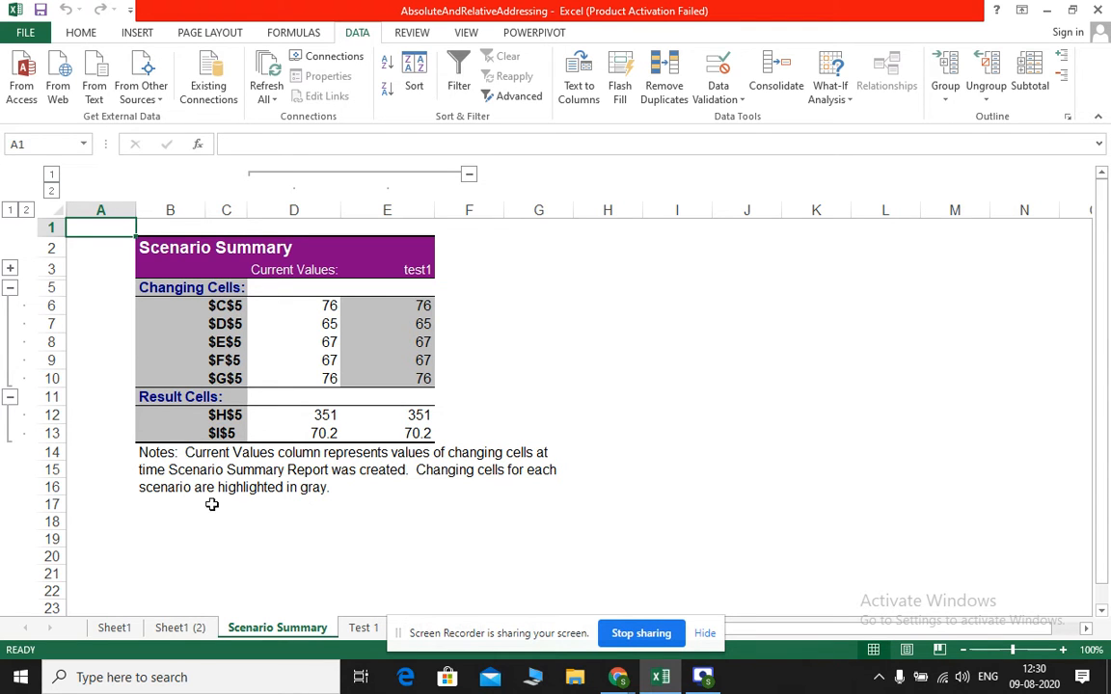
click(179, 628)
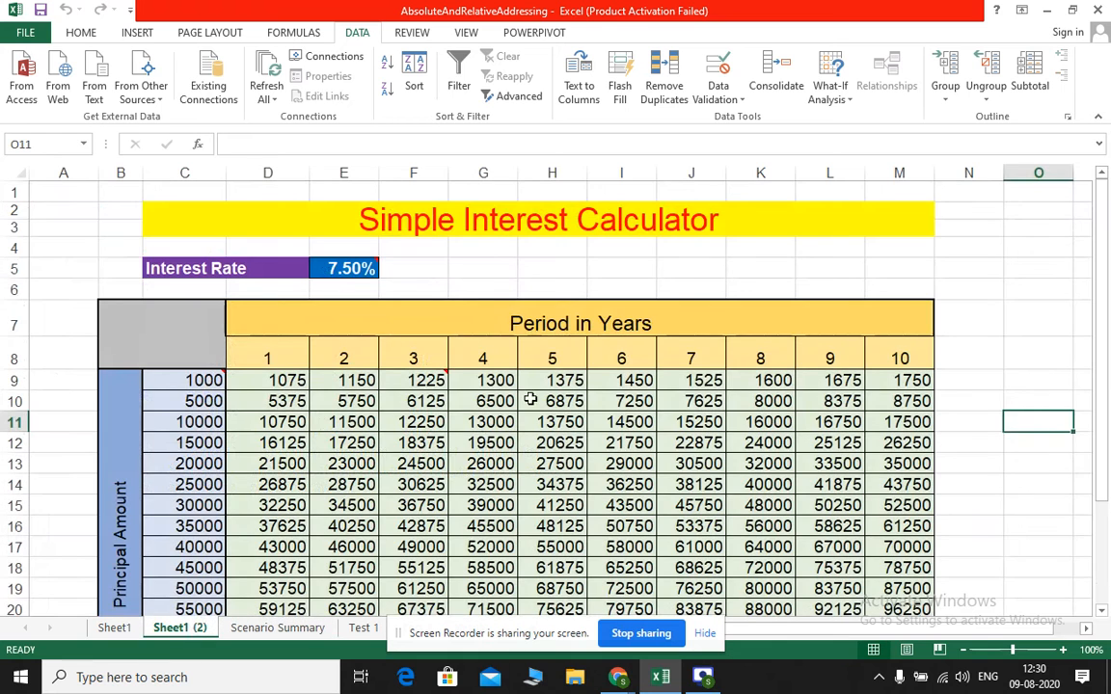
click(359, 628)
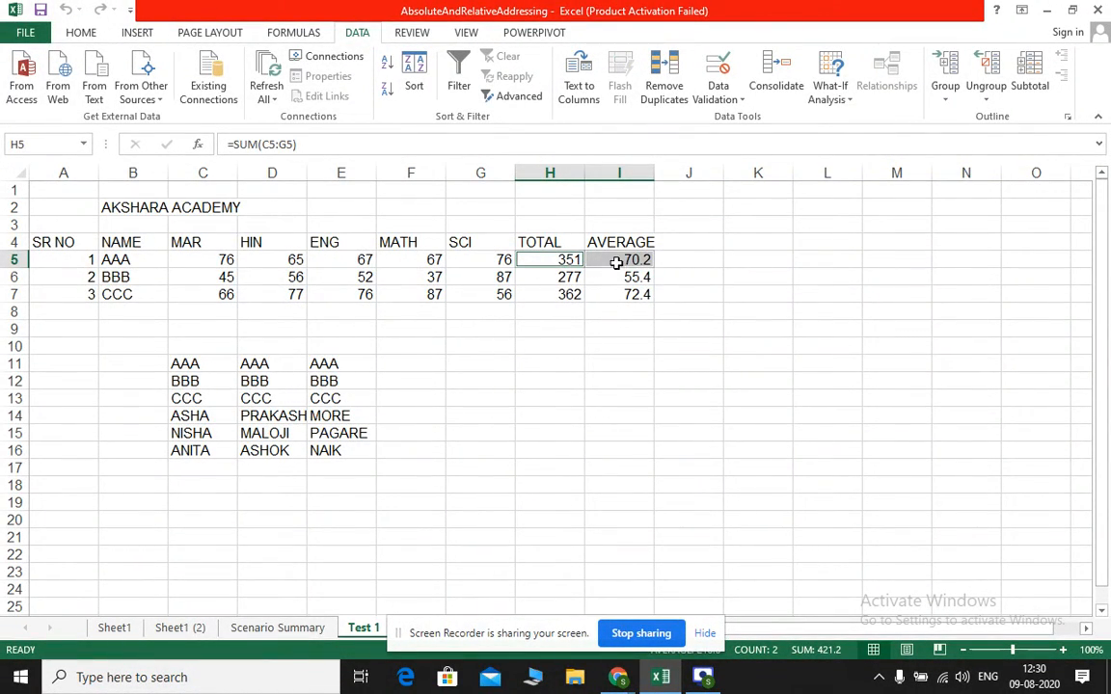
click(307, 632)
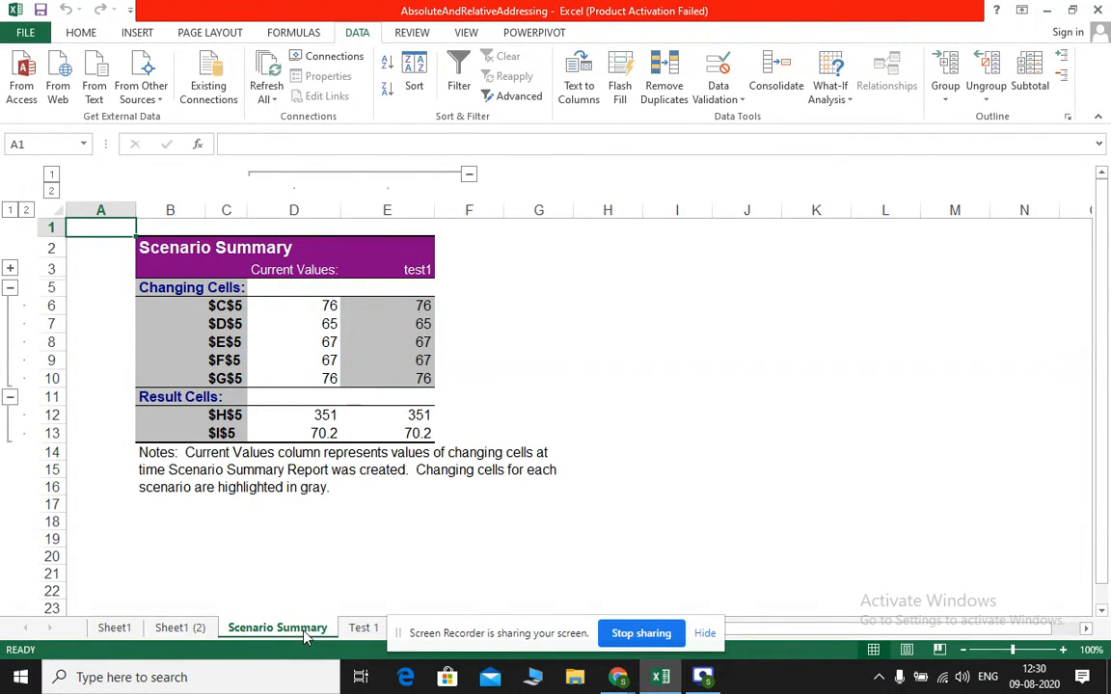
On the Test 1 sheet, change AAA's marks to 87 in MAR, 88 in HIN and 89 in ENG
click(362, 628)
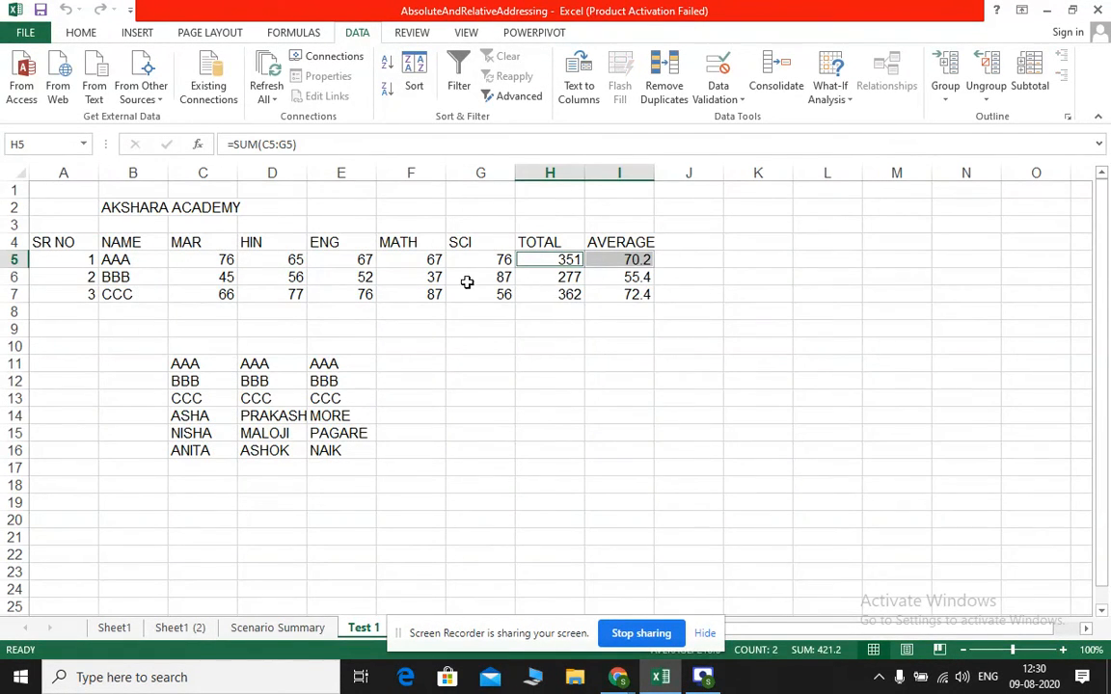
click(290, 258)
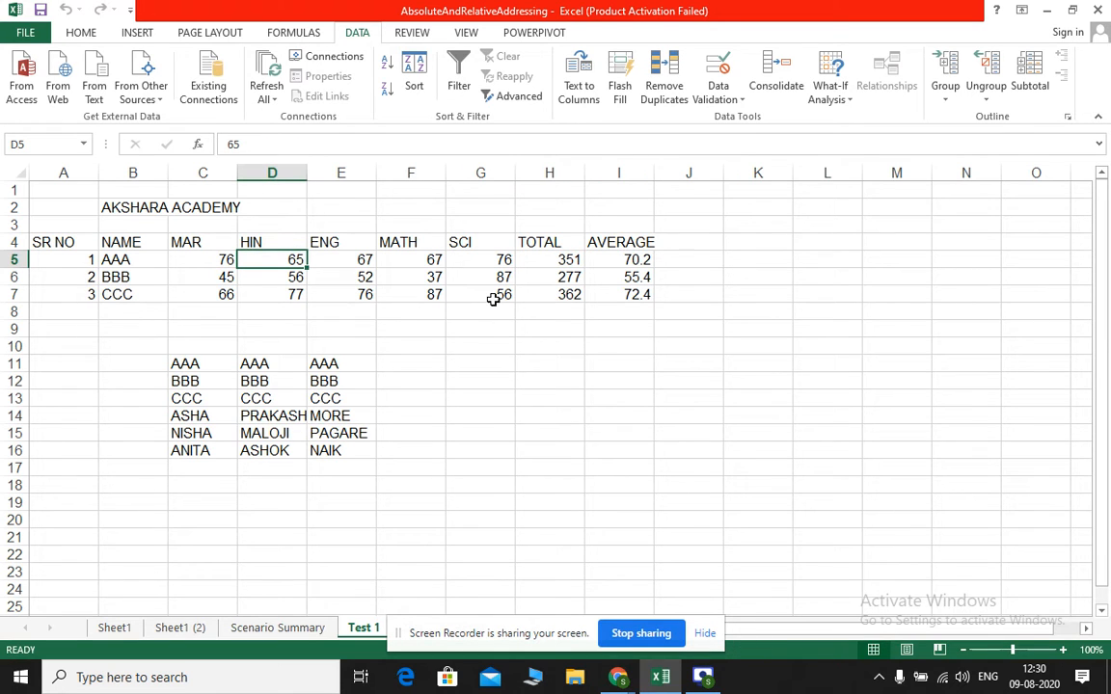
text(88)
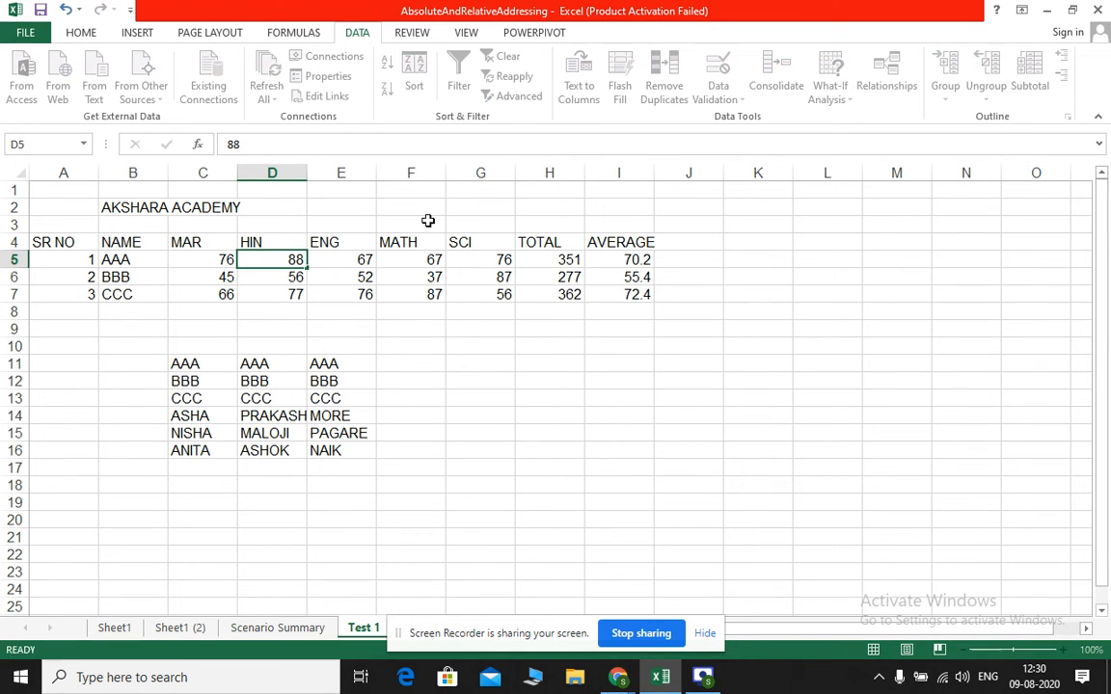
key(Left)
text(8)
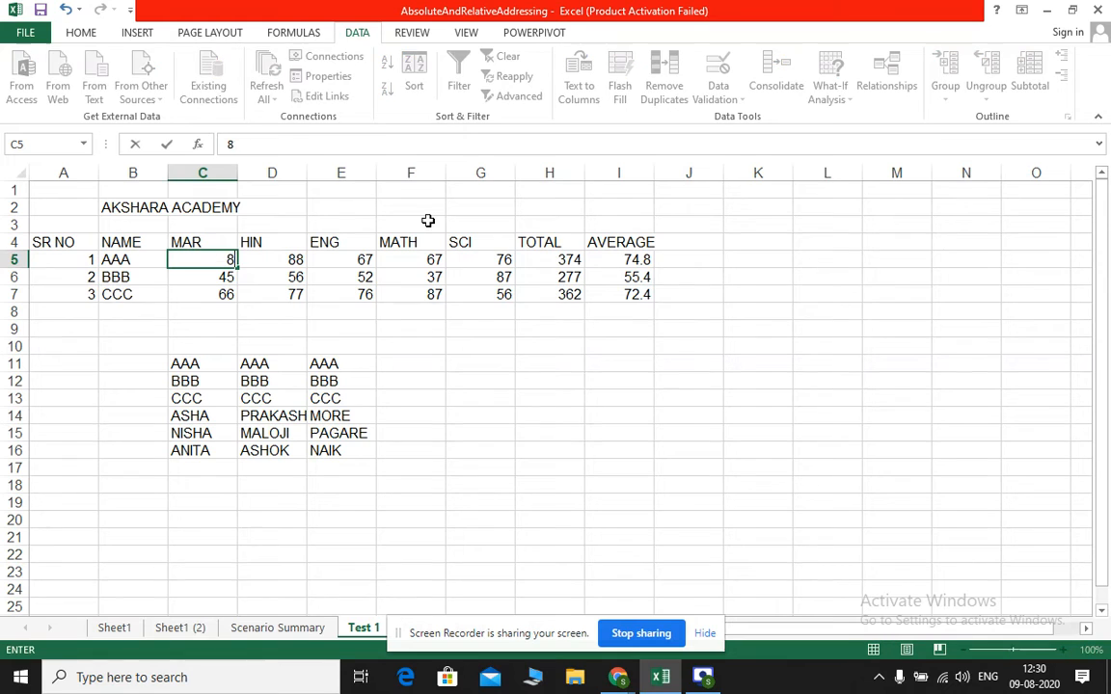
text(7)
key(Right)
key(Right)
key(Right)
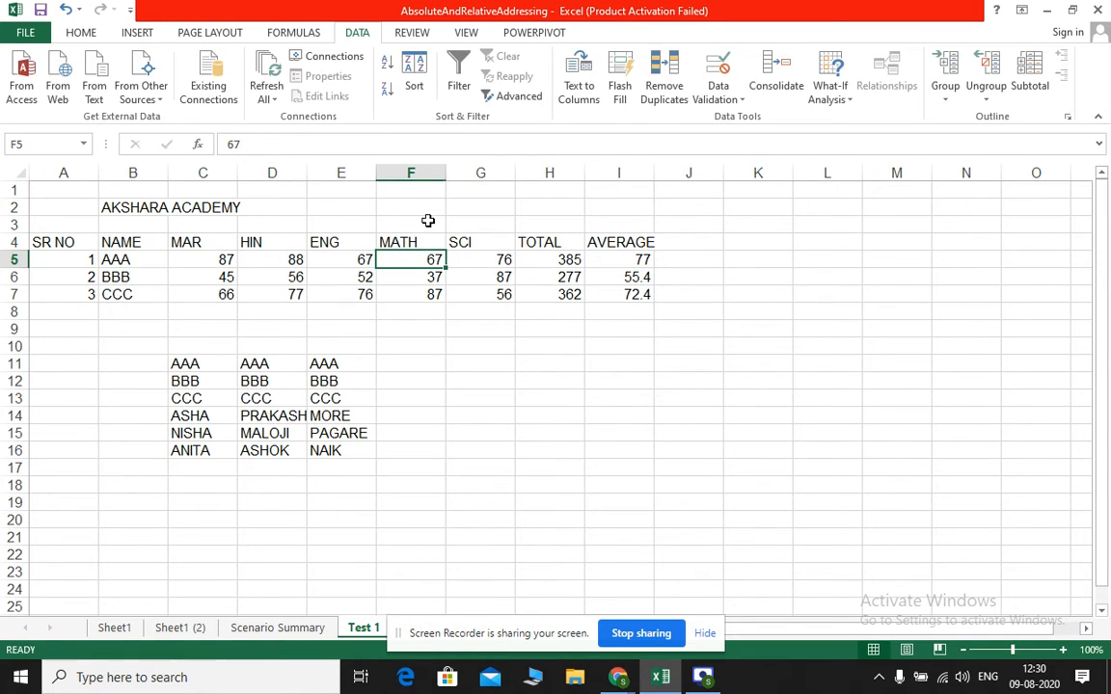
key(Left)
text(8)
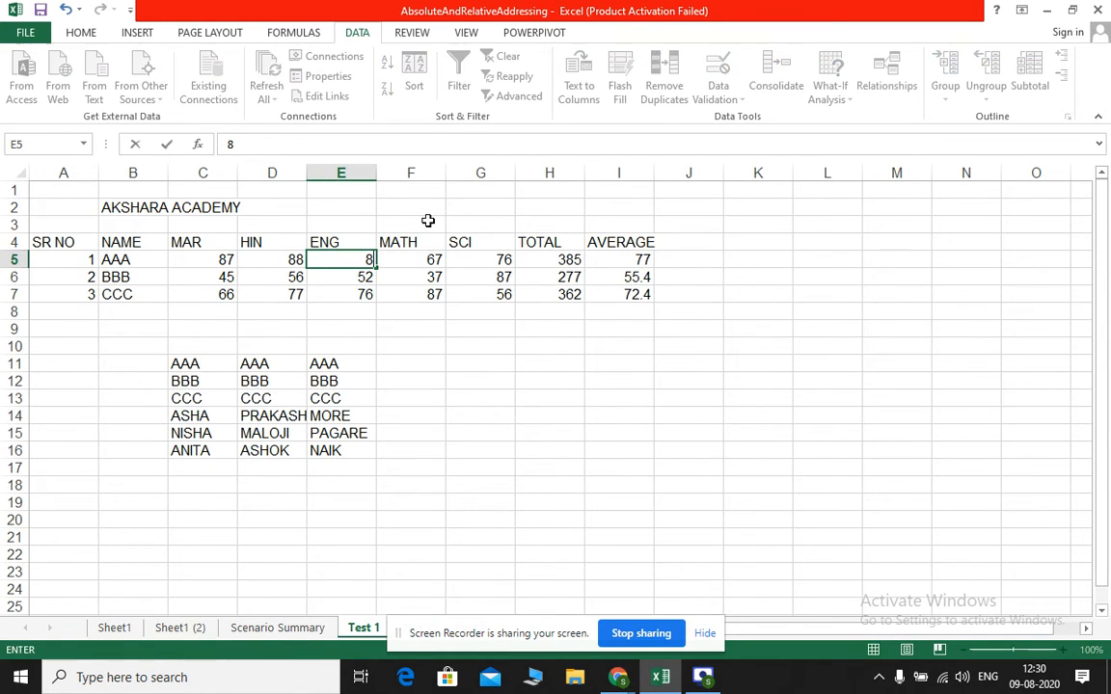
text(9)
key(Return)
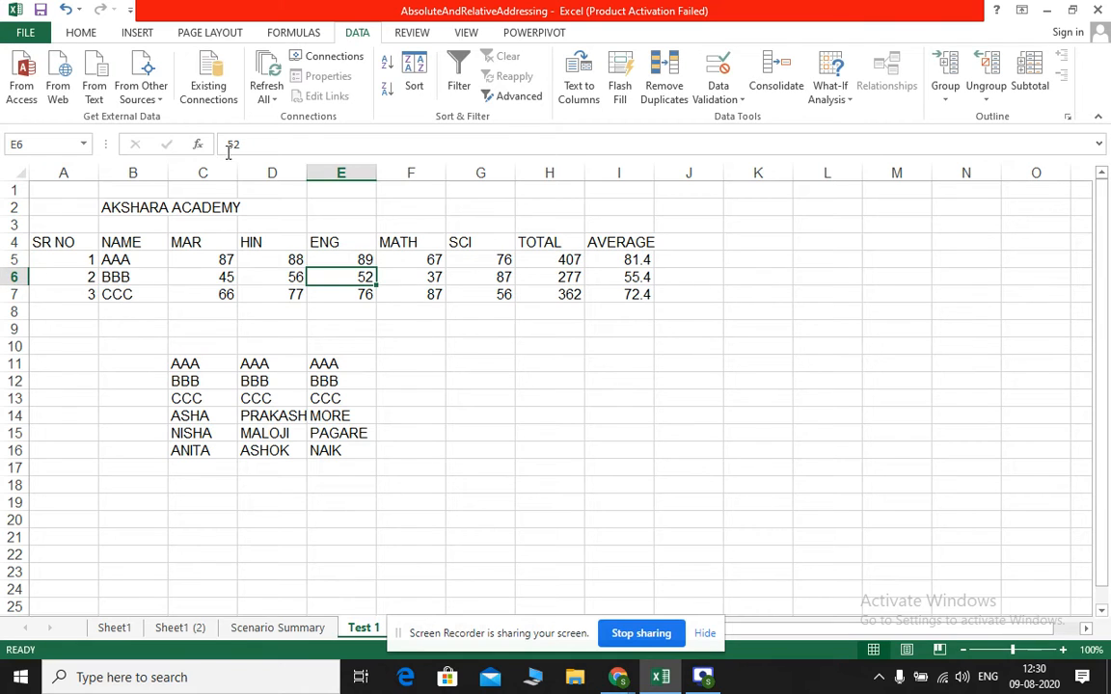
Check the Scenario Summary report against the changed marks and view that sheet's scenario list in Scenario Manager
click(270, 629)
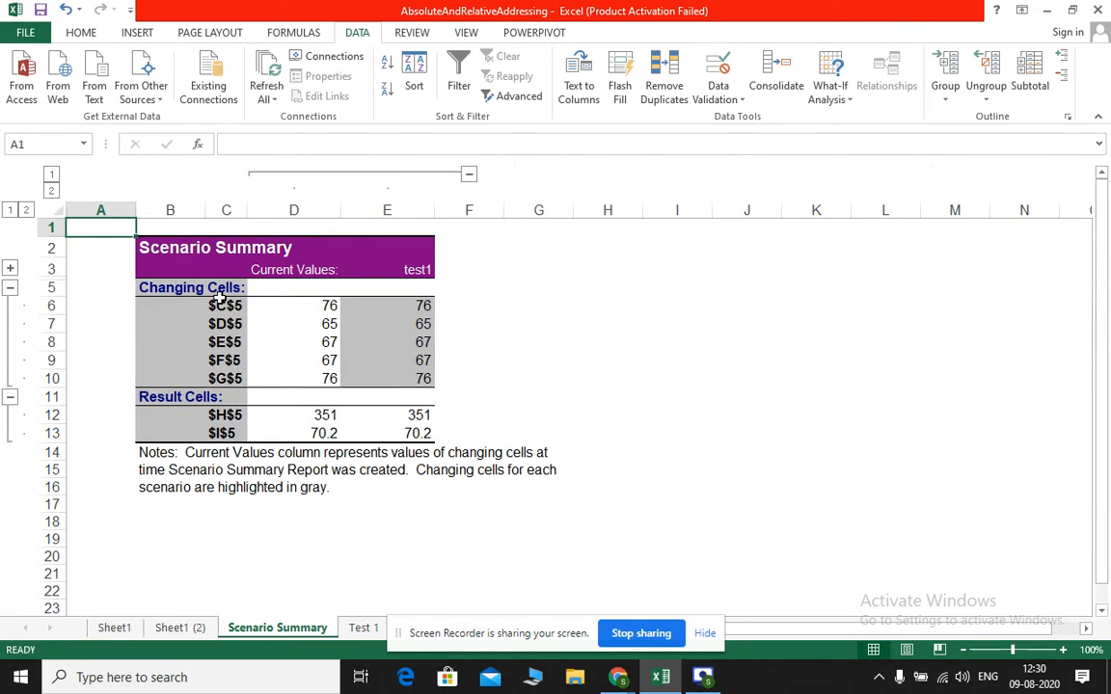
click(838, 98)
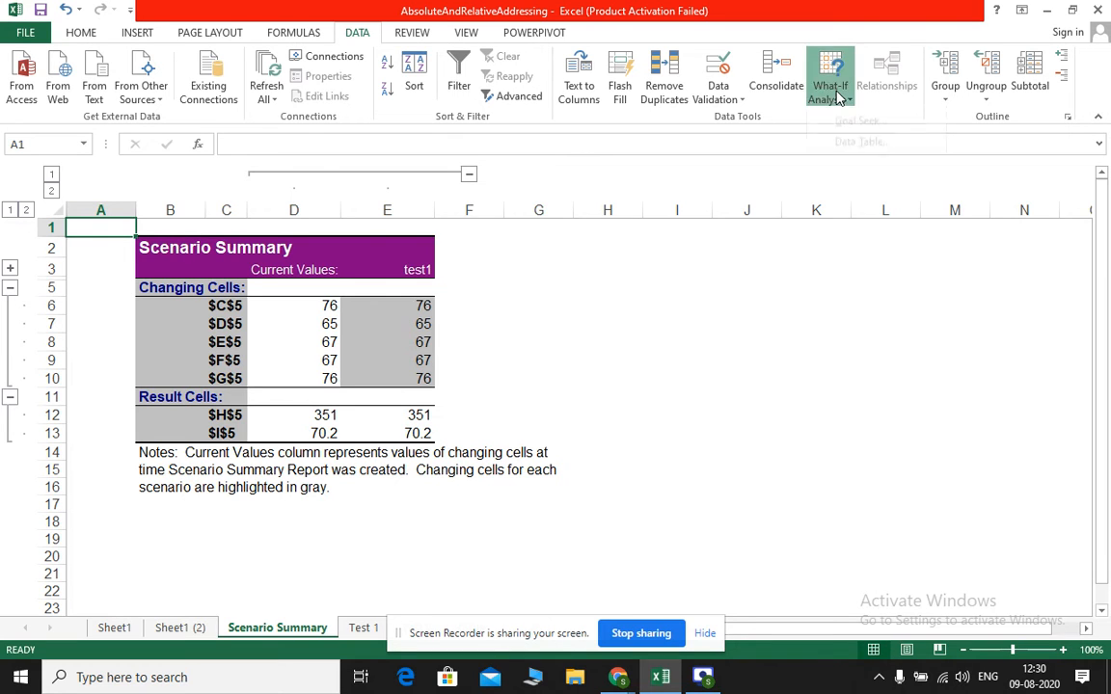
click(843, 120)
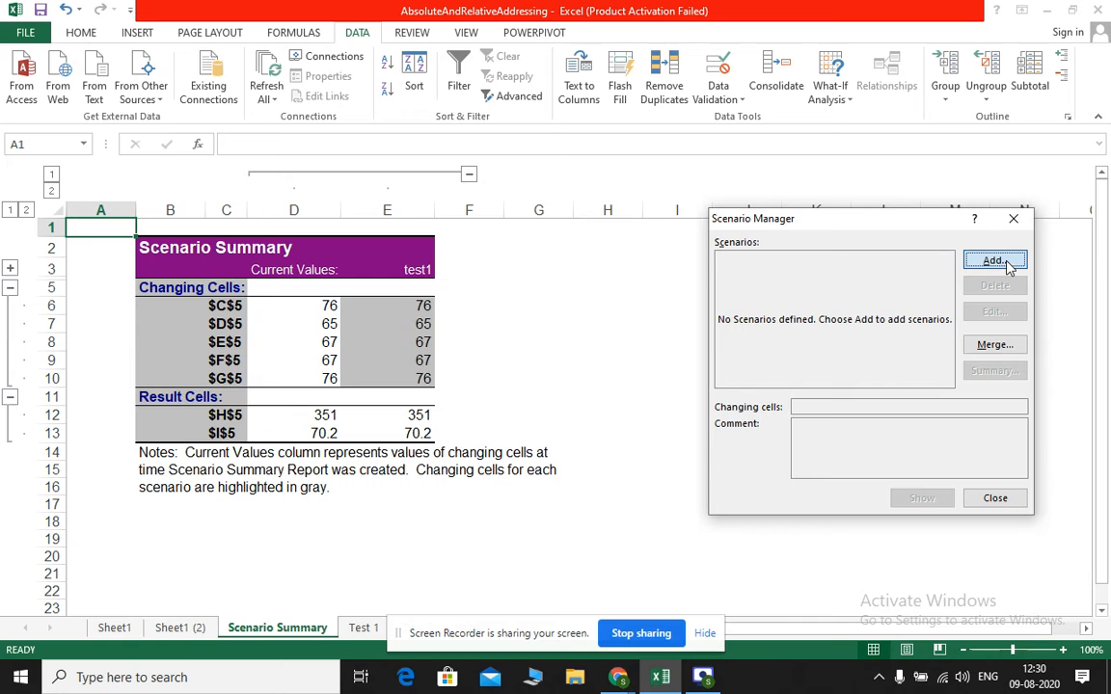
click(995, 498)
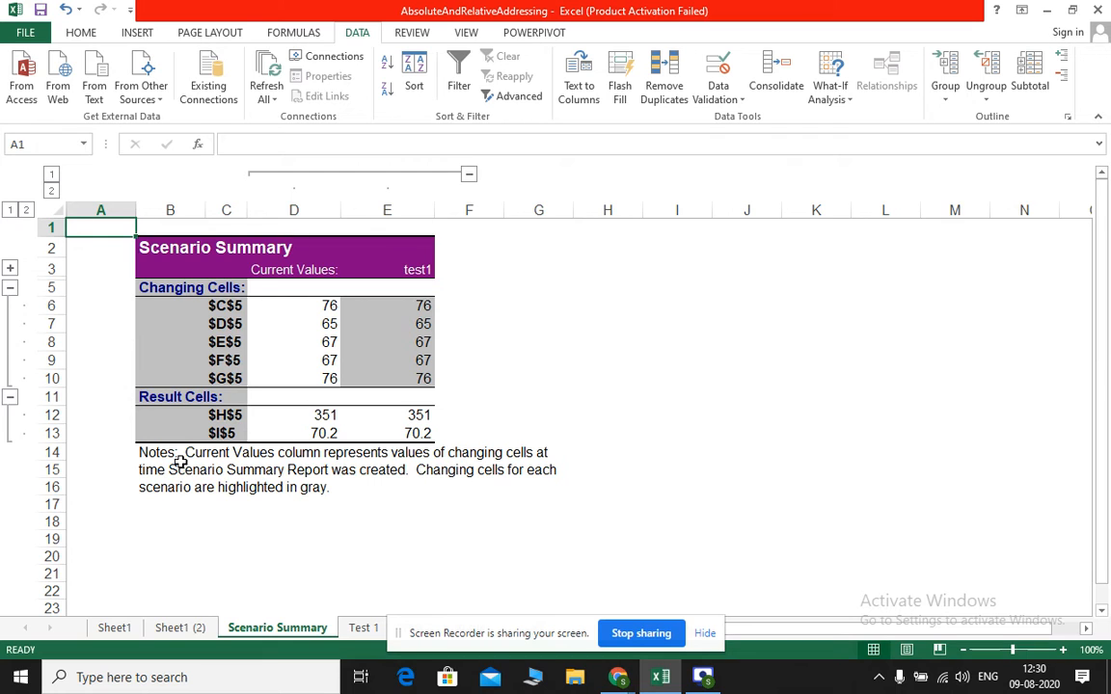
Review AAA's updated marks on the Test 1 sheet and the linked consolidated averages on the Result sheet
click(363, 628)
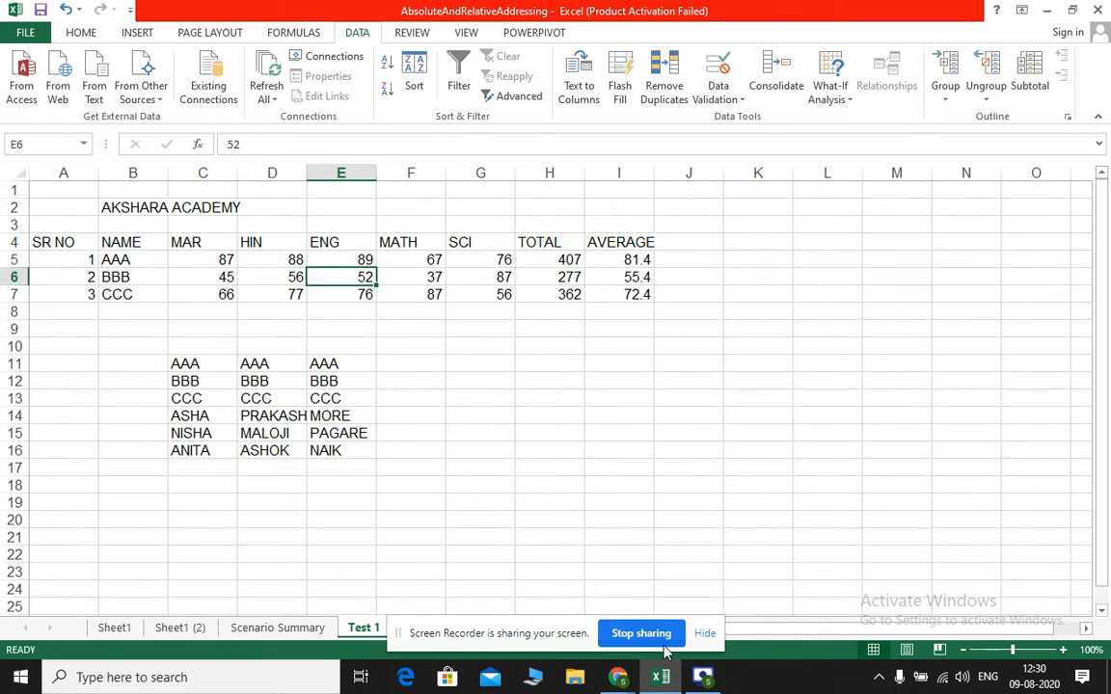
drag(564, 634, 707, 663)
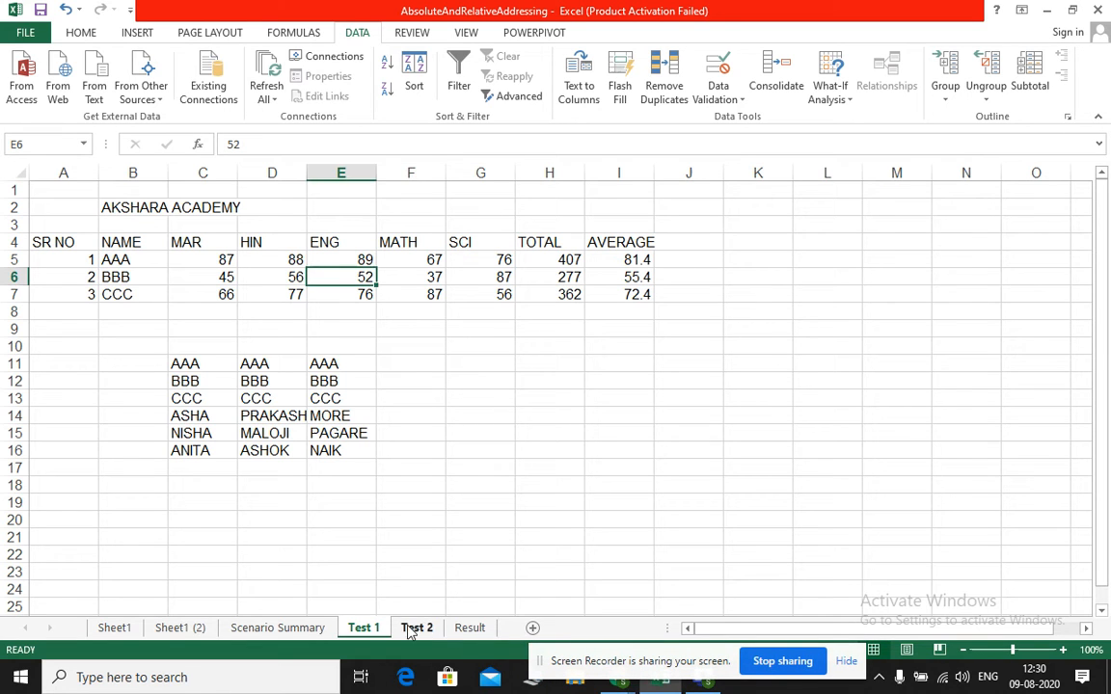
click(471, 627)
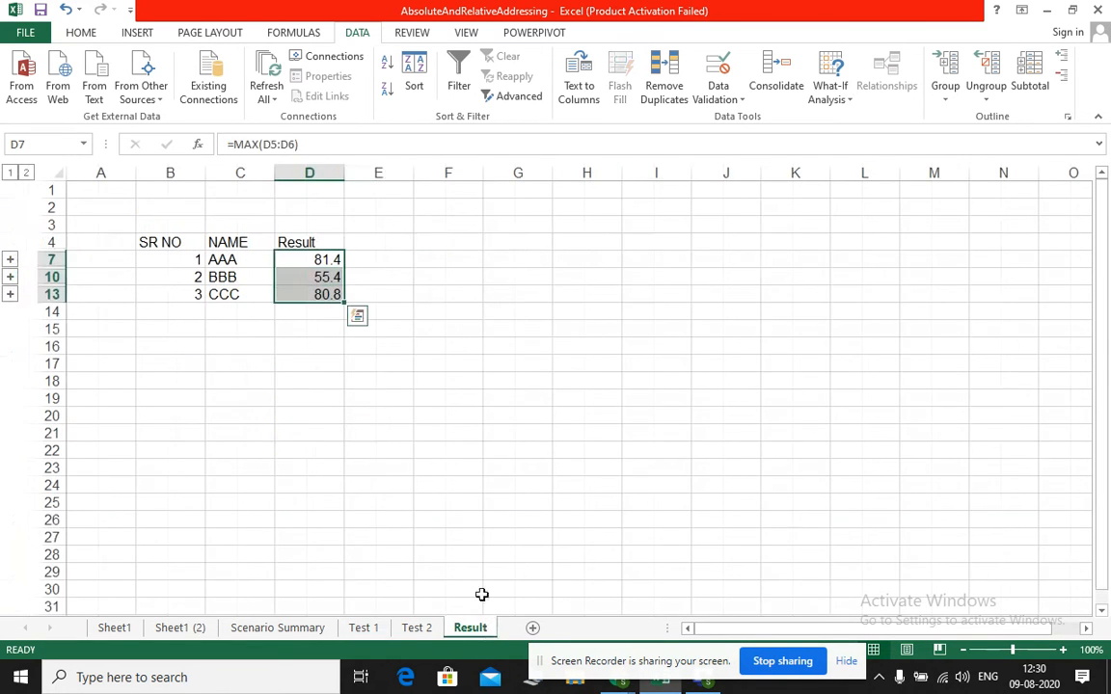
click(434, 520)
click(837, 99)
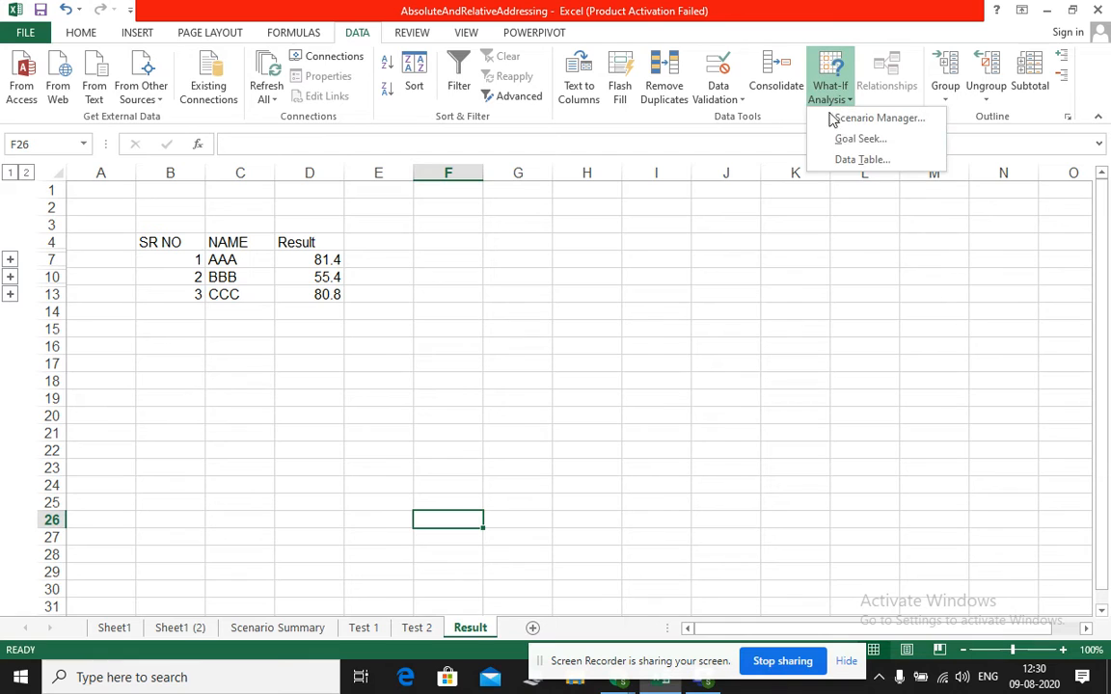
click(381, 413)
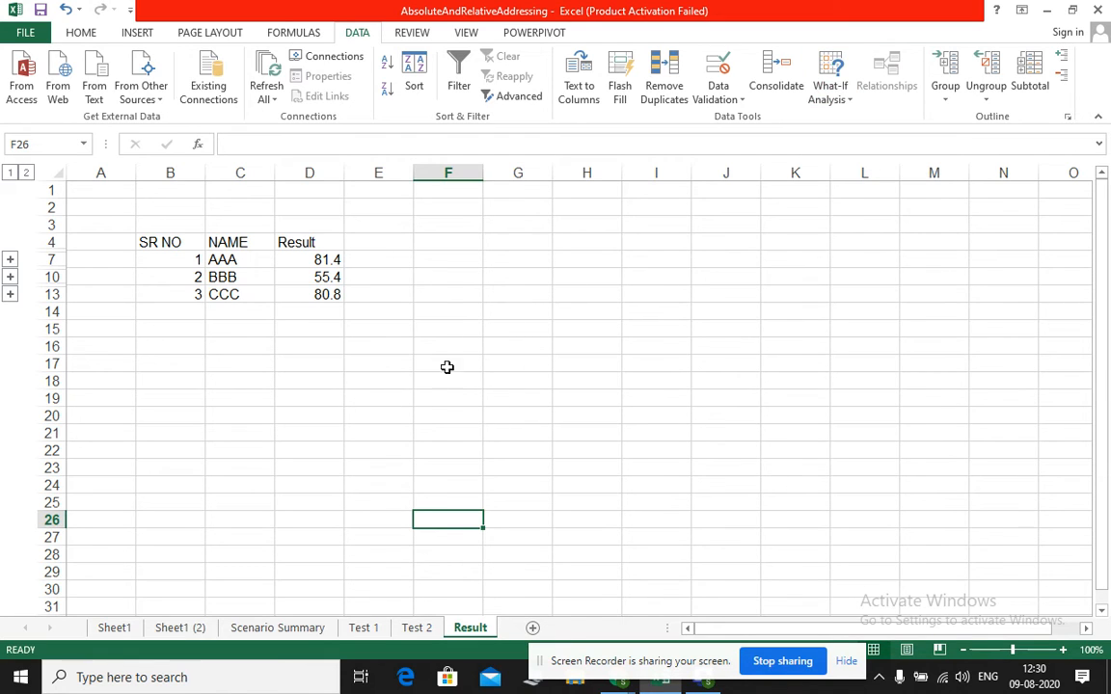
click(460, 344)
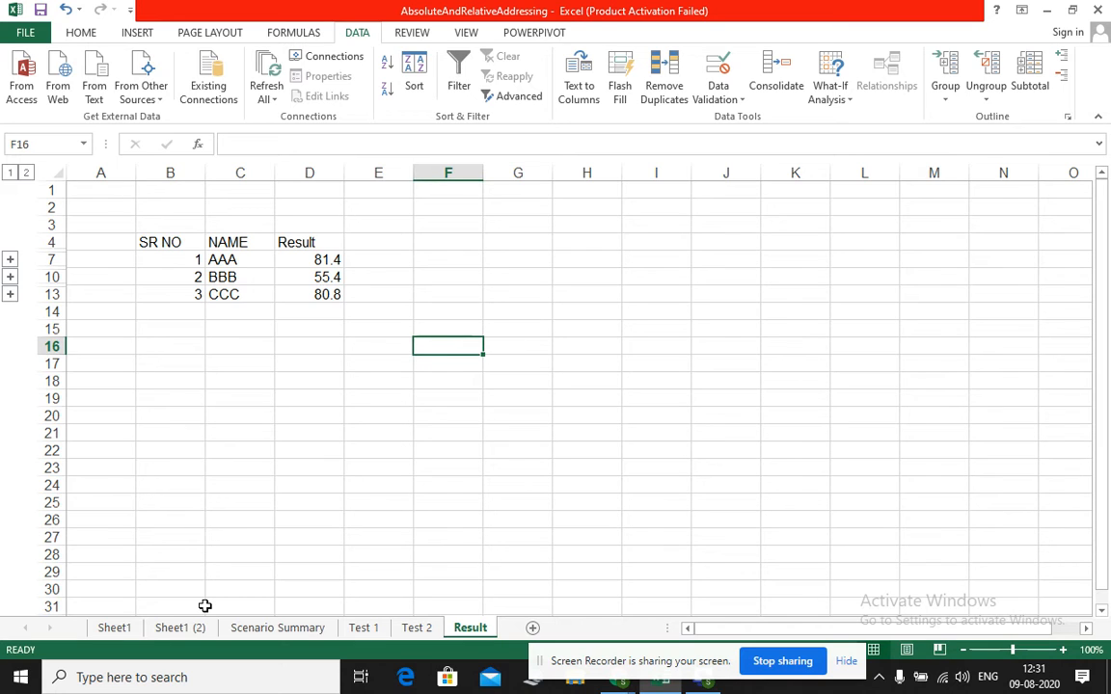
Enter the headings "perticulars" in F16 and "amount" in G16 of the Result sheet, and widen column F to about double
text(p)
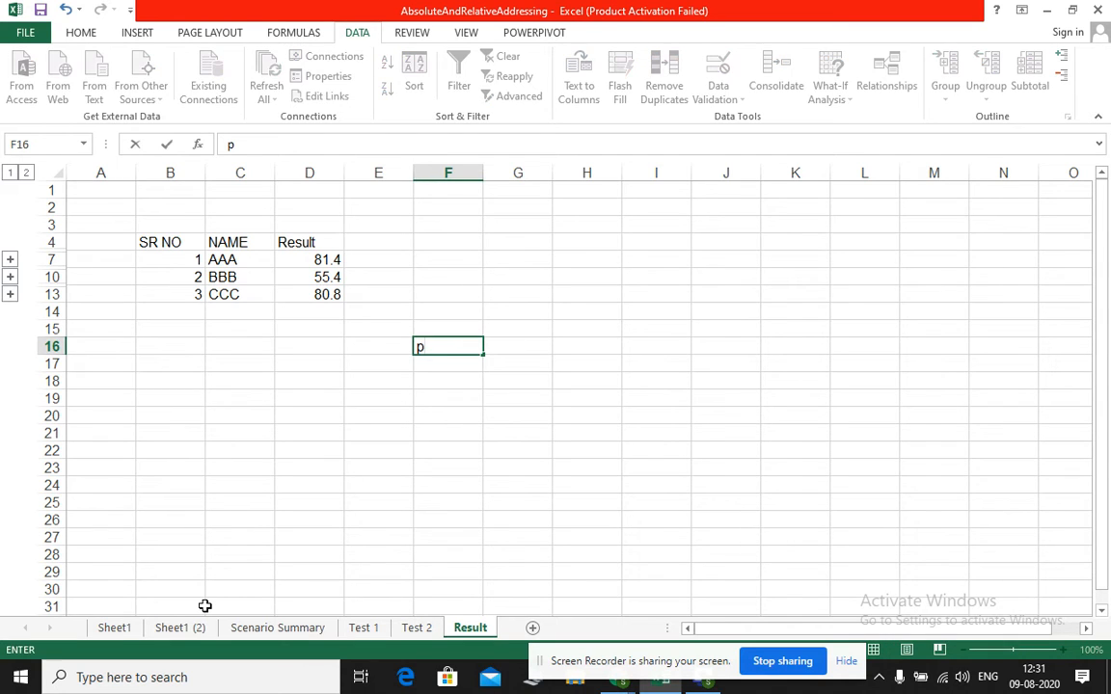
text(erticulars)
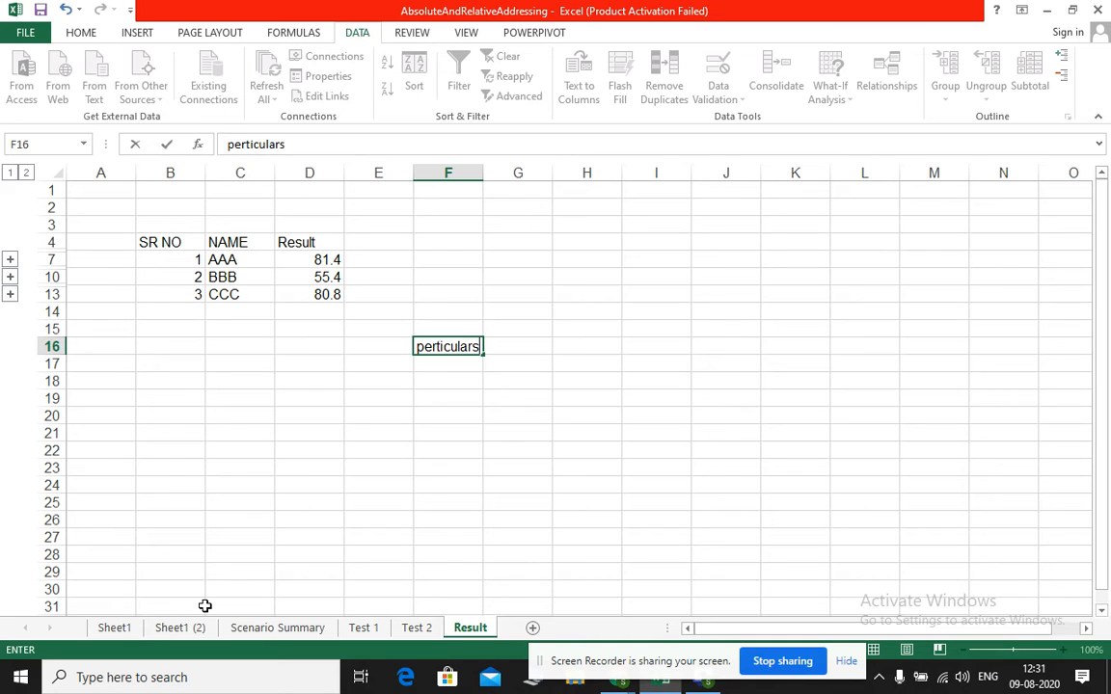
key(Tab)
text(amou)
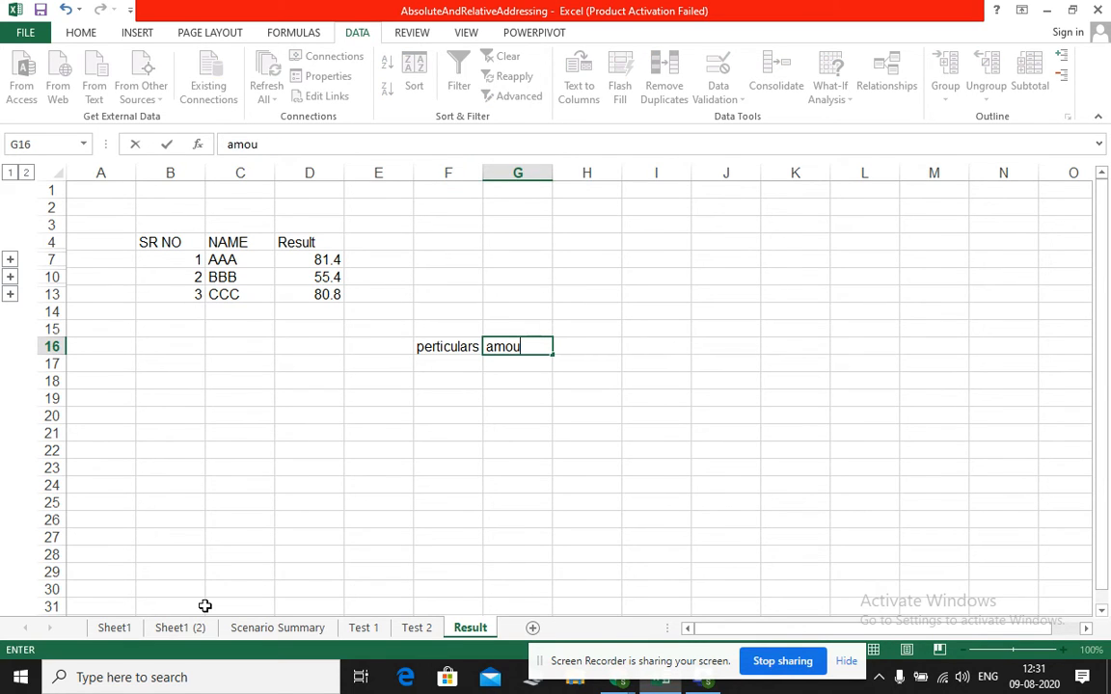
text(nt)
key(Return)
key(Left)
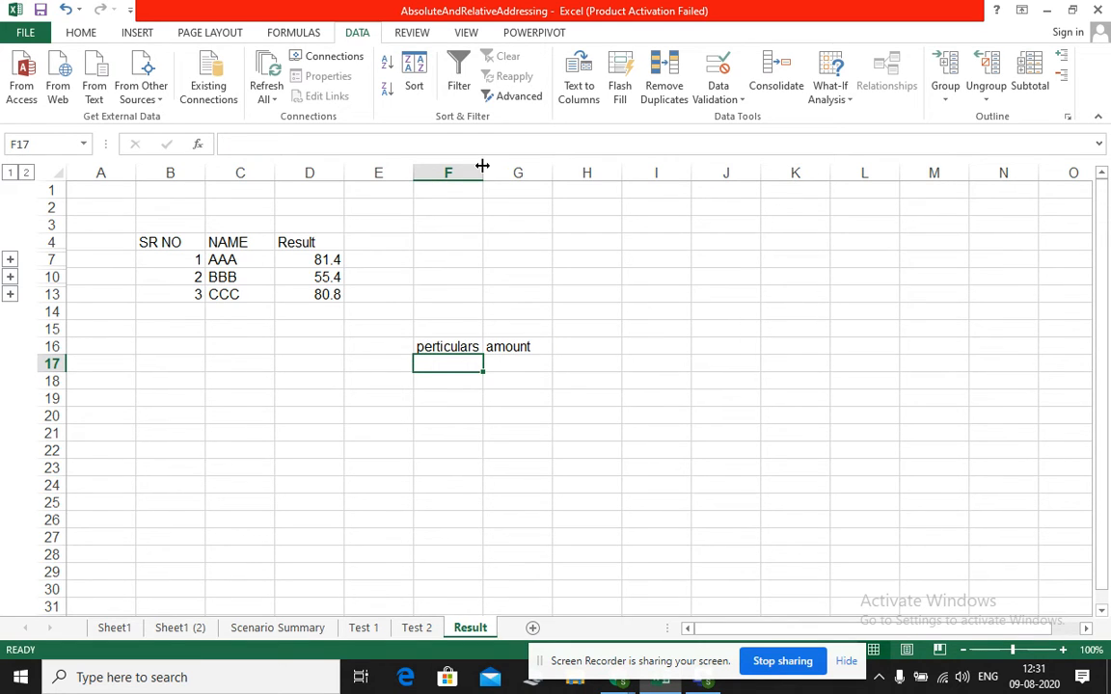
drag(484, 172, 555, 181)
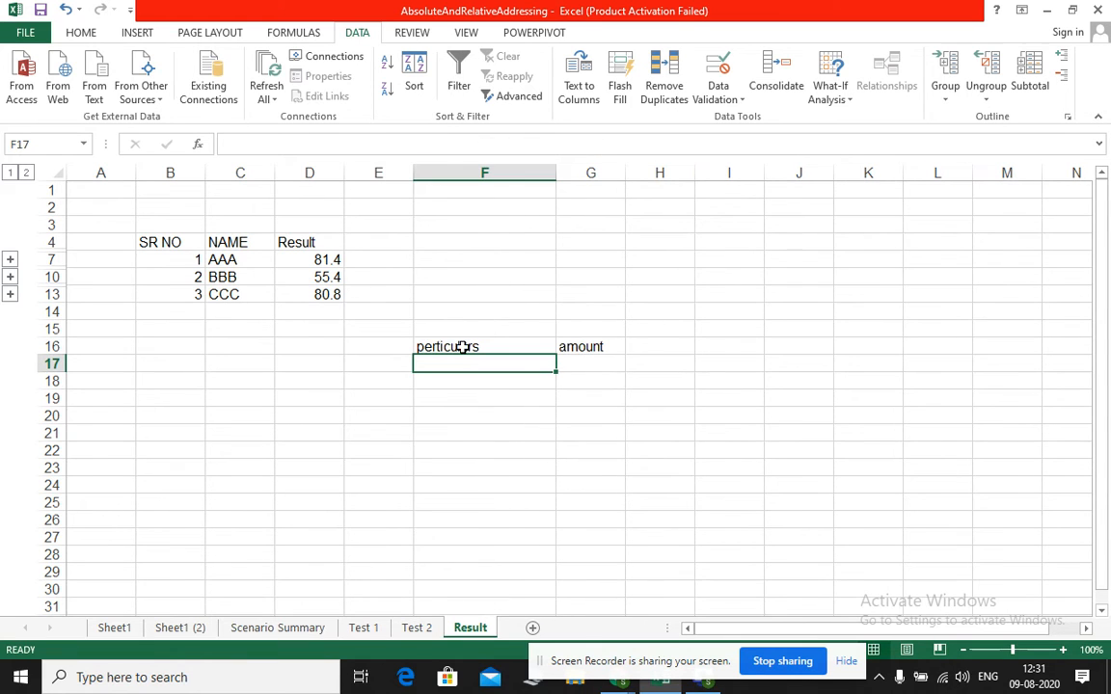
Add the first expense in row 17: "Stationary" with an amount of 3400
text(Stat)
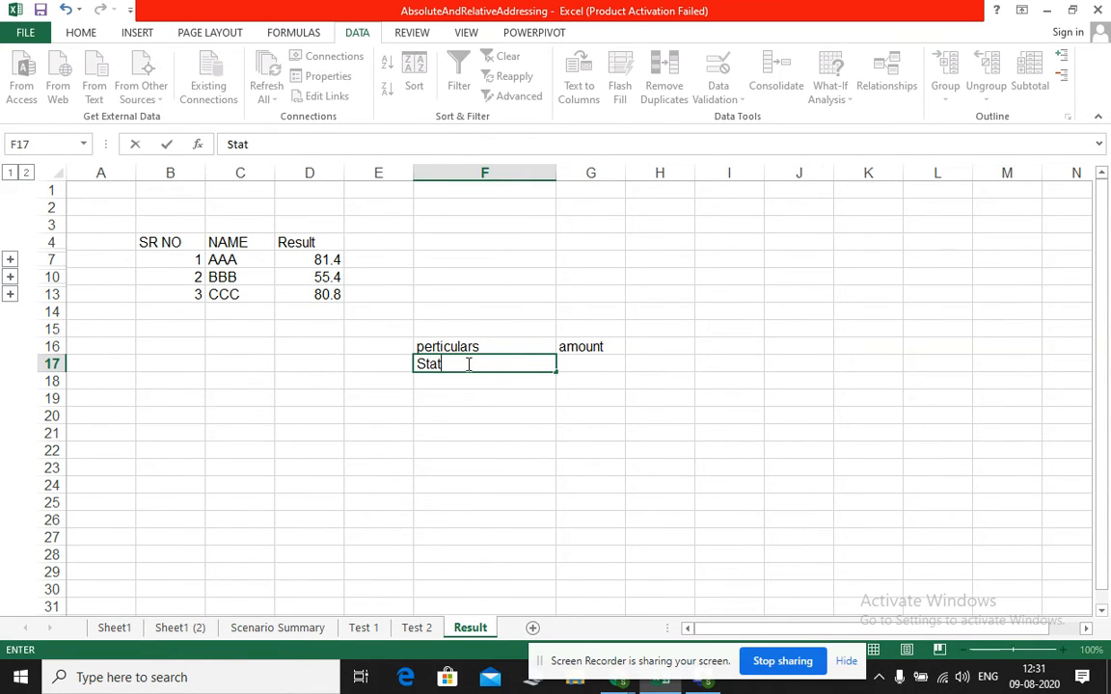
text(ionary)
key(Tab)
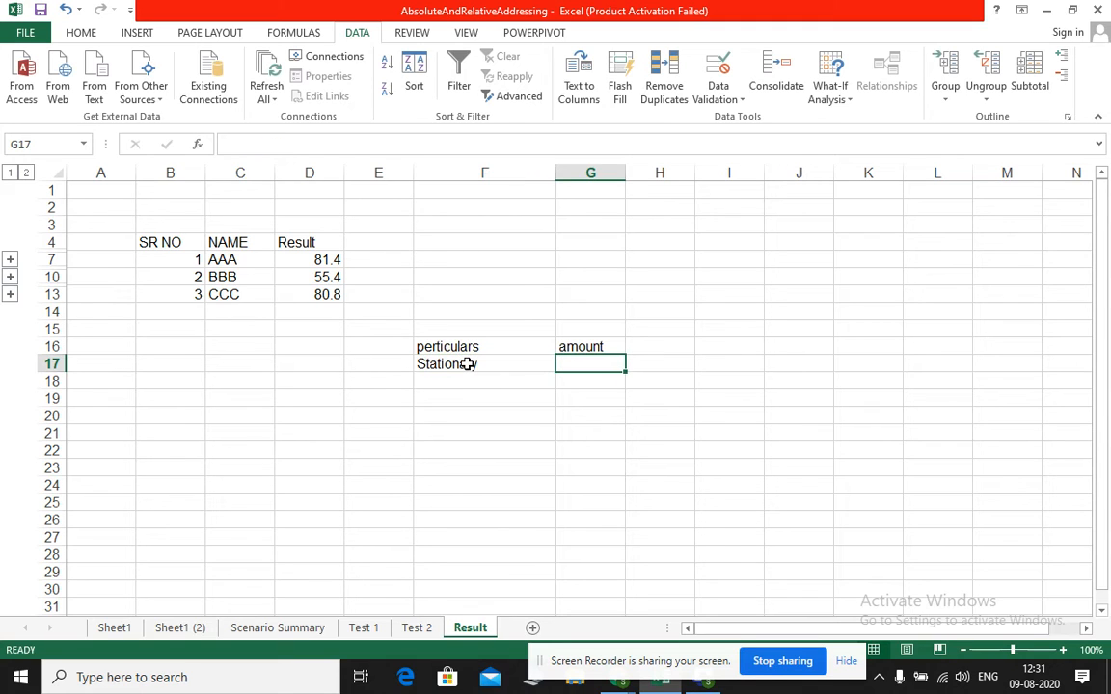
text(3400)
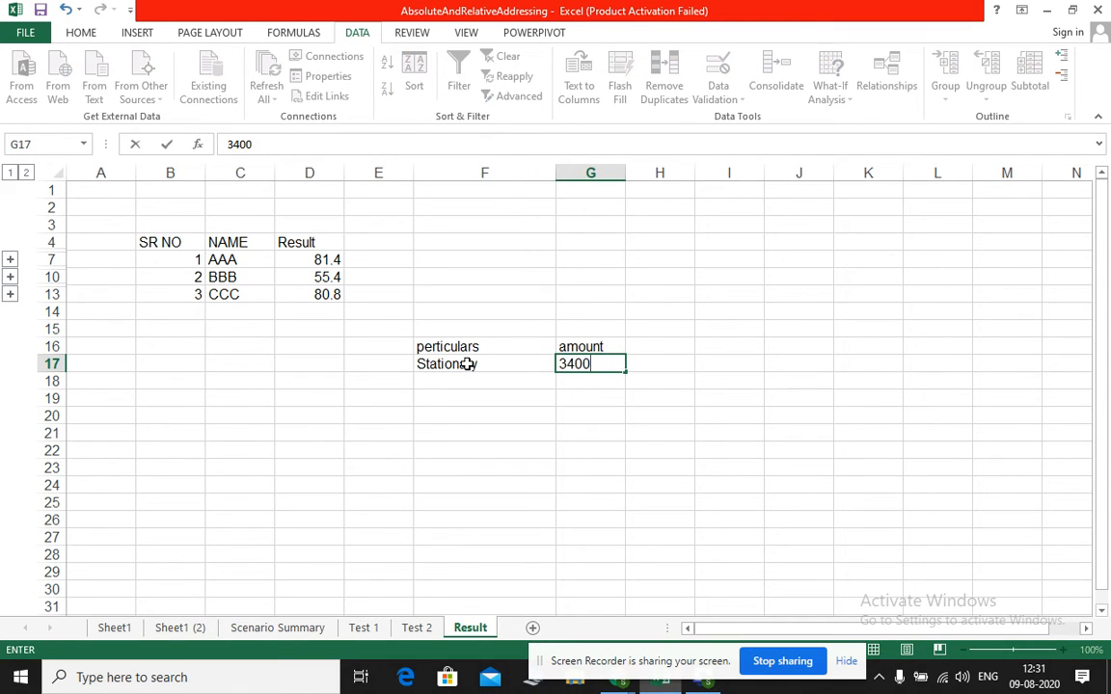
key(Return)
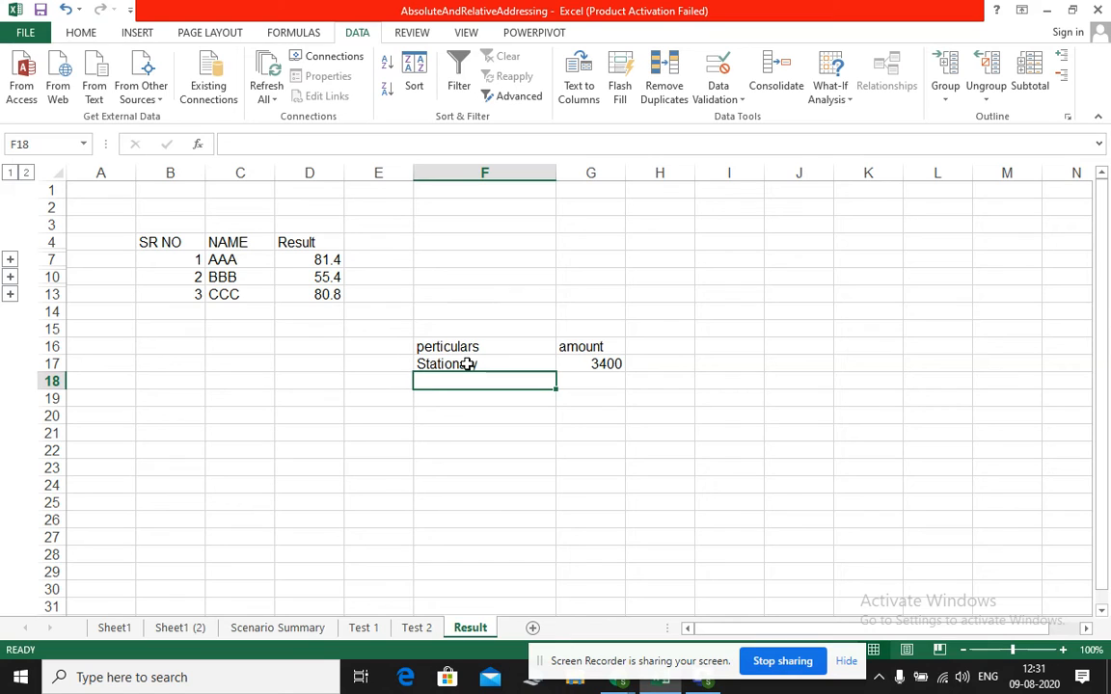
Add the expense "Ticket Booking" in row 18 with an amount of 4500
text(Ticj)
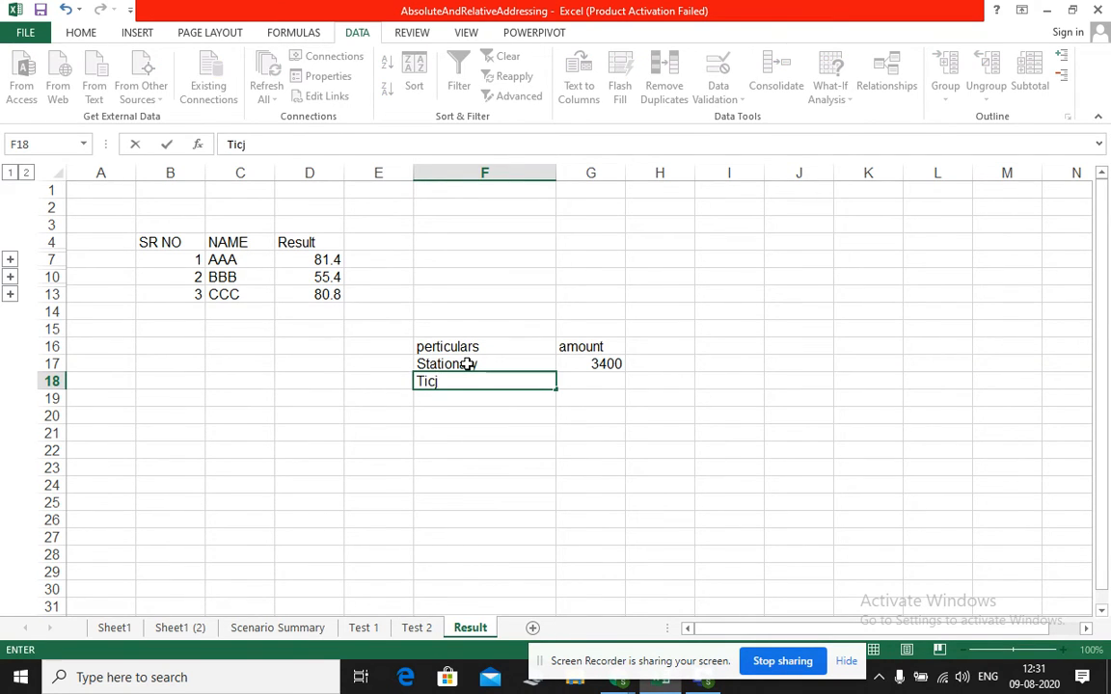
key(BackSpace)
text(ket Booking)
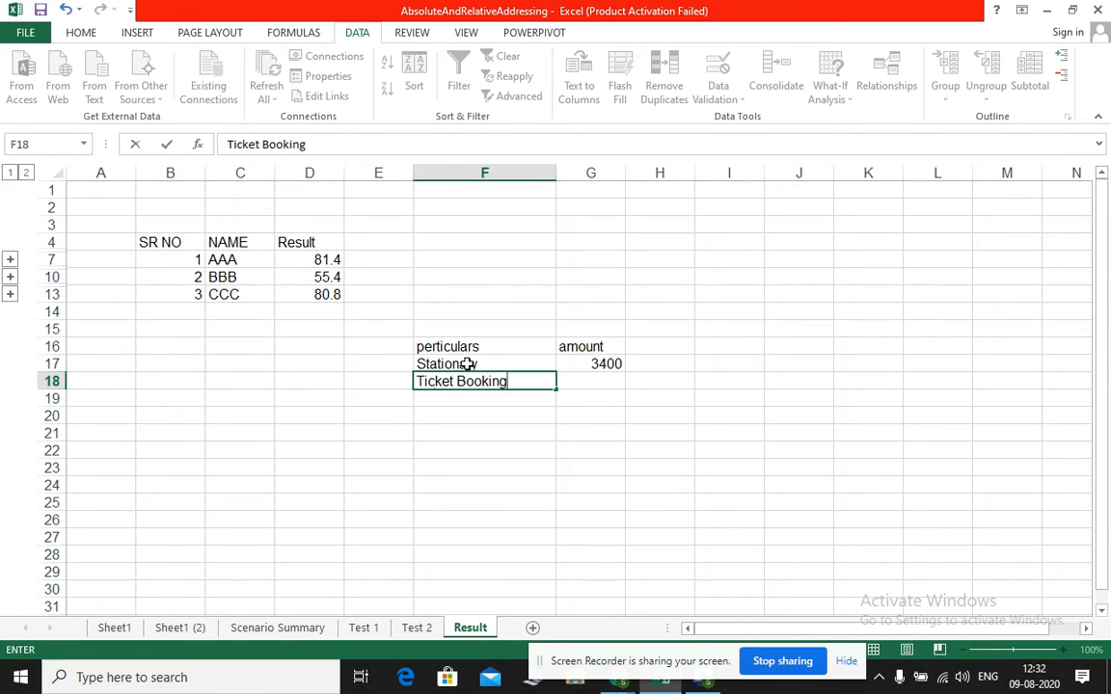
key(Tab)
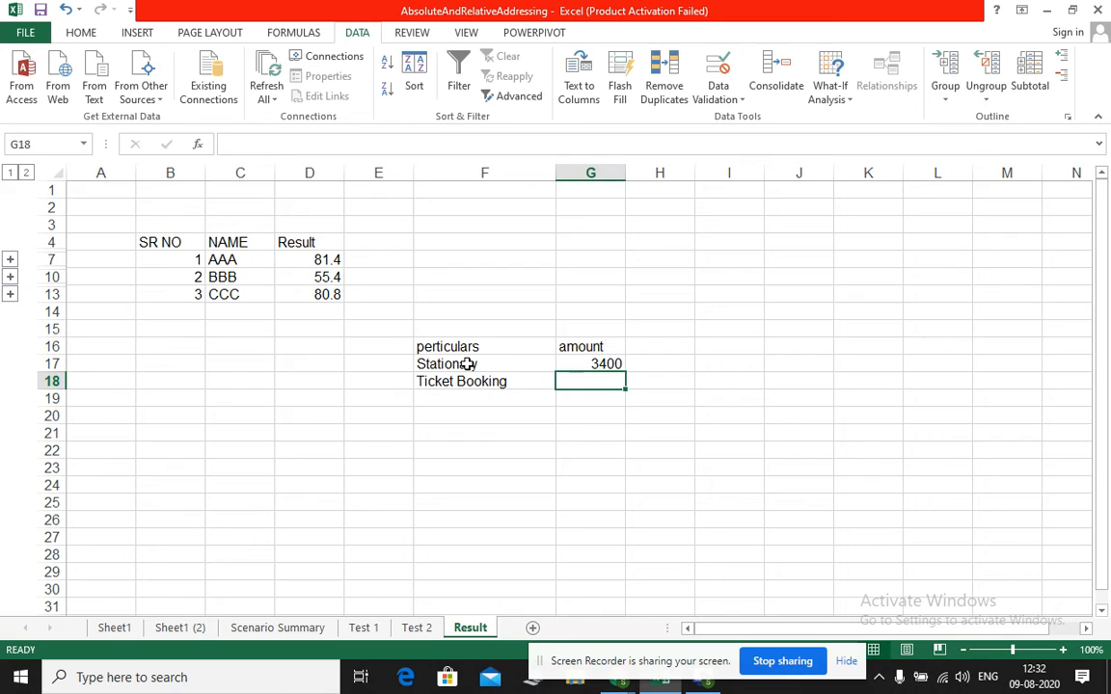
text(4500)
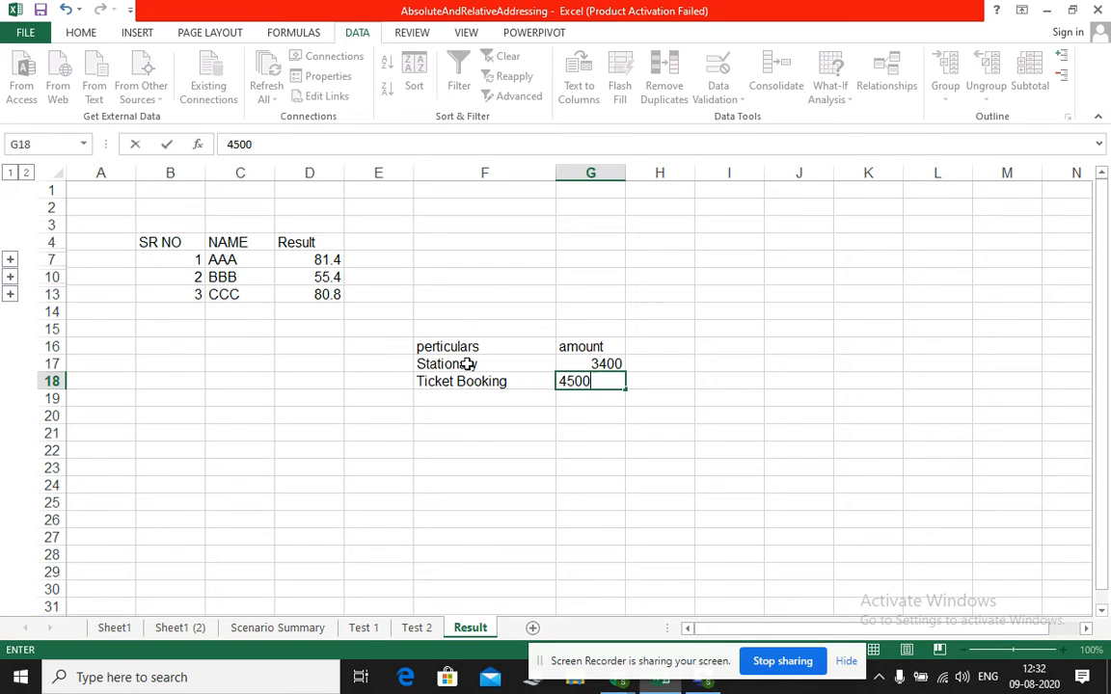
key(Return)
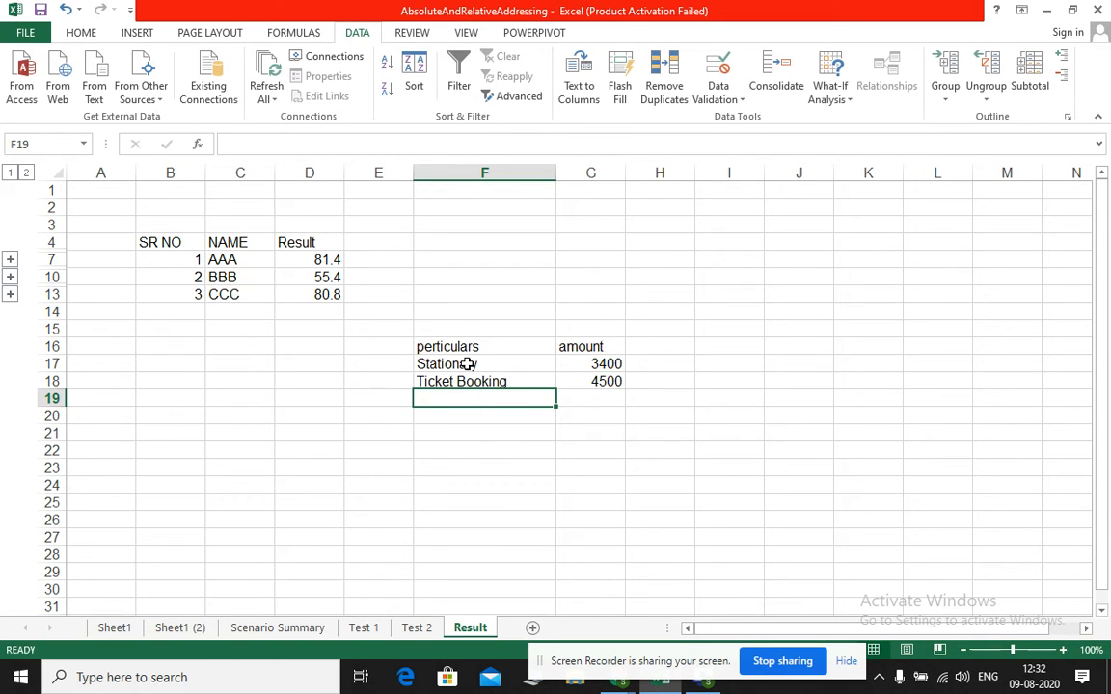
Add the expense "Lunch" in row 19 with an amount of 760
text(Lunch)
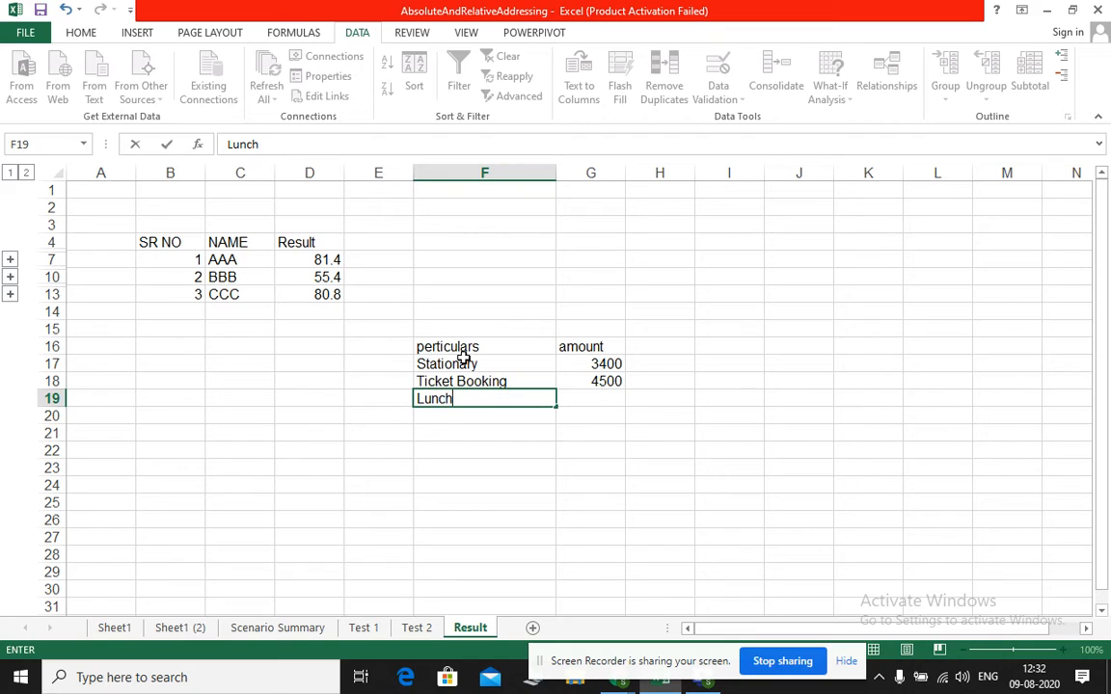
key(Tab)
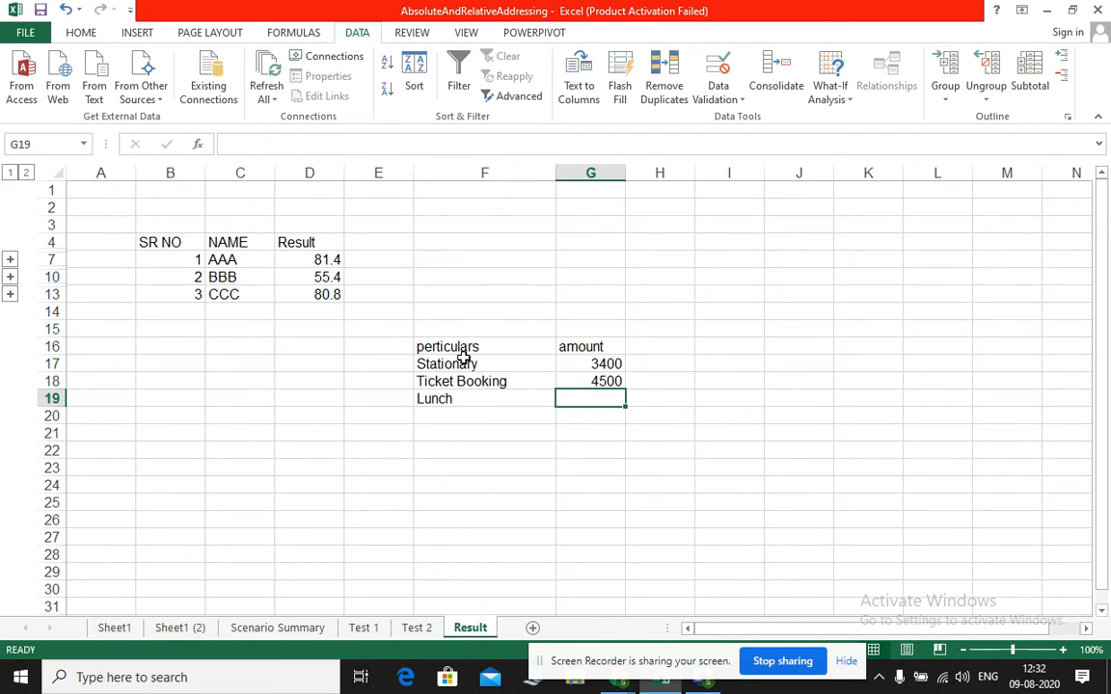
text(760)
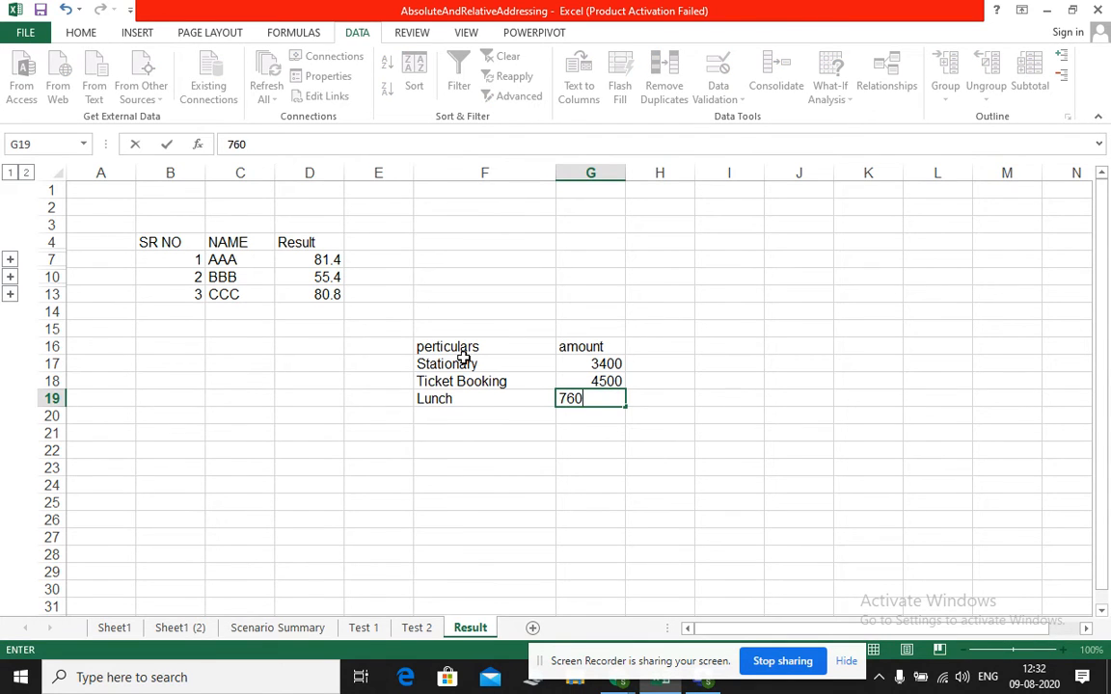
key(Return)
key(Left)
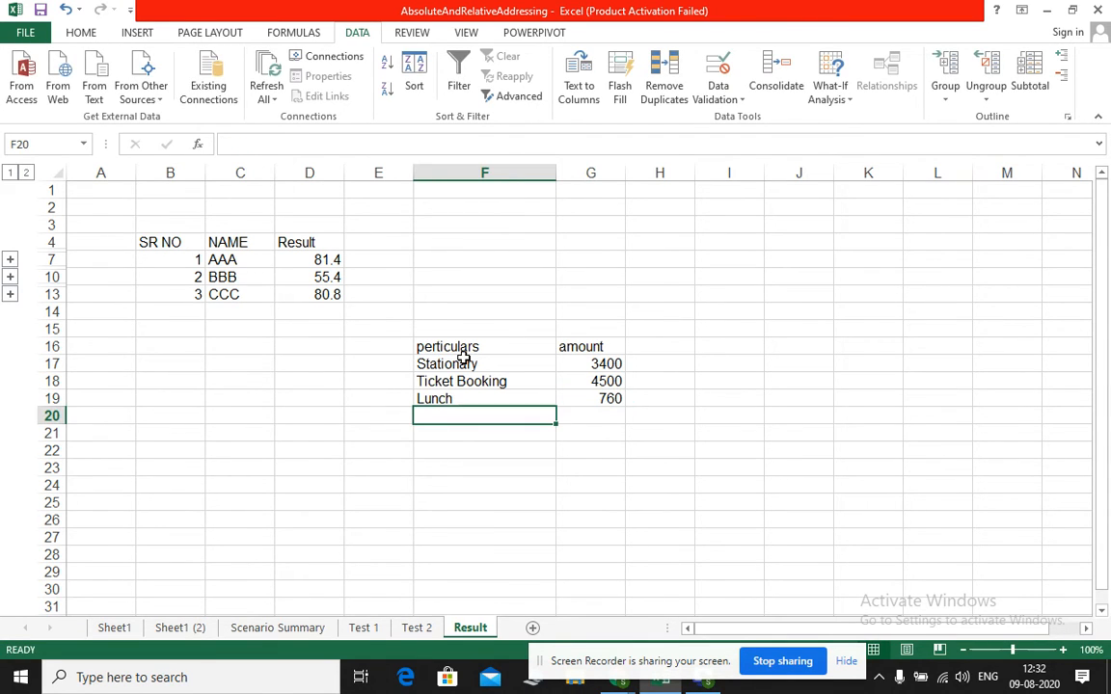
Add the expense "Telephone" in row 20 with an amount of 340
text(Tele)
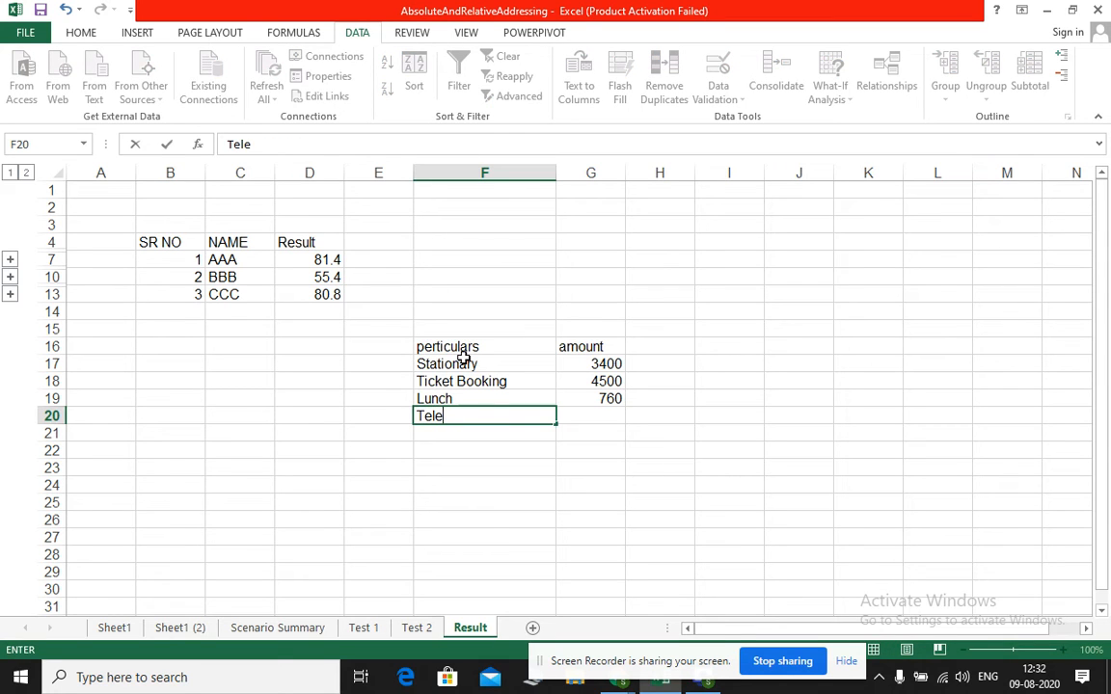
text(phone)
key(Tab)
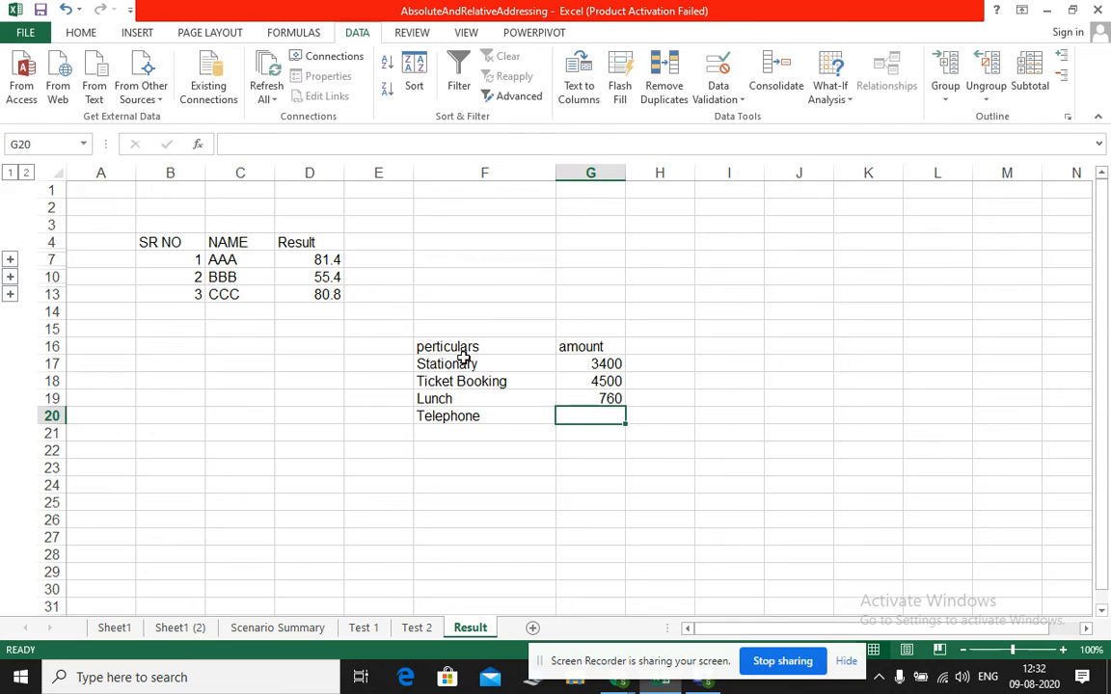
text(340)
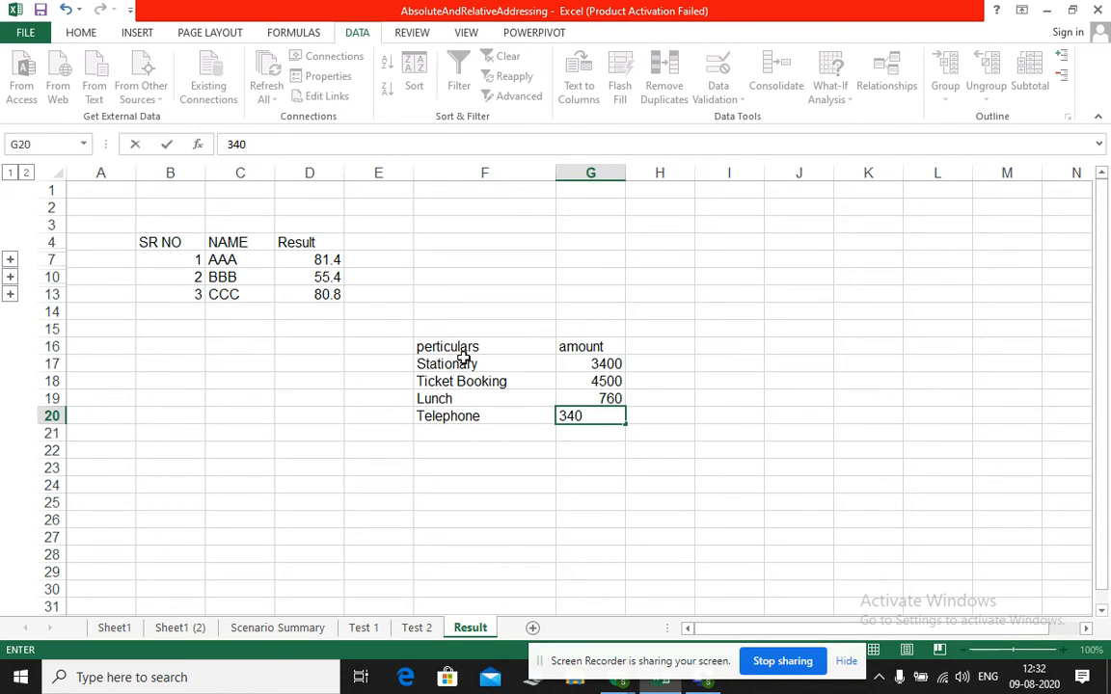
key(Return)
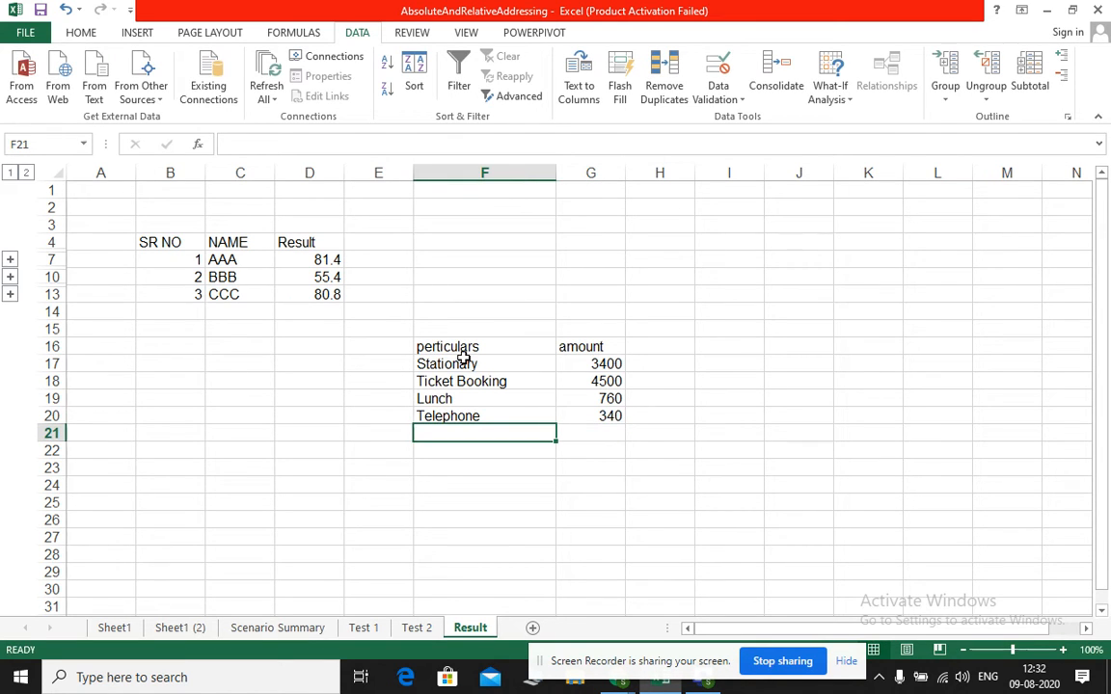
Enter the labels "Misc" in F21, leaving its amount blank, and "Total" in F22
text(Misc)
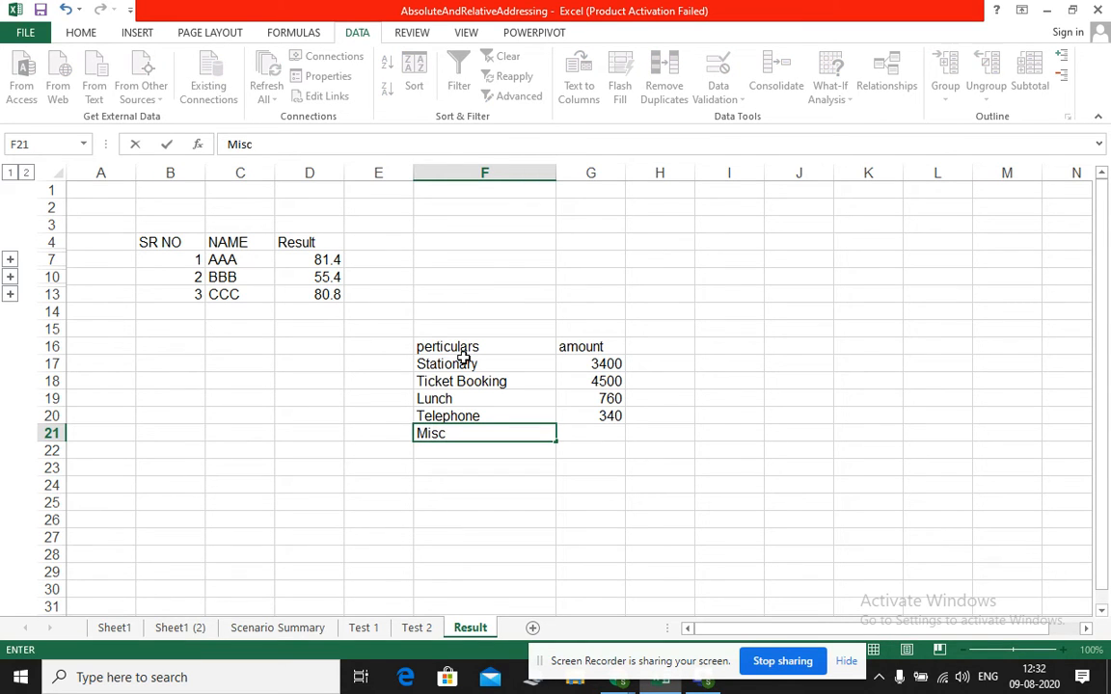
key(Tab)
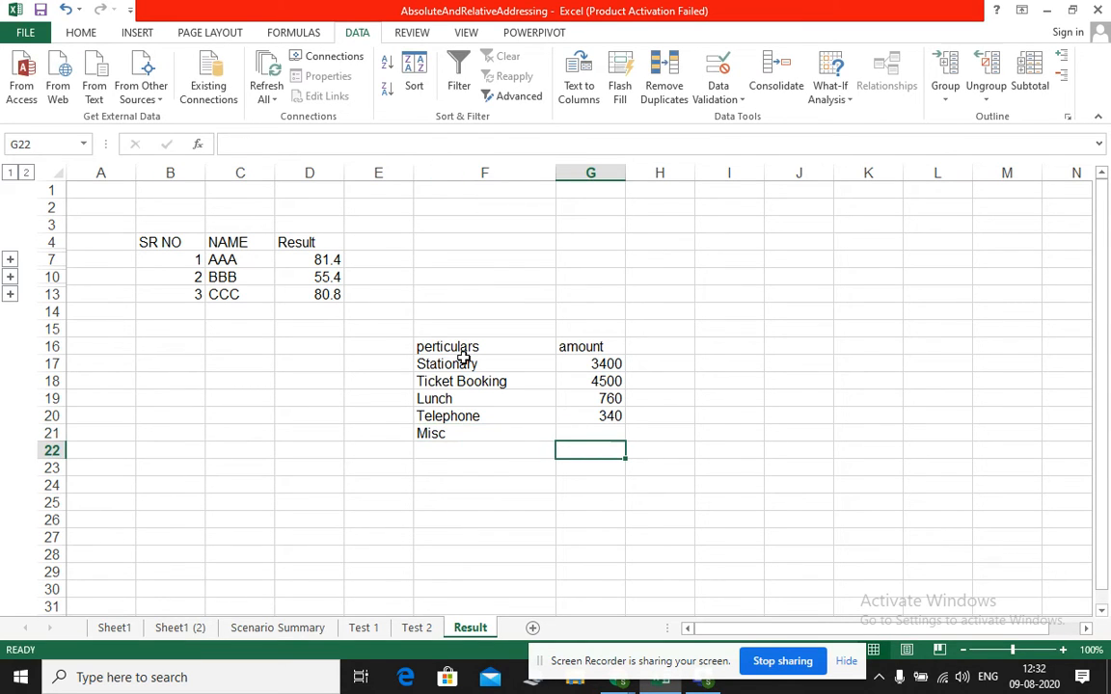
key(Up)
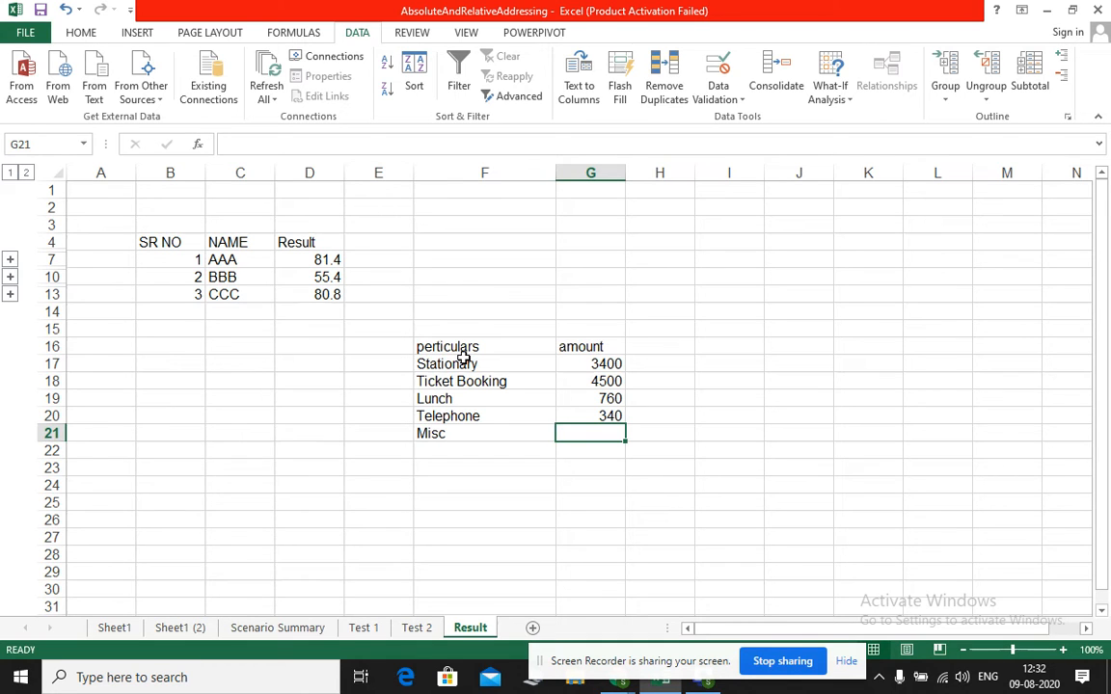
key(Return)
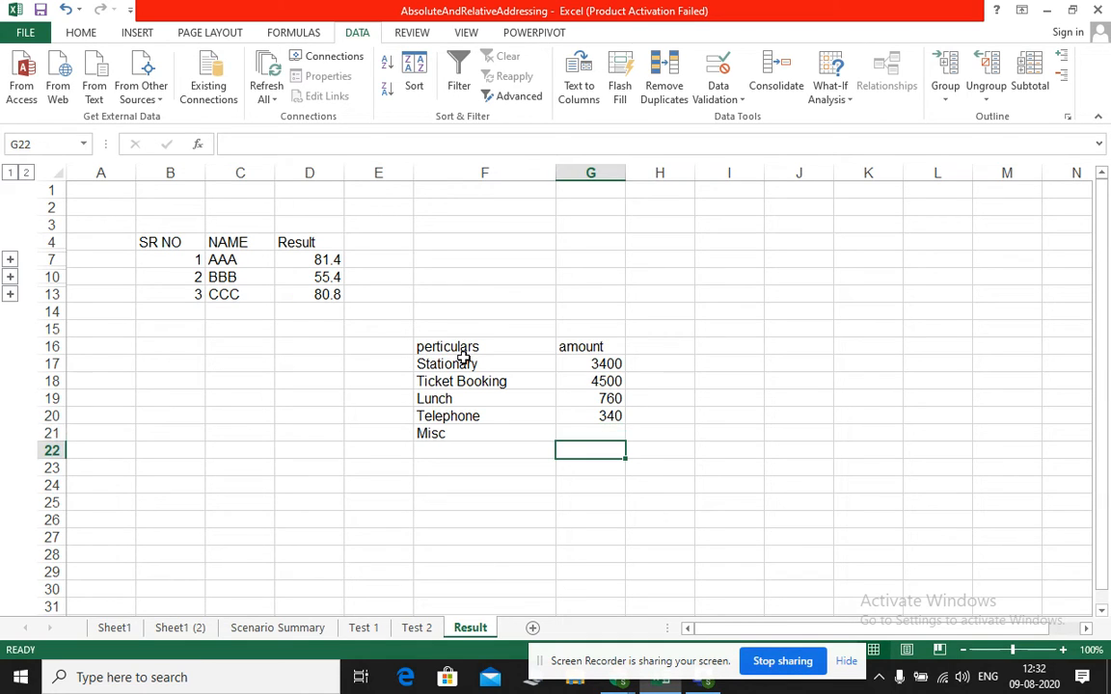
key(Left)
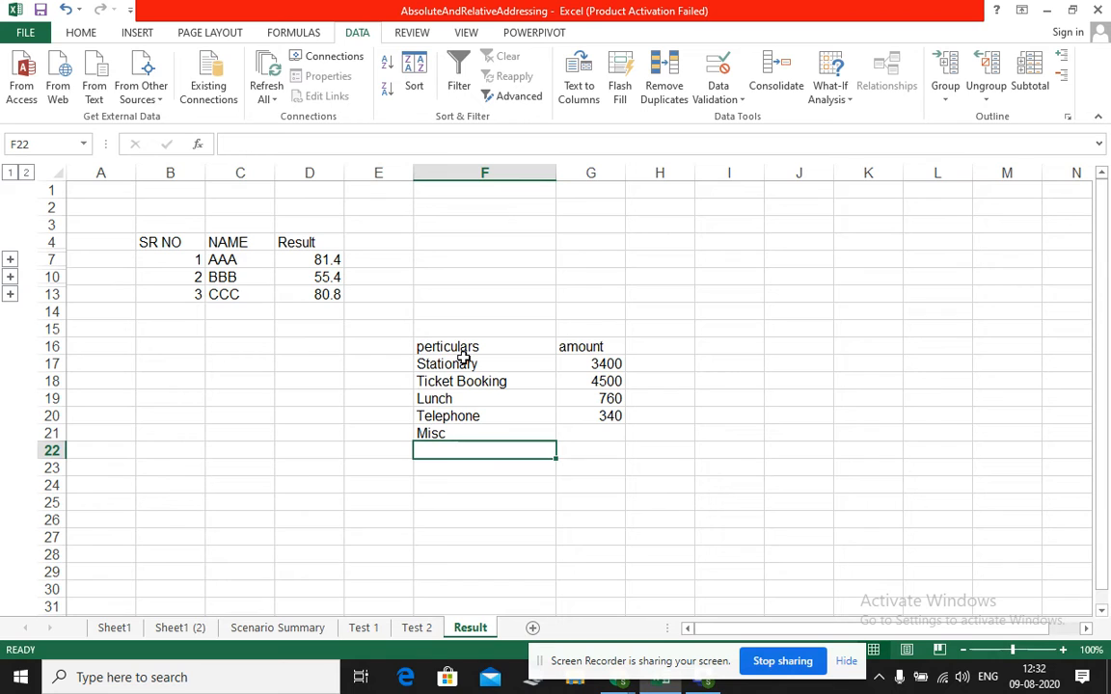
text(Total)
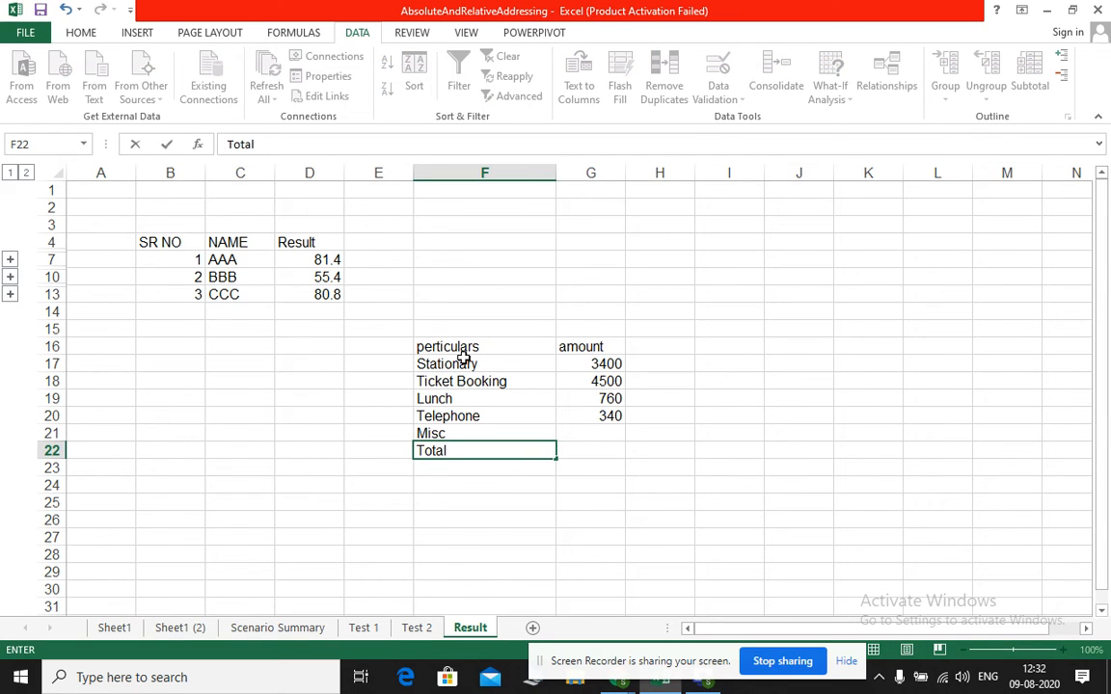
key(Return)
Total the amounts G17:G21 in cell G22 with AutoSum
key(Right)
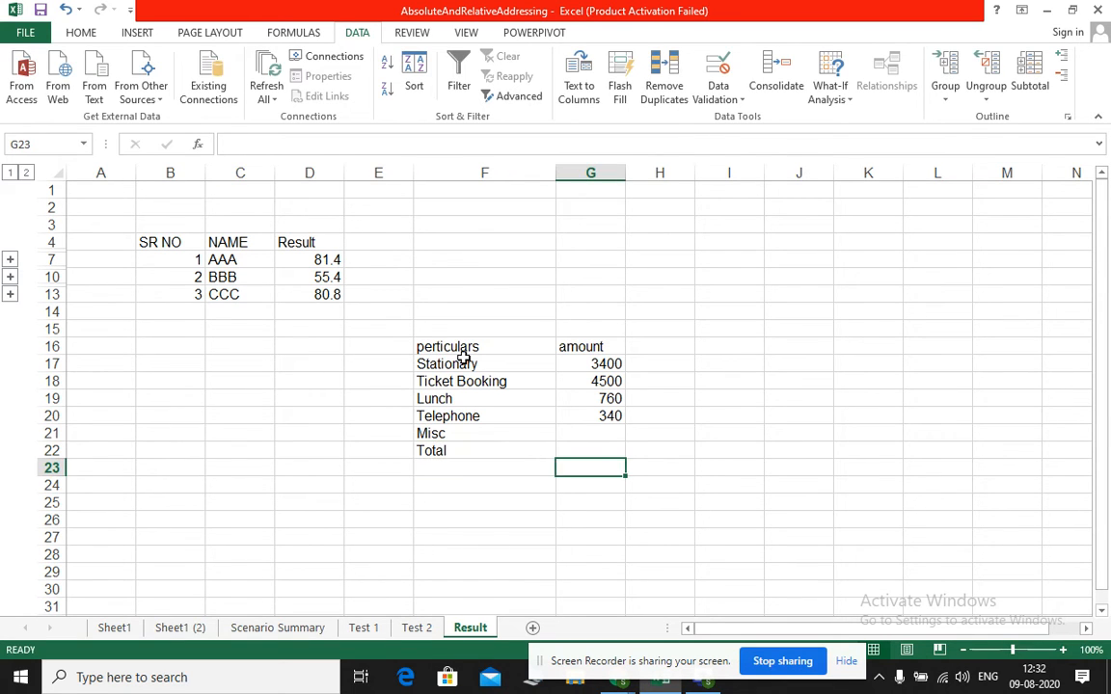
key(Up)
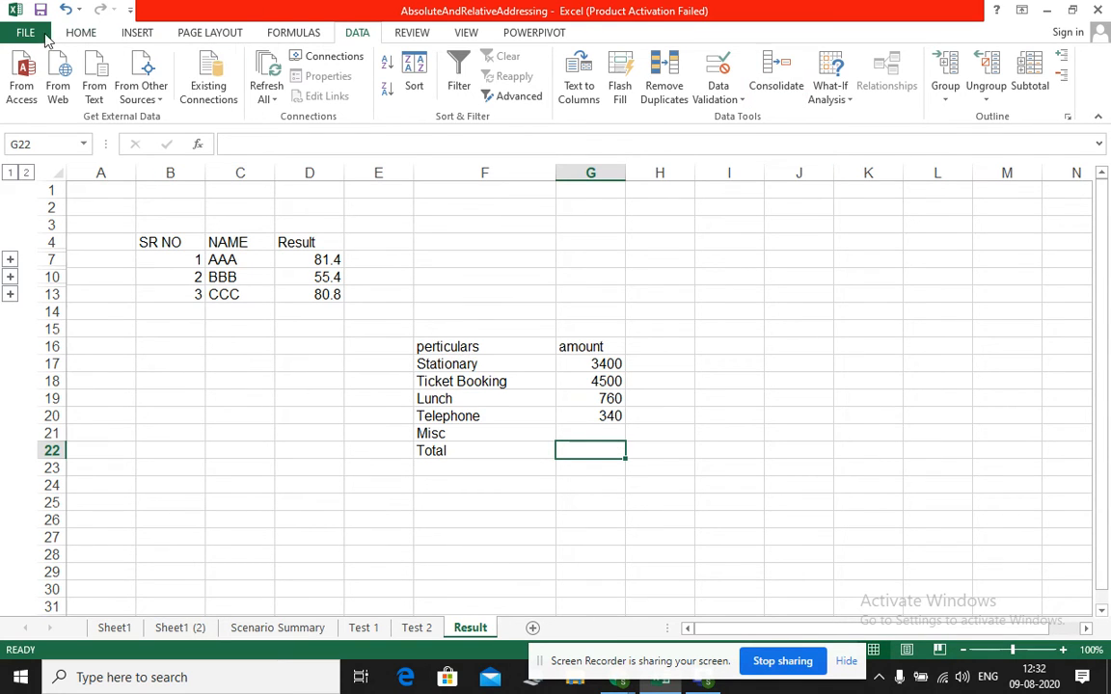
click(83, 35)
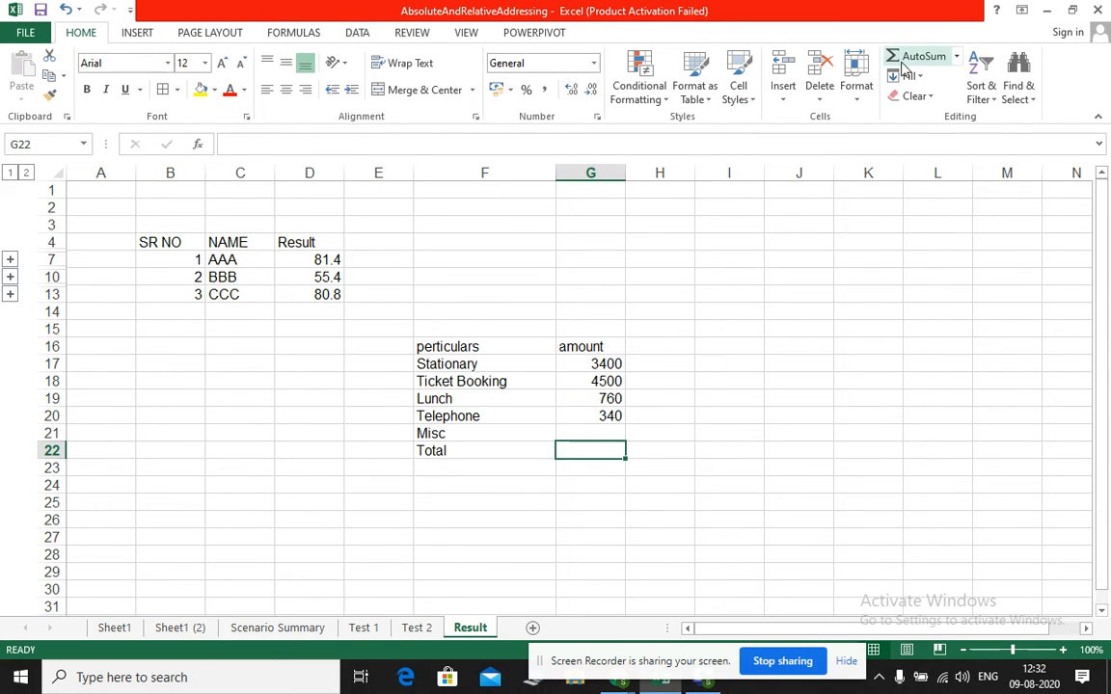
click(902, 59)
key(Return)
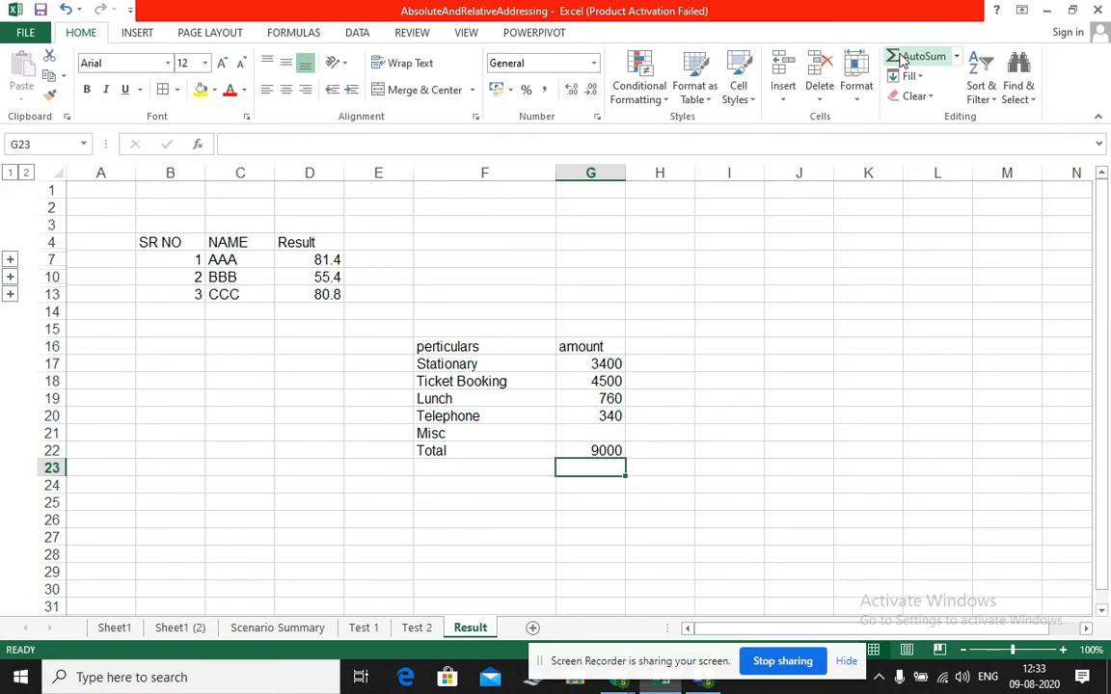
Start a Goal Seek on the Total in cell G22 with a target value of 9200
click(596, 450)
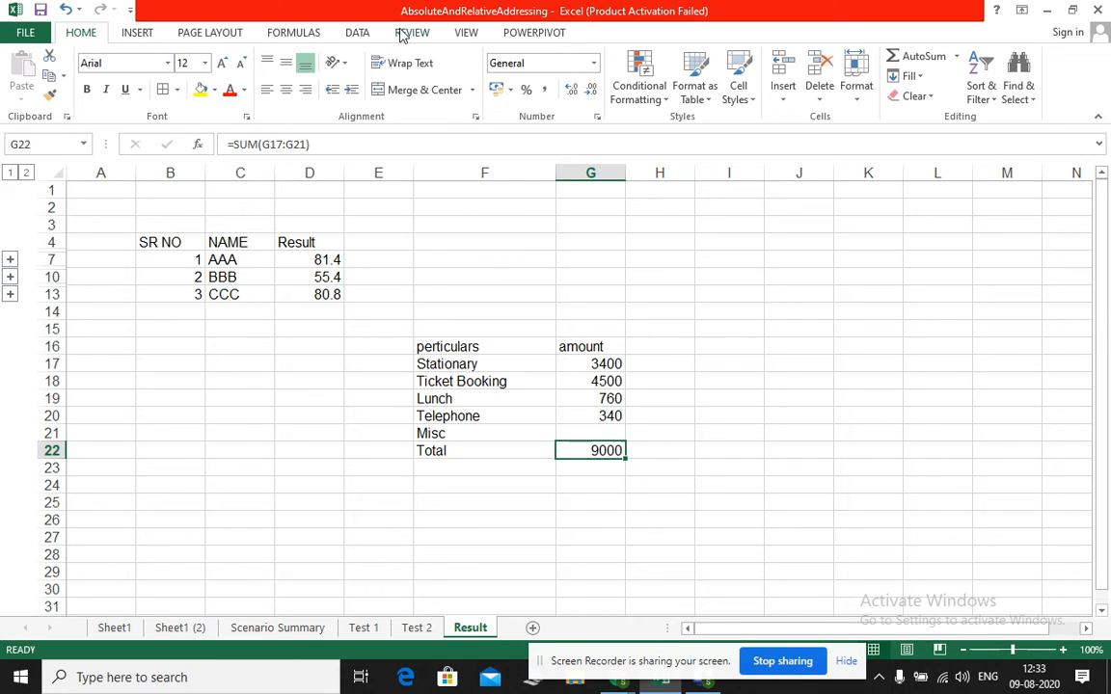
click(357, 35)
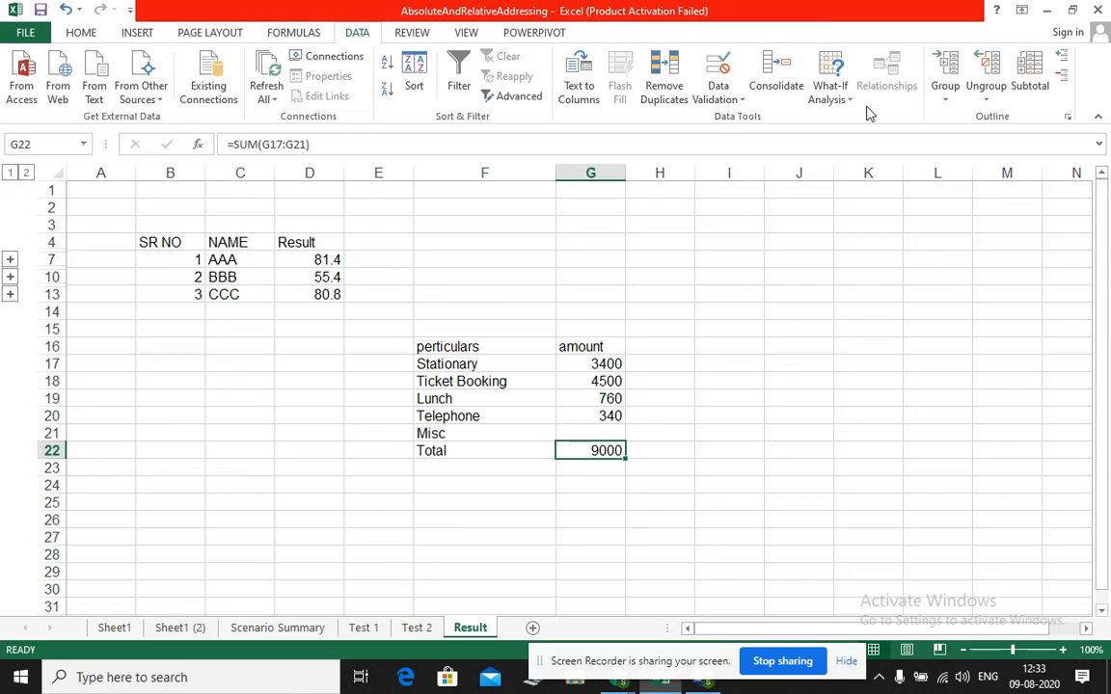
click(830, 94)
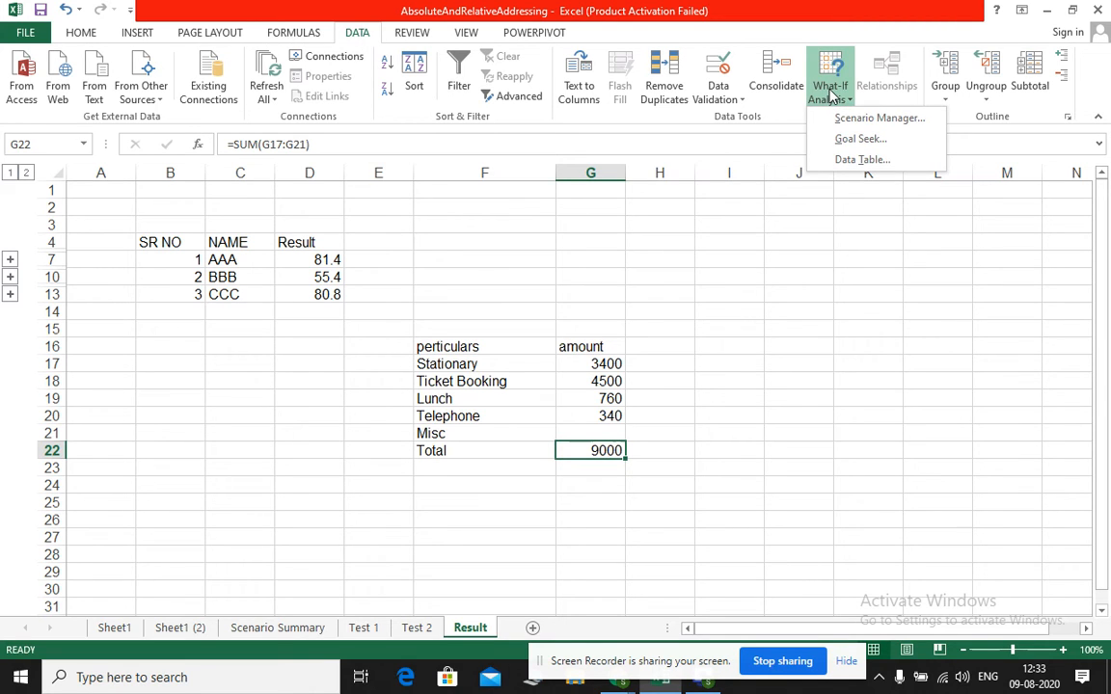
click(857, 140)
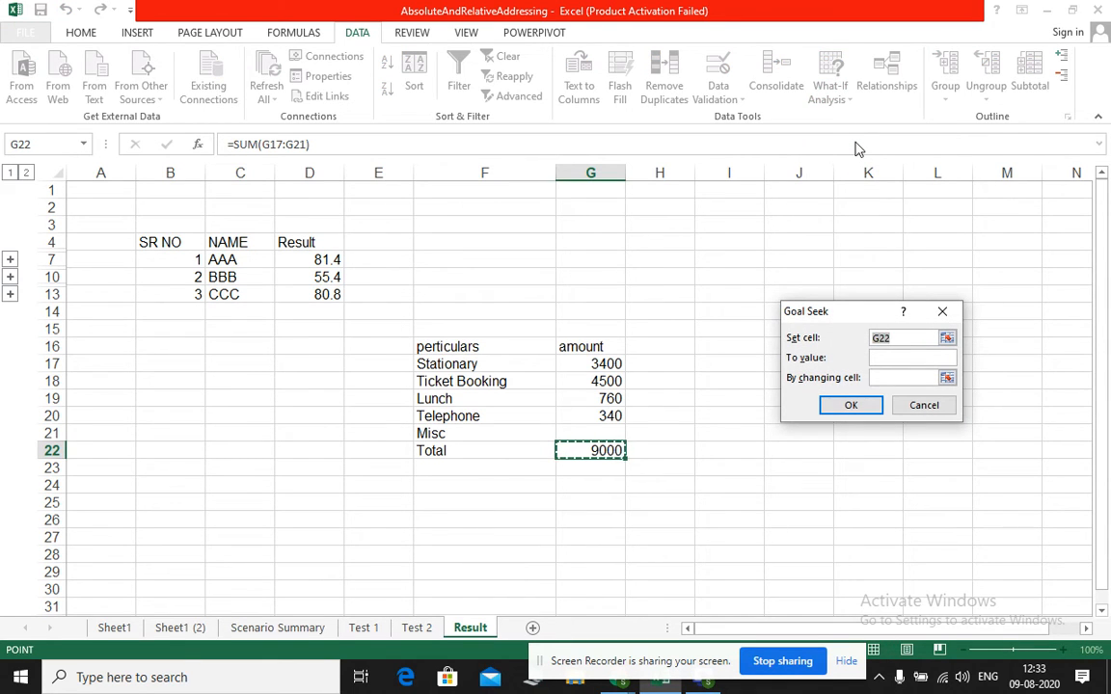
click(880, 359)
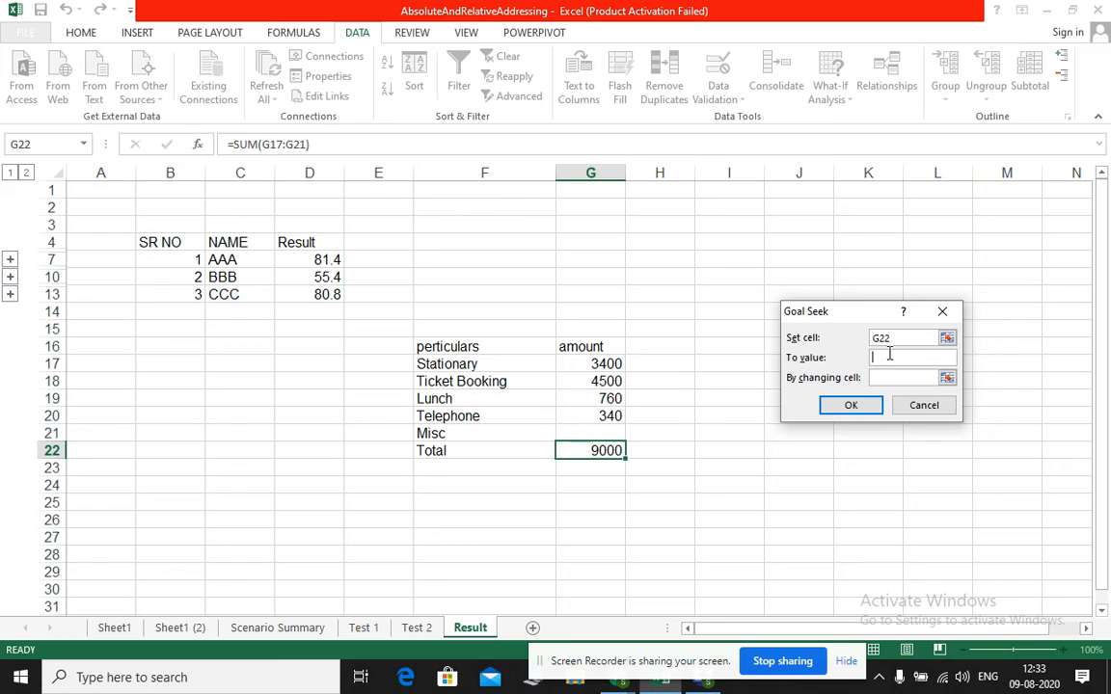
text(9200)
Choose the blank Misc amount in G21 as the changing cell, run the Goal Seek and accept its solution
click(887, 377)
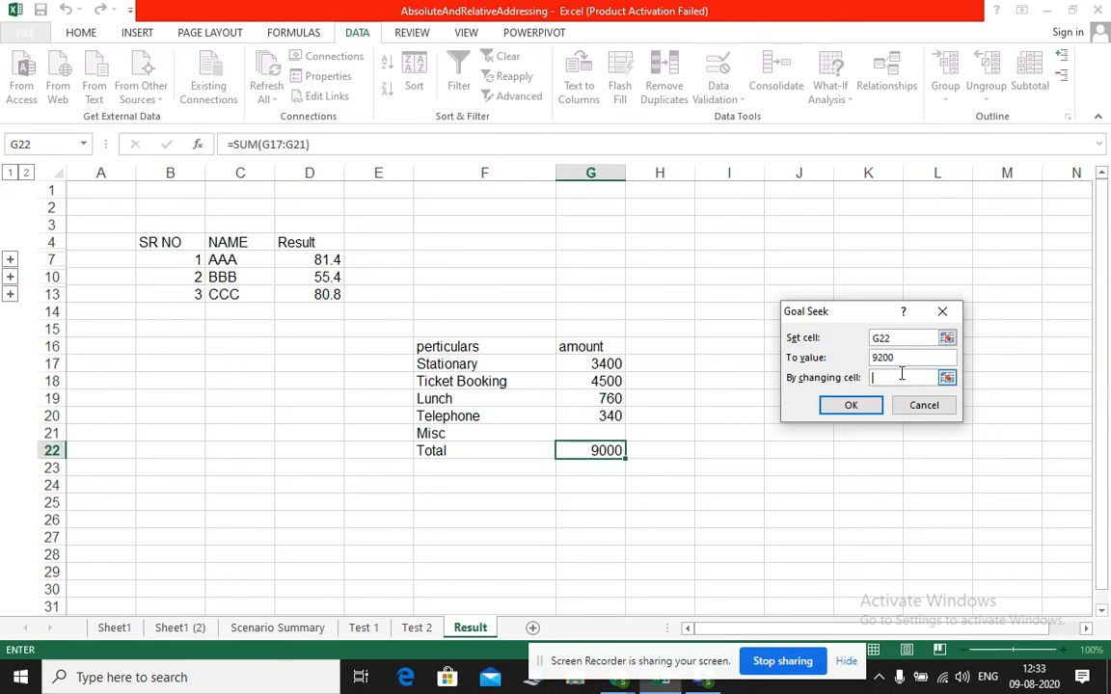
click(948, 377)
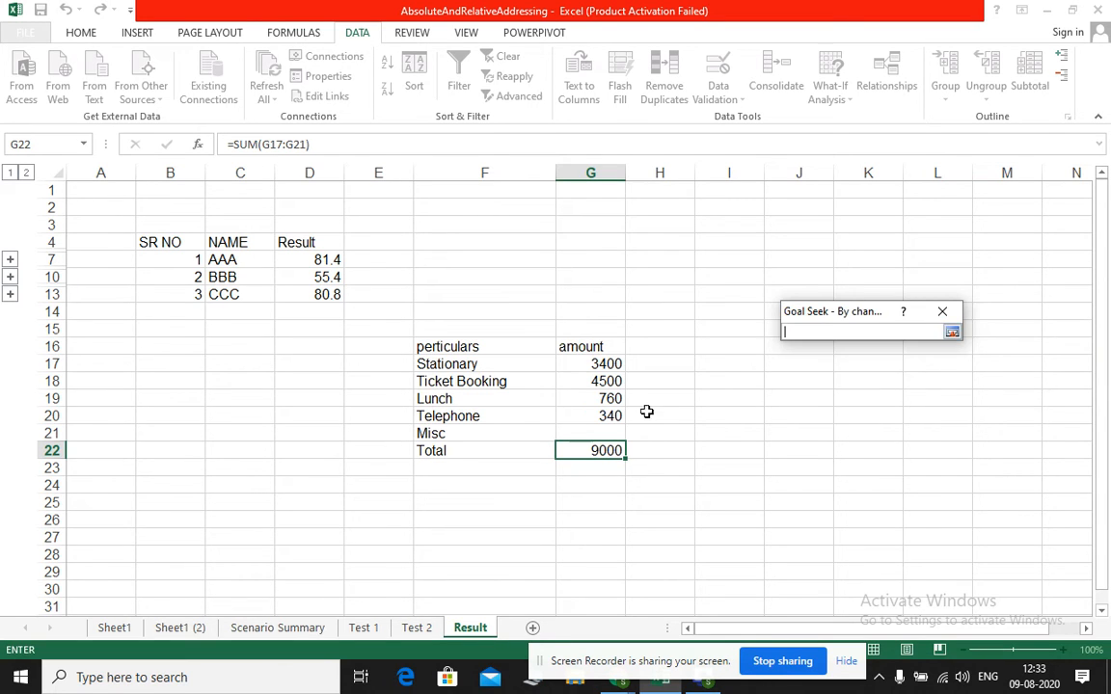
click(600, 432)
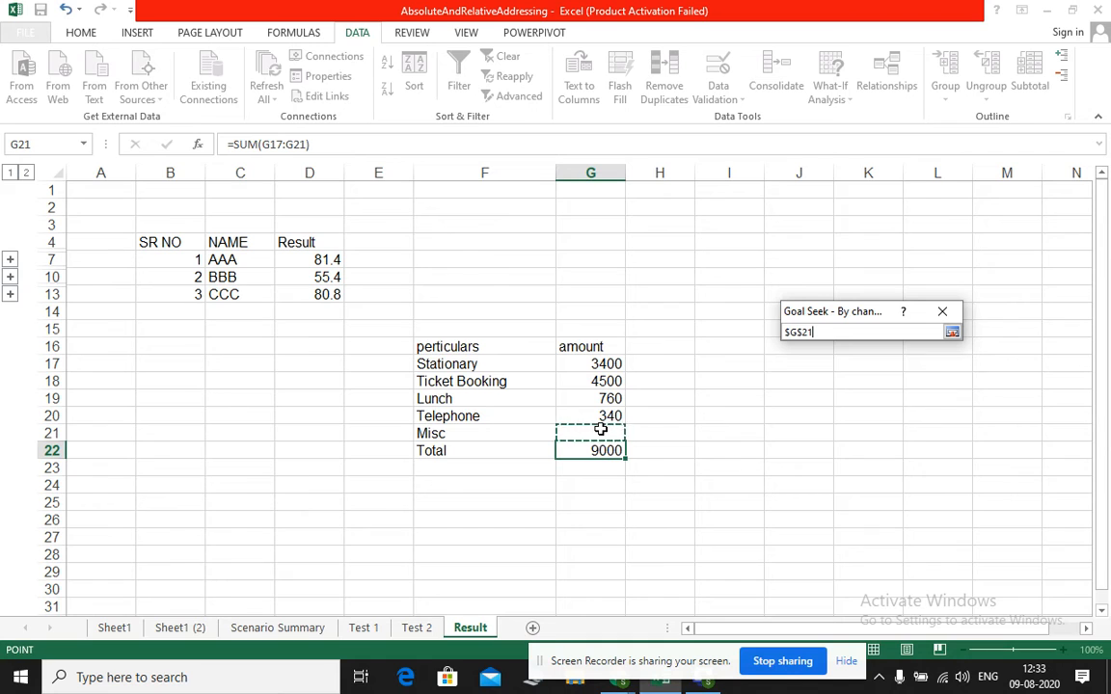
click(951, 332)
click(861, 411)
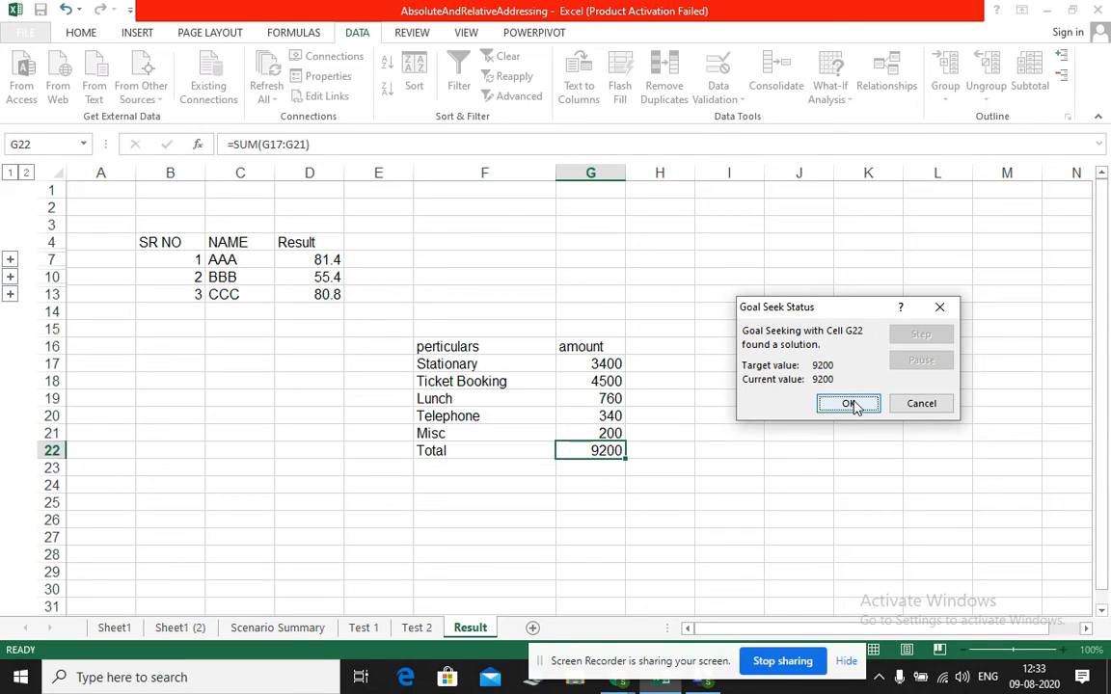
click(853, 405)
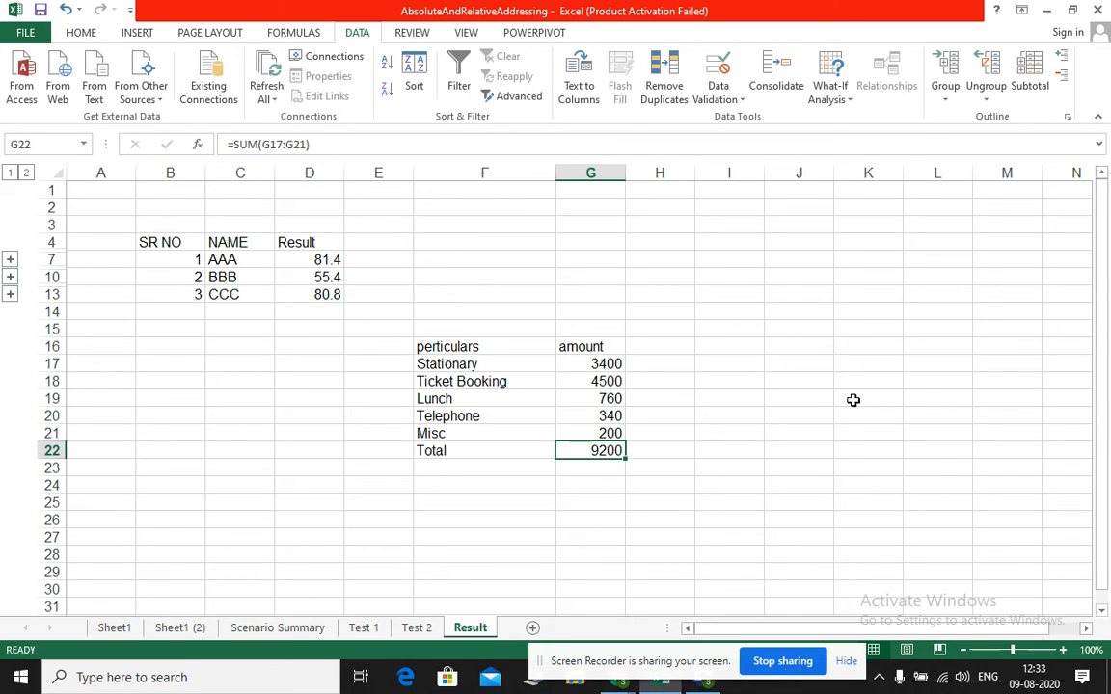
Run Goal Seek on the Total in G22 to reach 9500 by changing the Lunch amount in G19, and accept the solution
click(839, 96)
click(858, 139)
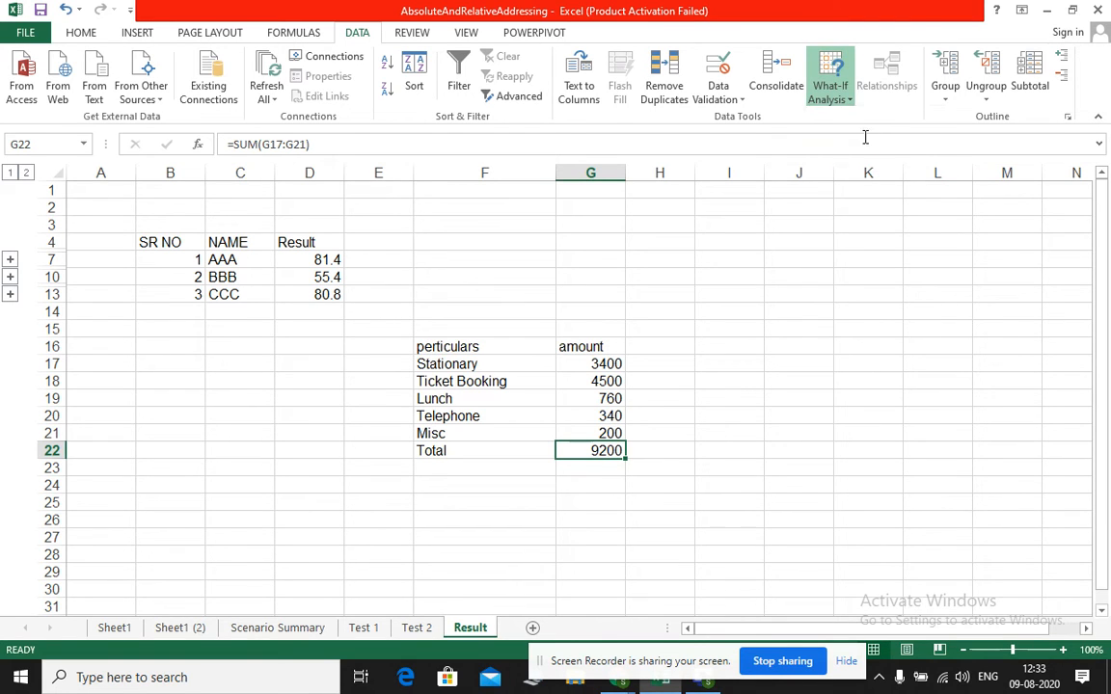
click(881, 353)
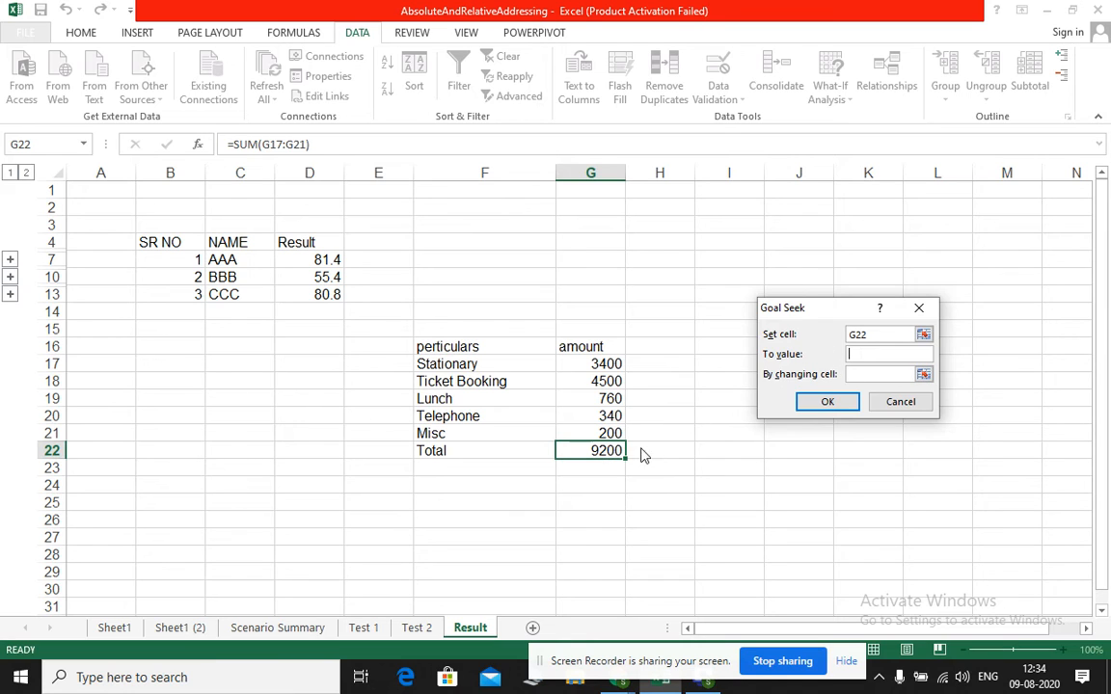
text(9500)
click(853, 374)
click(597, 396)
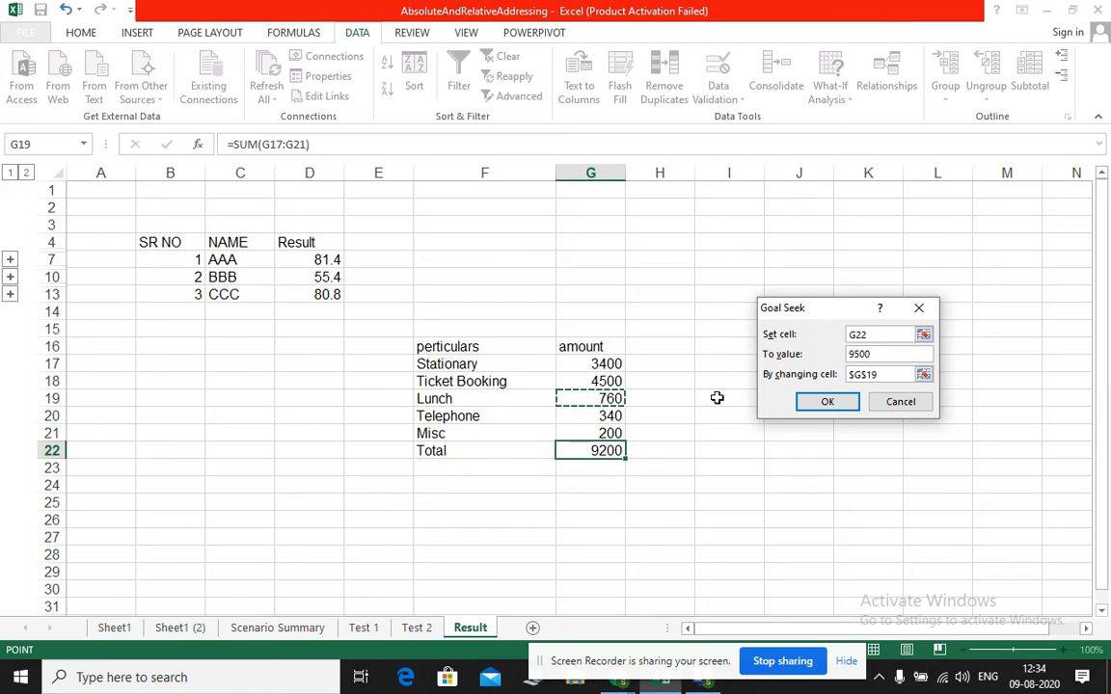
click(827, 402)
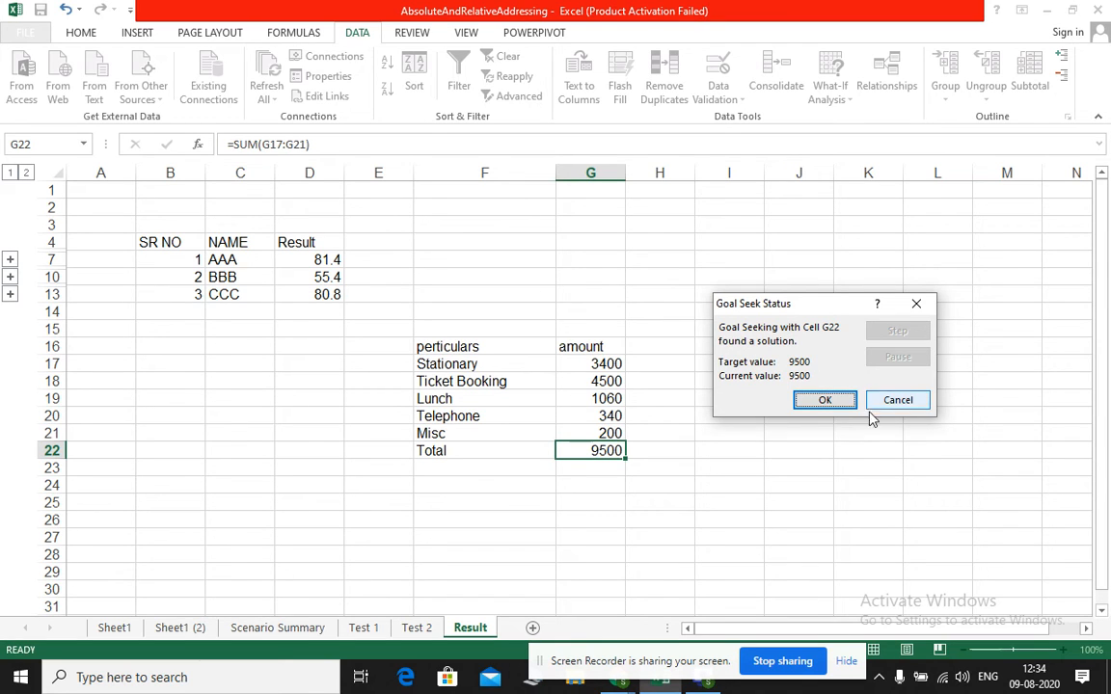
click(821, 402)
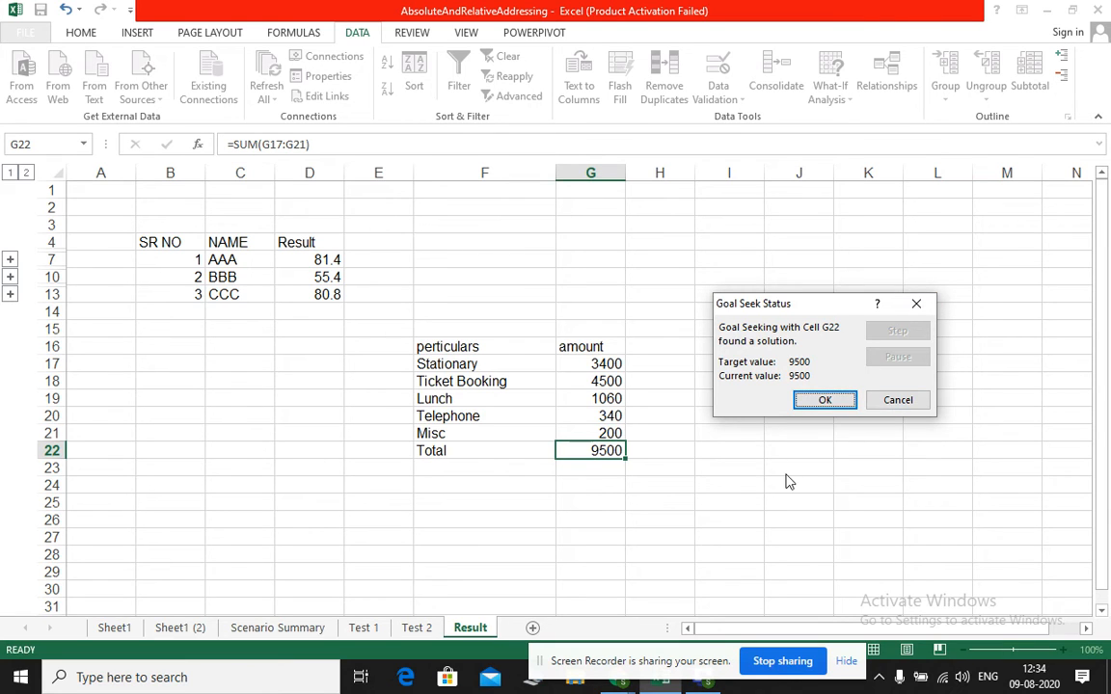
click(842, 400)
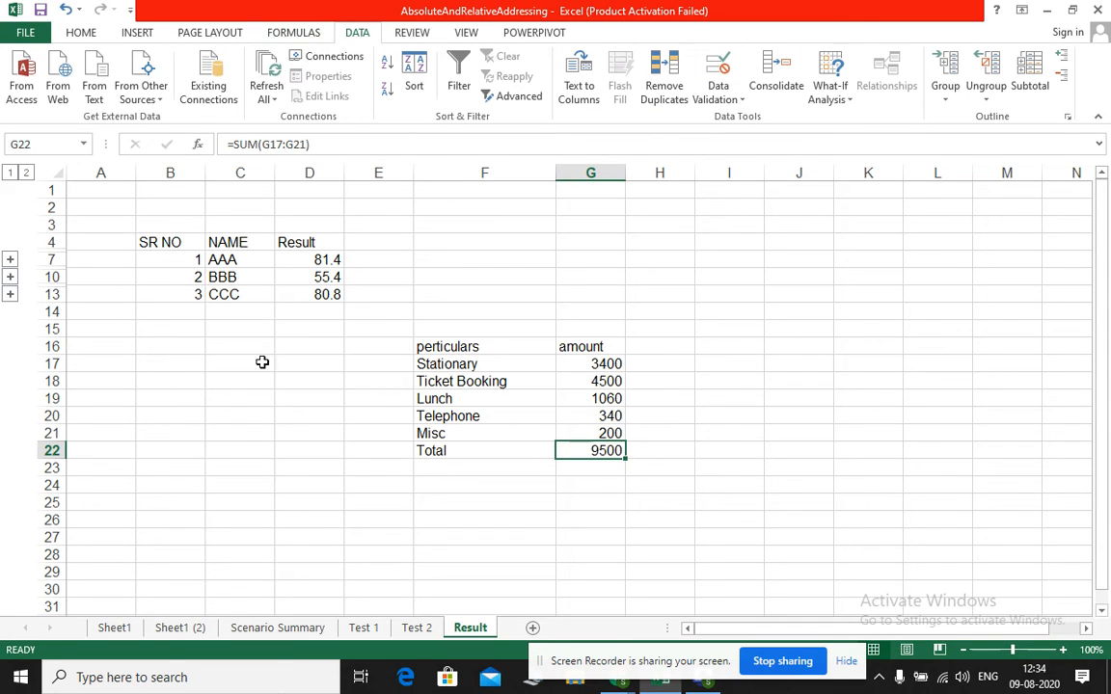
Examine the interest formula in E9 on Sheet1 (2) and the total formulas in H5:H7 on the Test 2 sheet
click(181, 628)
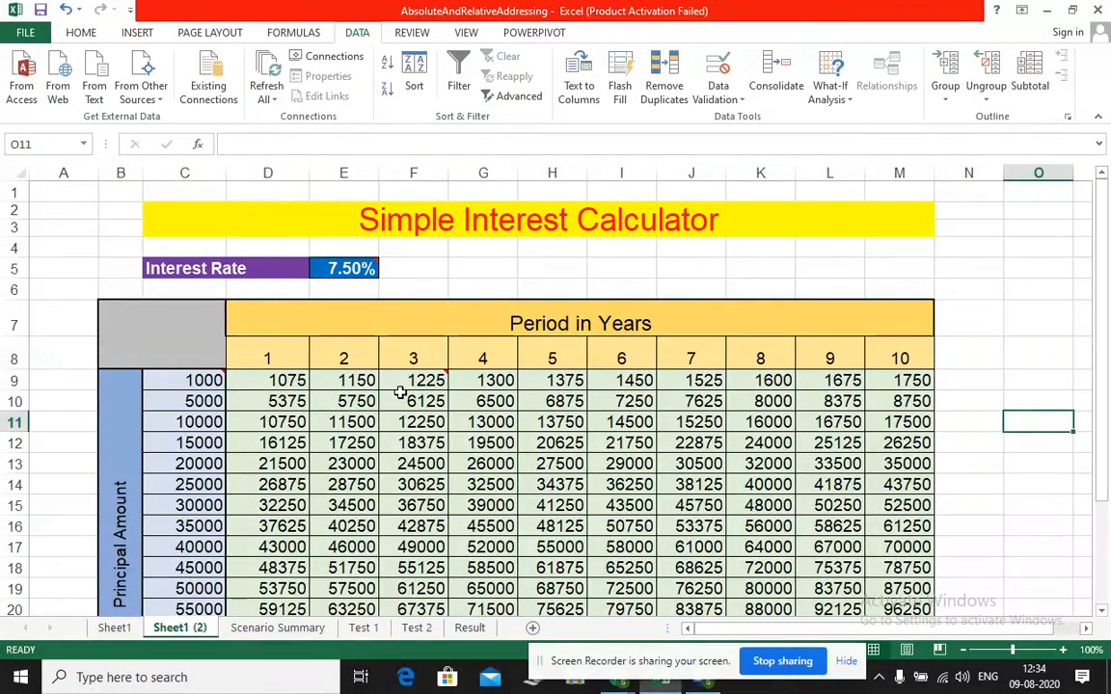
click(345, 393)
click(346, 381)
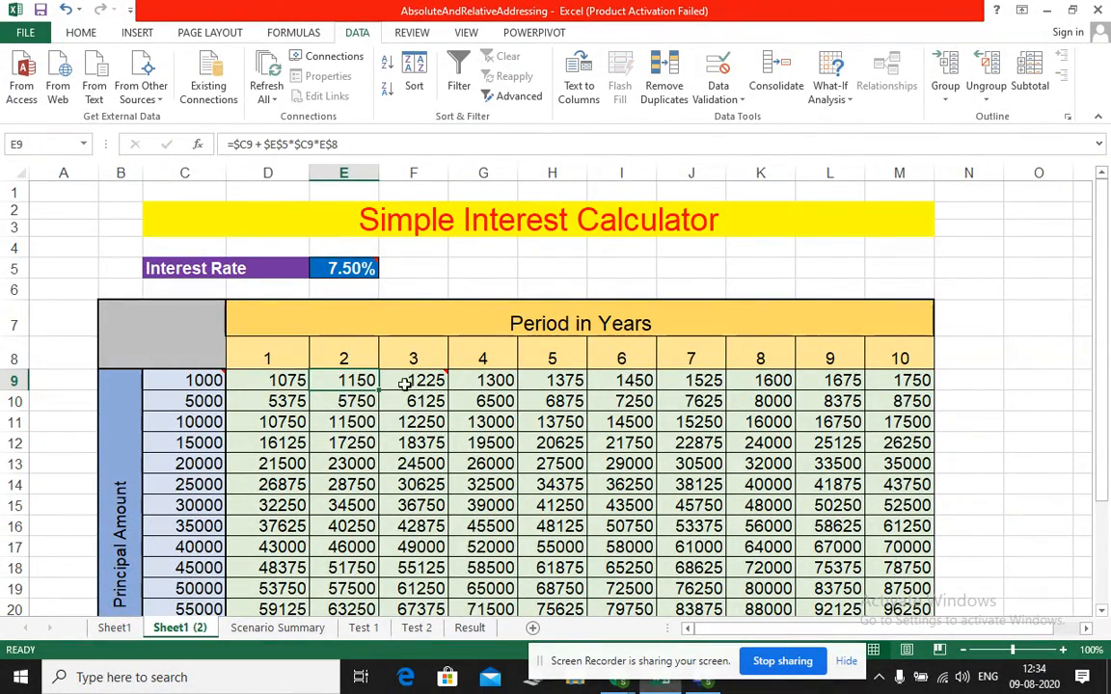
click(416, 629)
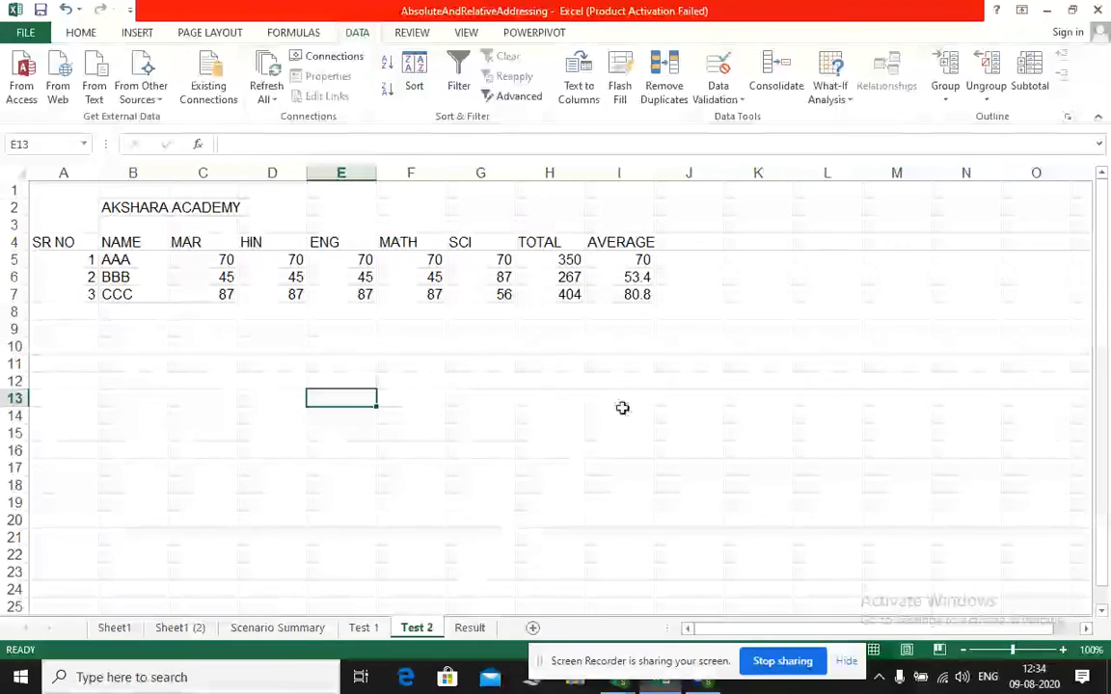
click(563, 259)
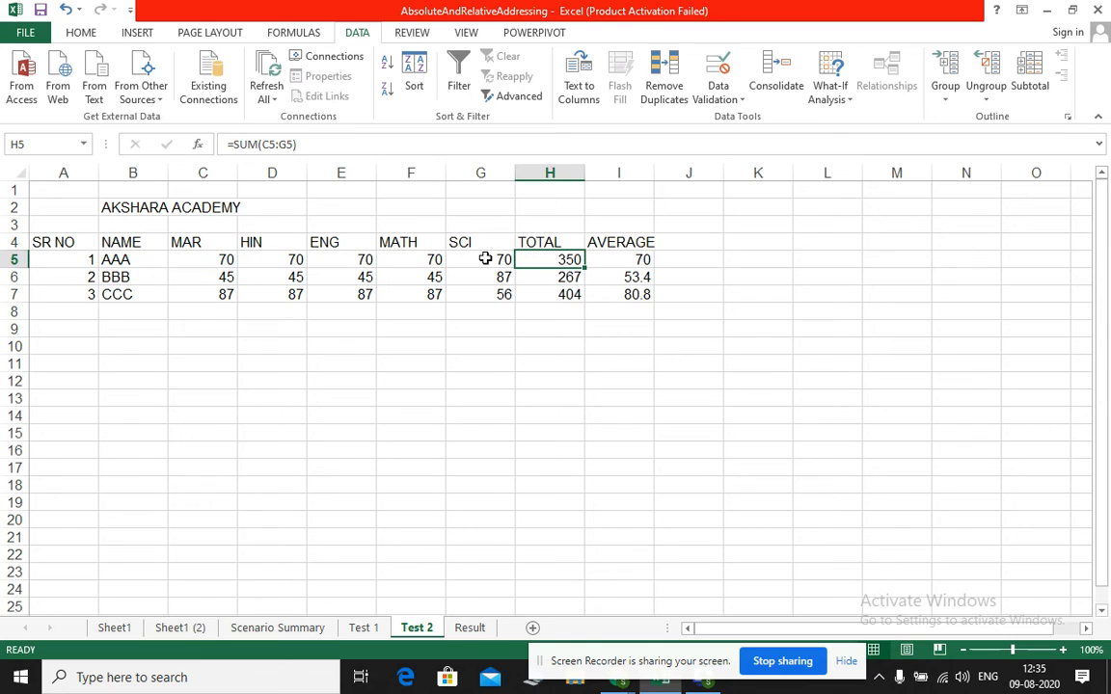
click(569, 277)
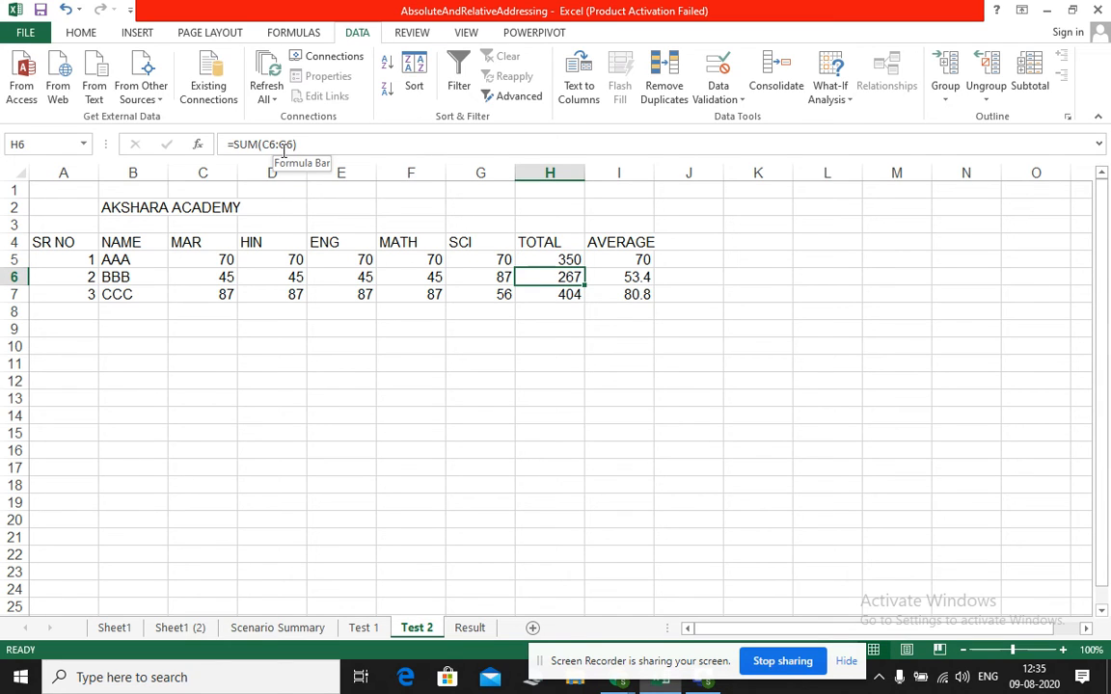
click(554, 291)
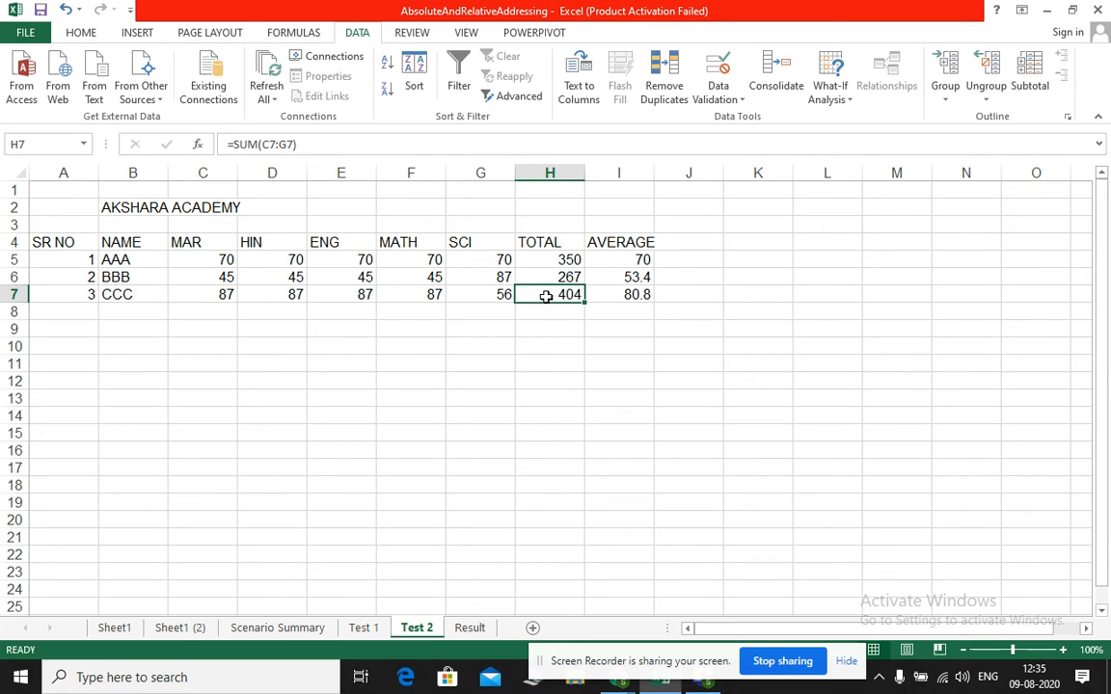
Enter the label "Relative" in cell I2 and check the total formulas in H5 and H7
click(609, 210)
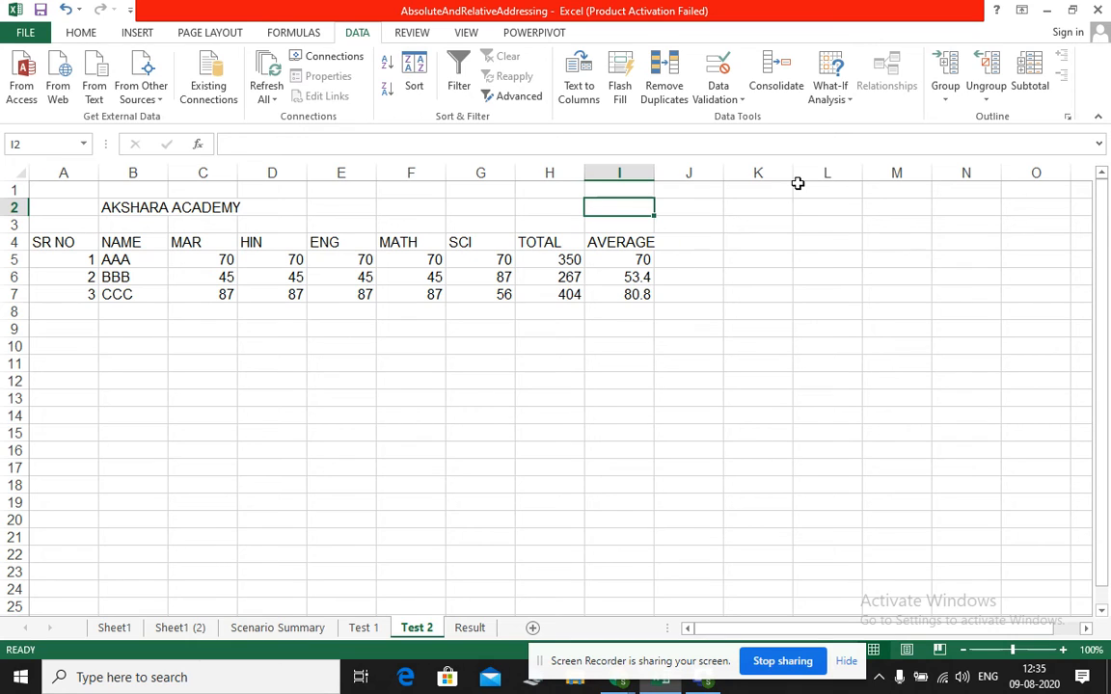
text(Relati)
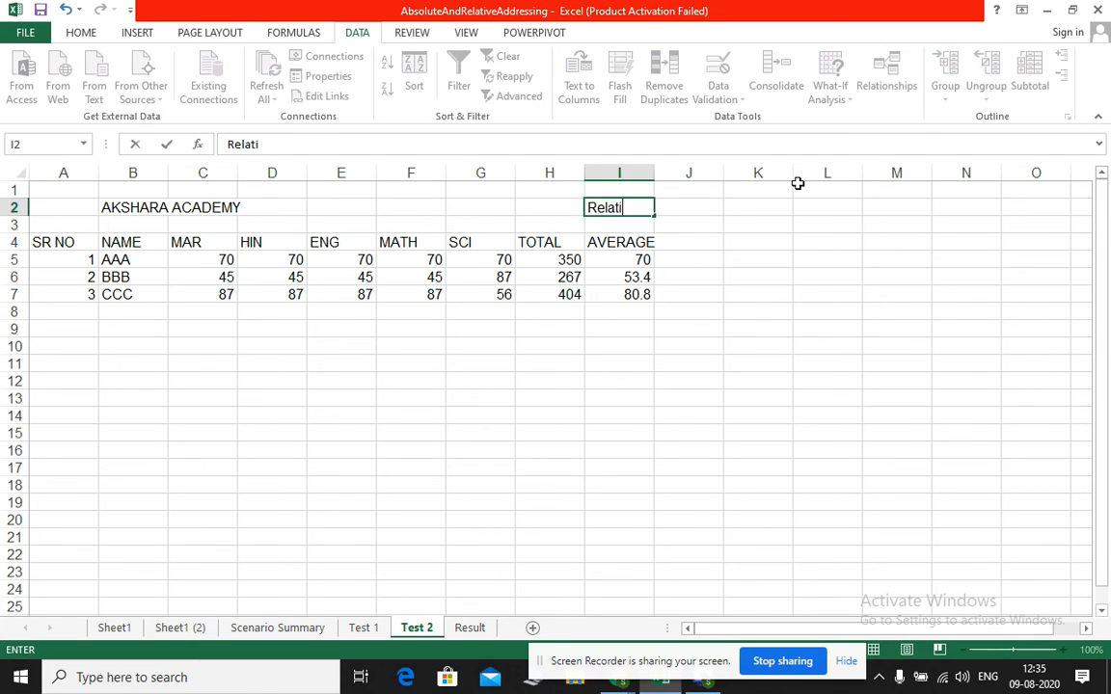
text(ve)
click(568, 258)
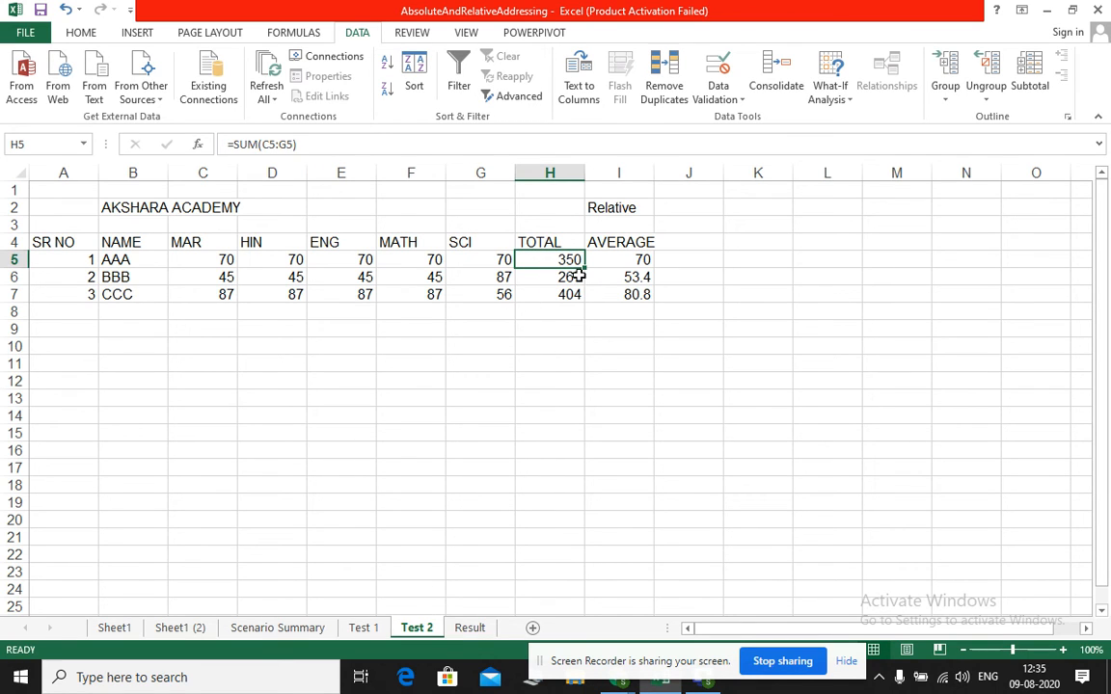
click(557, 295)
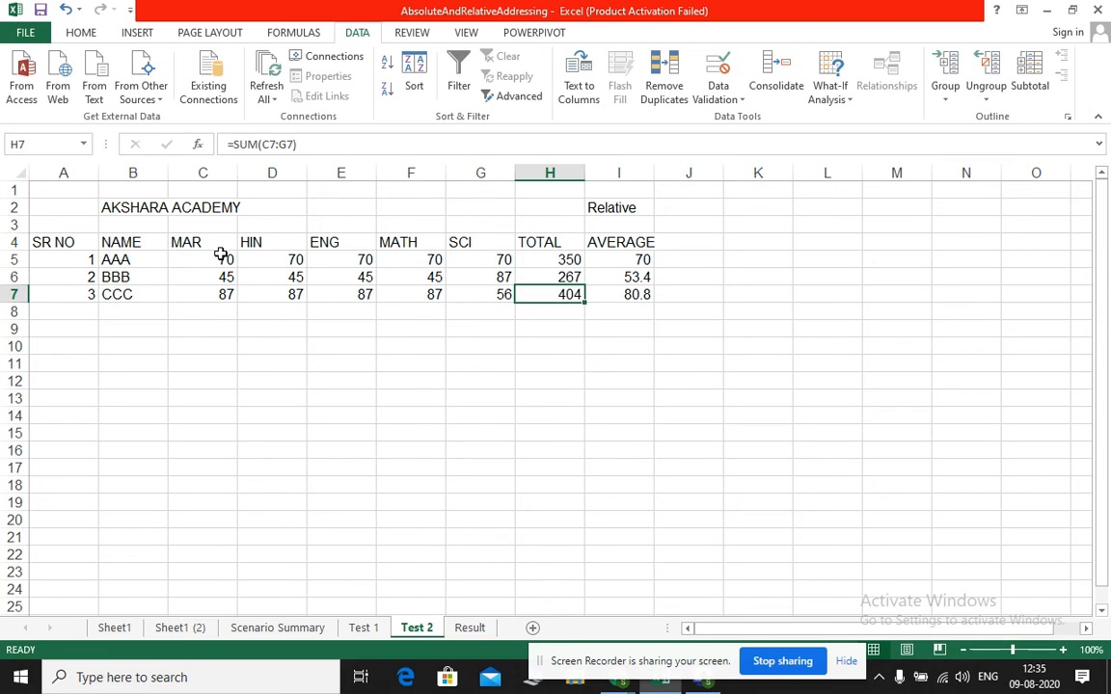
Copy the marks table A4:I7 to a new location starting at F10 and check the copied total formula in M11
drag(55, 238, 629, 297)
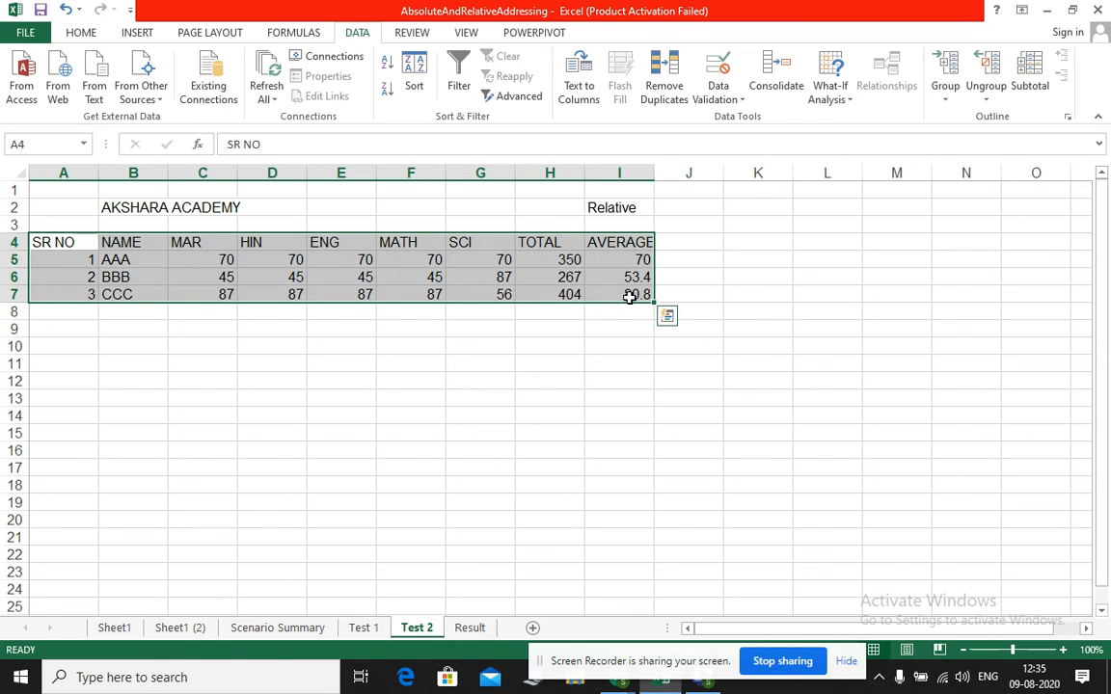
key(ctrl+c)
click(411, 344)
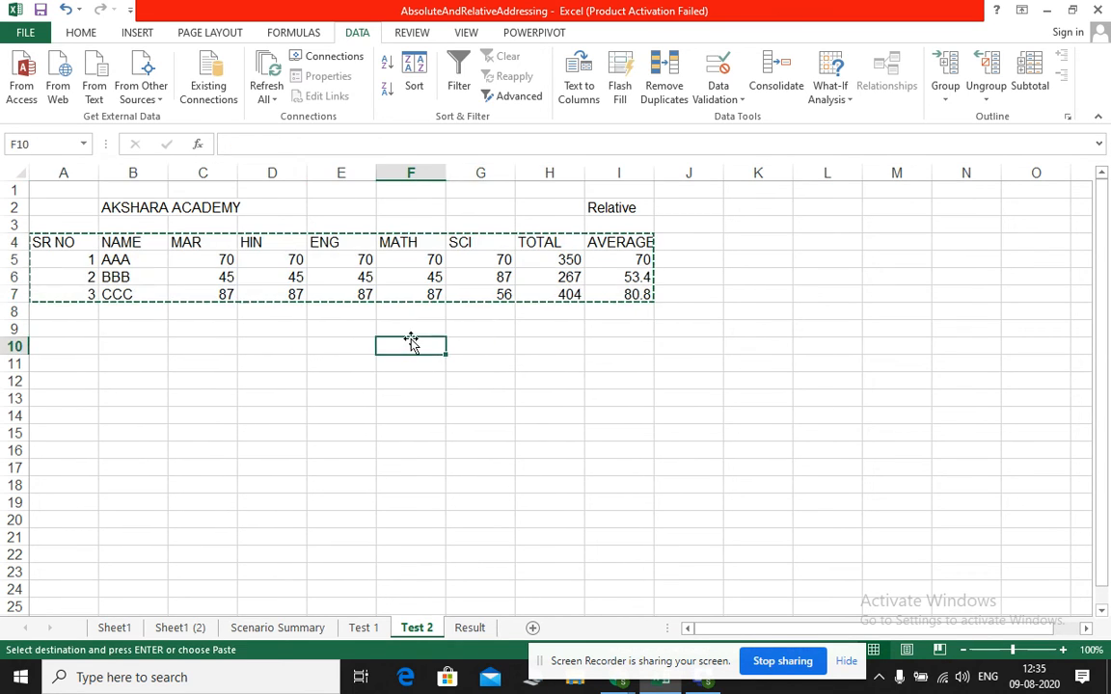
key(ctrl+v)
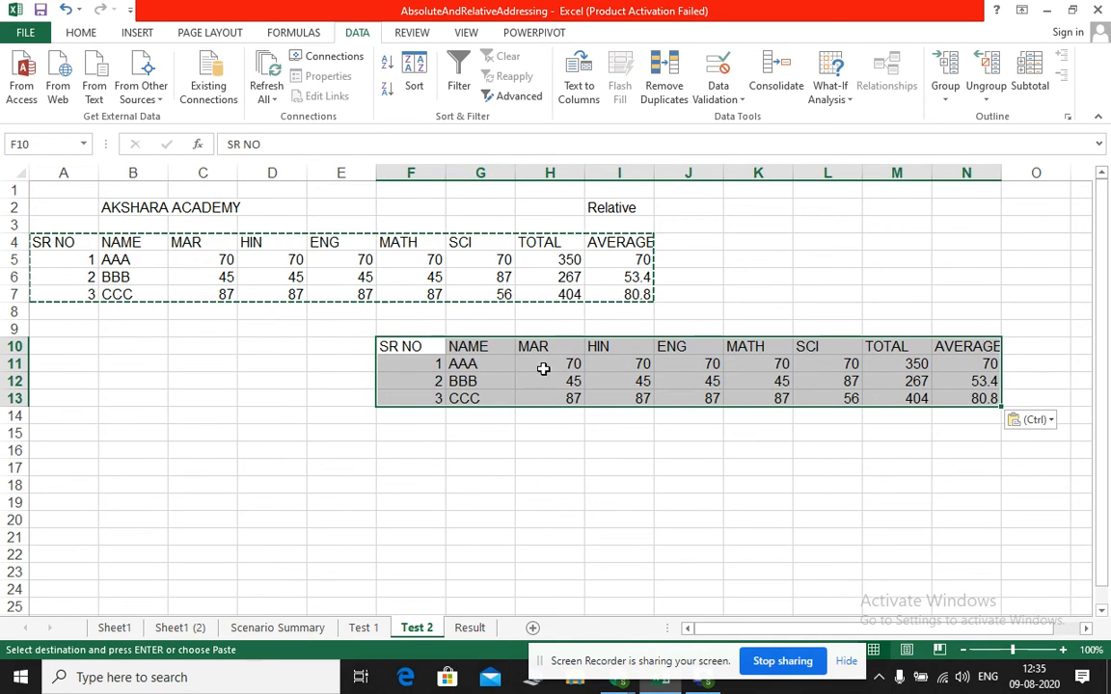
click(627, 426)
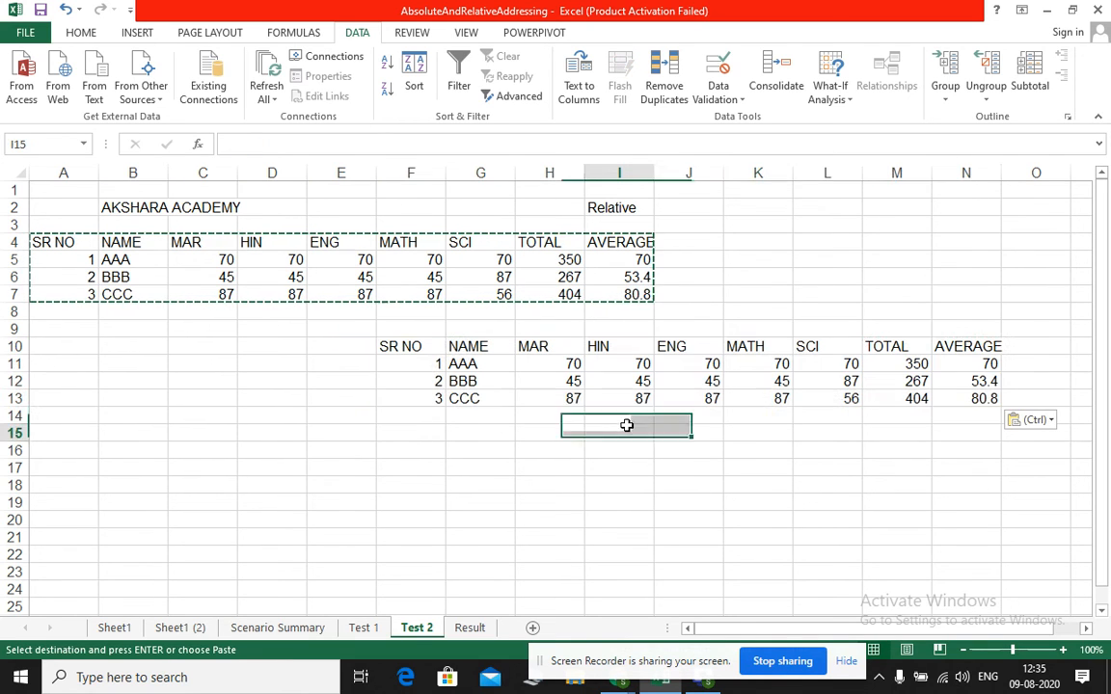
click(900, 363)
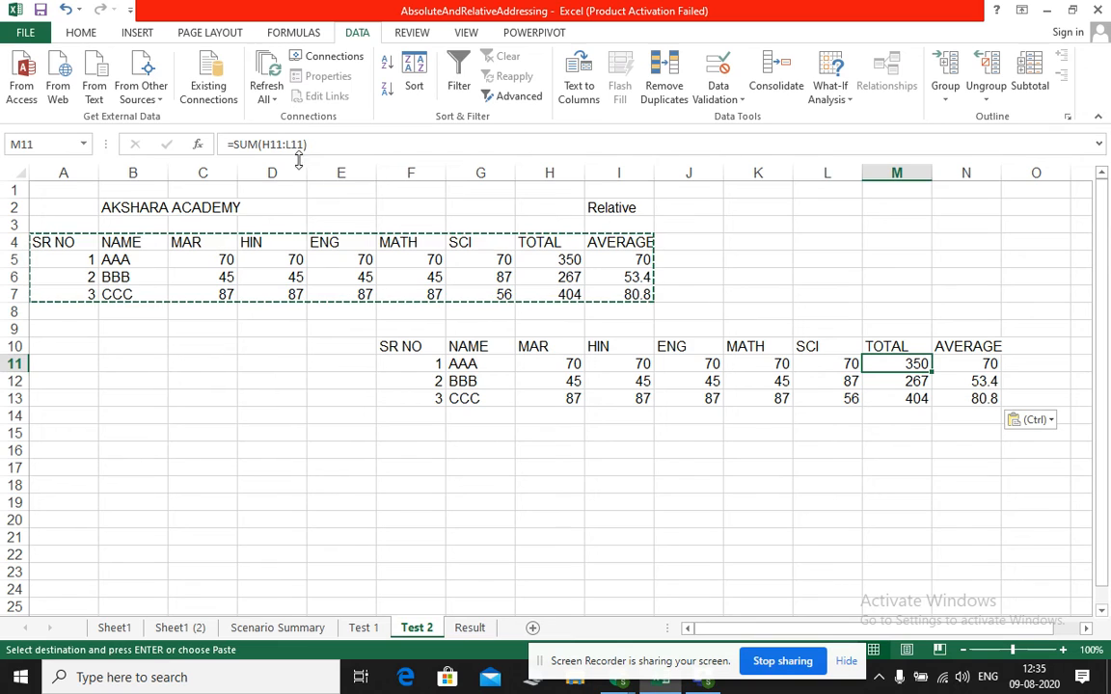
key(Escape)
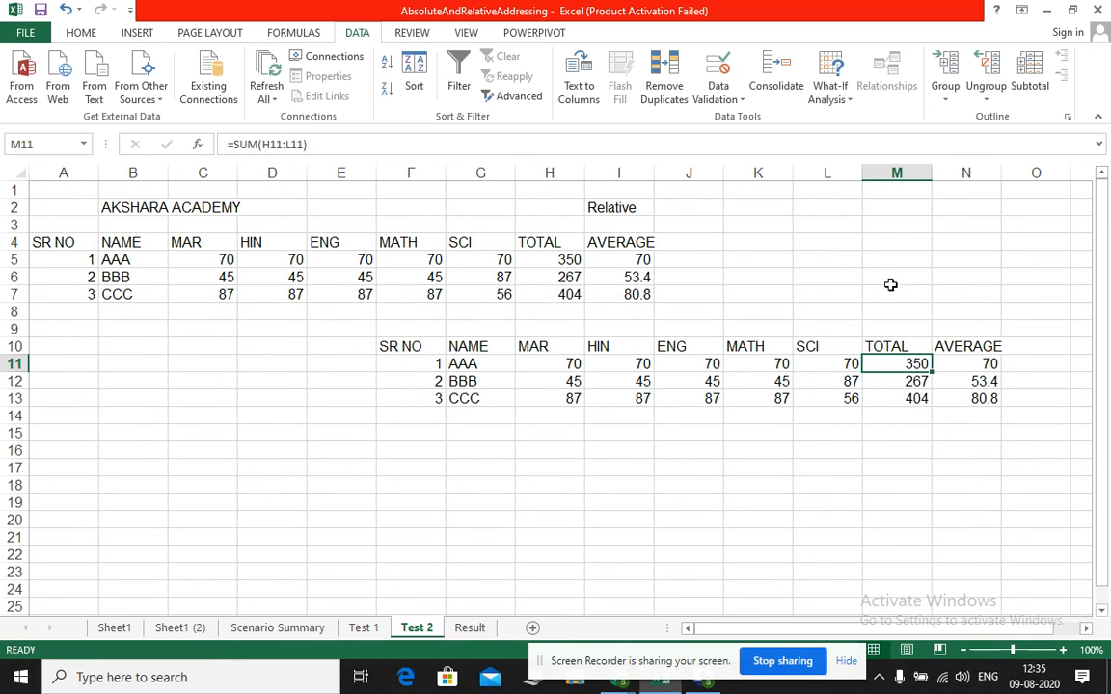
Compare the original total formula in H5 with its copy in M11, referring to the label in I2
click(562, 259)
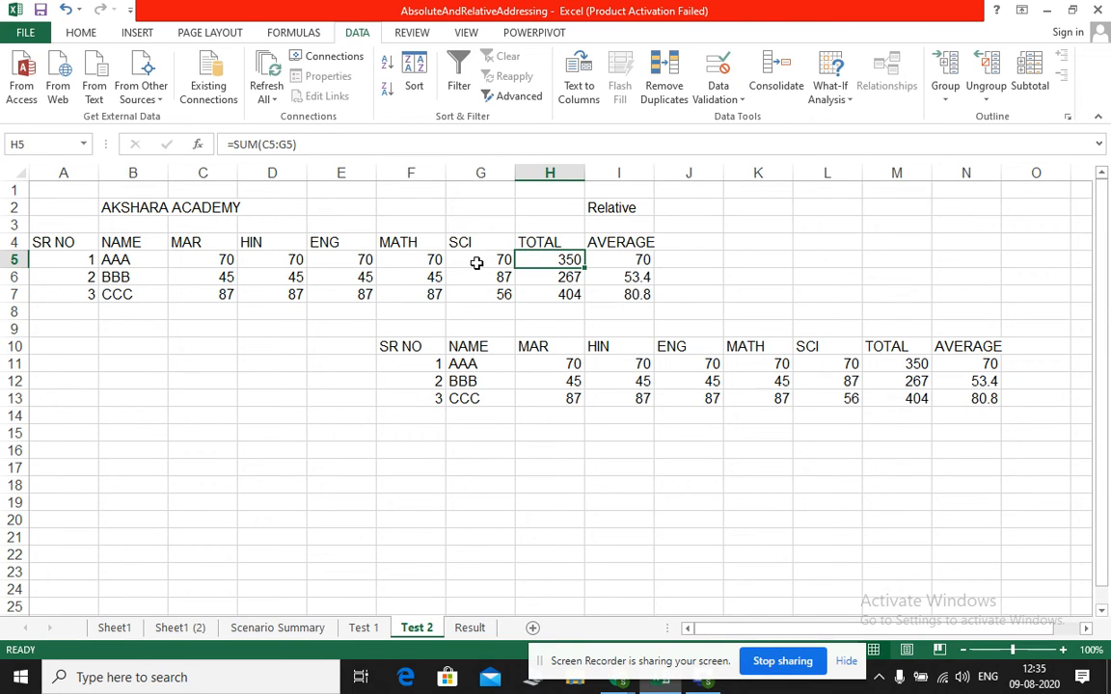
click(897, 366)
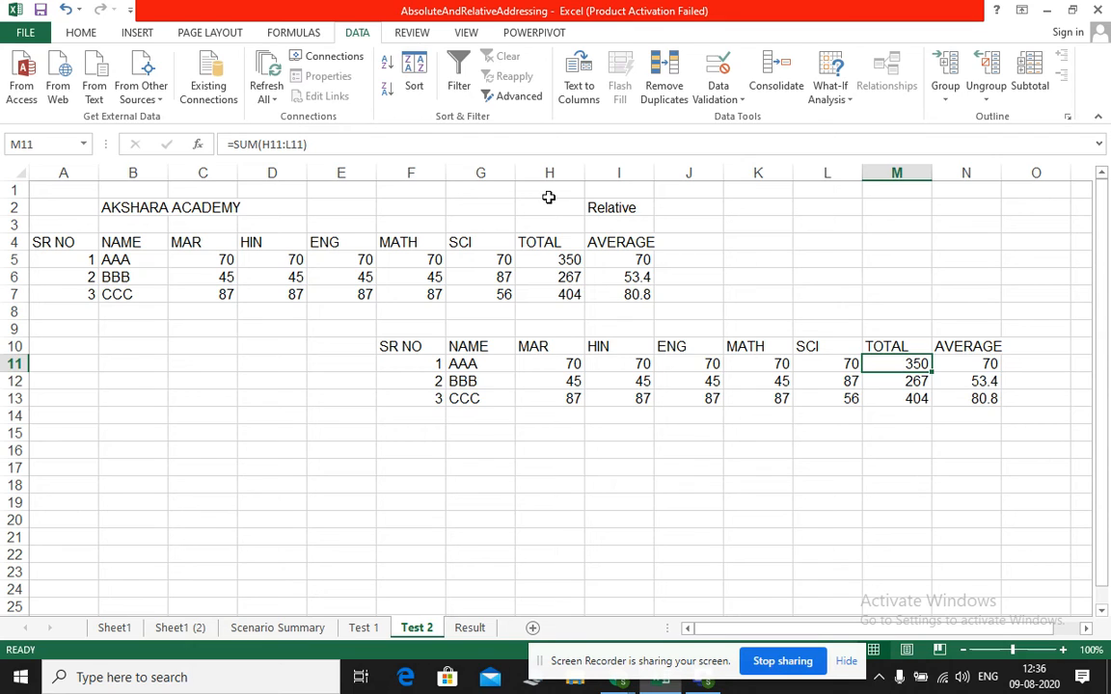
click(613, 208)
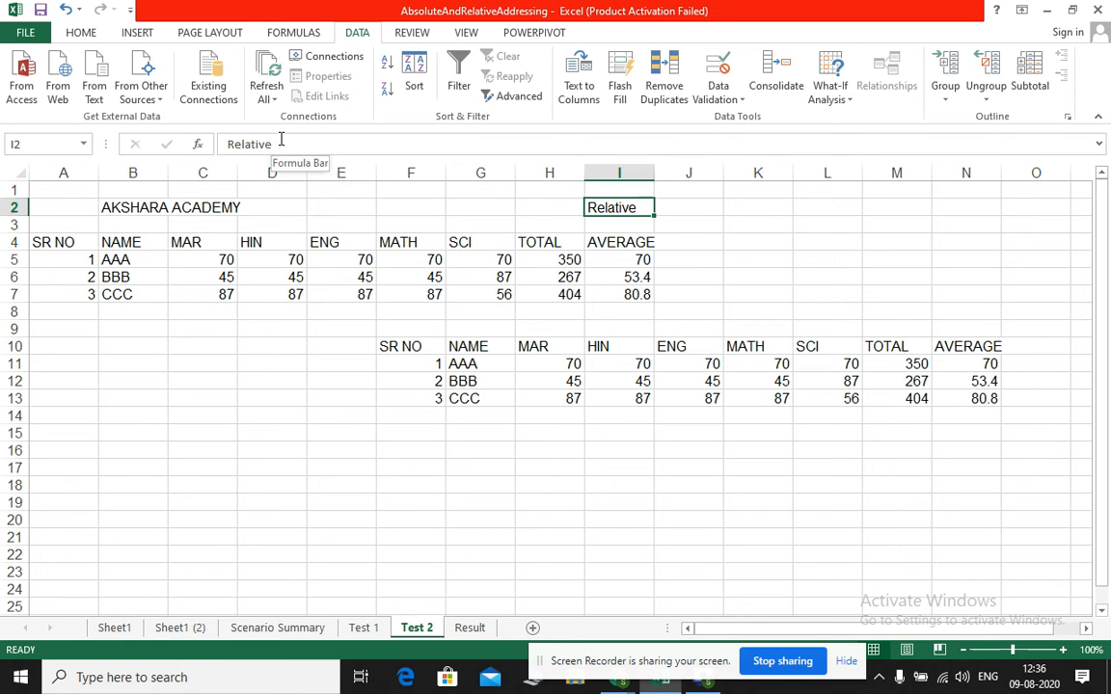
Open the Sheet1 (2) sheet and review the interest rate cell E5 together with its comment
click(196, 628)
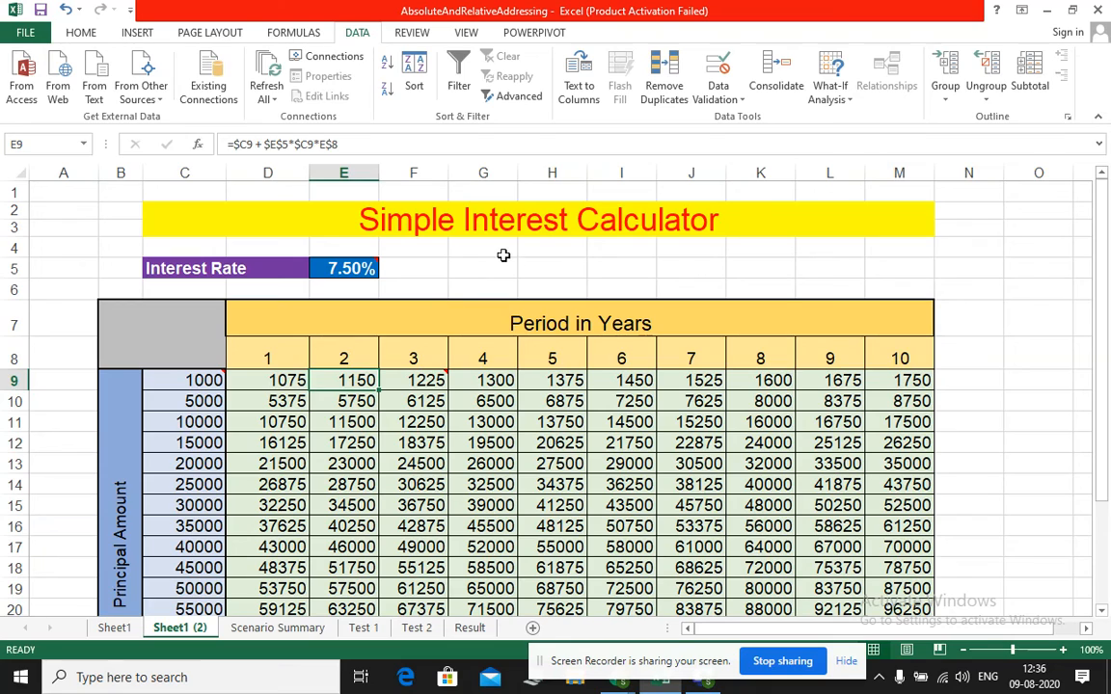
click(453, 247)
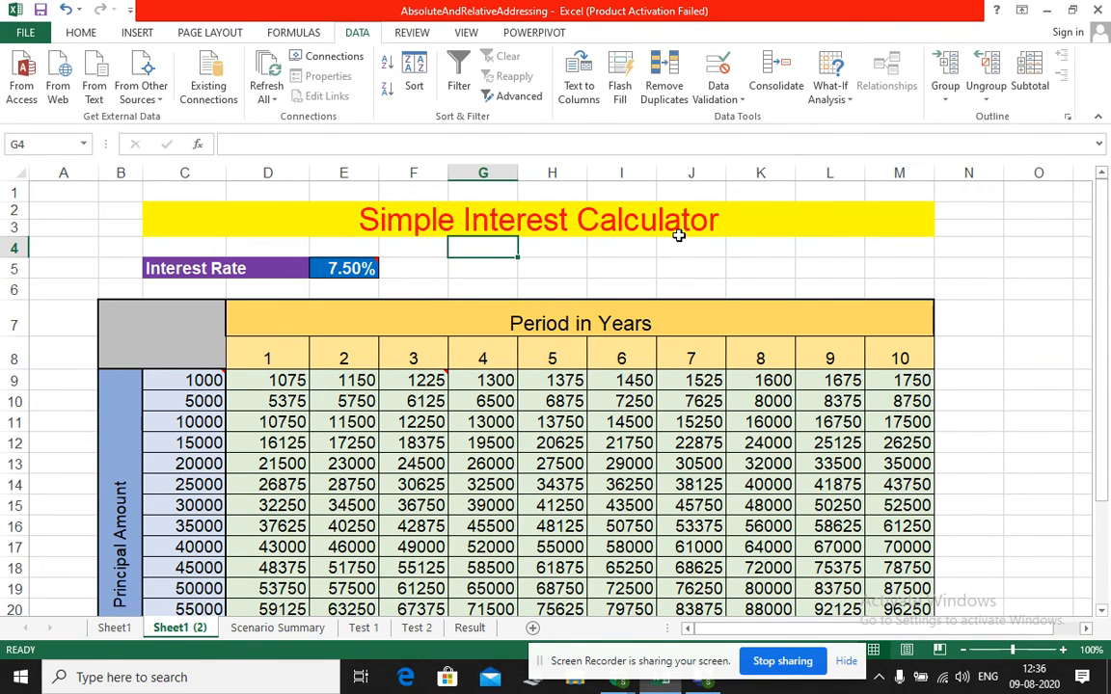
mouse_move(344, 268)
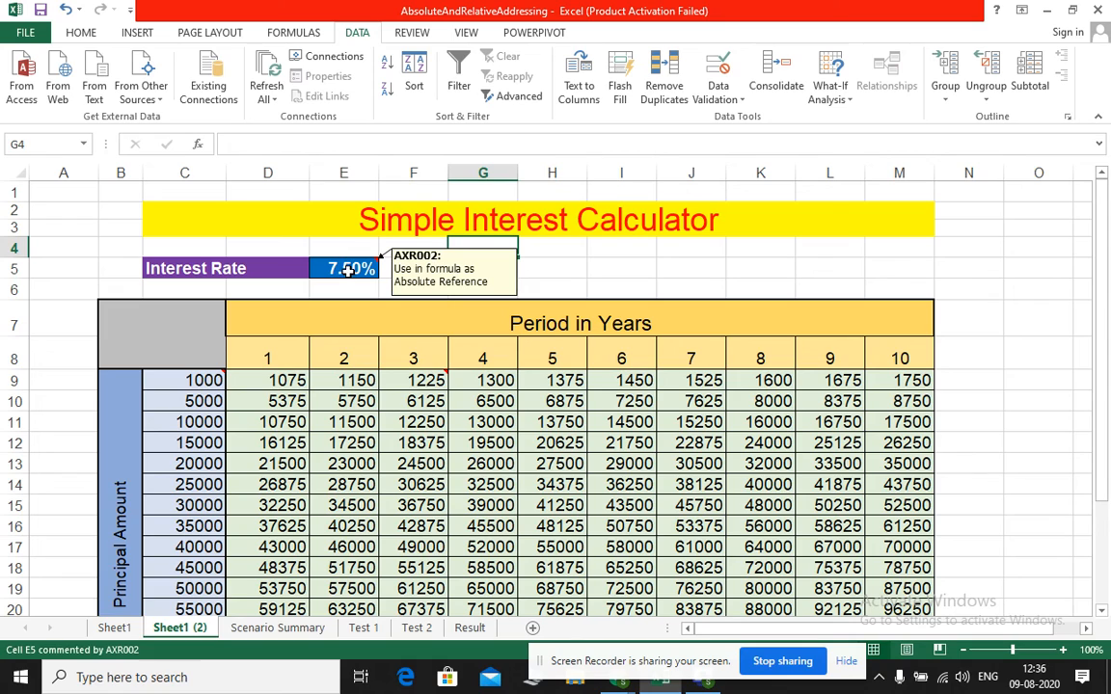
click(348, 271)
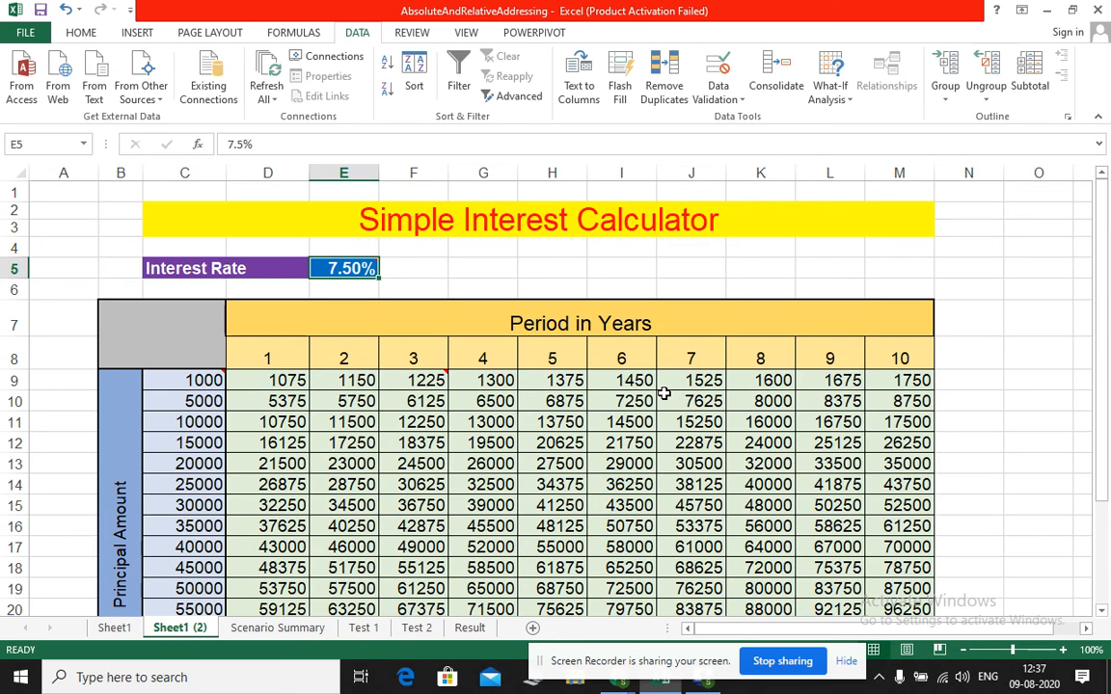
mouse_move(358, 272)
Enter the simple interest formula p*r*n/100 as text in cell I5
click(638, 261)
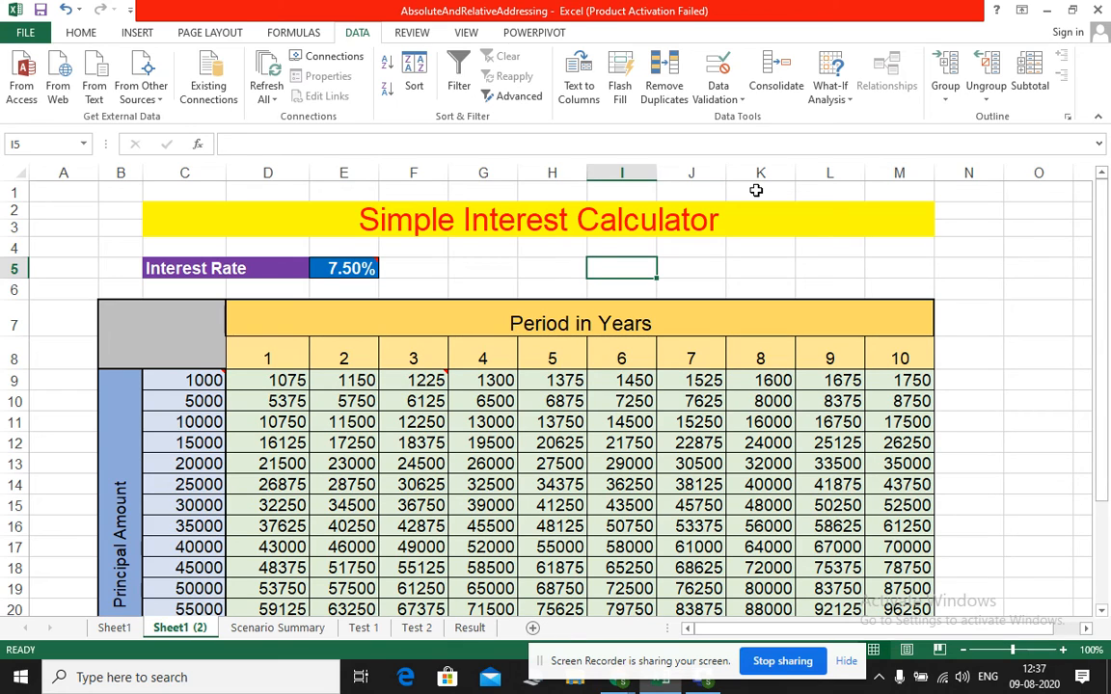
text(p)
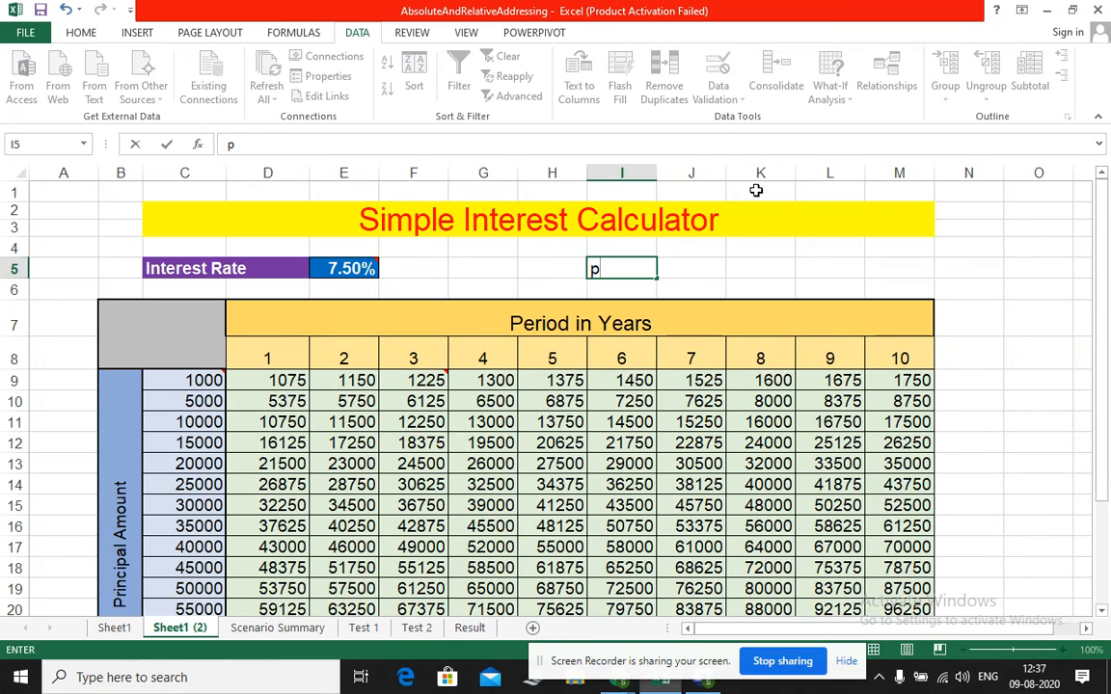
text(*r*n/100)
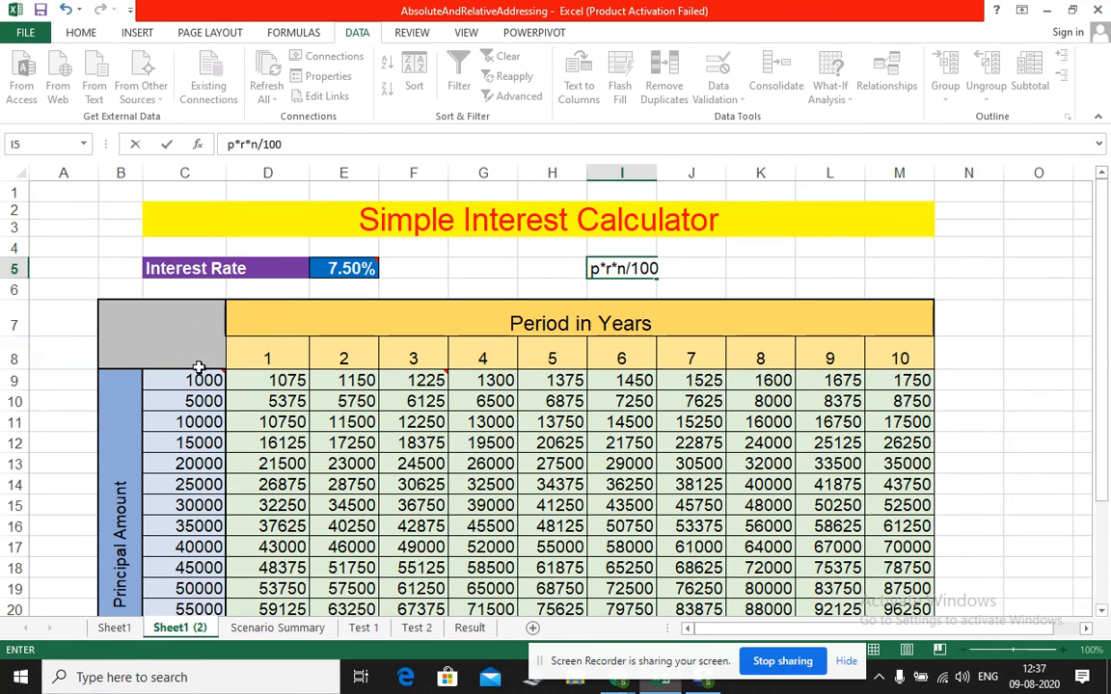
mouse_move(202, 379)
mouse_move(206, 382)
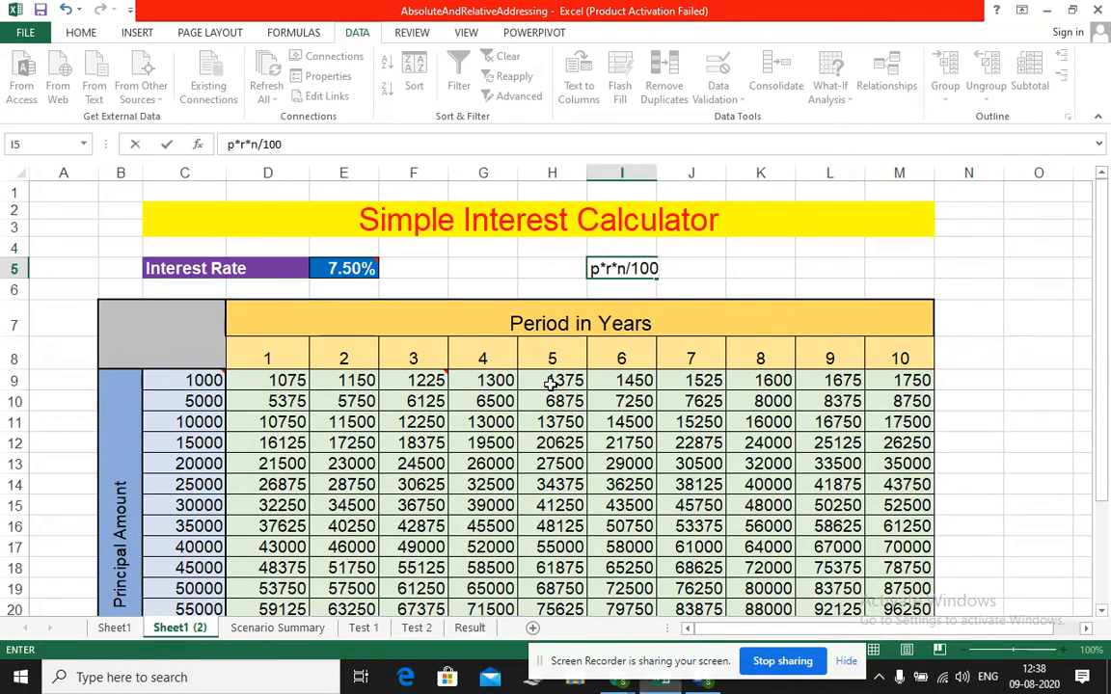
mouse_move(353, 269)
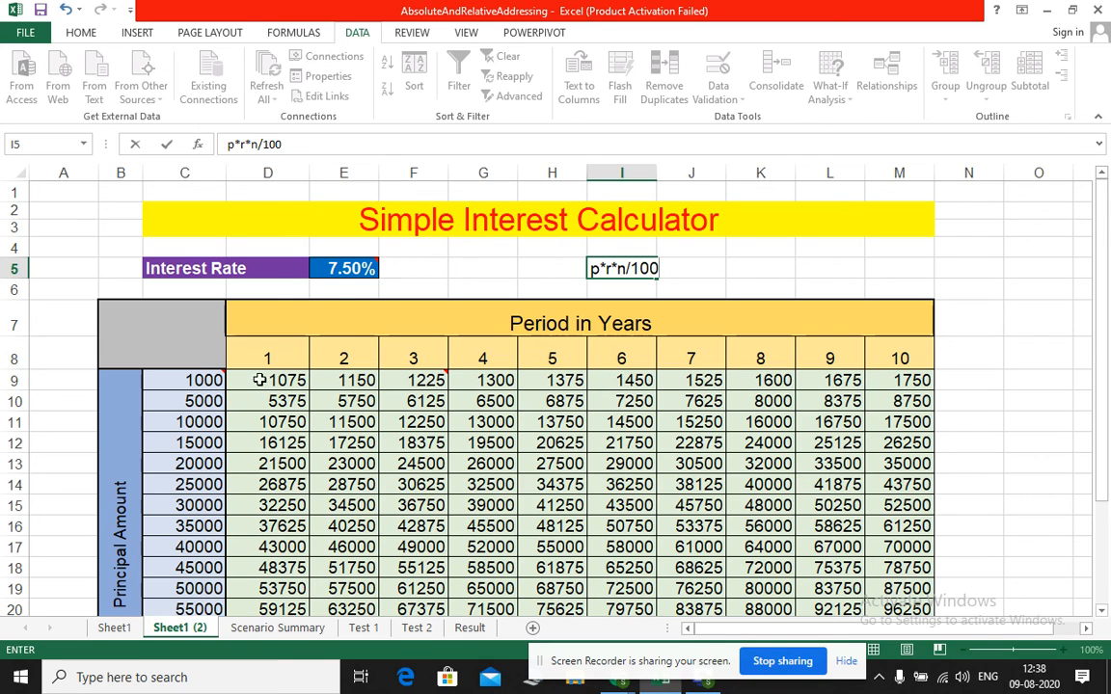
click(362, 268)
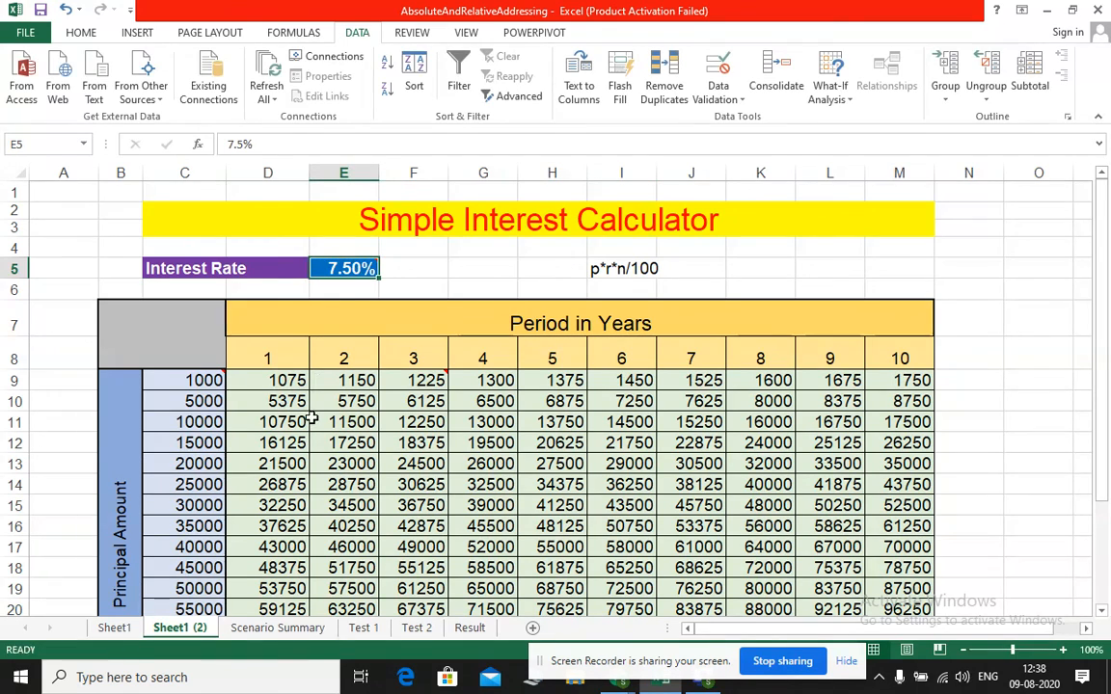
Compare the formulas across row 9 in D9, E9 and F9 with the principal amount in C9
click(289, 383)
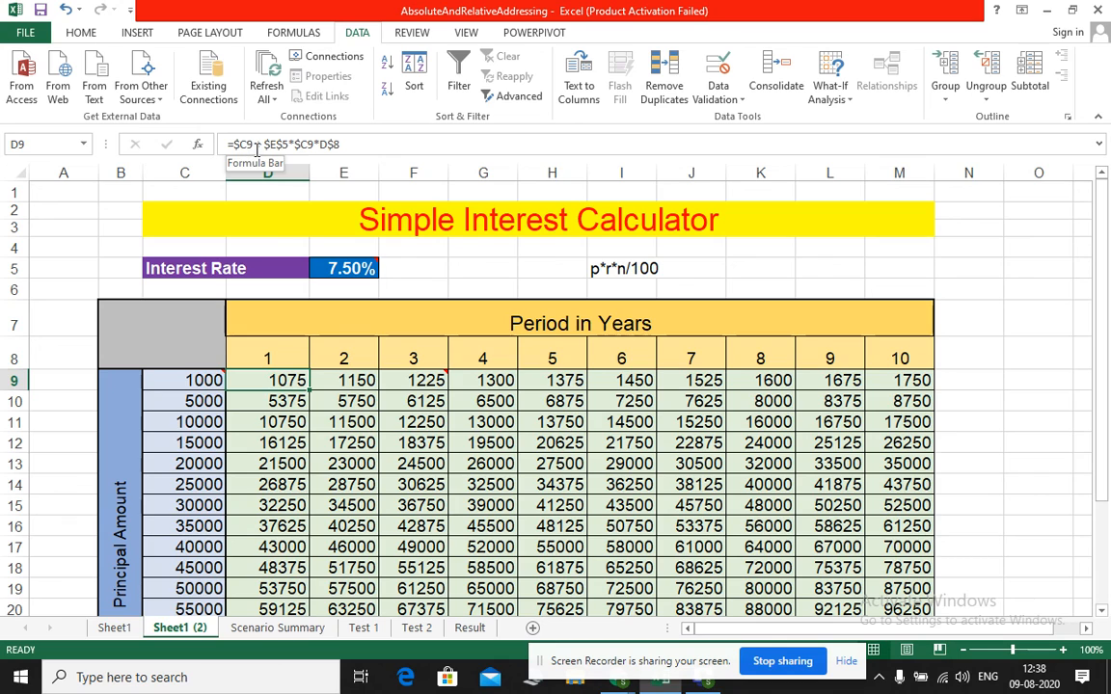
click(194, 380)
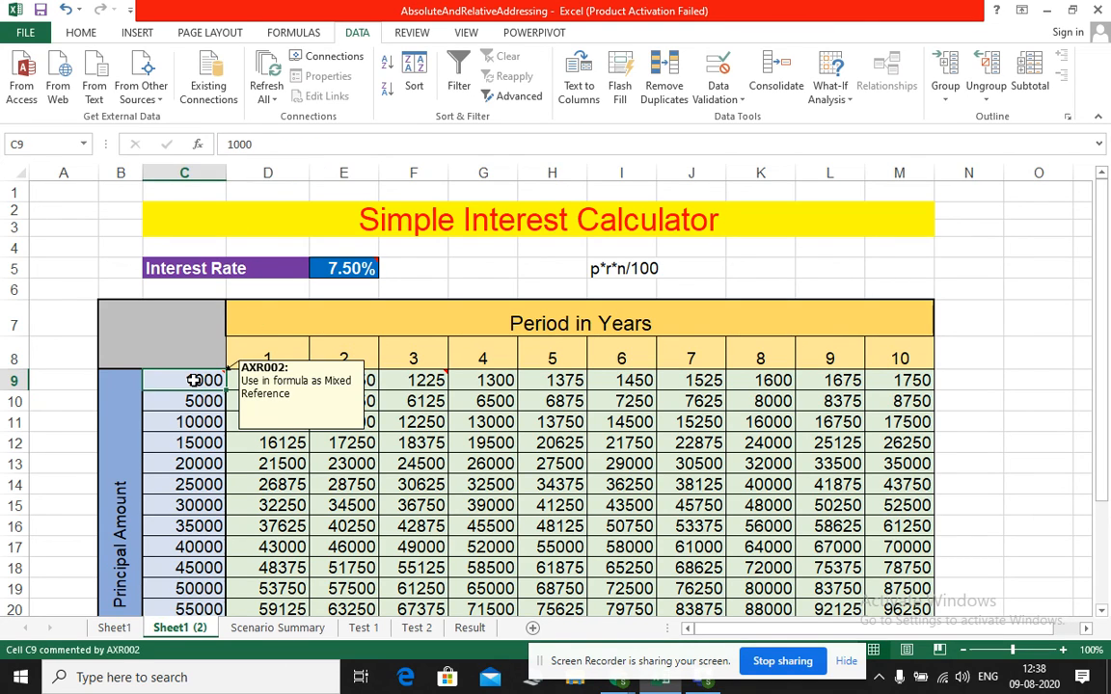
click(318, 380)
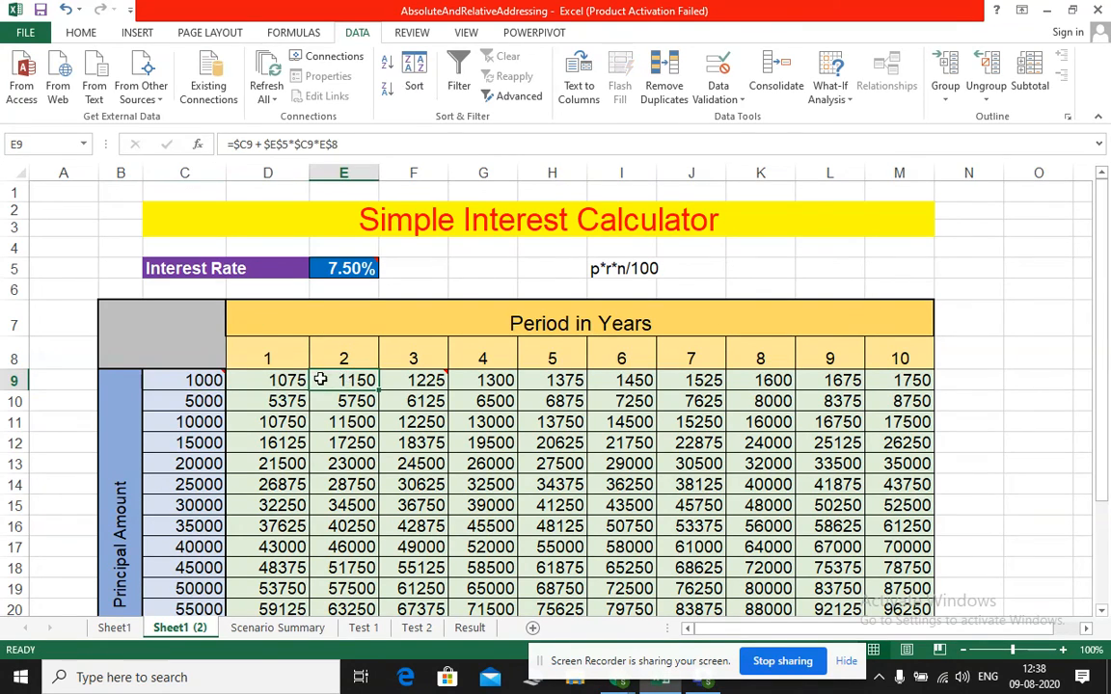
click(414, 378)
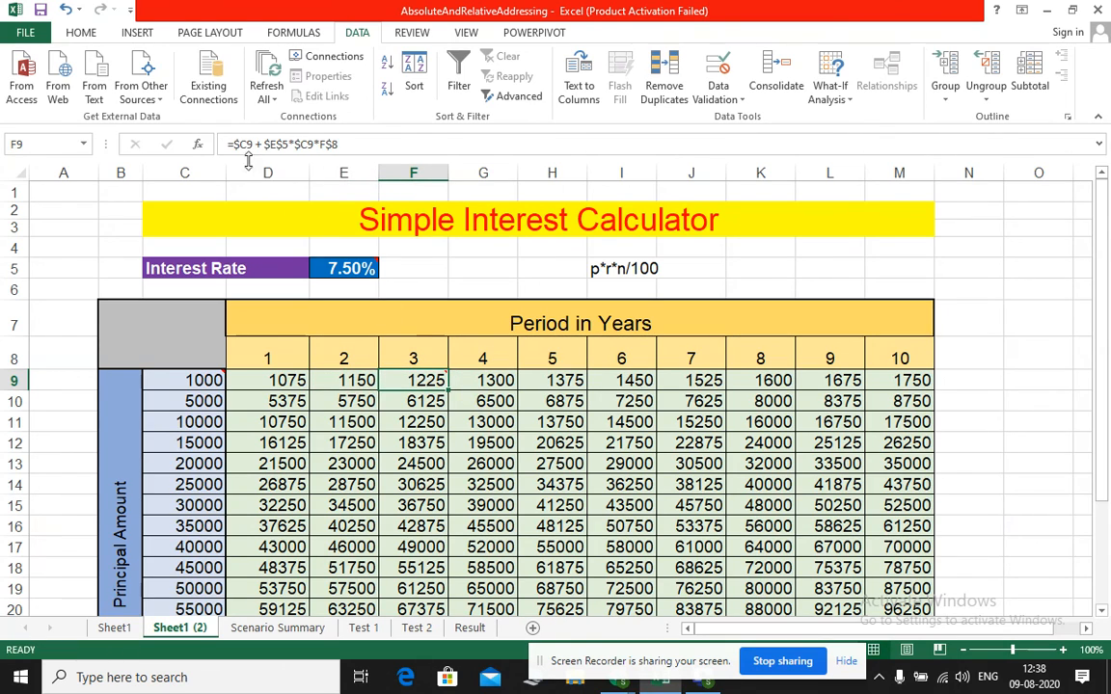
click(294, 381)
Compare the formulas down column D in D12, D14 and D10 with the principal amounts in column C
click(294, 443)
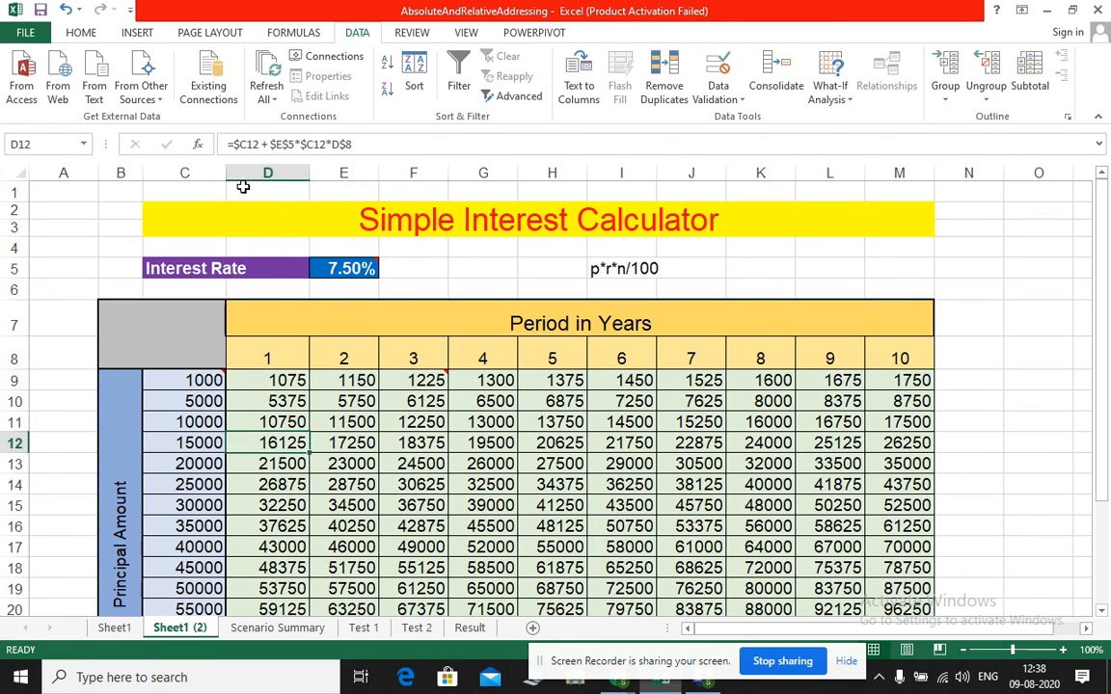
click(270, 485)
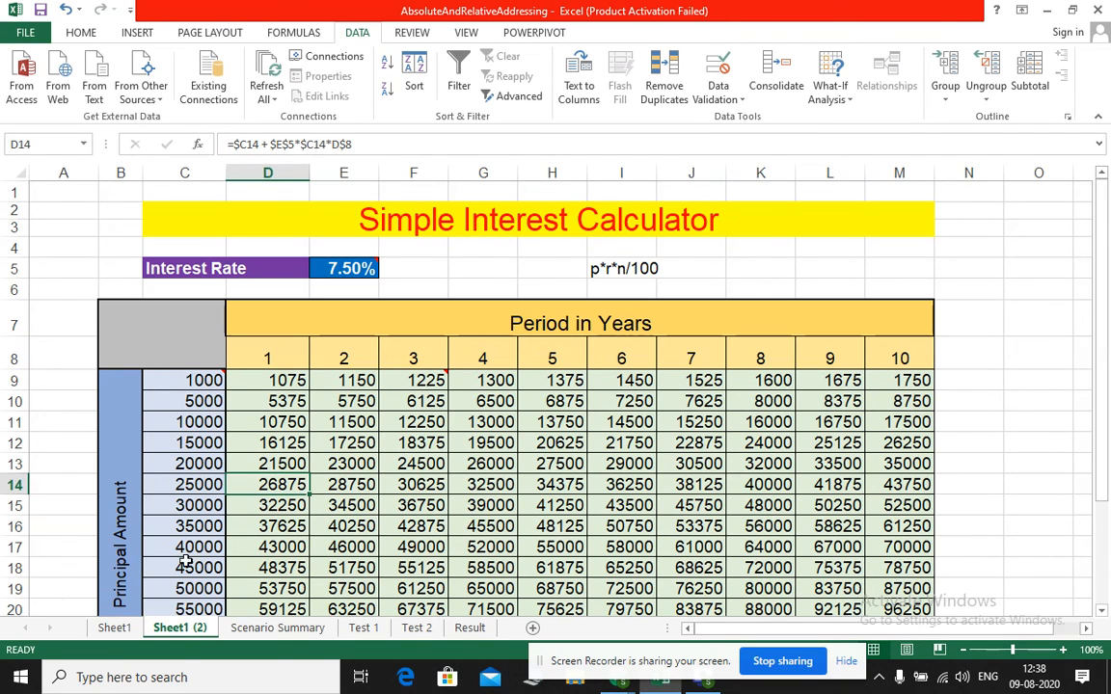
click(190, 428)
click(190, 511)
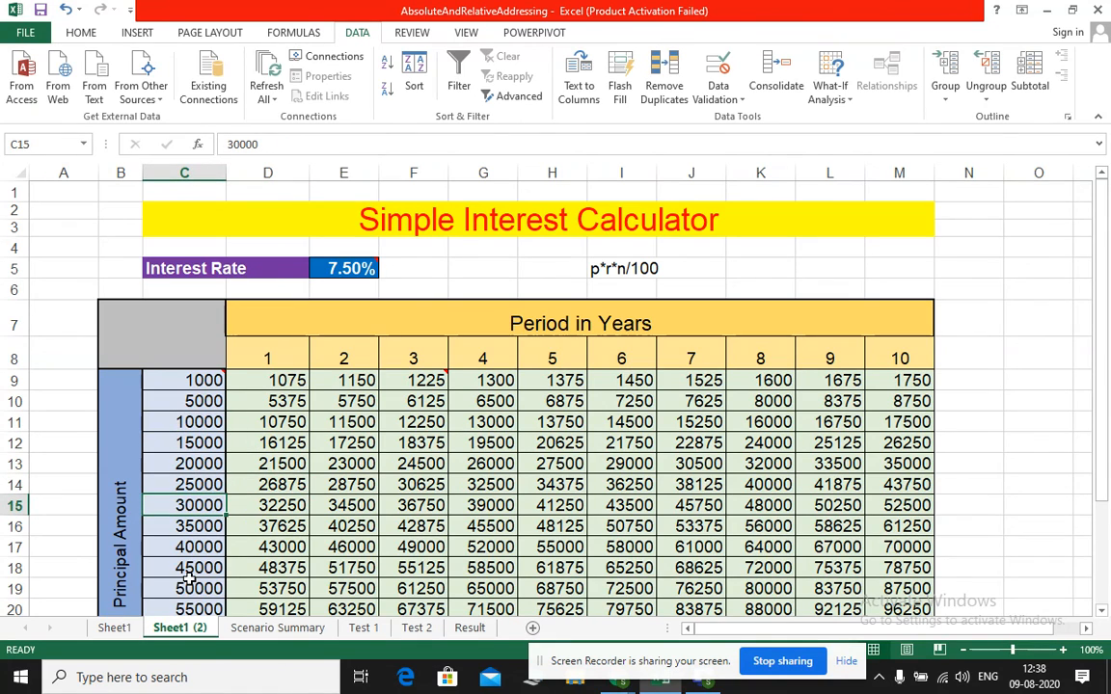
click(261, 404)
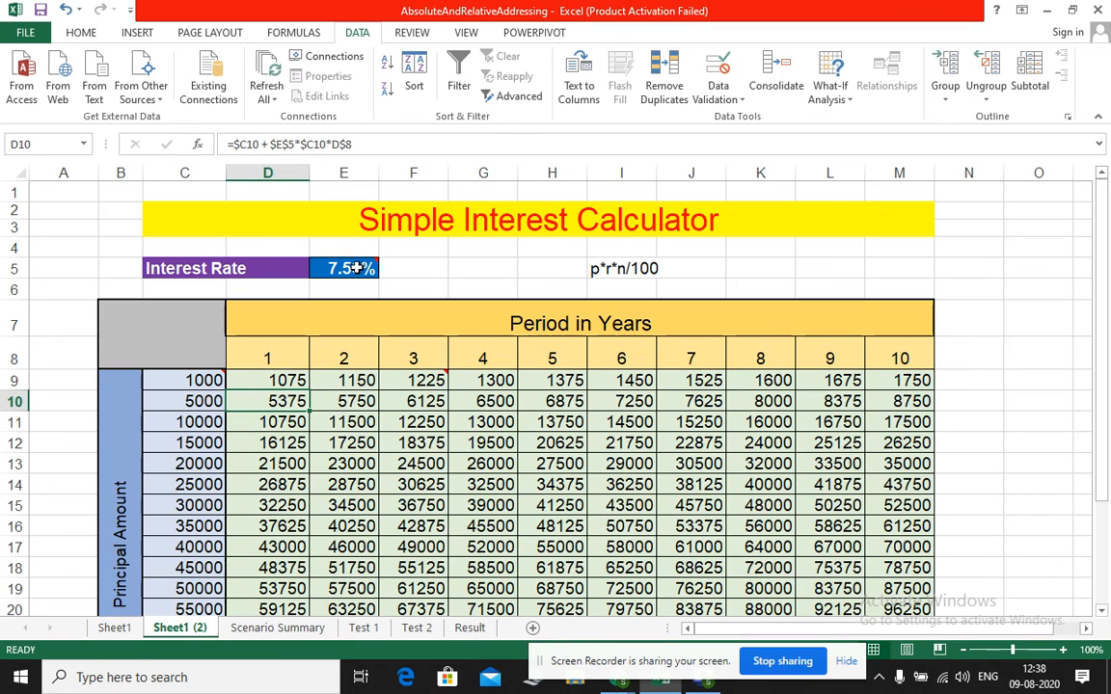
Examine how the formulas in D12 and D9 refer to the interest rate in E5
mouse_move(355, 270)
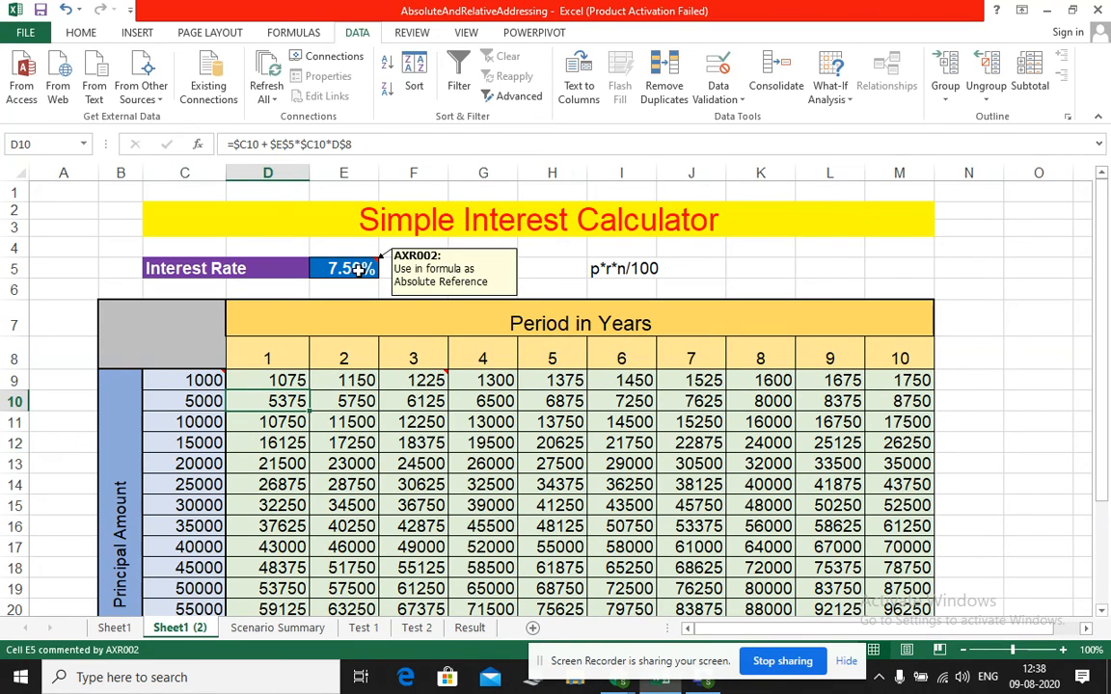
click(357, 270)
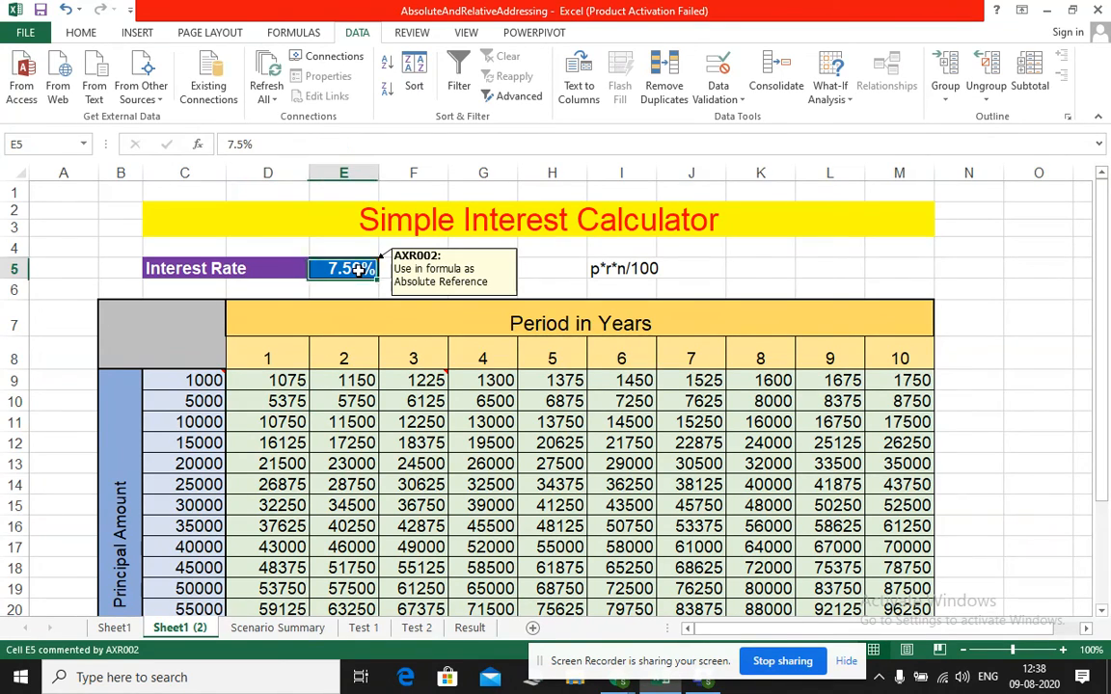
click(295, 439)
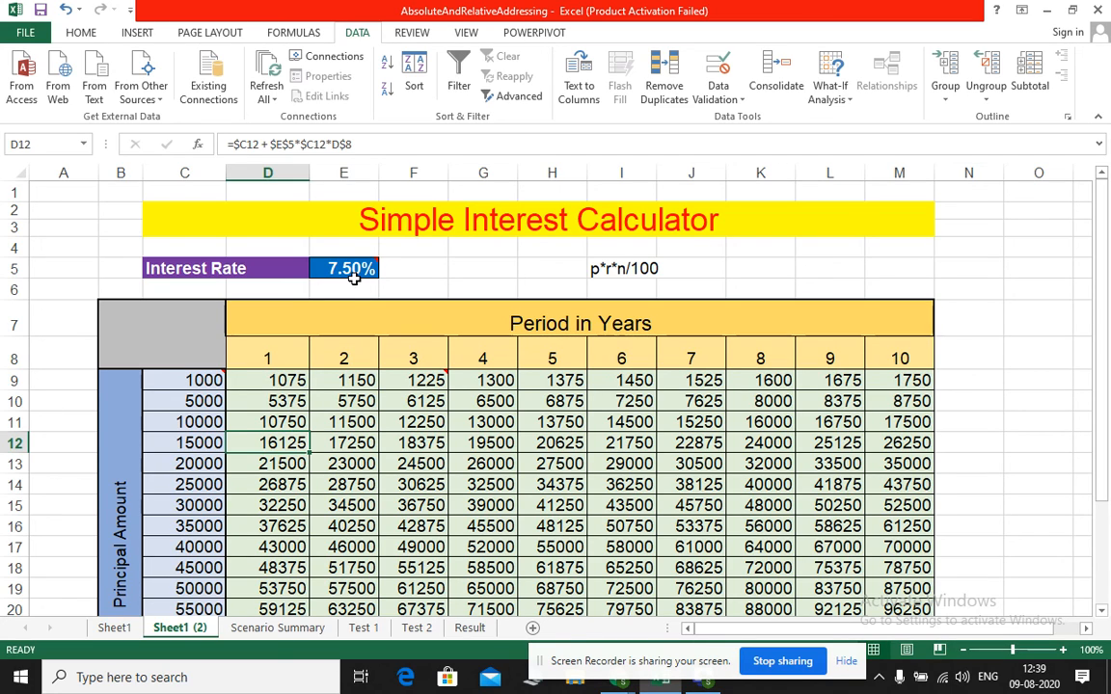
click(267, 380)
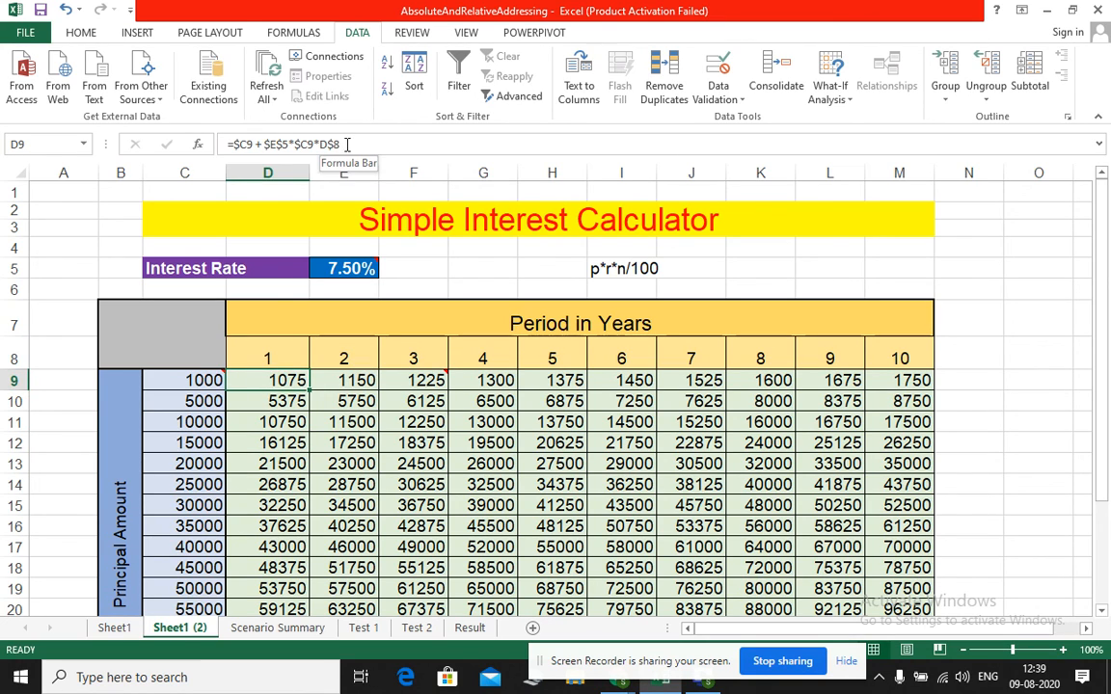
click(256, 145)
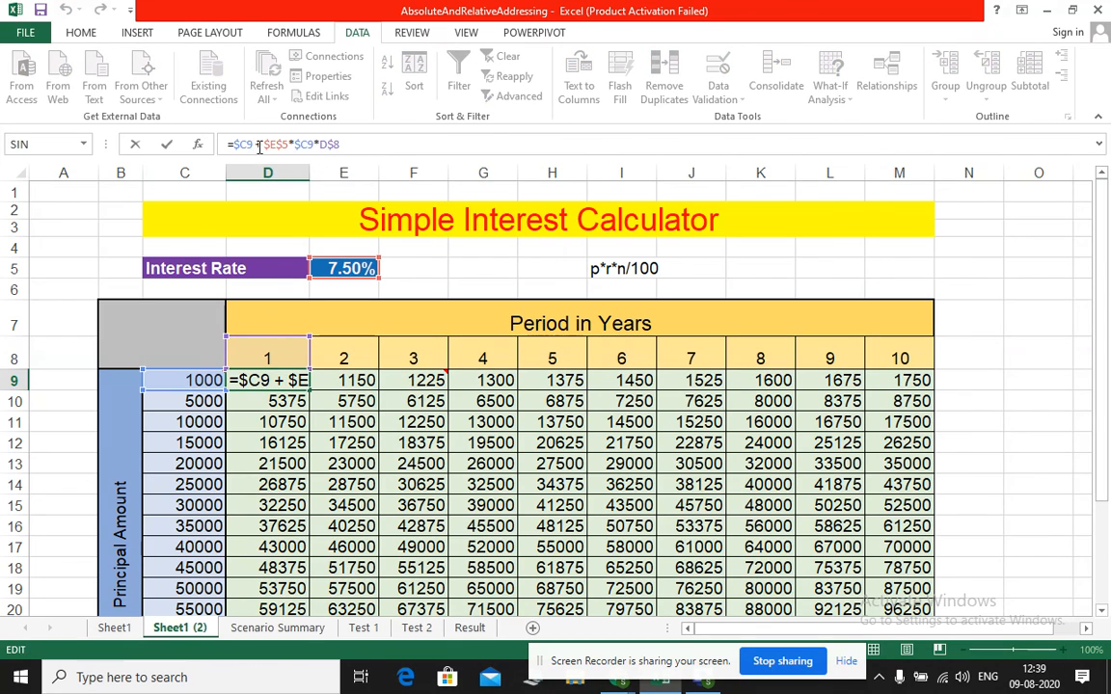
key(Escape)
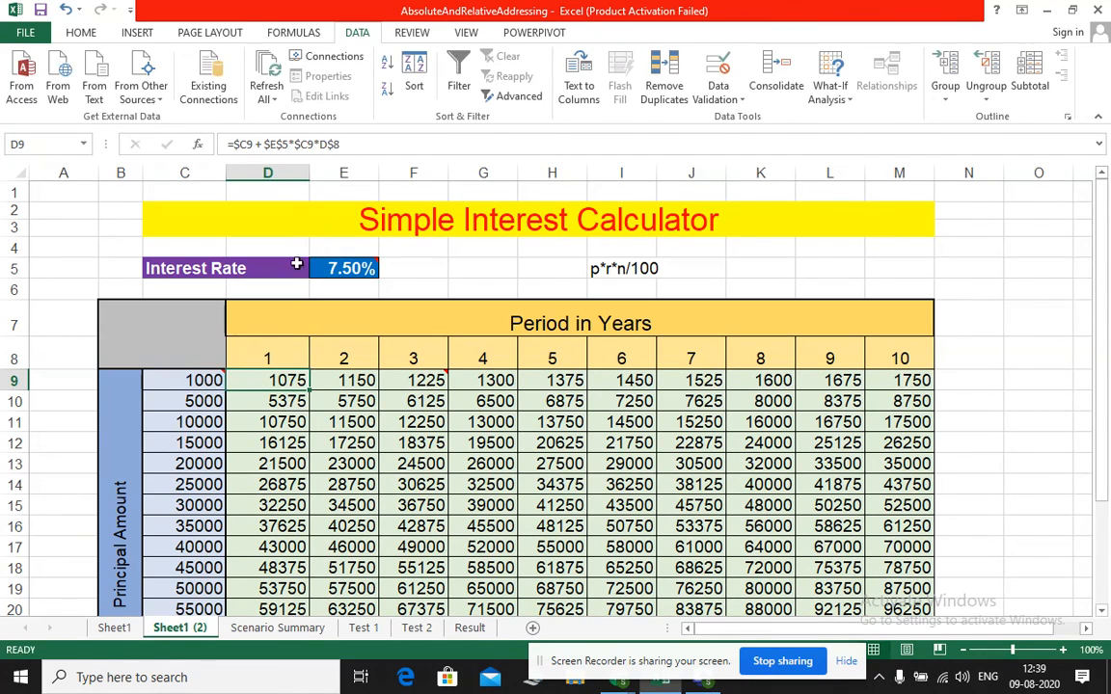
Check the E5 reference in the formulas in D10 and D11, and compare the D9 formula with the text in I5
click(260, 401)
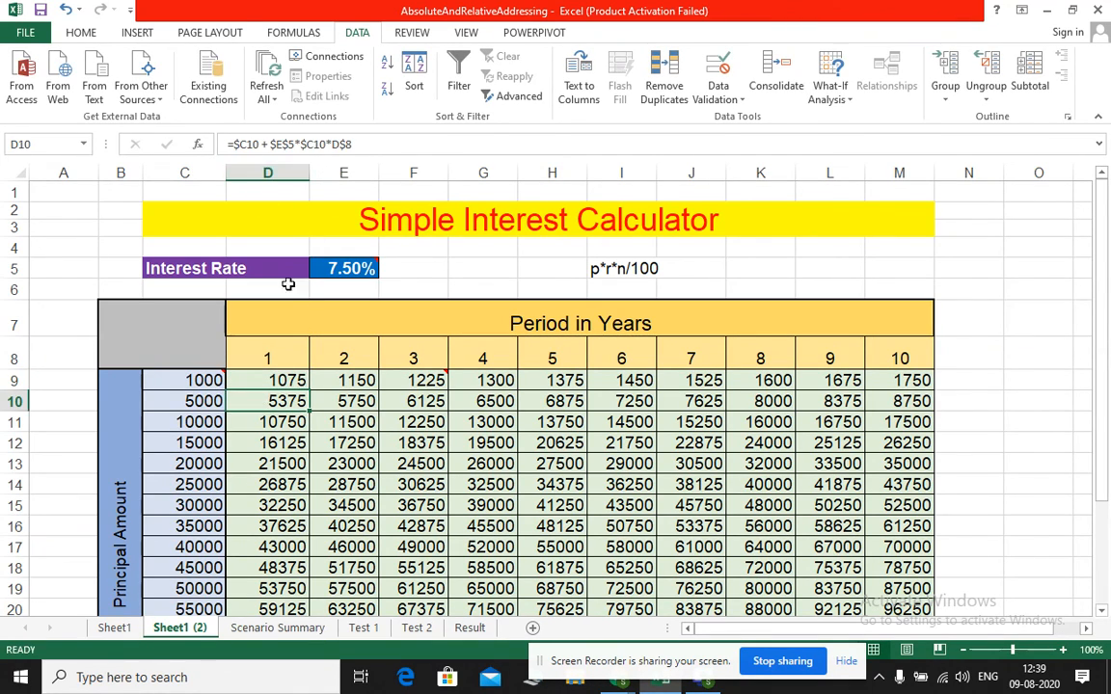
click(280, 422)
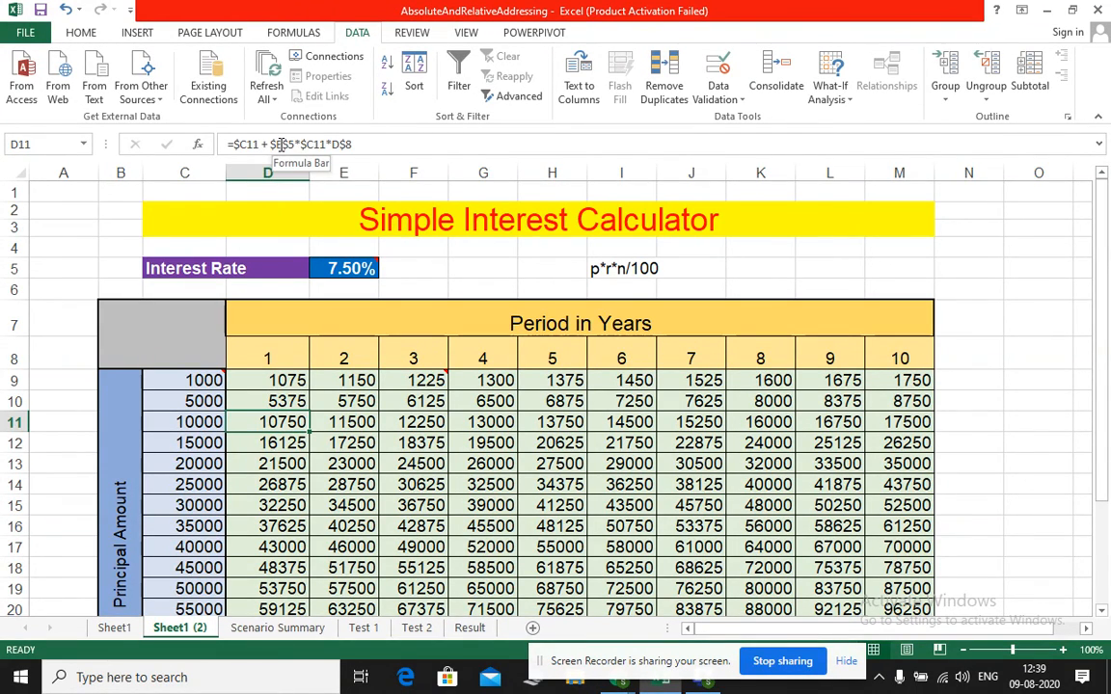
click(355, 270)
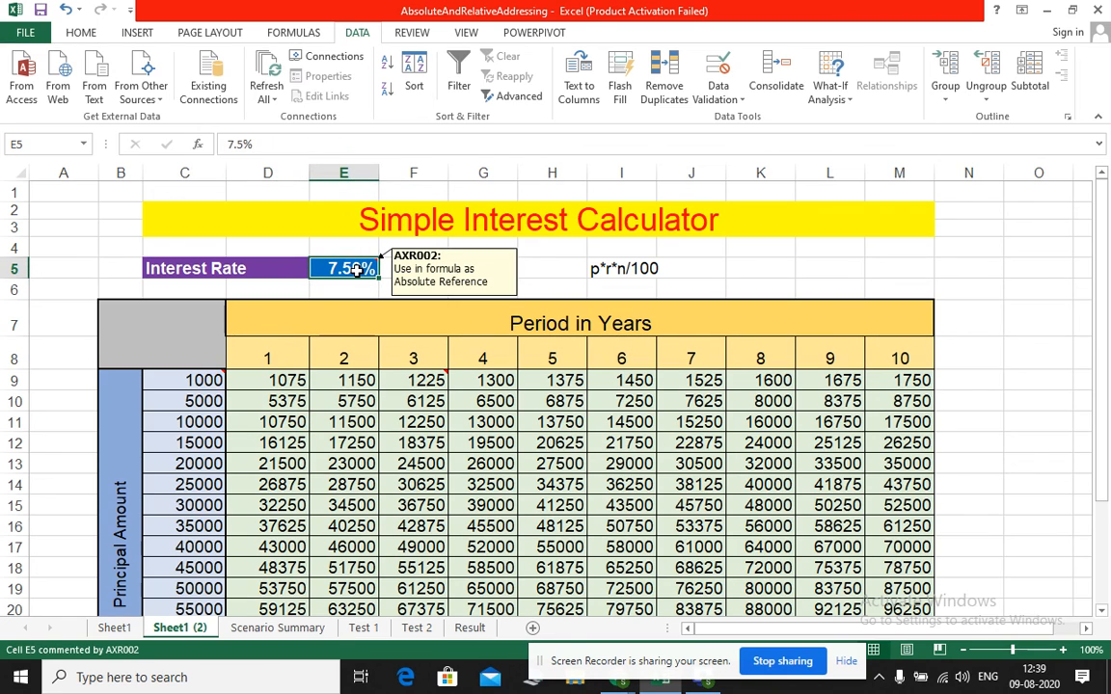
click(279, 401)
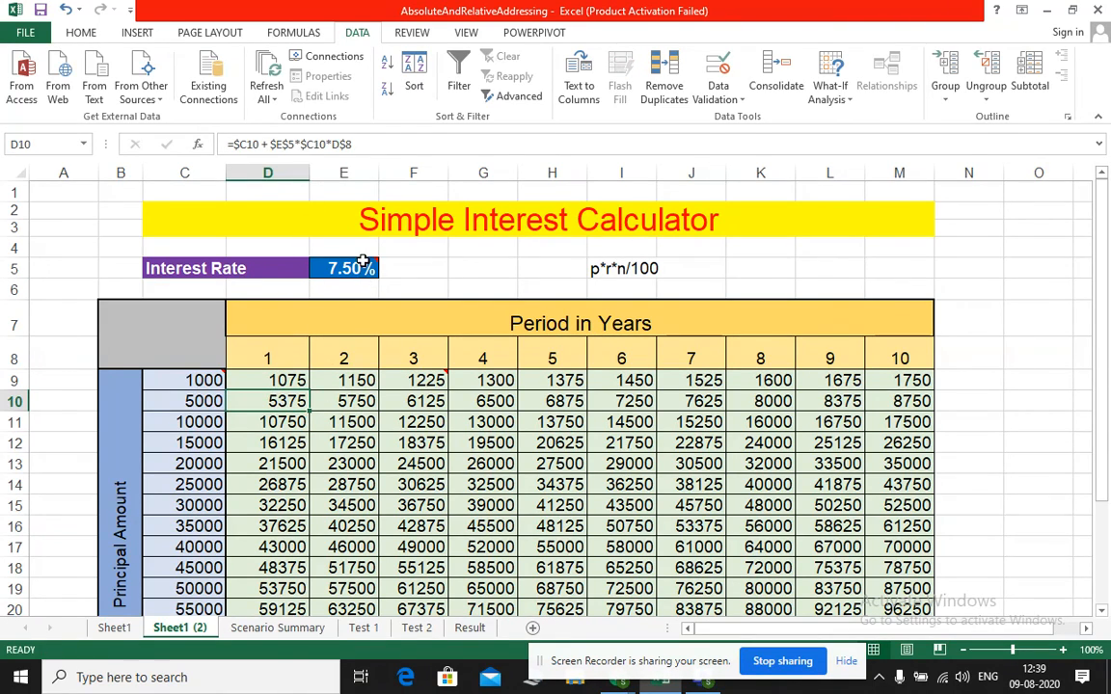
mouse_move(363, 262)
click(603, 269)
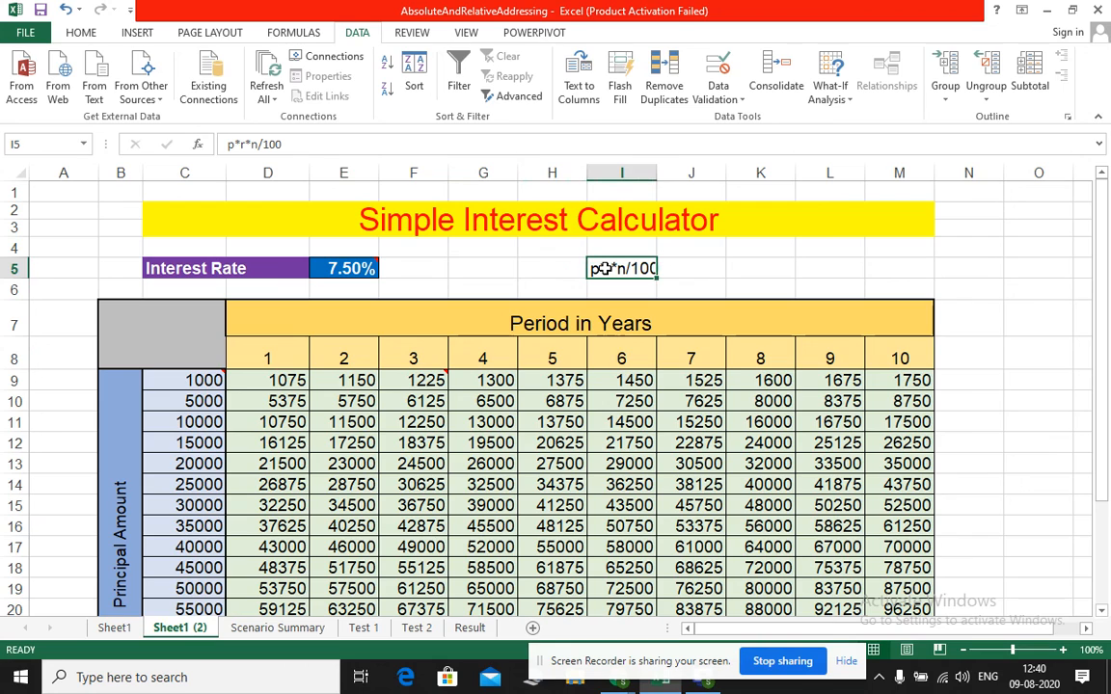
click(294, 381)
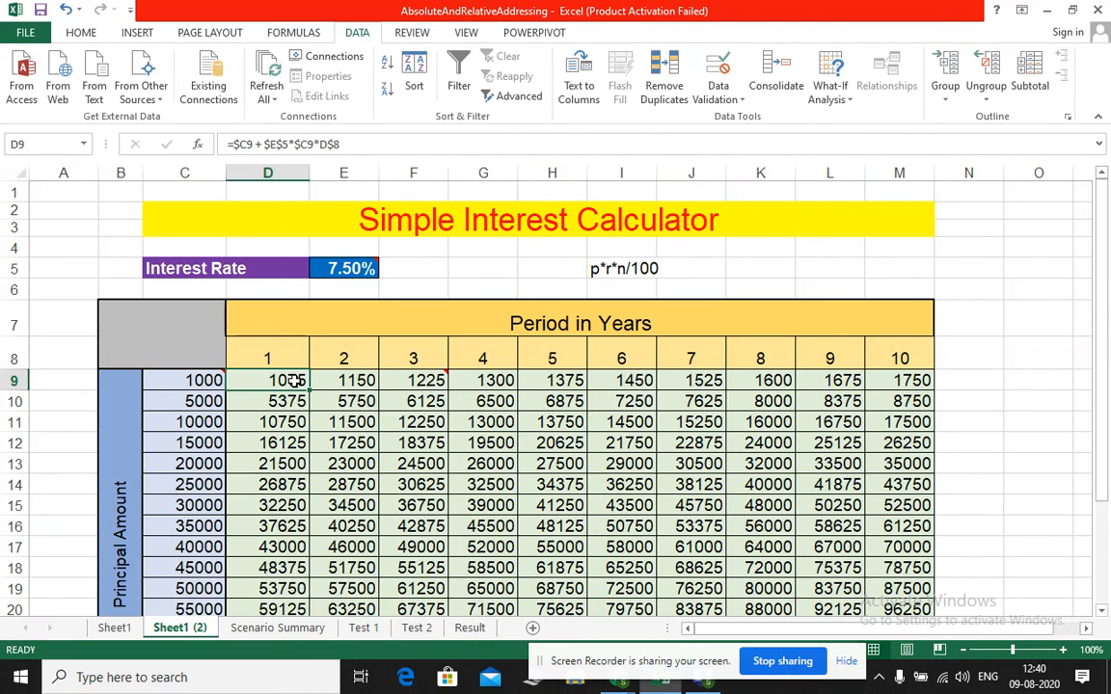
click(767, 266)
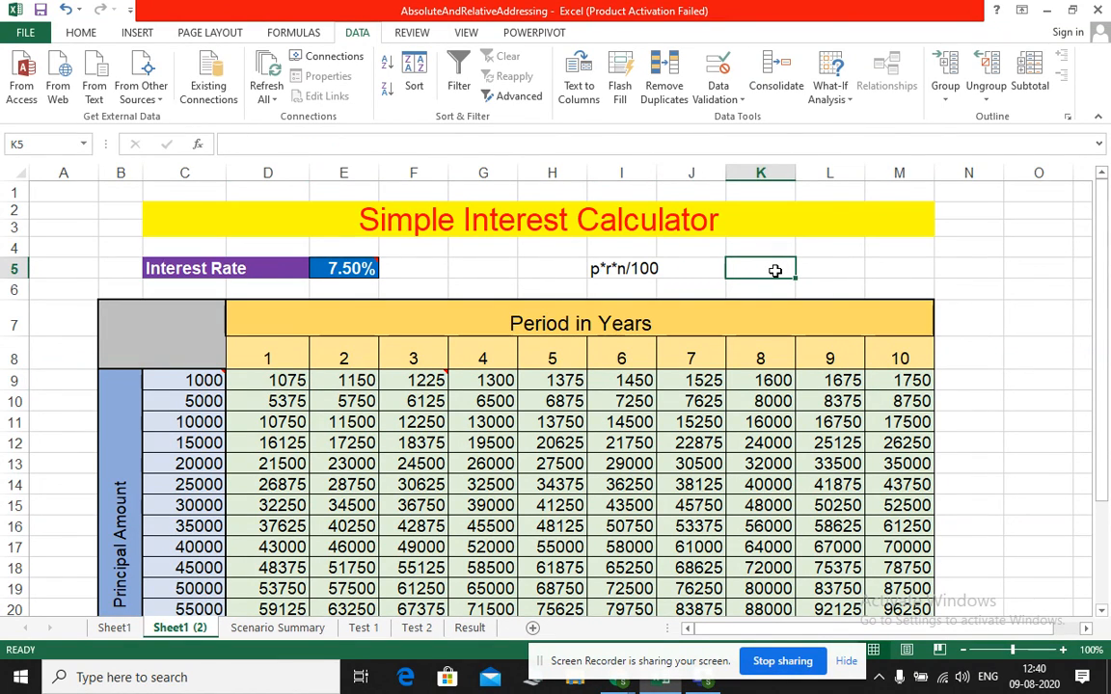
text(p=)
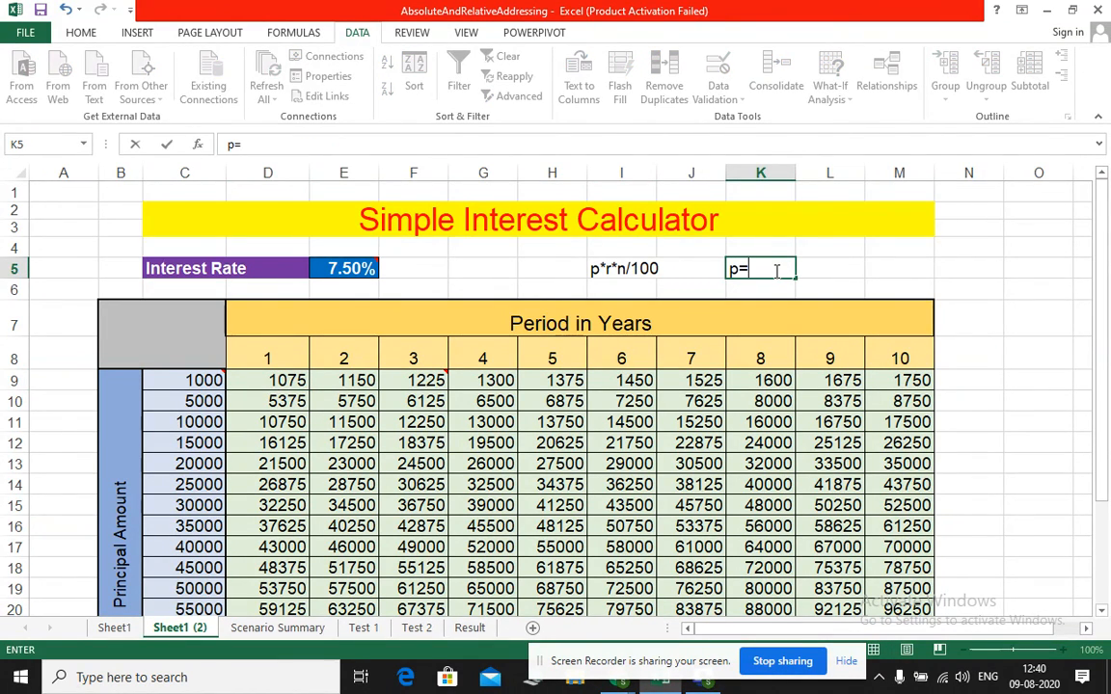
key(BackSpace)
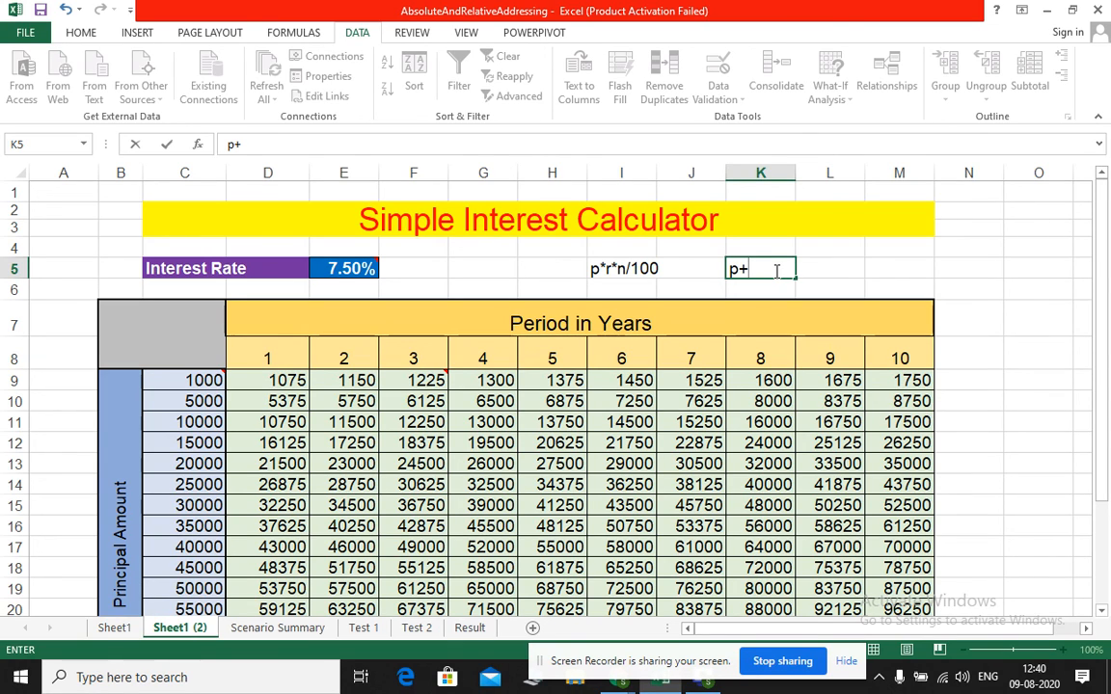
key(BackSpace)
key(BackSpace)
Change the formula text in I5 to p+p*r*n/100 and compare it with the formula in D9
click(627, 268)
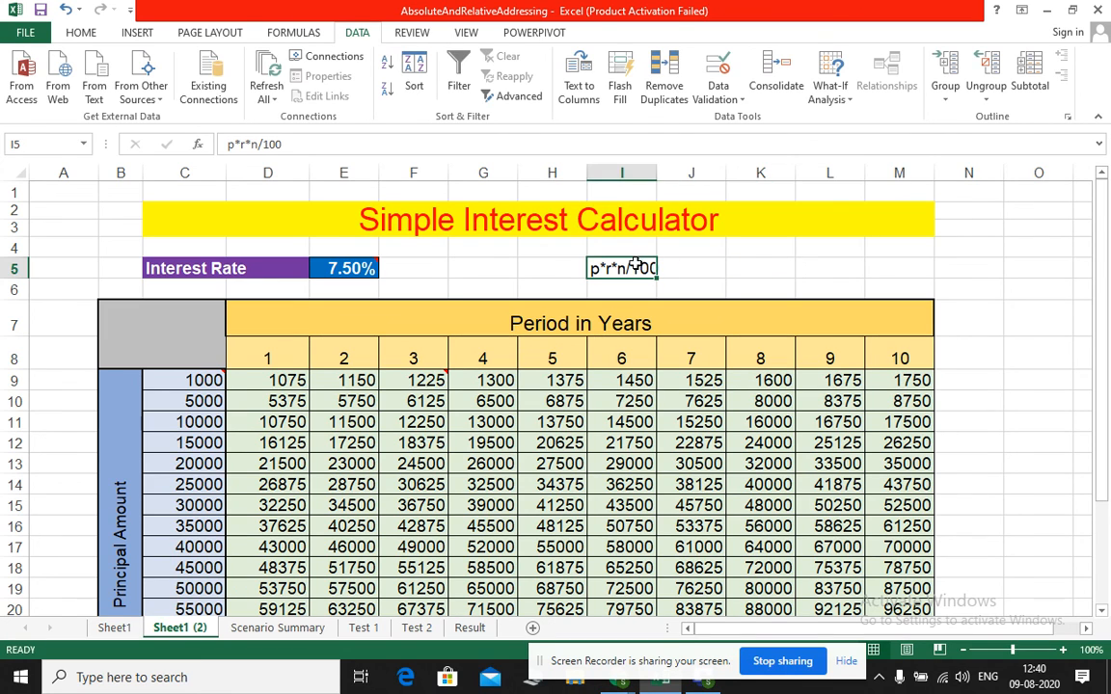
click(227, 144)
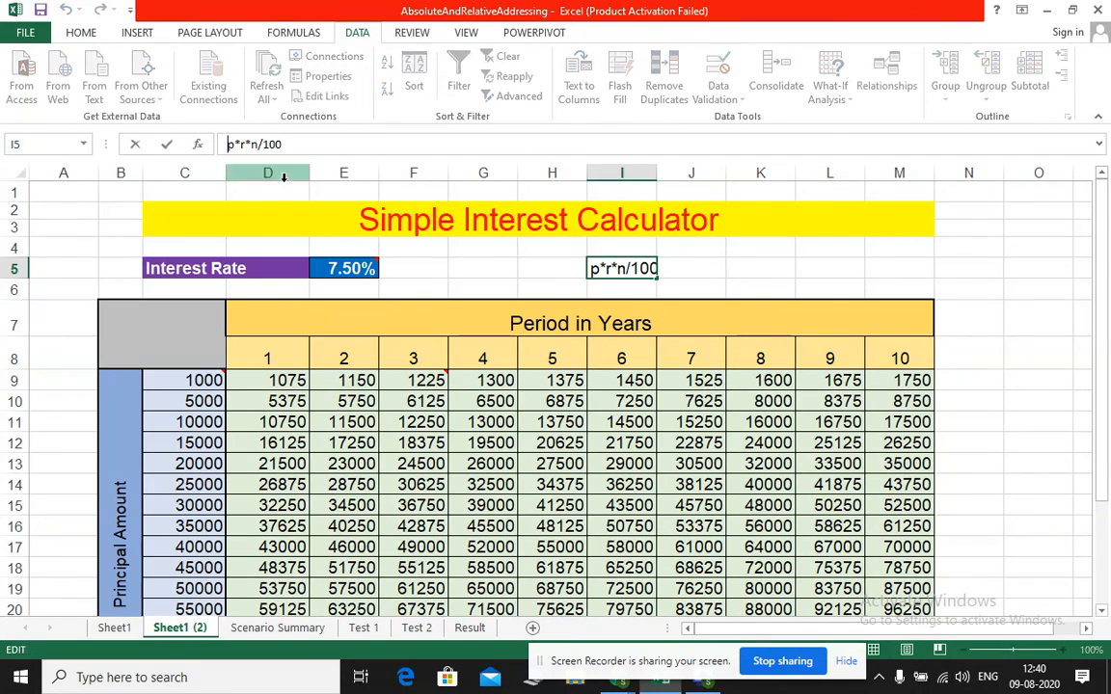
text(p+)
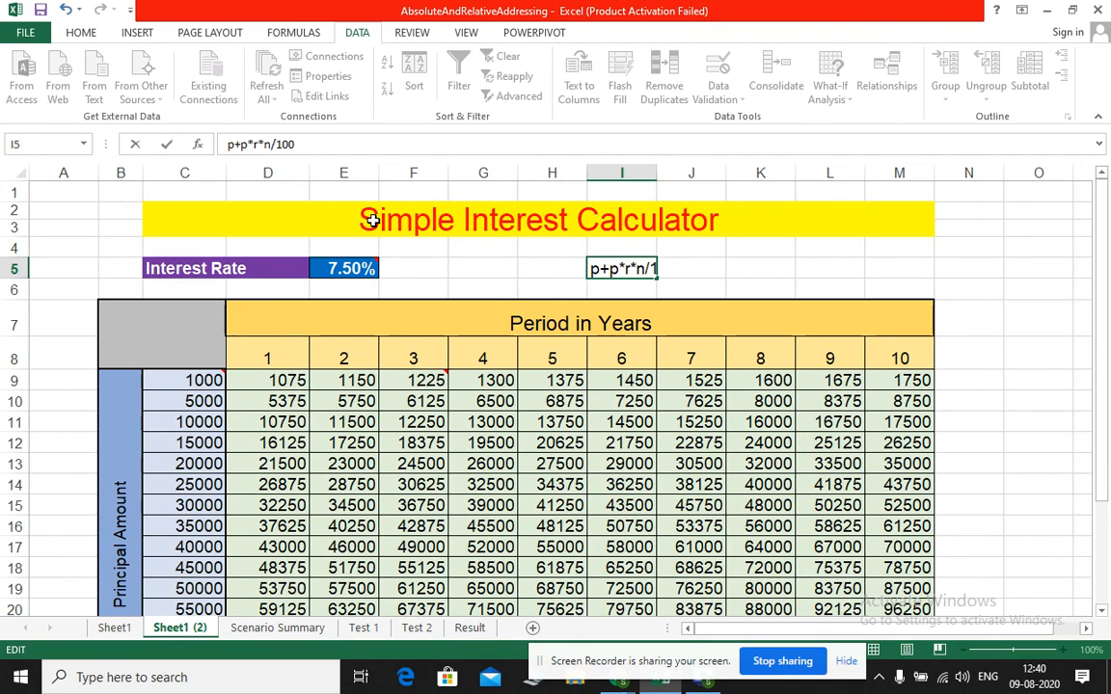
key(ctrl+Return)
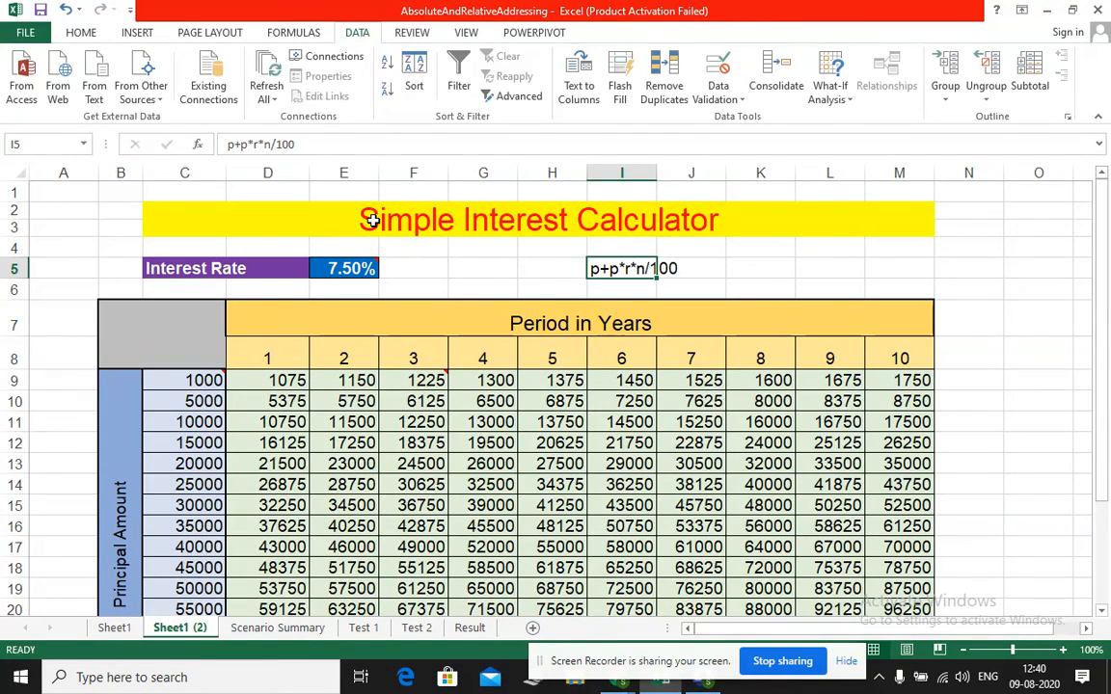
click(294, 382)
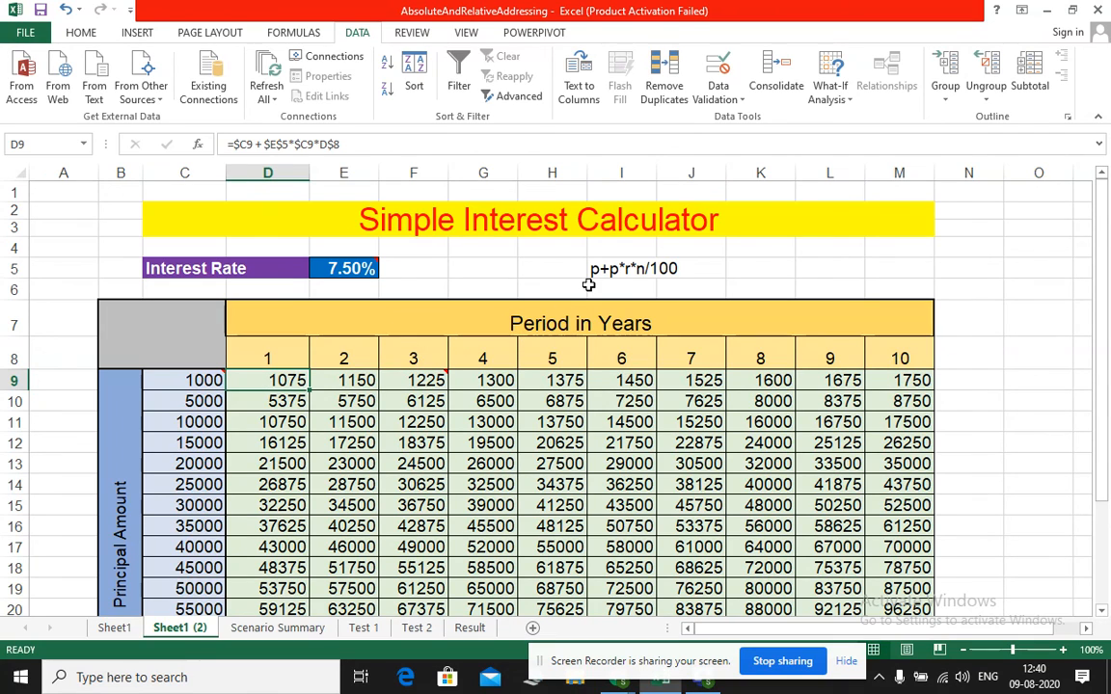
mouse_move(187, 380)
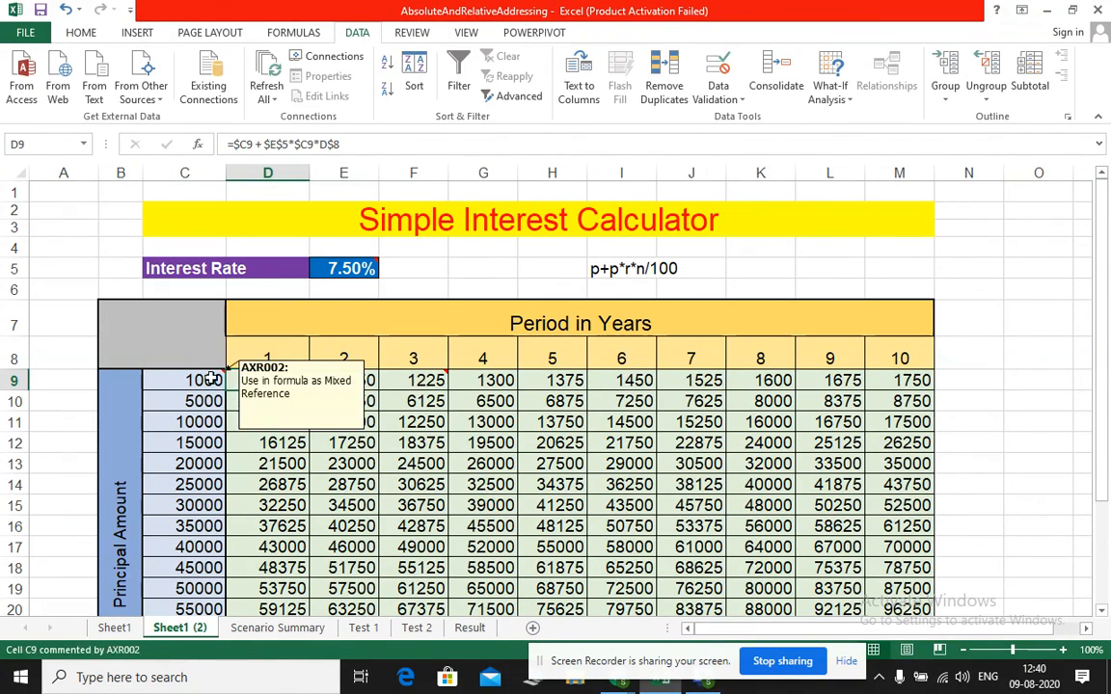